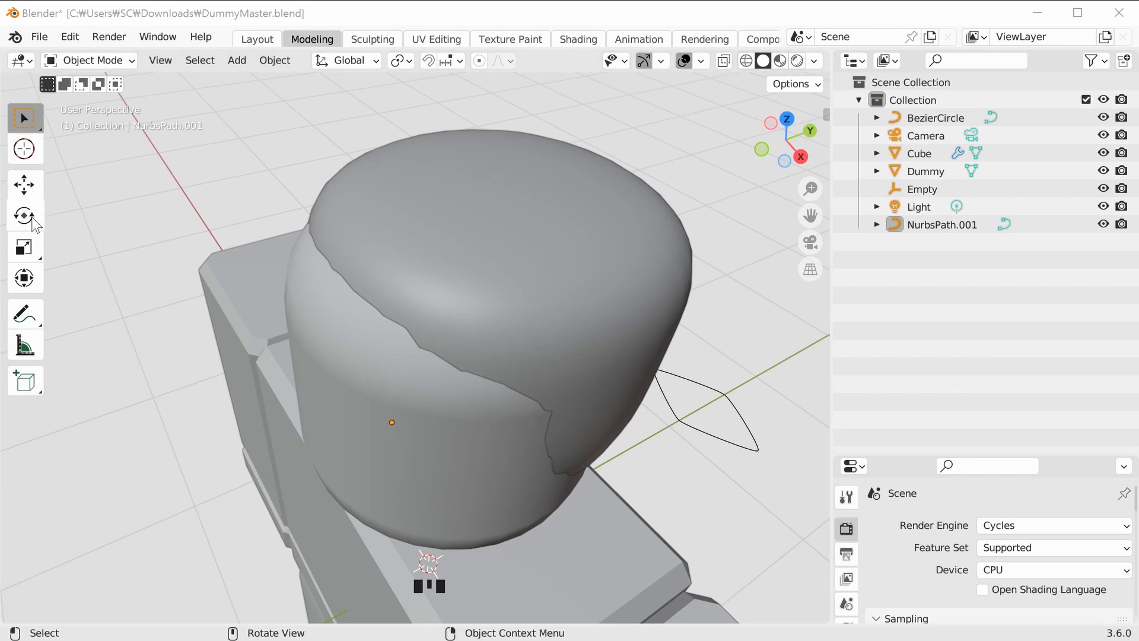
Draw freehand annotation strokes over the head to plan the layout and flow of the hair strands.
click(40, 310)
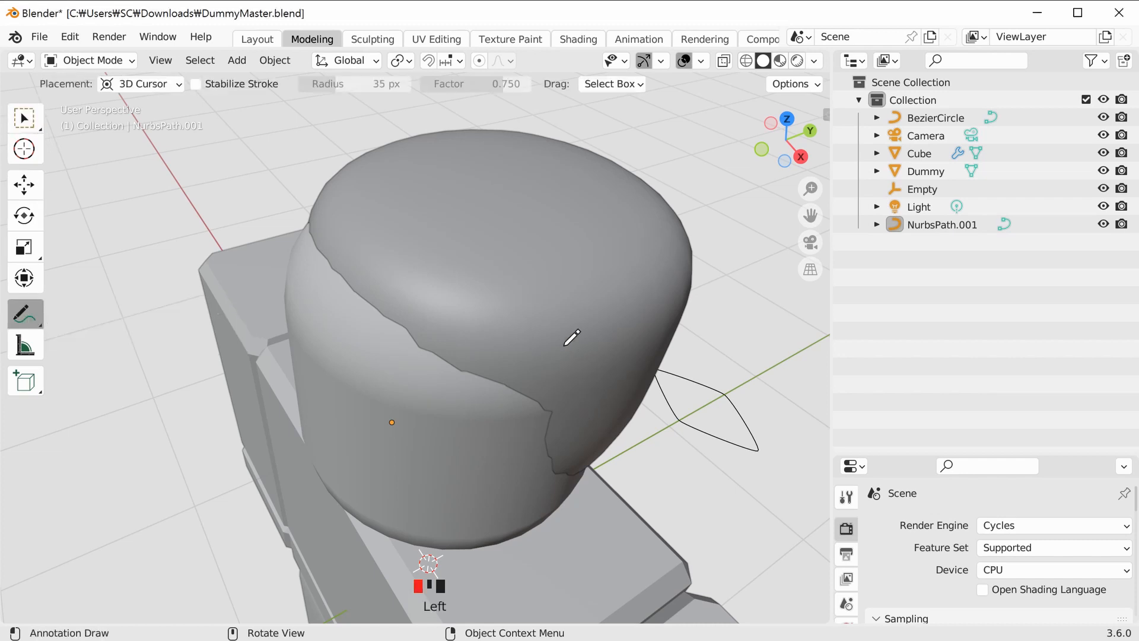
mouse_move(559, 362)
mouse_down()
mouse_move(552, 341)
mouse_move(429, 238)
mouse_move(330, 168)
mouse_move(511, 171)
mouse_move(603, 280)
mouse_move(595, 365)
mouse_move(542, 432)
mouse_move(541, 491)
mouse_move(588, 386)
mouse_up()
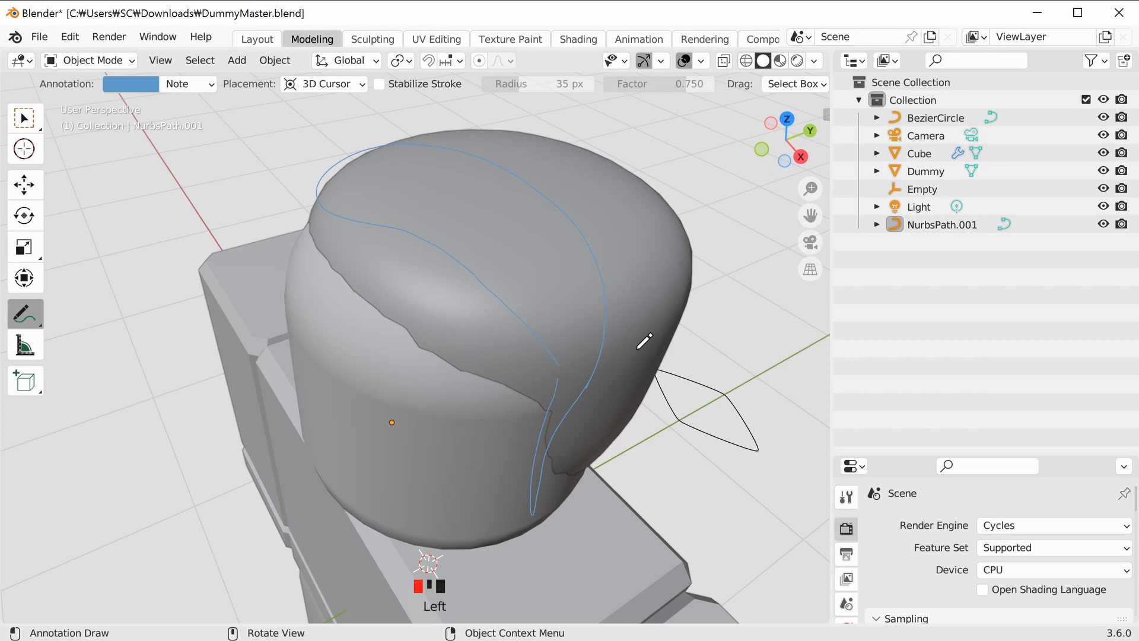
mouse_move(533, 250)
mouse_down()
mouse_move(596, 208)
mouse_move(593, 223)
mouse_up()
mouse_move(503, 118)
mouse_down()
mouse_move(666, 277)
mouse_move(621, 137)
mouse_move(466, 122)
mouse_move(448, 158)
mouse_move(638, 308)
mouse_move(669, 307)
mouse_up()
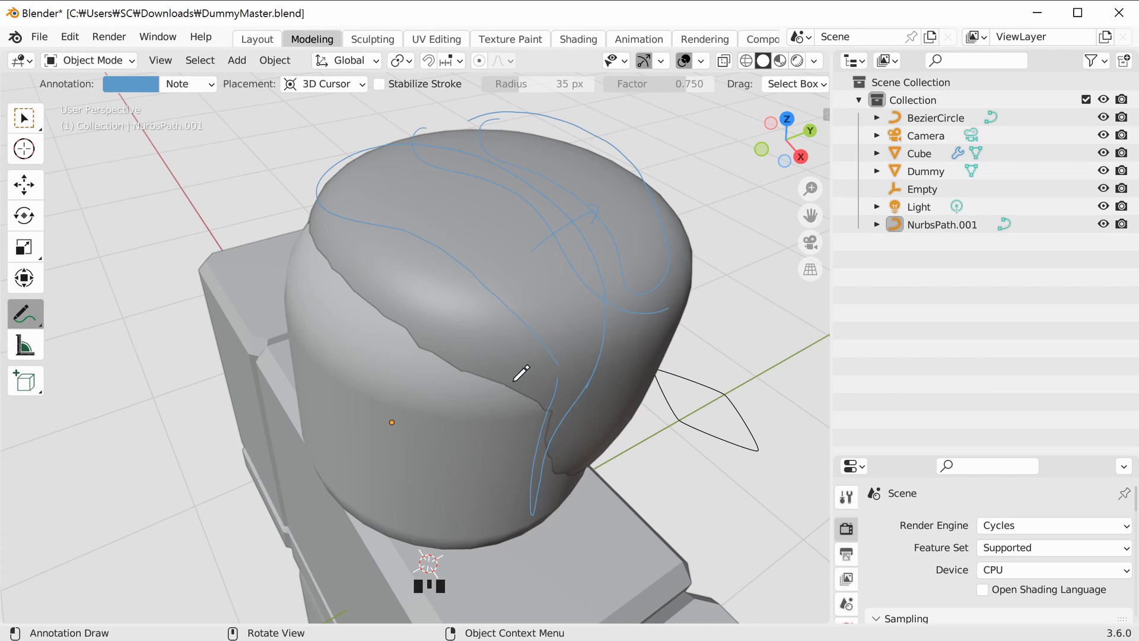
mouse_move(452, 350)
mouse_down()
mouse_move(545, 345)
mouse_move(595, 242)
mouse_move(402, 292)
mouse_up()
drag(428, 330, 416, 162)
drag(374, 306, 366, 135)
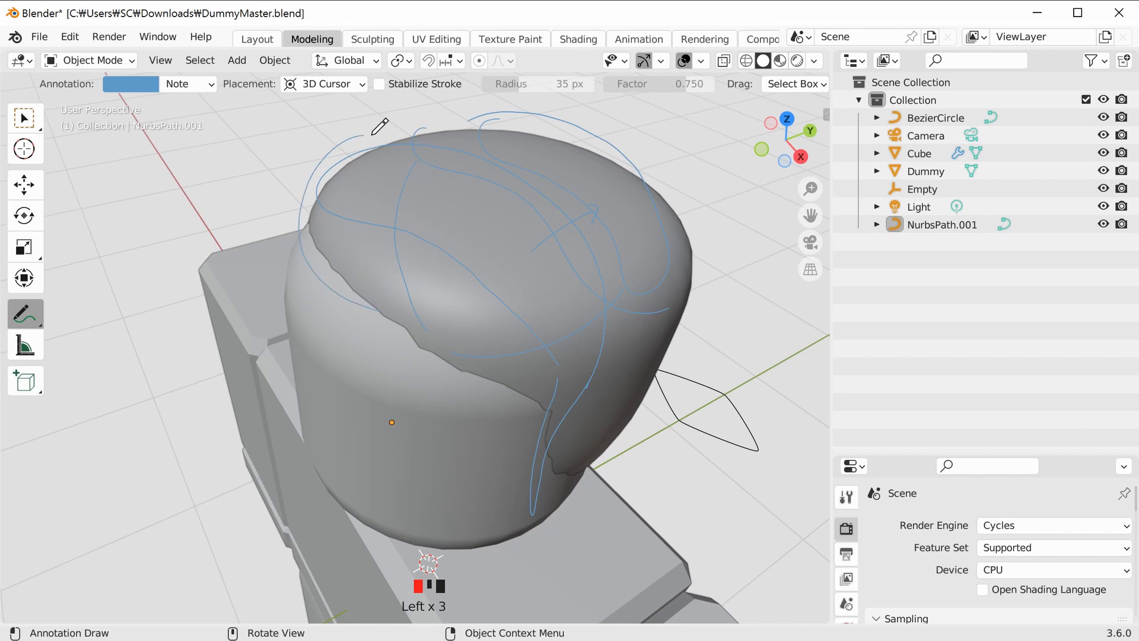
drag(374, 306, 334, 350)
Delete the Note annotation layer with all its strokes and return to box selection.
click(212, 85)
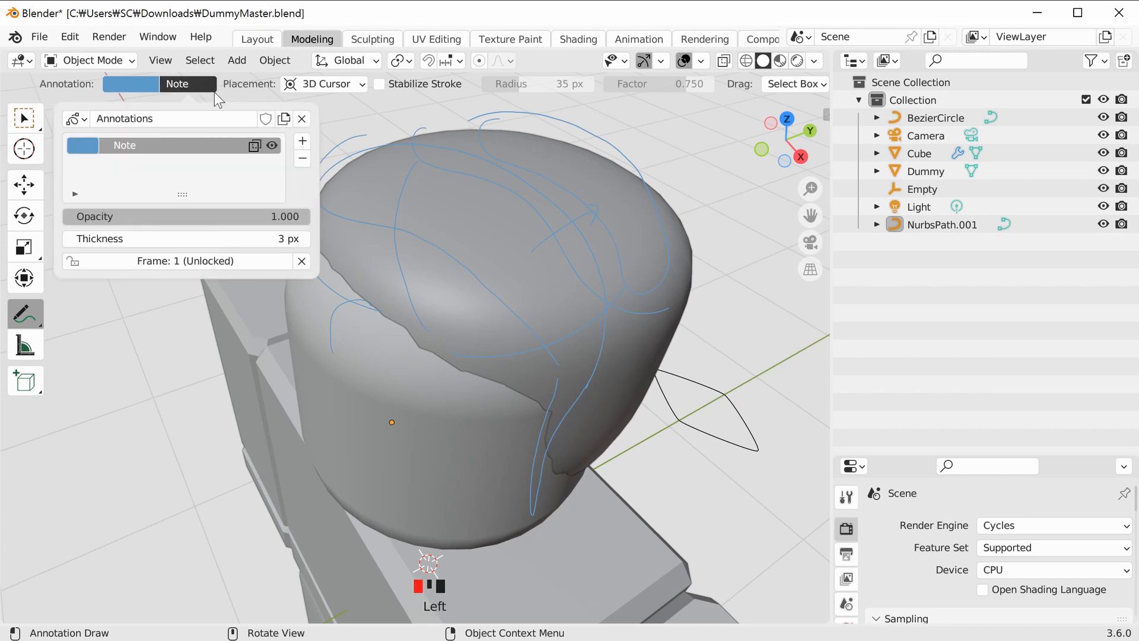
click(302, 158)
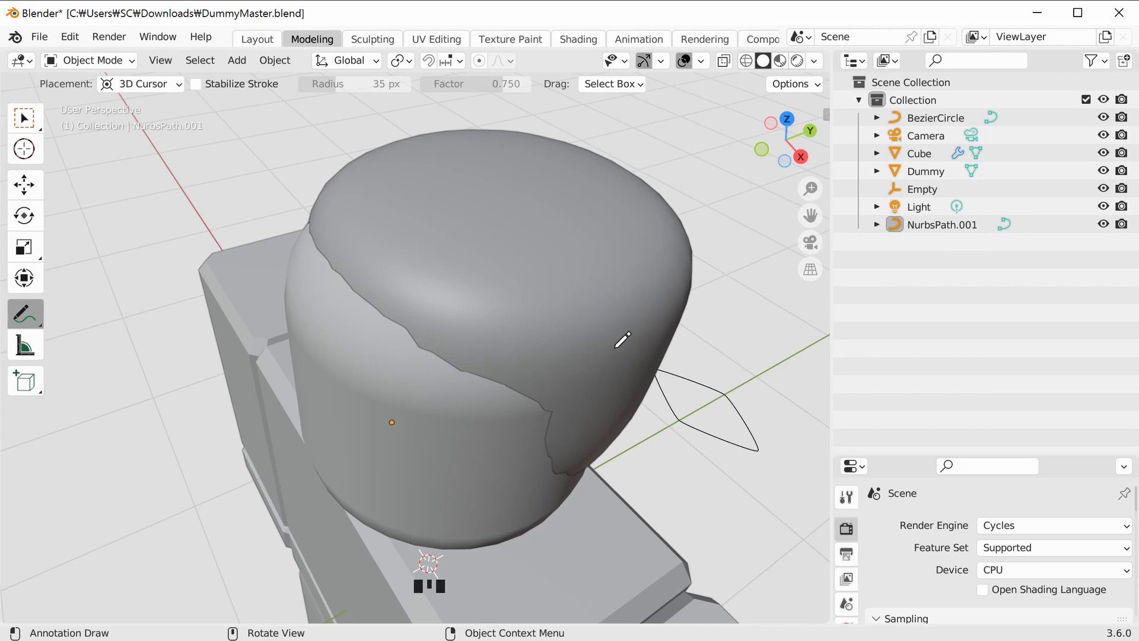
click(37, 130)
Rename the curved hair strand object NurbsPath.001 as MaterHair.
scroll(53, 128, down, 4)
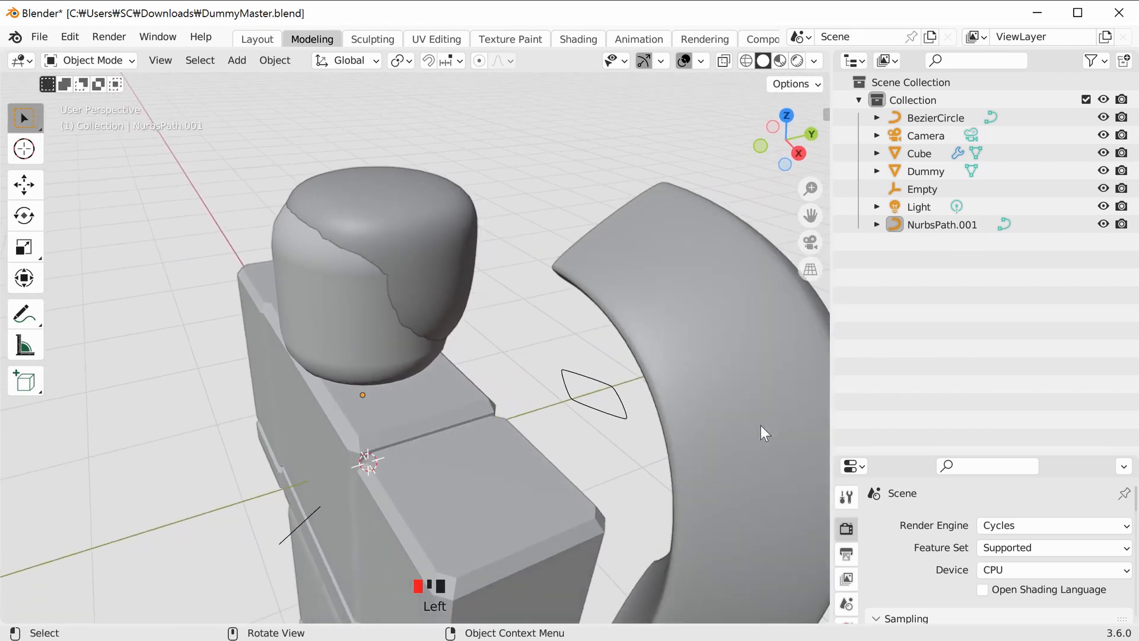
click(685, 416)
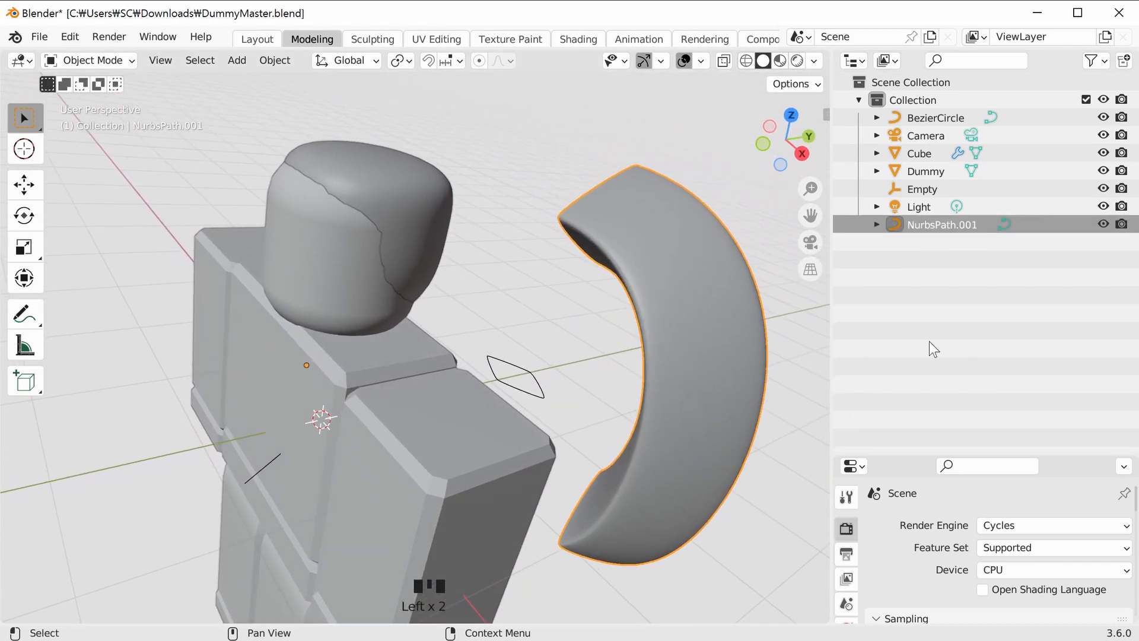
double_click(946, 224)
click(974, 223)
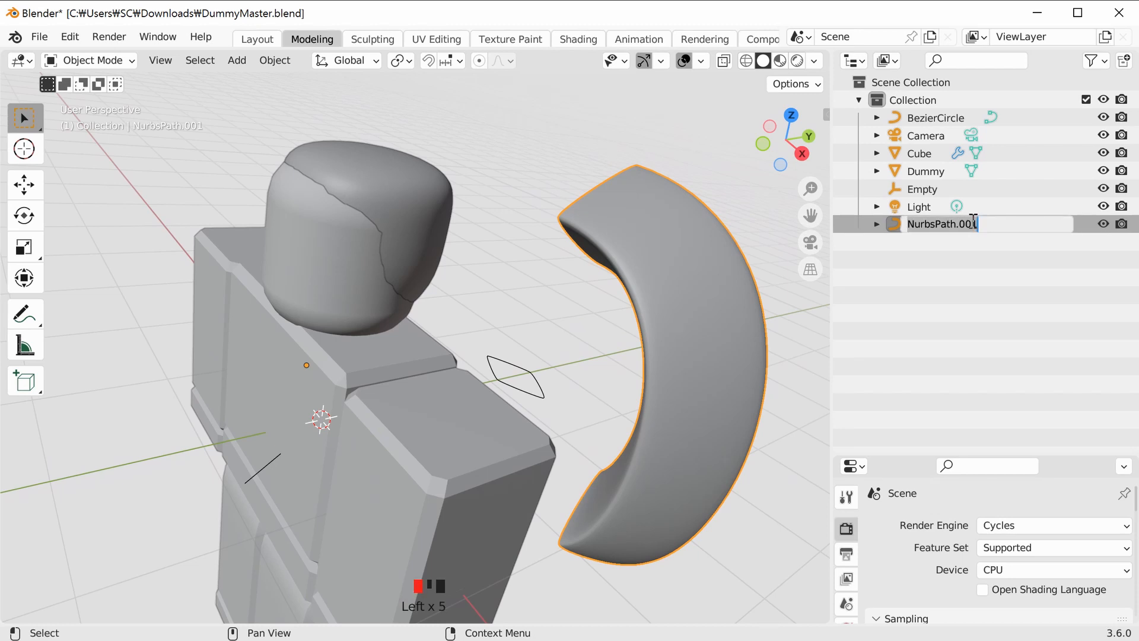
text(M)
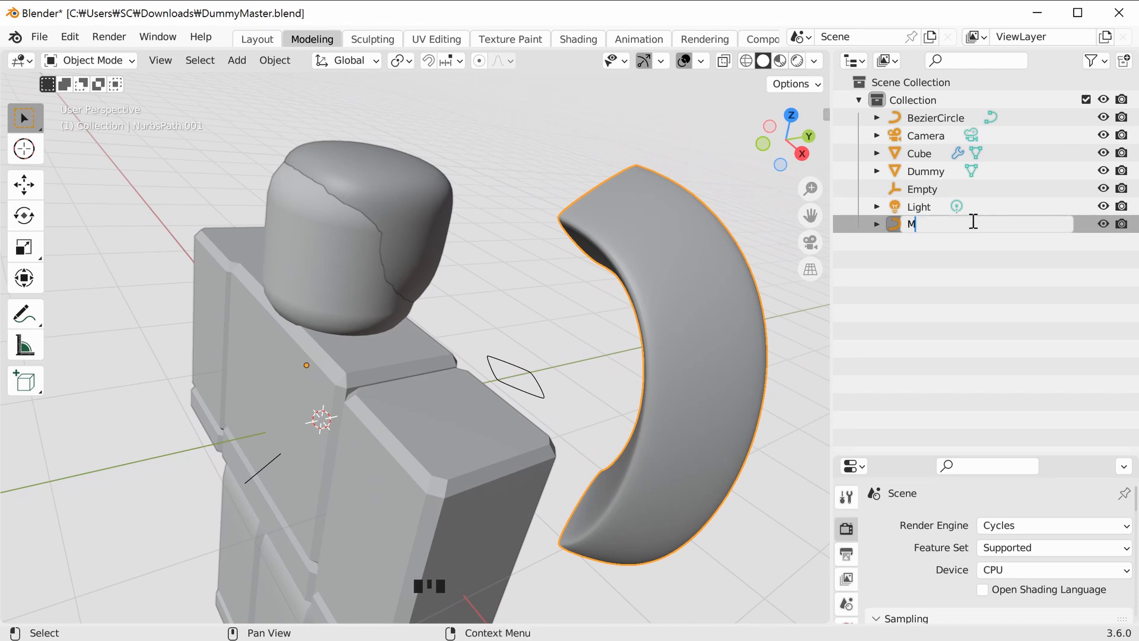
text(aterHair)
key(Return)
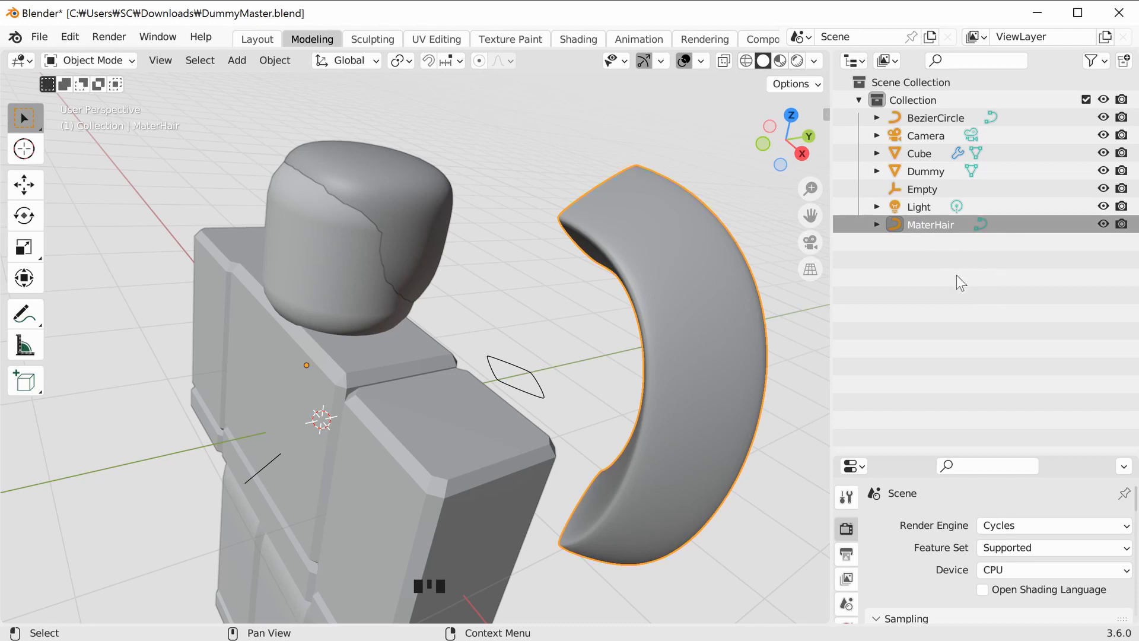
Select all of MaterHair's control points in Edit Mode and adjust their radius to make the strand thinner.
click(793, 386)
middle_drag(794, 386, 682, 422)
click(638, 440)
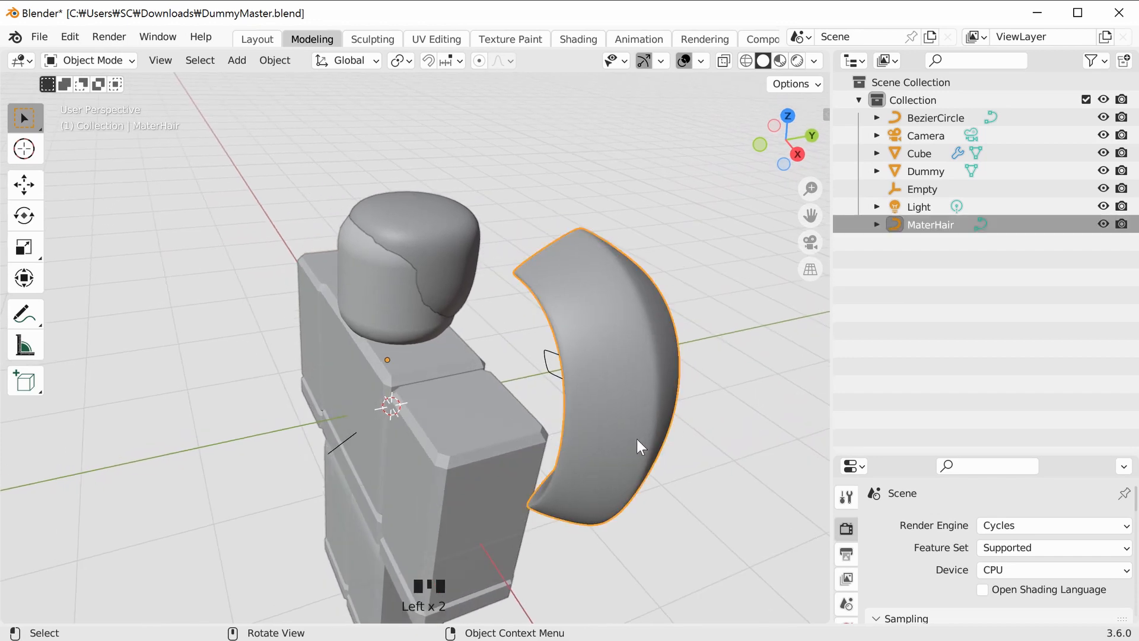
key(Tab)
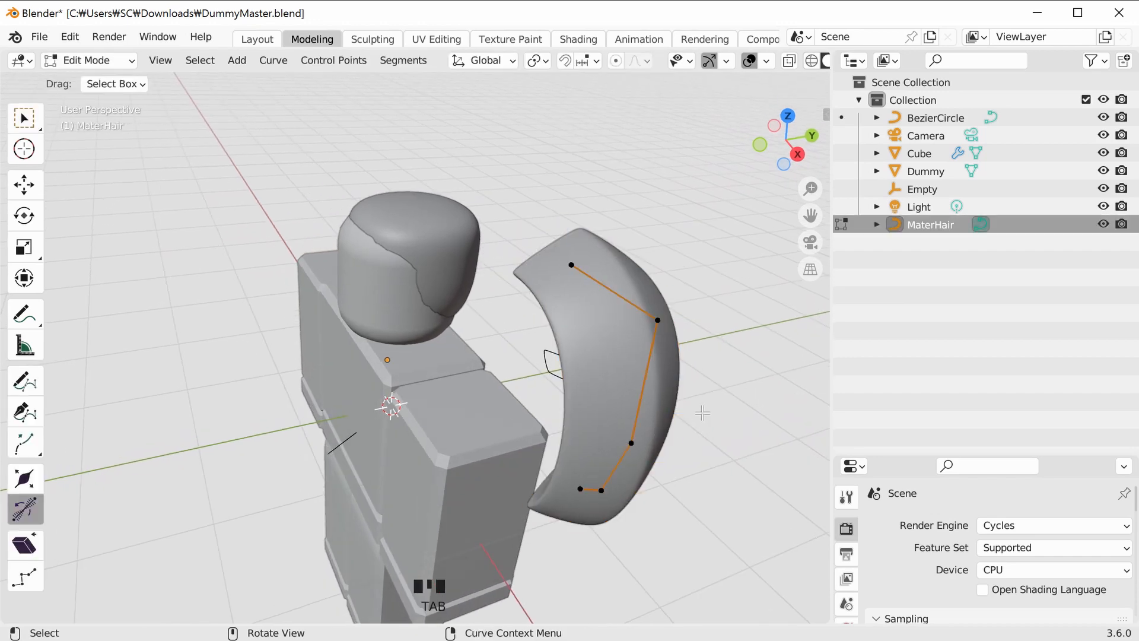
middle_drag(730, 435, 709, 523)
drag(709, 523, 534, 238)
middle_drag(534, 237, 732, 418)
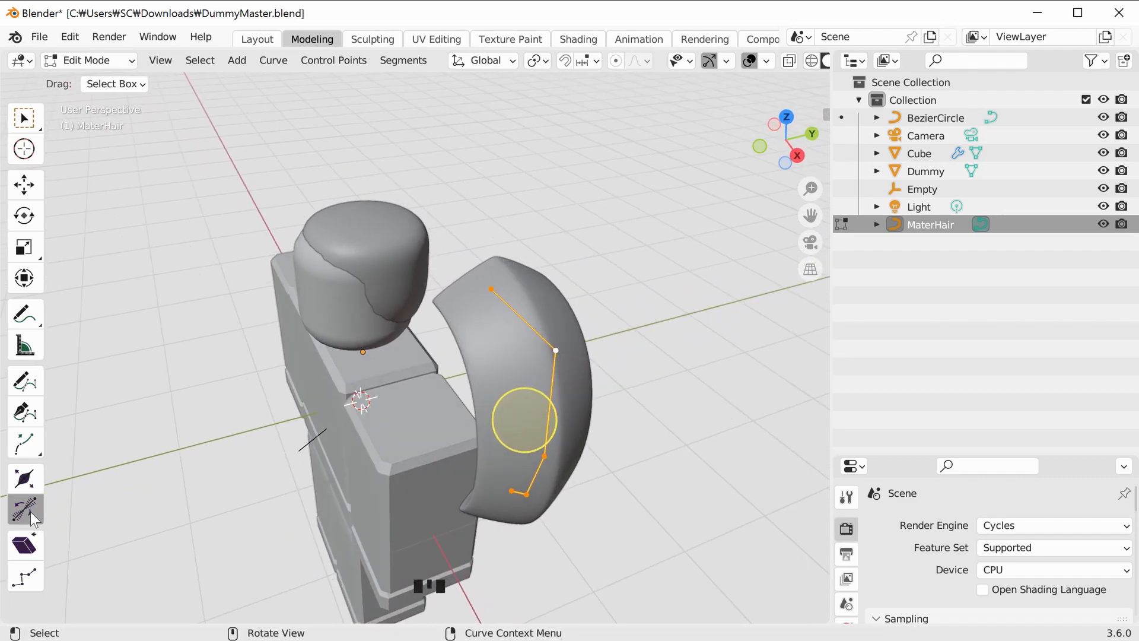
click(25, 478)
drag(525, 425, 526, 422)
click(617, 460)
middle_drag(625, 457, 647, 449)
click(391, 349)
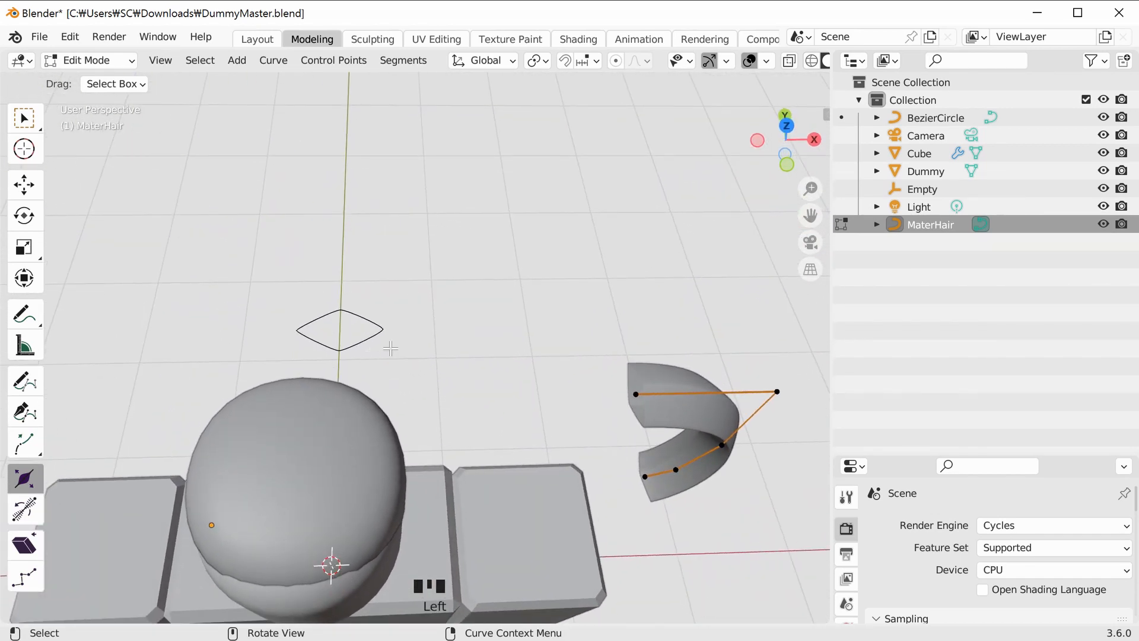
Scale the BezierCircle profile's points along the Y axis in two passes, the first by a factor of about 1.211.
click(33, 120)
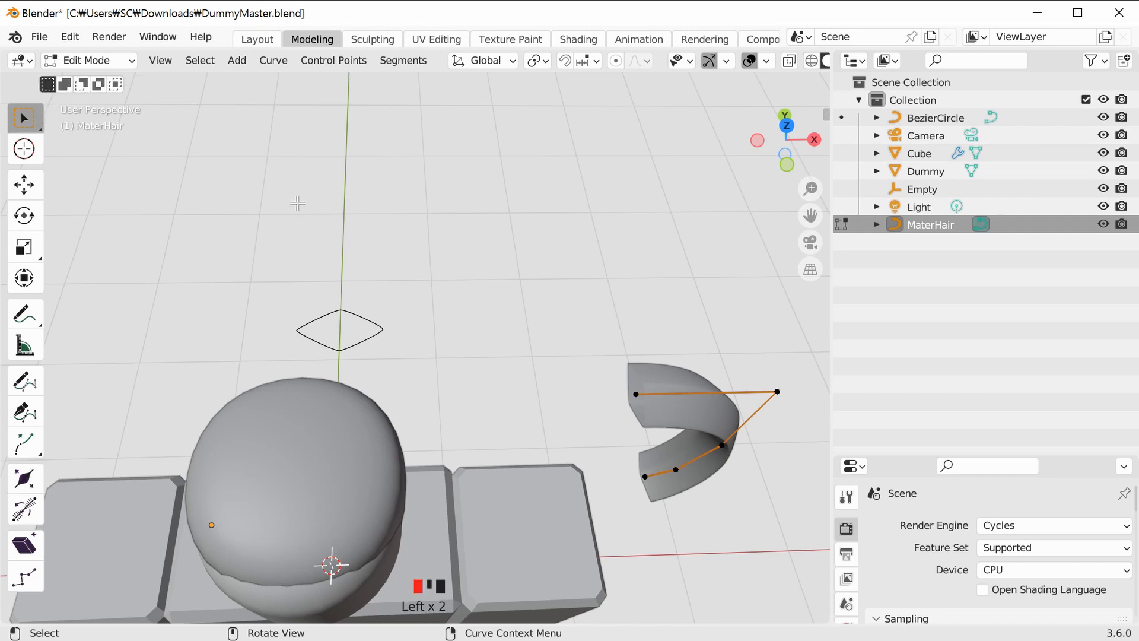
key(Tab)
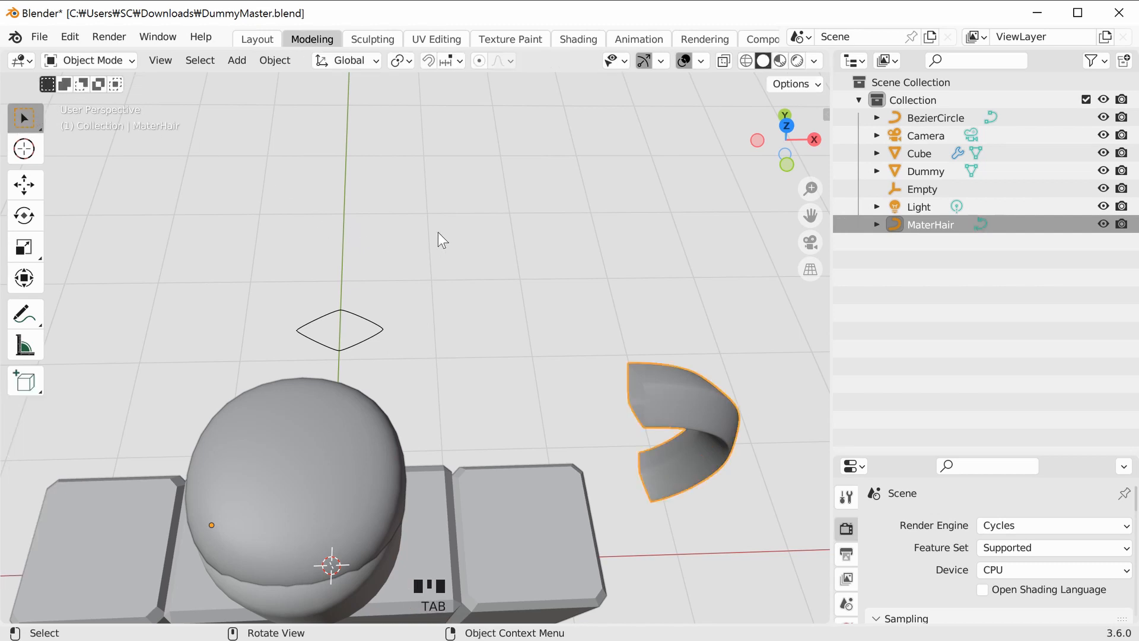
click(380, 341)
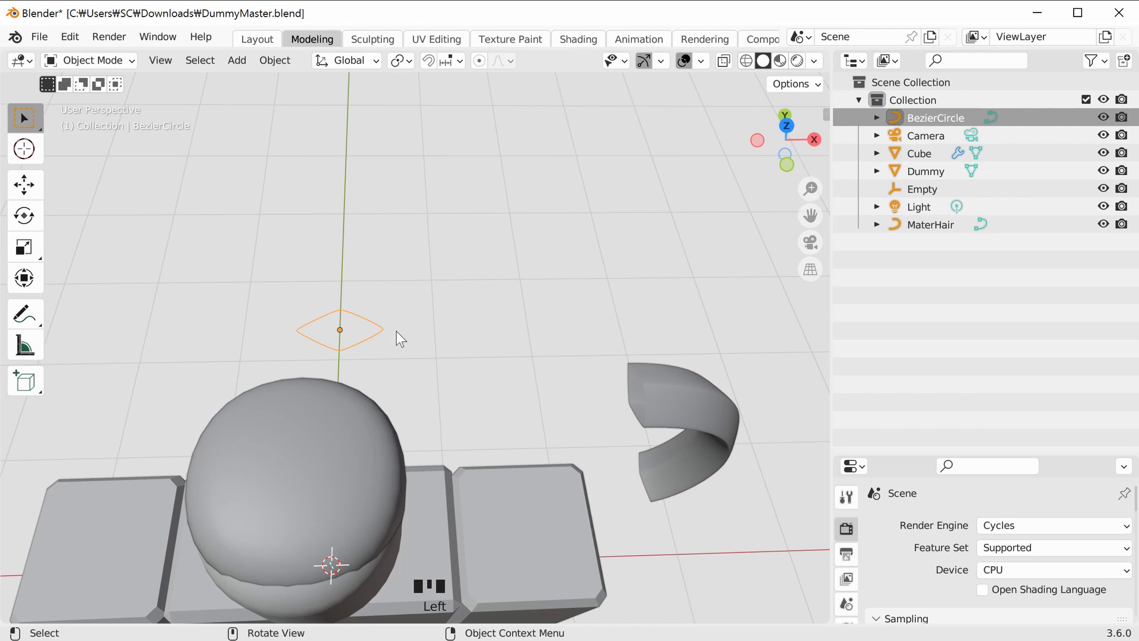
key(Tab)
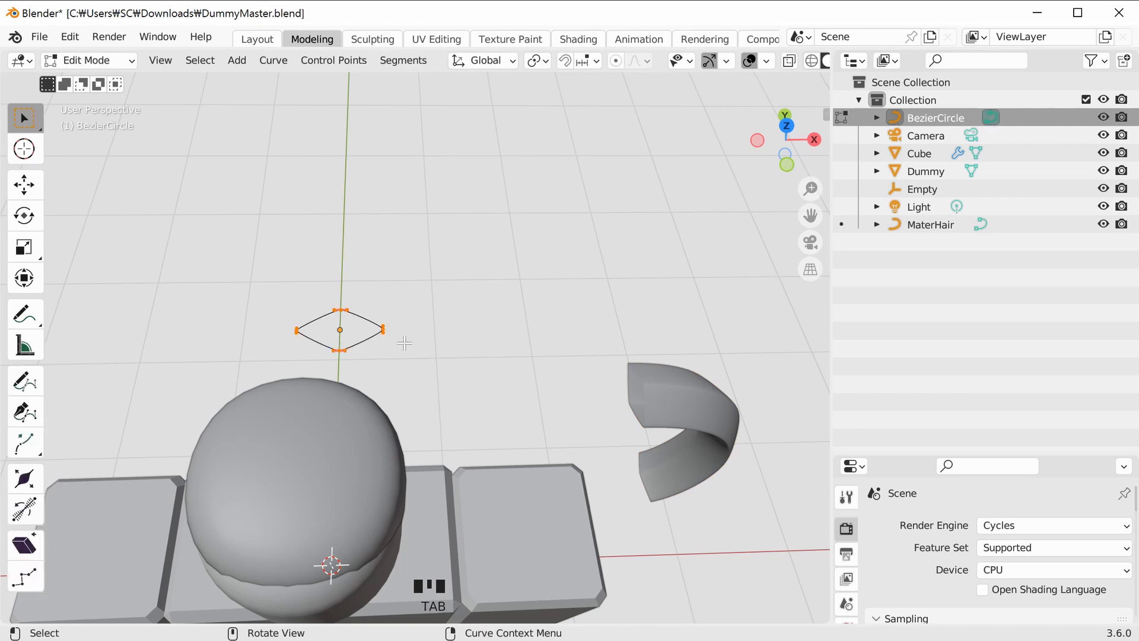
drag(412, 359, 268, 296)
click(23, 247)
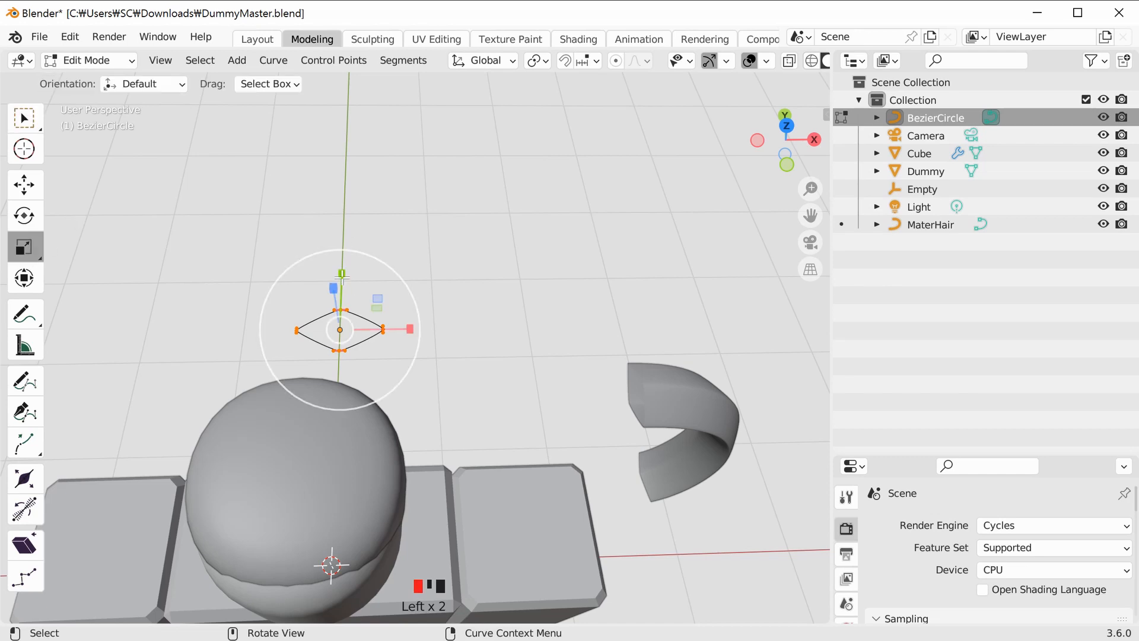
drag(342, 275, 354, 241)
middle_drag(720, 350, 671, 338)
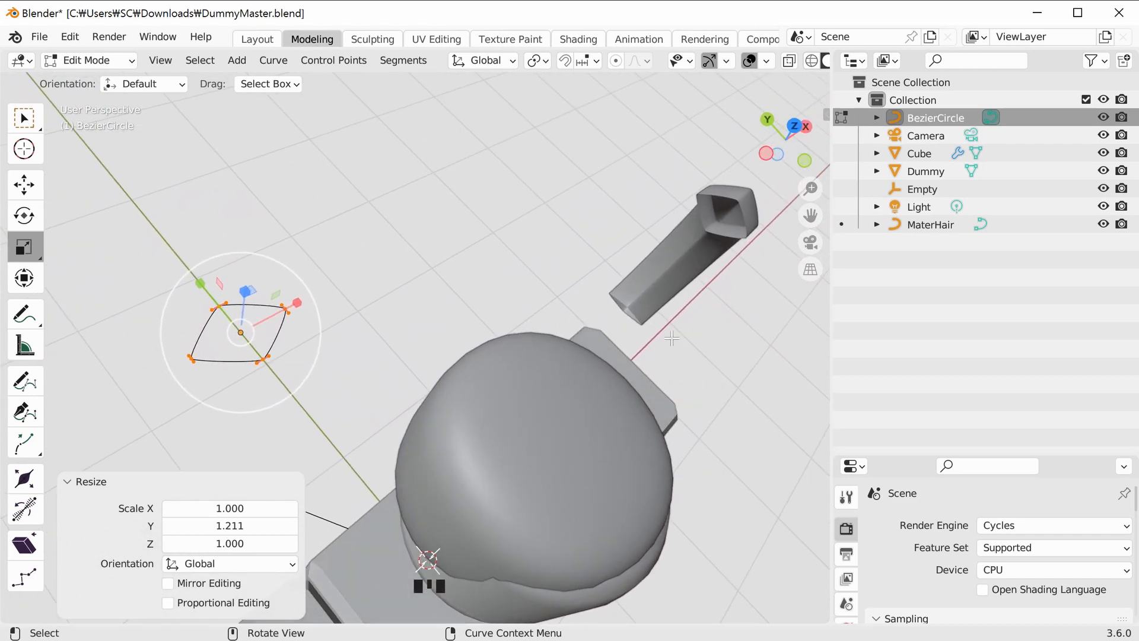
drag(198, 277, 180, 256)
click(405, 247)
middle_drag(405, 247, 592, 427)
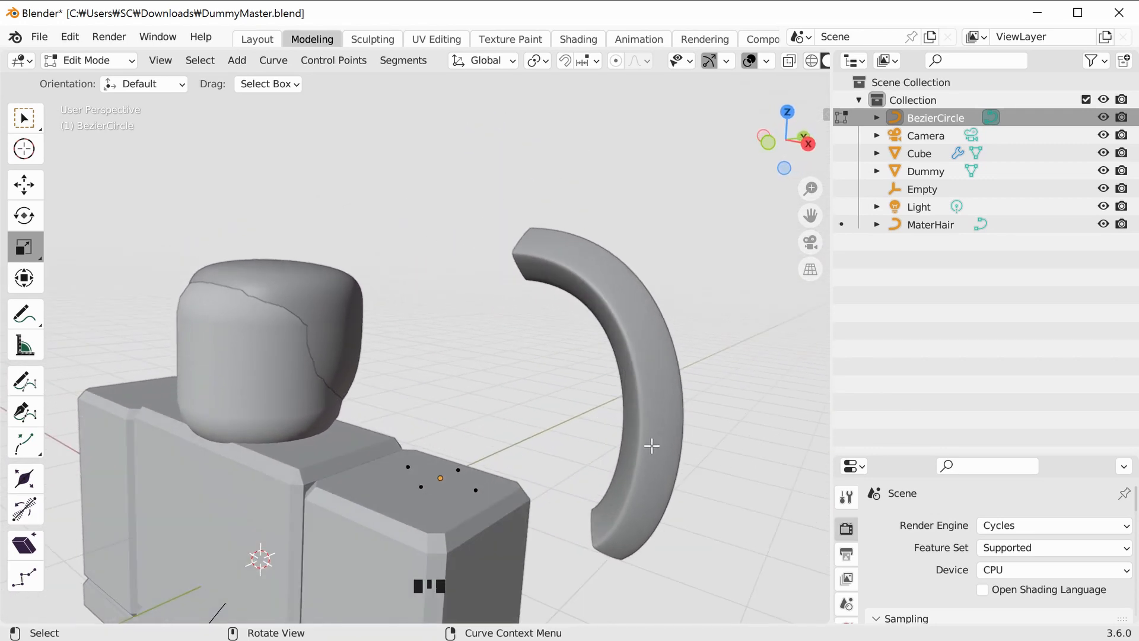
Shrink the radius of MaterHair's lowest control point to taper the end of the strand.
key(Tab)
click(663, 463)
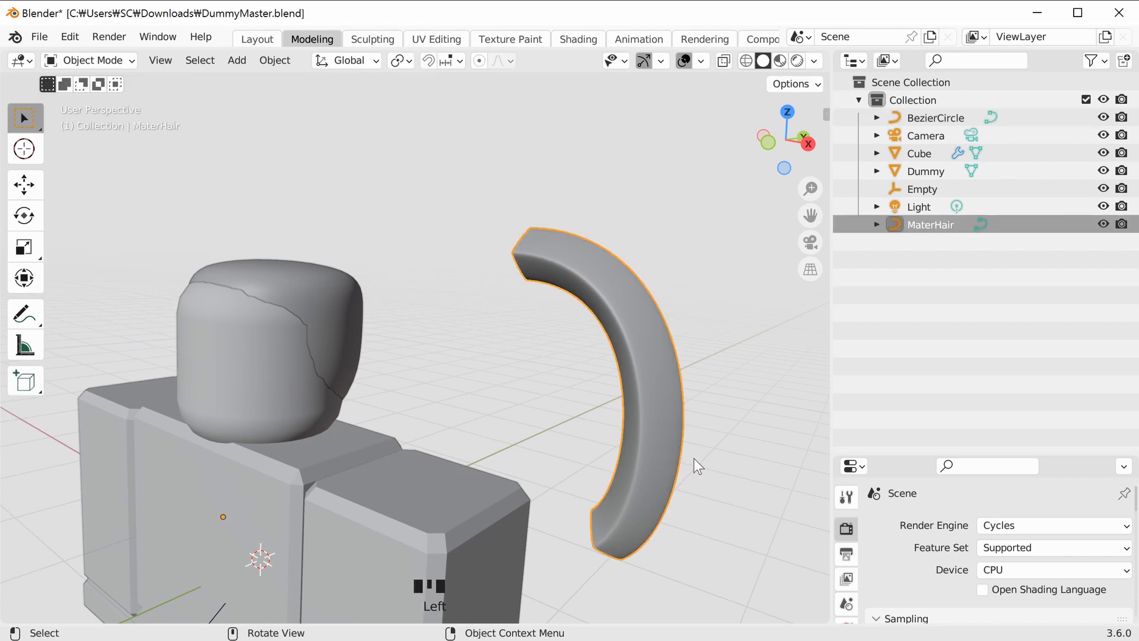
middle_drag(713, 450, 665, 489)
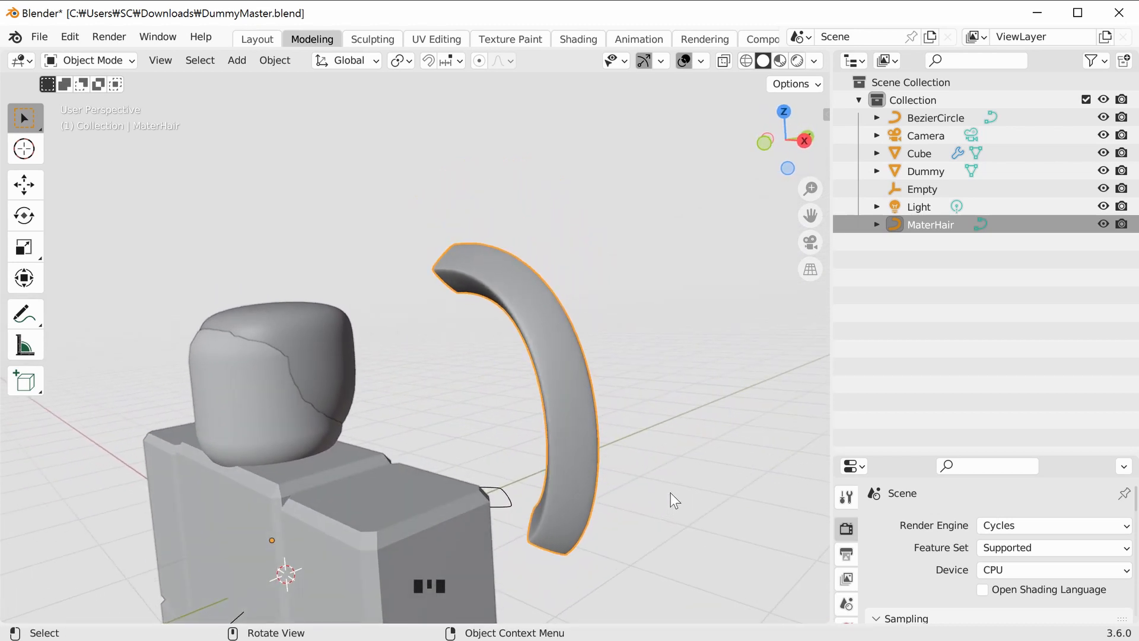
key(Tab)
middle_drag(678, 482, 677, 482)
click(521, 470)
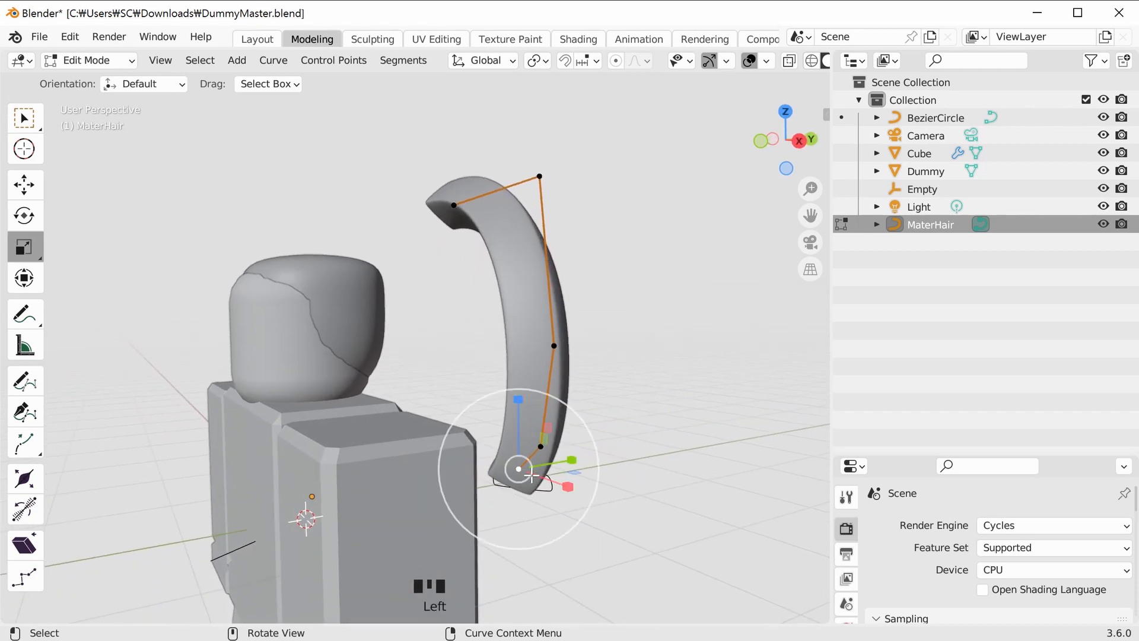
scroll(521, 470, up, 2)
click(38, 484)
middle_drag(549, 499, 547, 562)
mouse_move(506, 551)
mouse_down()
mouse_move(500, 534)
mouse_move(493, 540)
mouse_up()
middle_drag(493, 540, 702, 493)
Reduce the curve radius at the strand's lower end further to sharpen its tip.
click(667, 502)
click(531, 569)
click(530, 569)
drag(545, 556, 533, 559)
click(677, 463)
middle_drag(677, 464, 662, 493)
Move MaterHair's two lowest control points up by about 0.25 m in the front view to shorten the strand.
drag(681, 515, 598, 452)
middle_drag(696, 445, 702, 451)
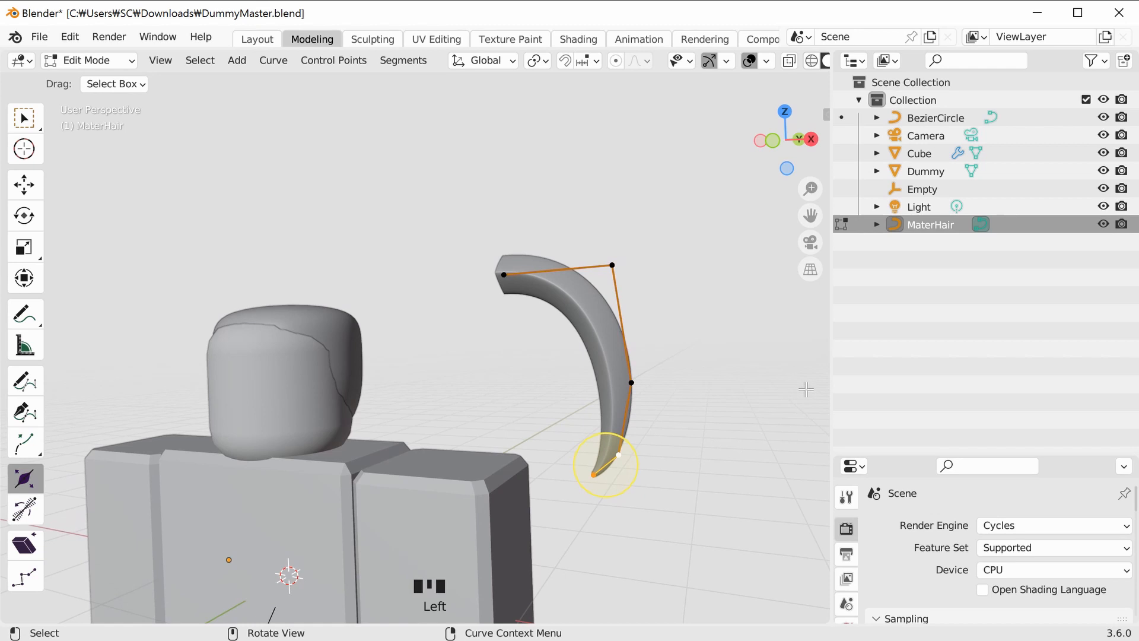
click(773, 141)
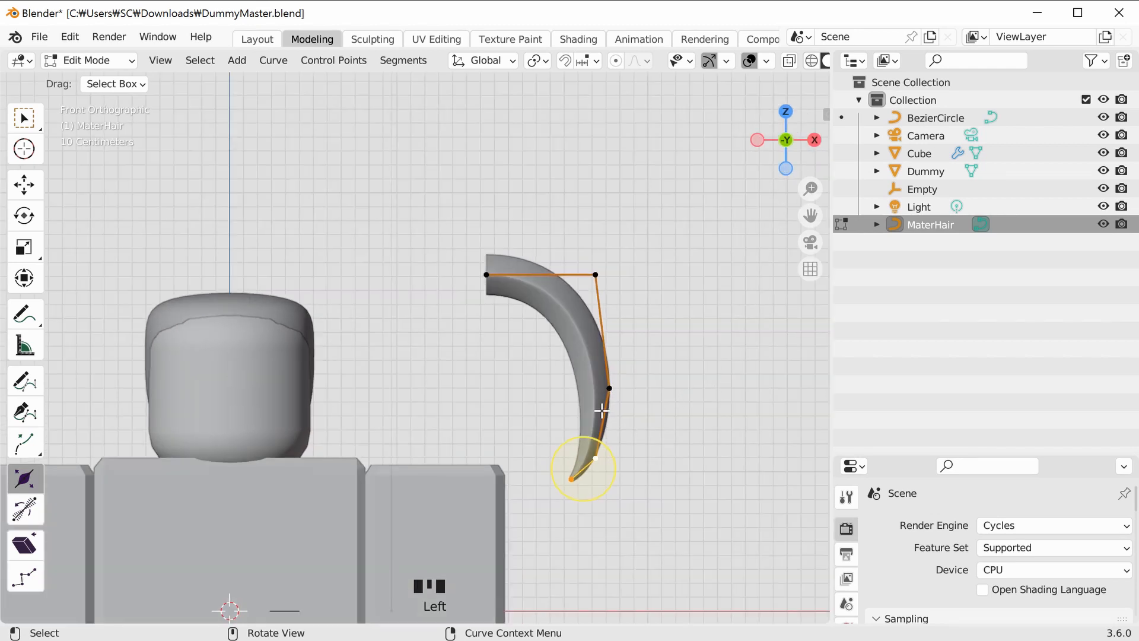
click(24, 119)
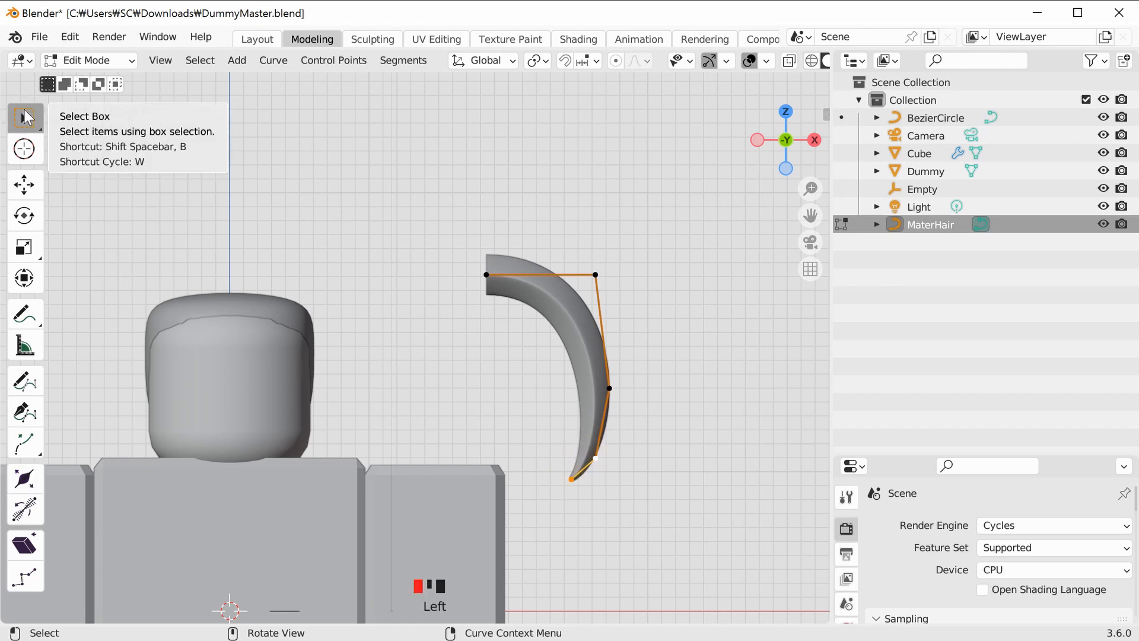
drag(615, 500, 563, 452)
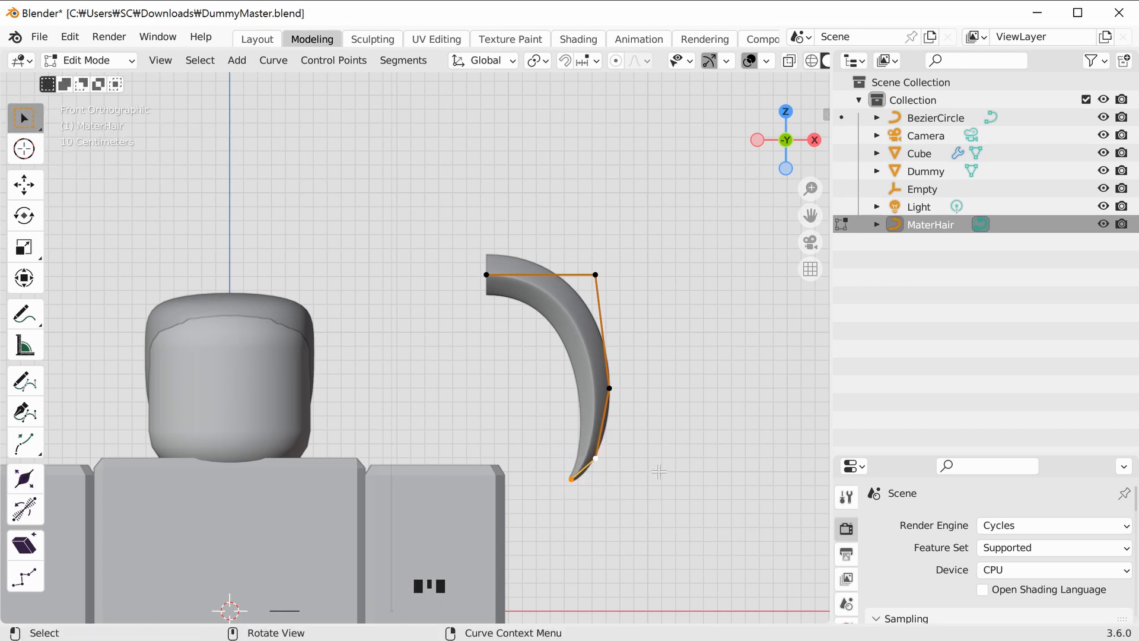
key(g)
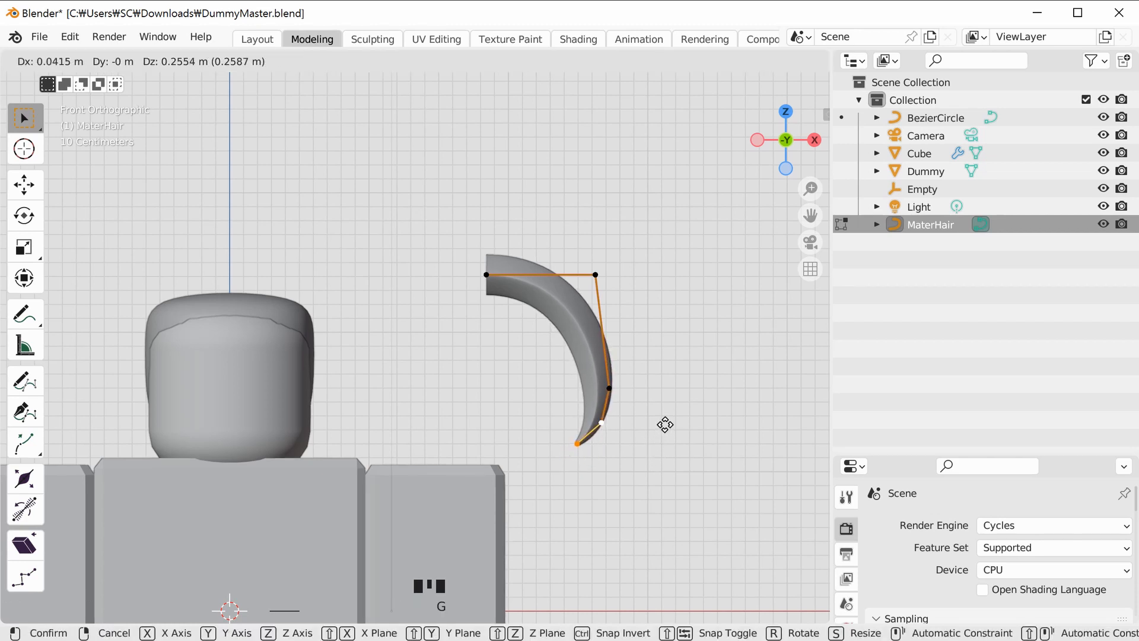
click(657, 404)
Move the strand's top end point about 0.265 m along X and 0.089 m down, and lower the adjacent corner point.
click(486, 275)
key(g)
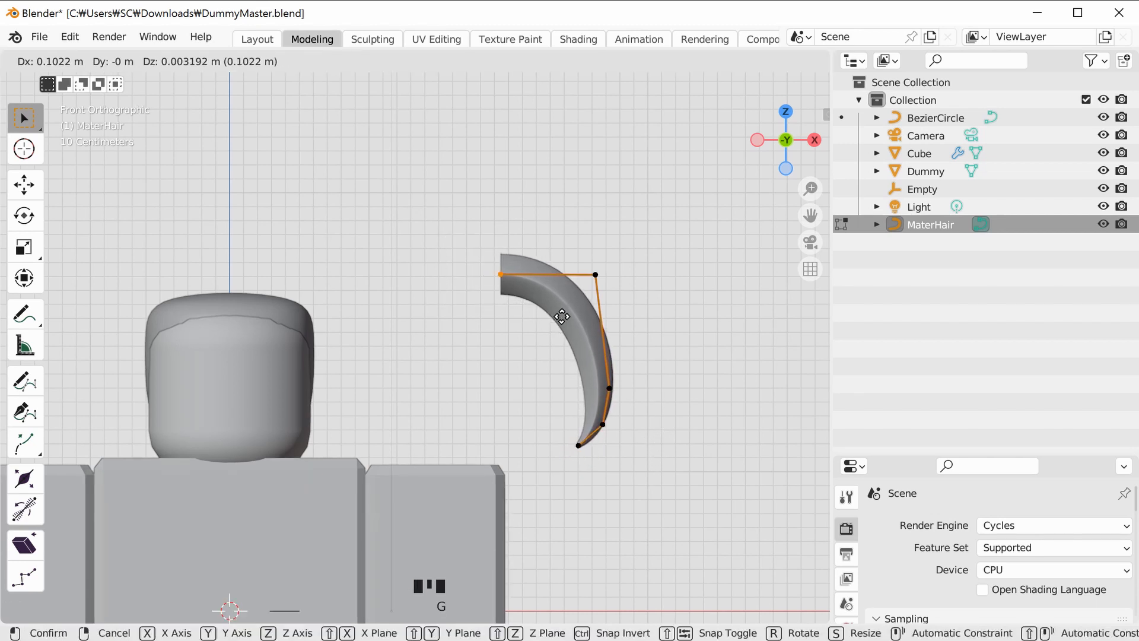
click(581, 326)
click(596, 277)
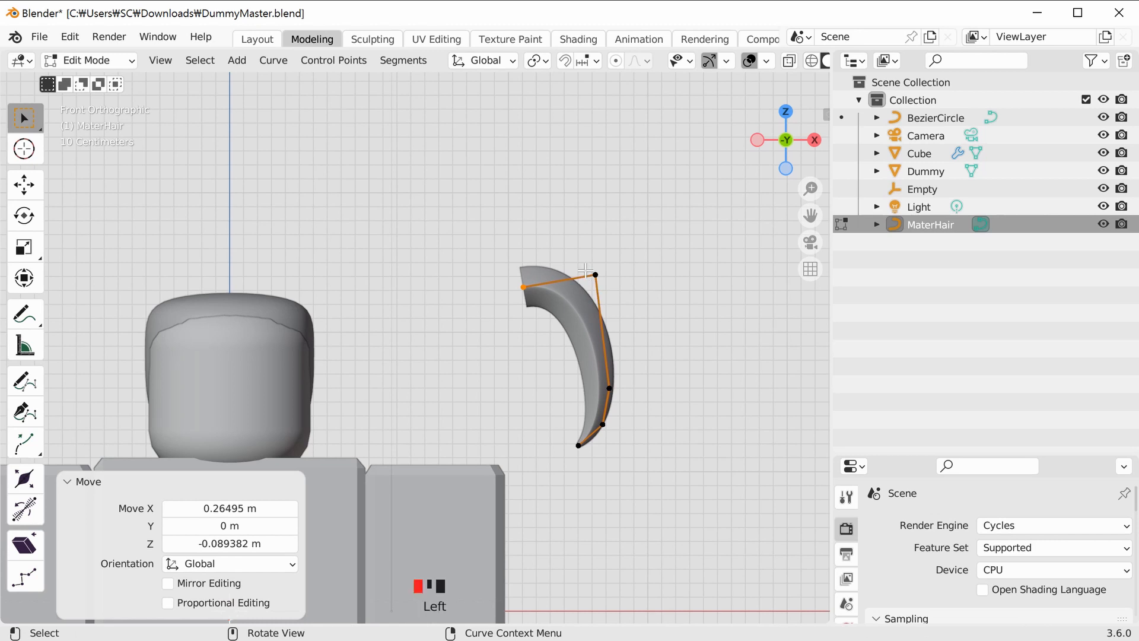
key(g)
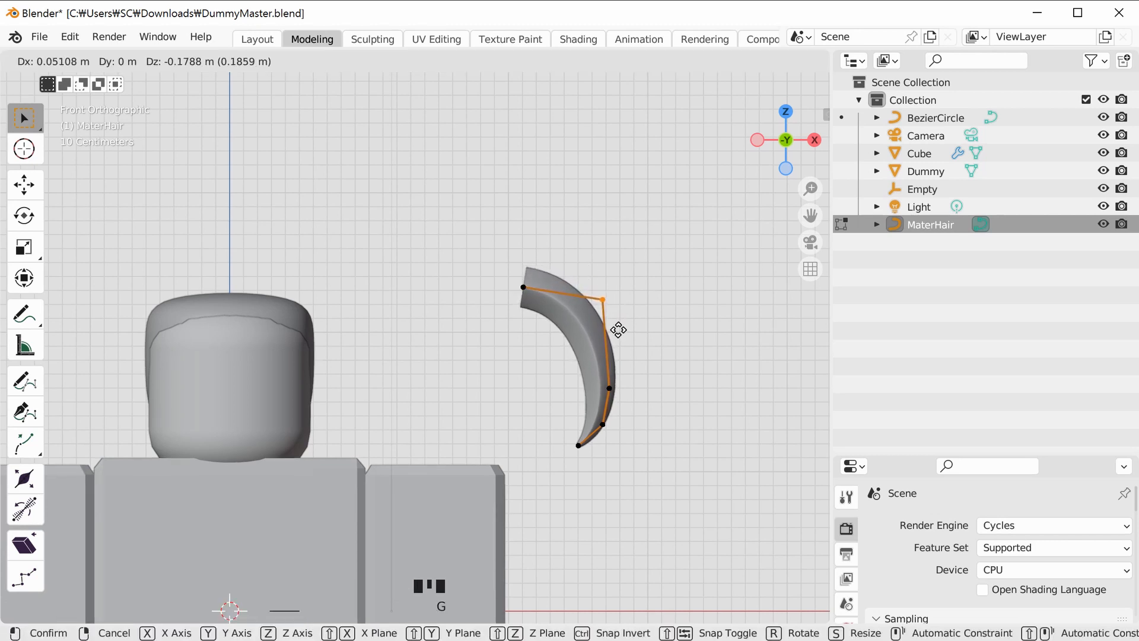
click(615, 325)
Move the strand's three lower control points about 0.24 m up and 0.11 m toward the head.
drag(664, 483, 574, 385)
key(g)
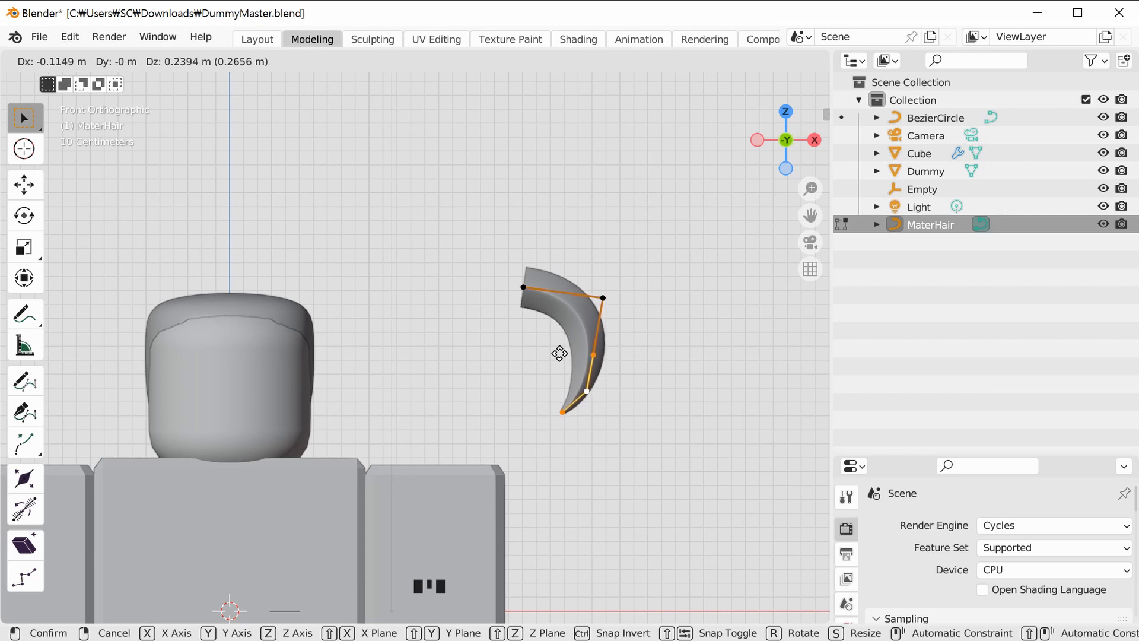
click(560, 355)
click(670, 421)
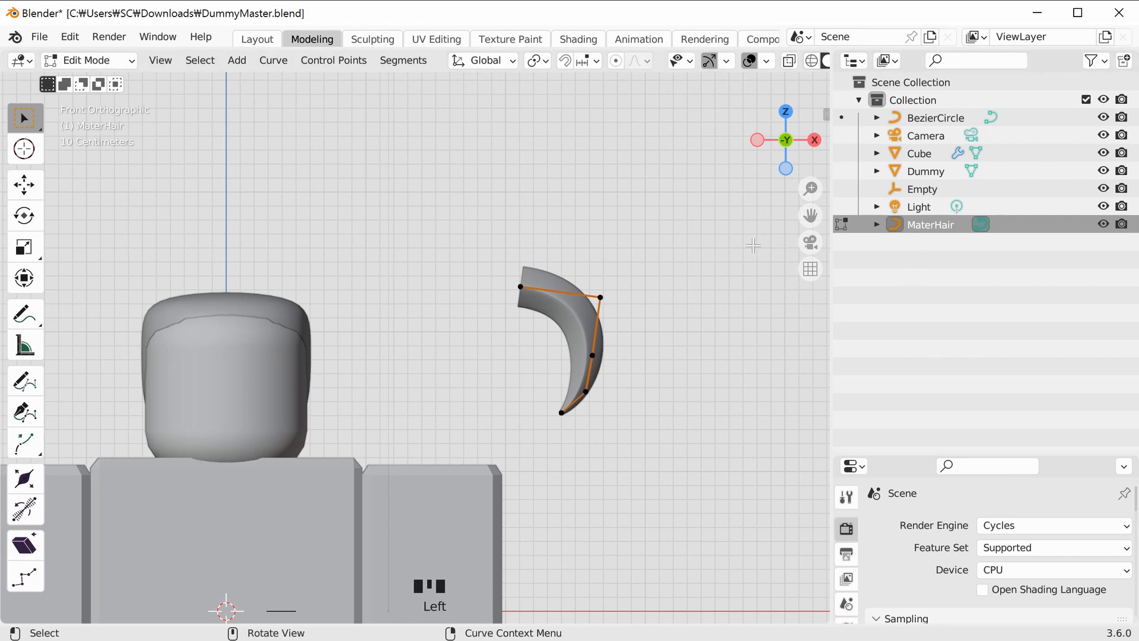
Duplicate the MaterHair strand and place the copy beside the head, about -0.84 m in X, -0.70 m in Y and 0.21 m up.
drag(786, 143, 739, 416)
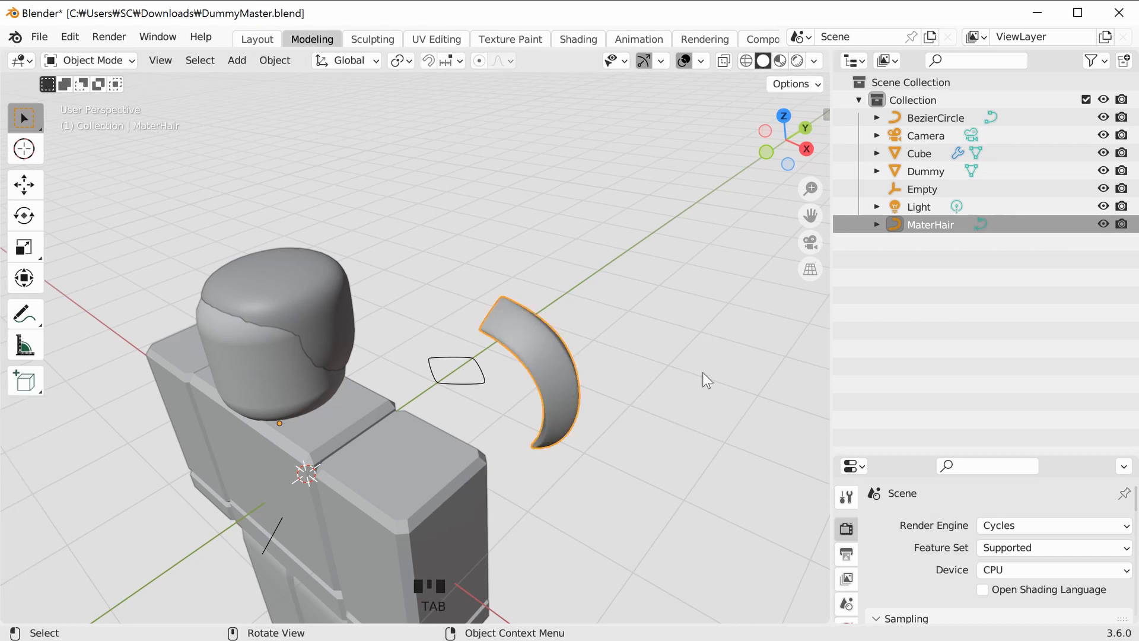
scroll(732, 413, up, 2)
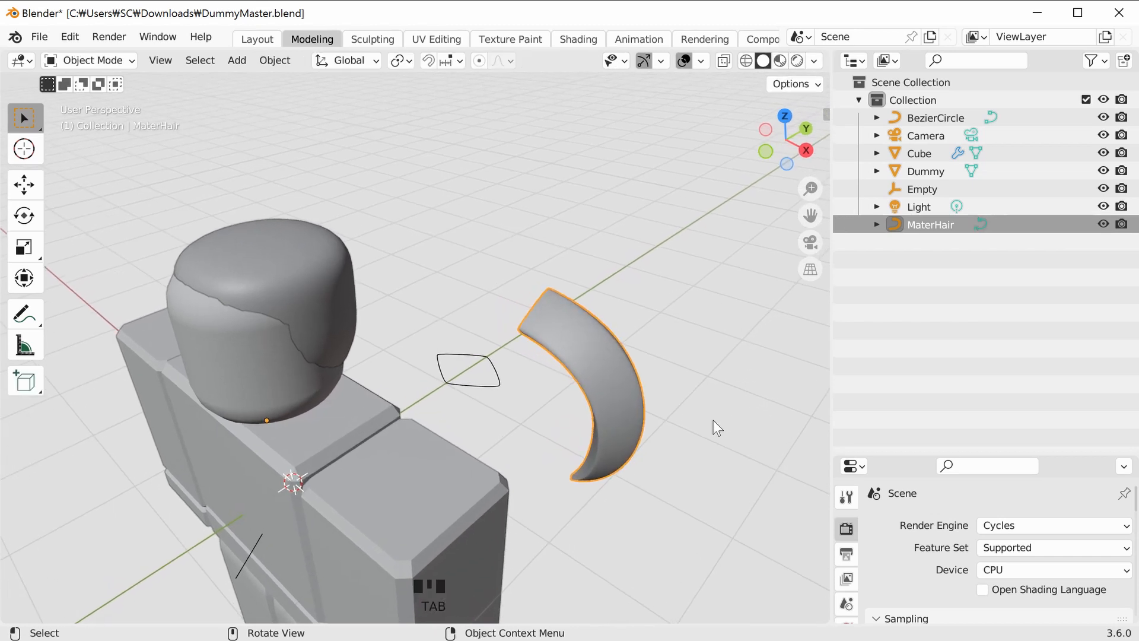
middle_drag(620, 420, 644, 411)
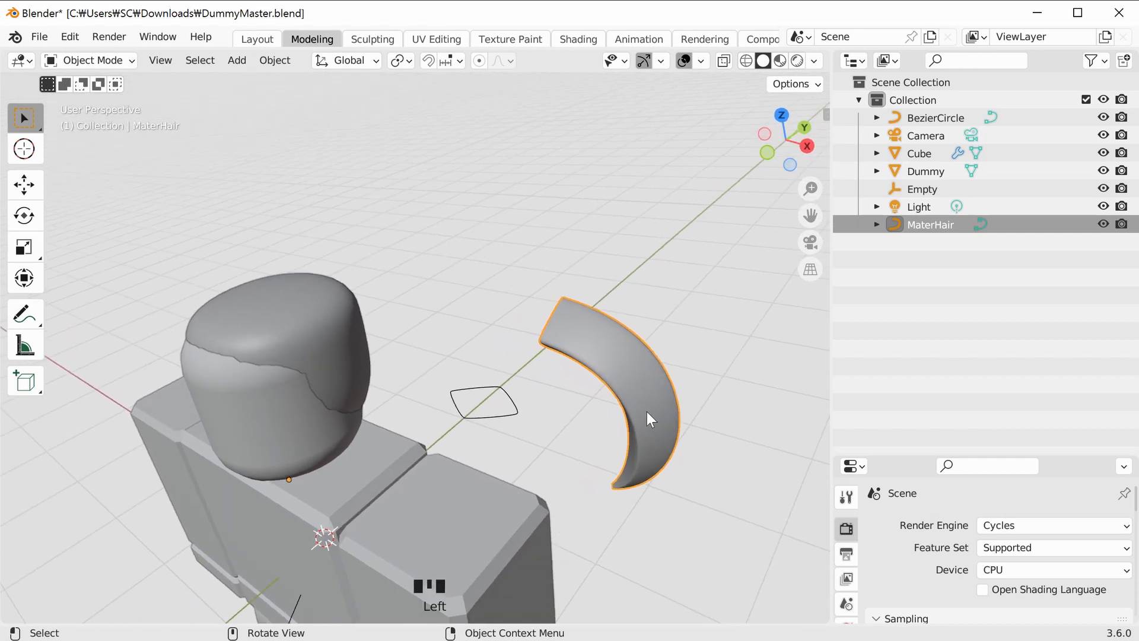
key(shift+d)
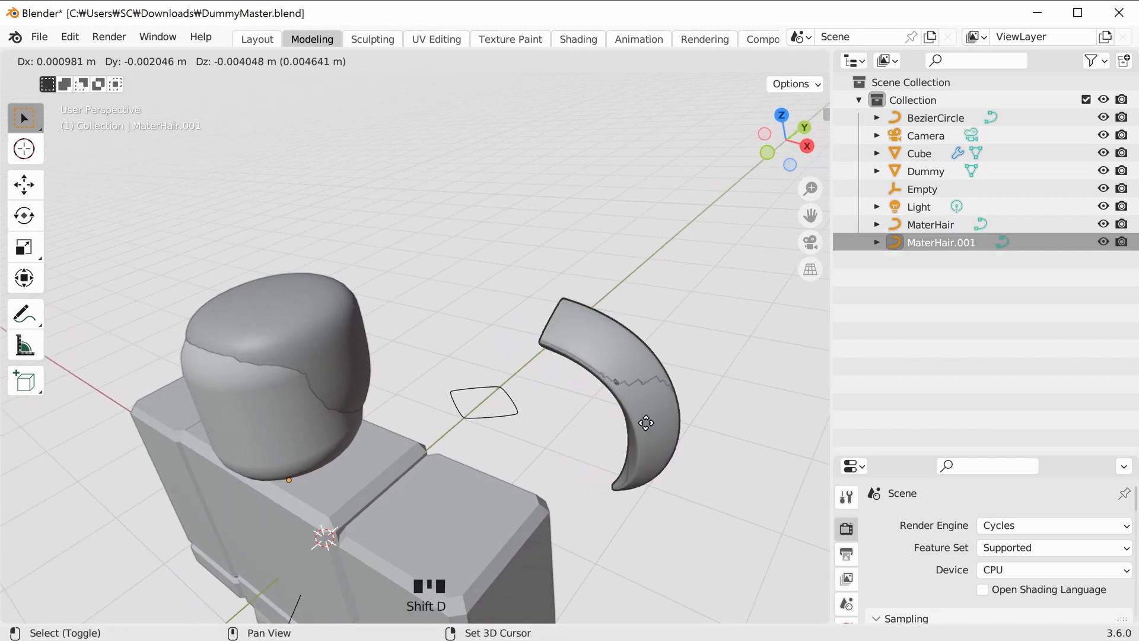
click(539, 418)
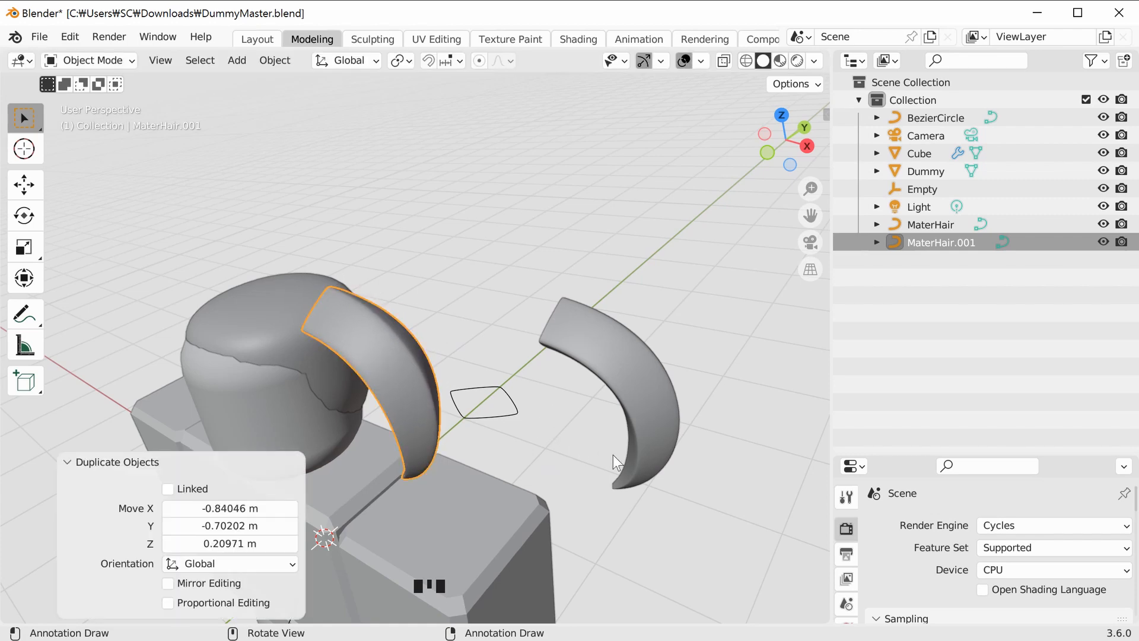
In the front view, move the duplicate strand about -0.96 m along X and 0.10 m down against the head's side.
click(767, 153)
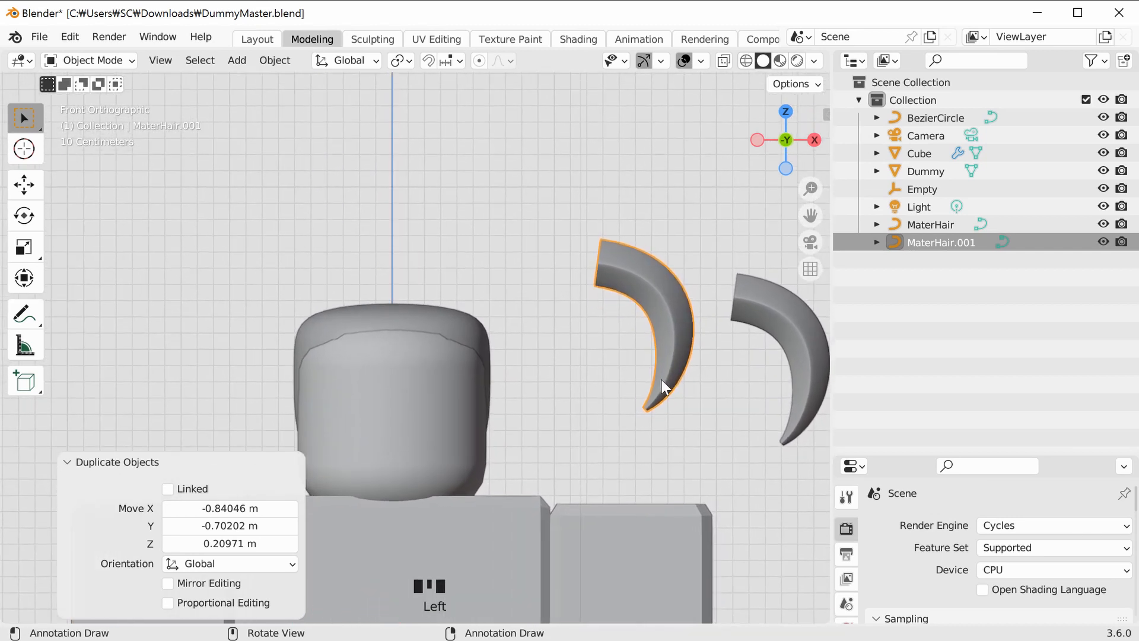
click(26, 187)
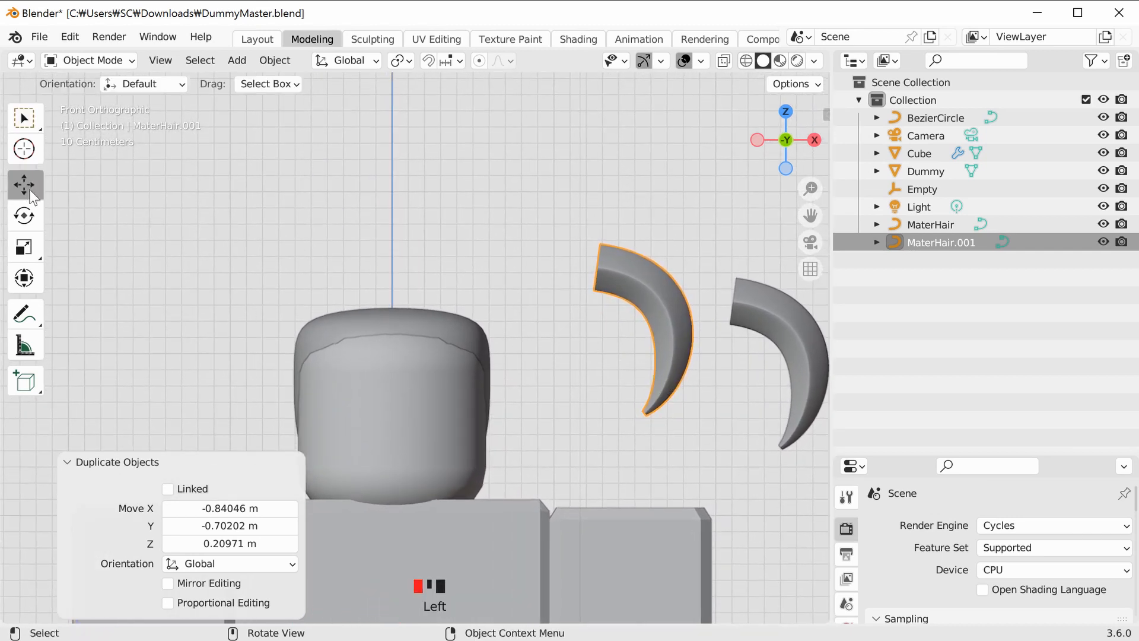
click(646, 327)
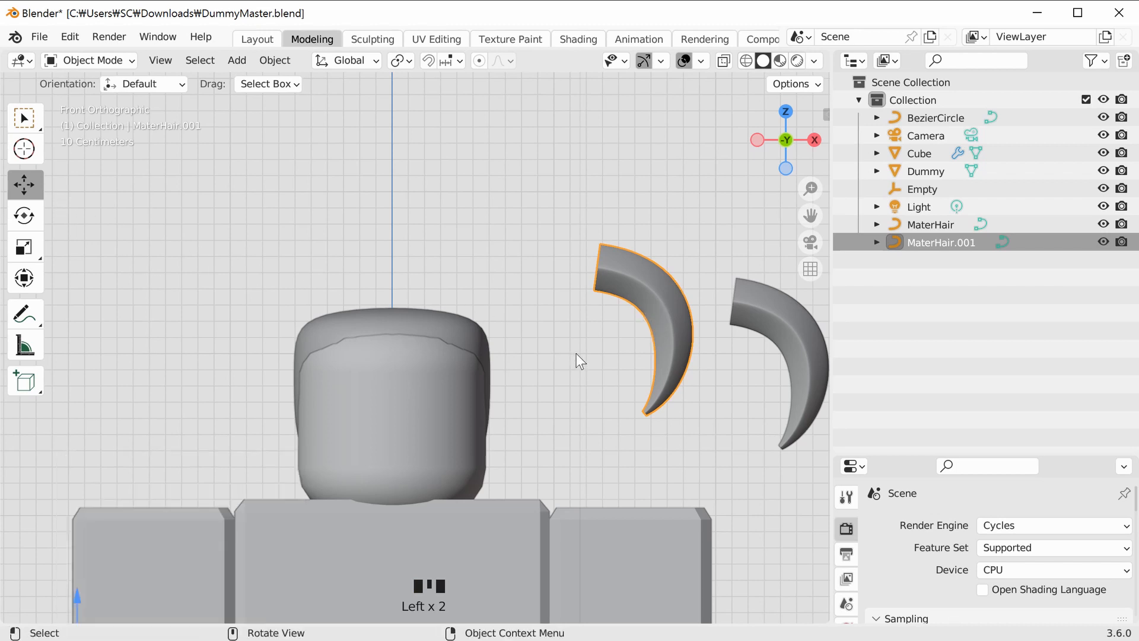
key(g)
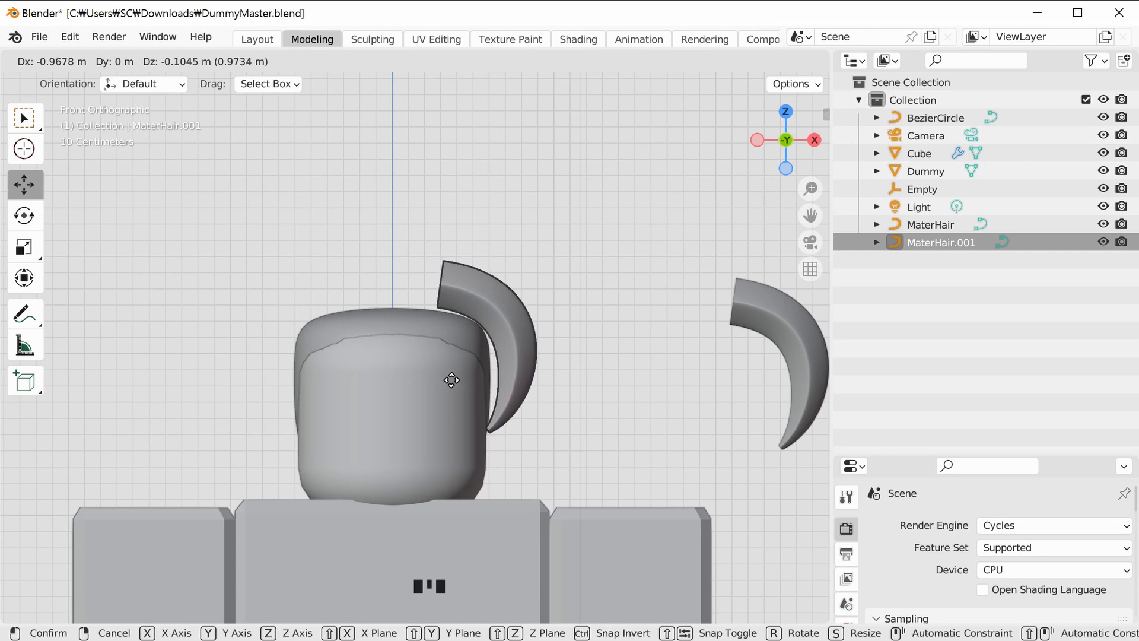
click(452, 380)
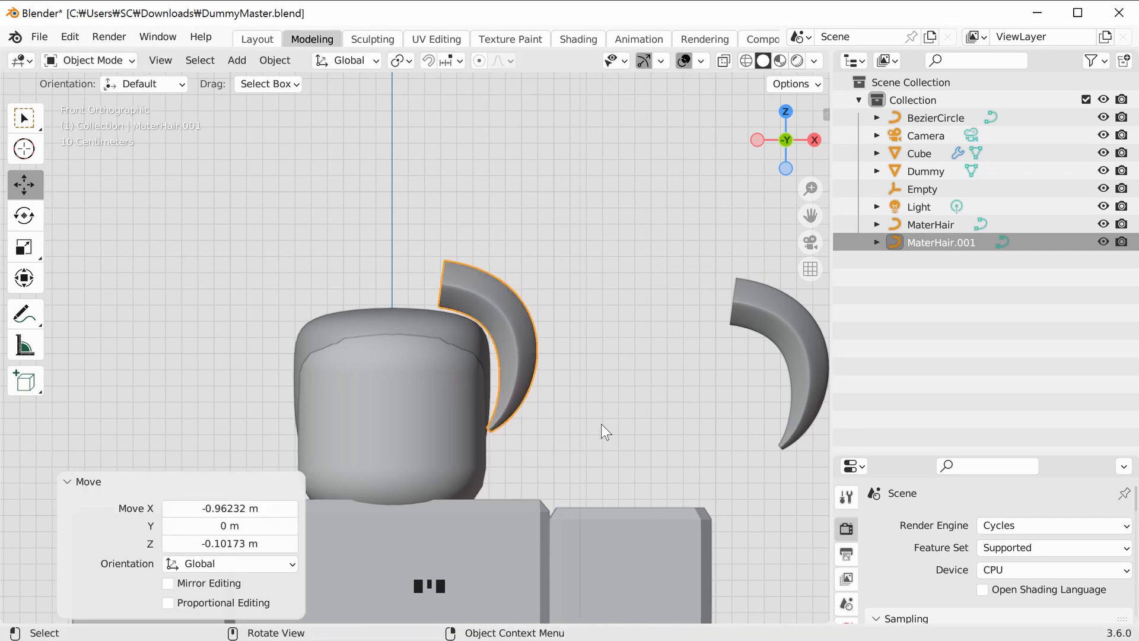
Move the duplicate strand about 0.355 m along Y toward the back of the head.
drag(788, 140, 501, 398)
scroll(510, 374, up, 2)
drag(511, 325, 540, 321)
scroll(670, 407, up, 1)
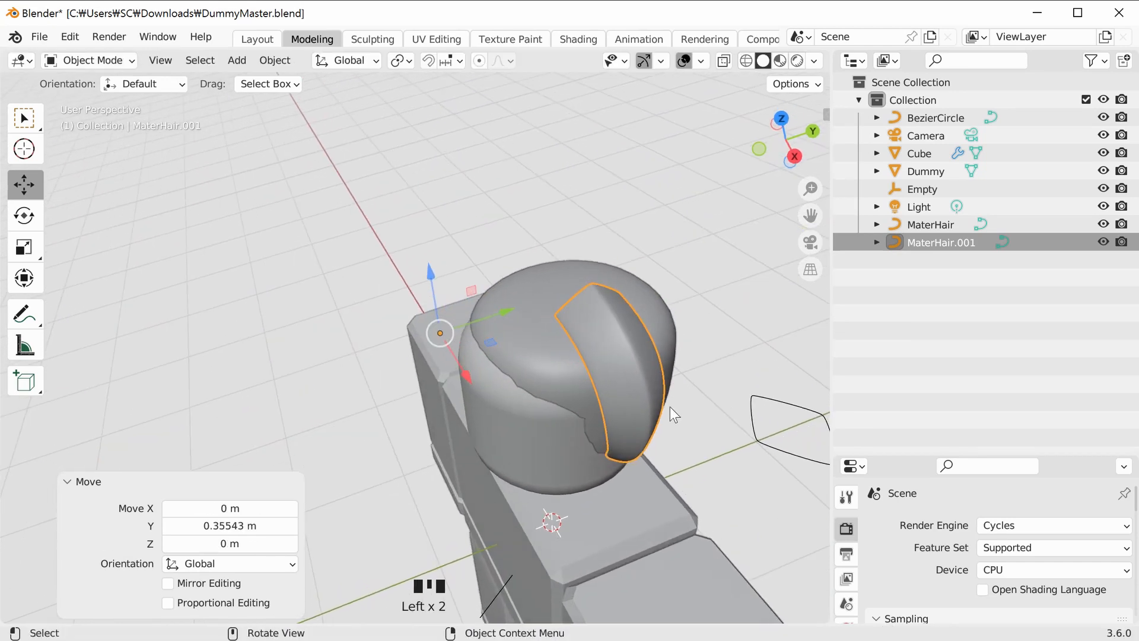
Set the duplicate strand's origin to its geometry.
middle_drag(671, 407, 586, 419)
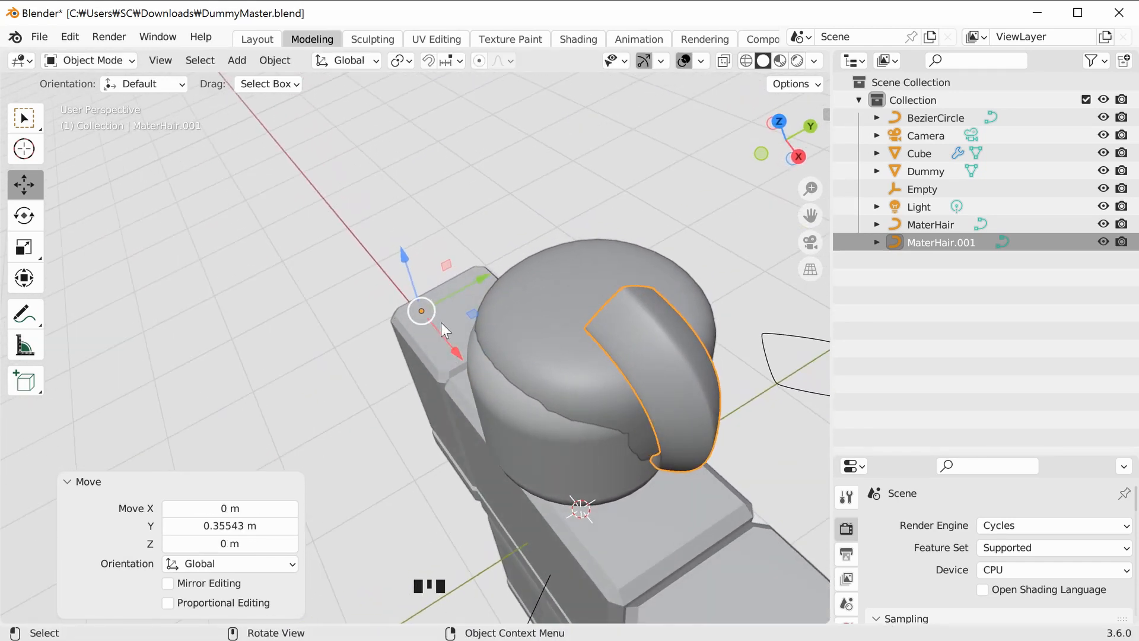
middle_drag(676, 364, 674, 364)
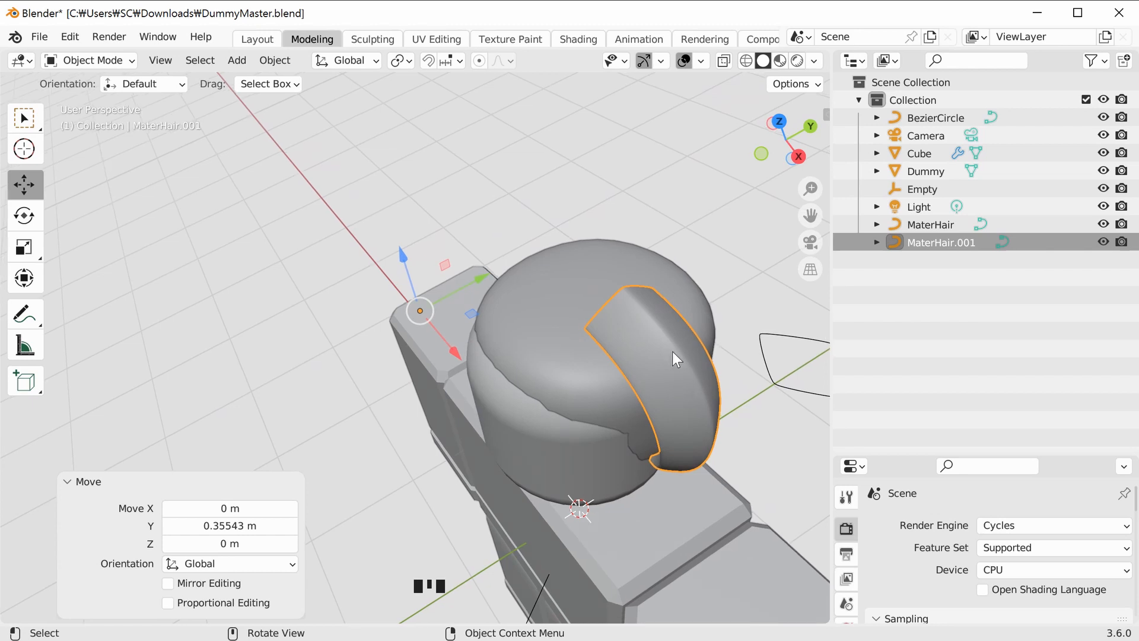
right_click(668, 347)
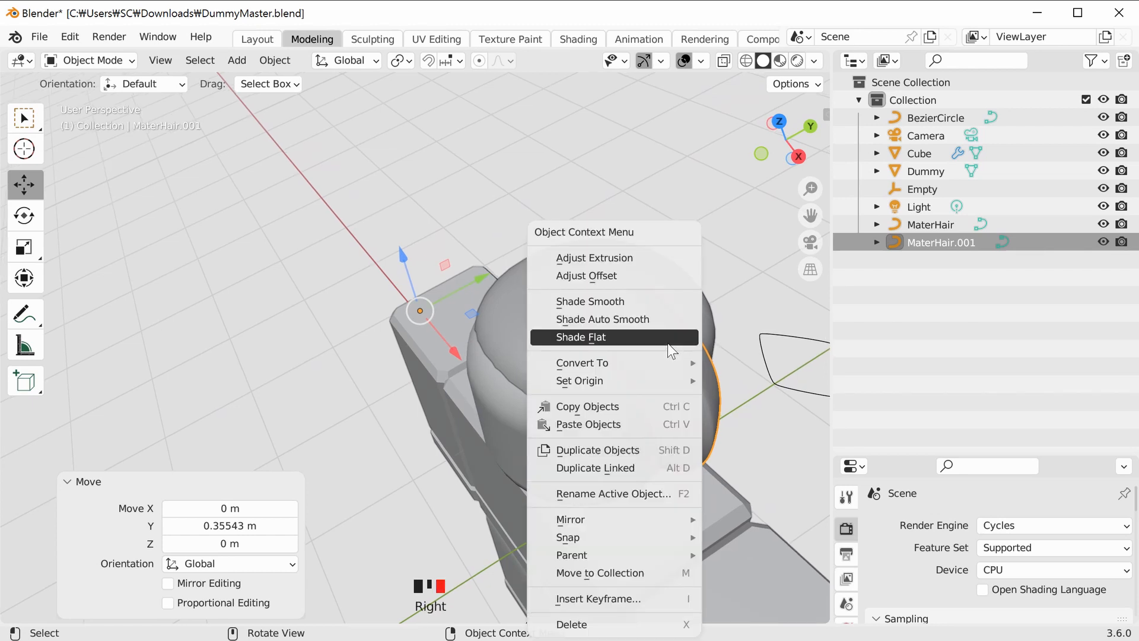
mouse_move(661, 383)
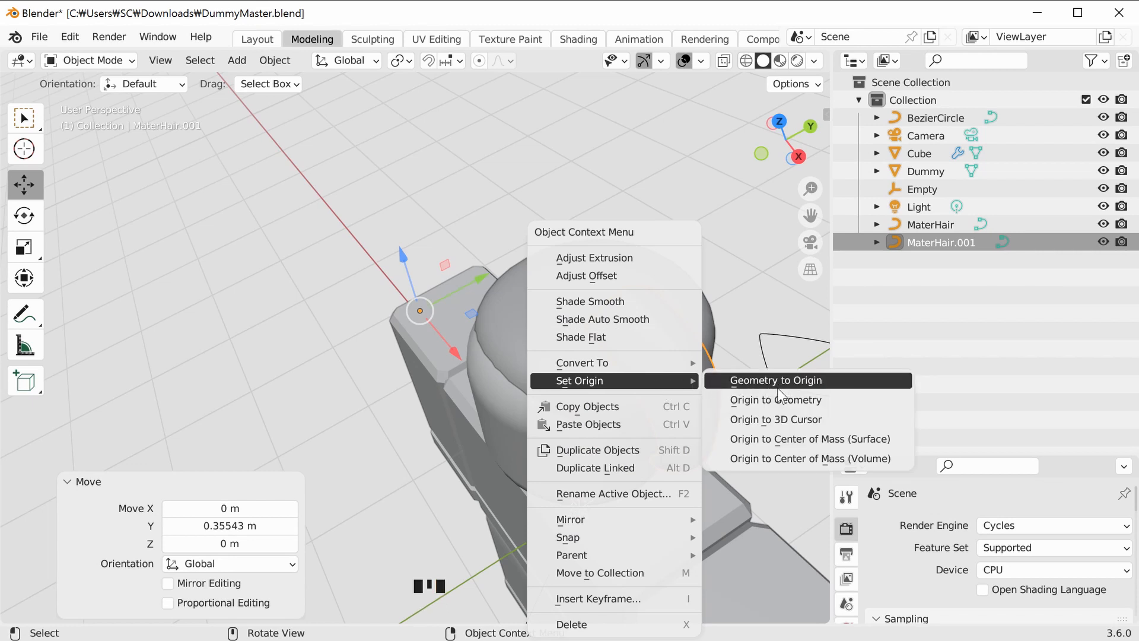
click(808, 401)
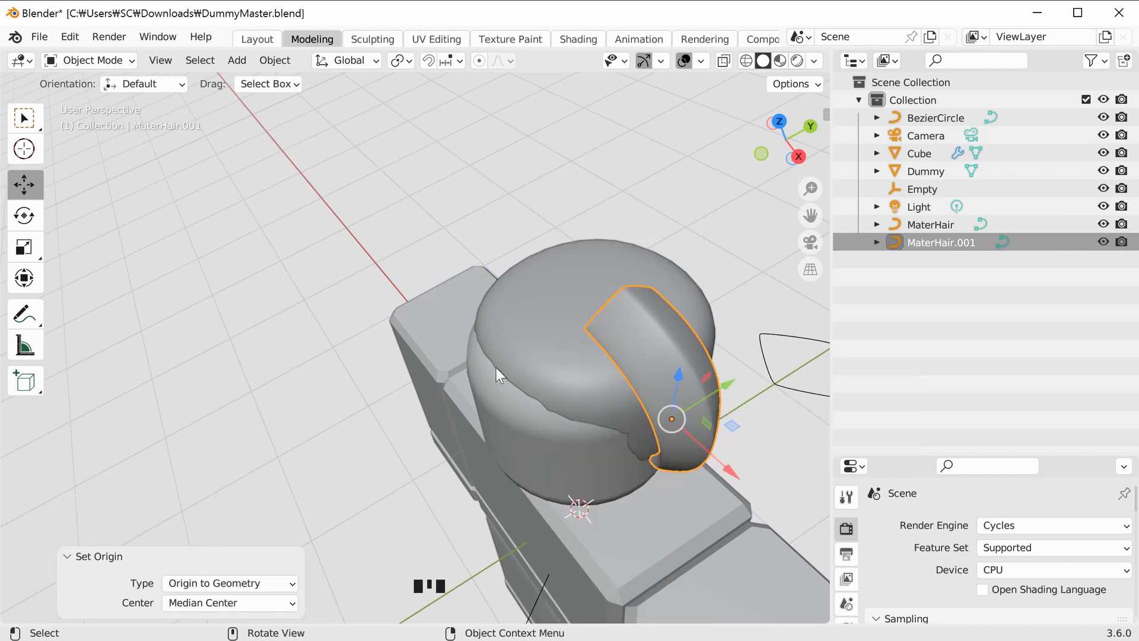
Rotate the duplicate strand about -56.5° around Z in the top view.
middle_drag(764, 418, 661, 461)
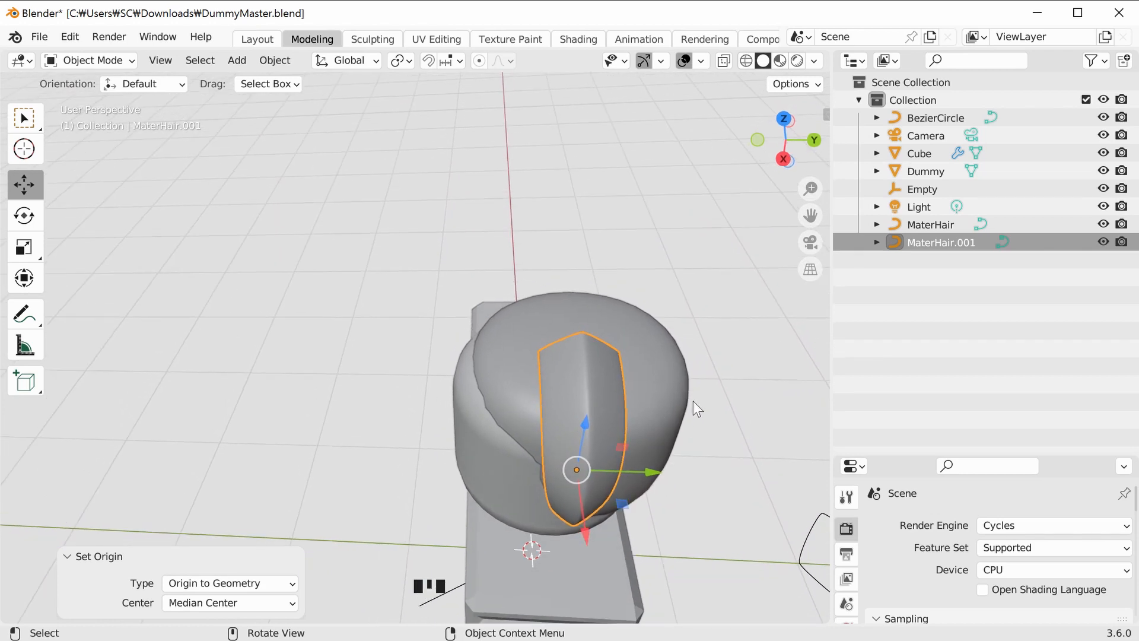
click(784, 121)
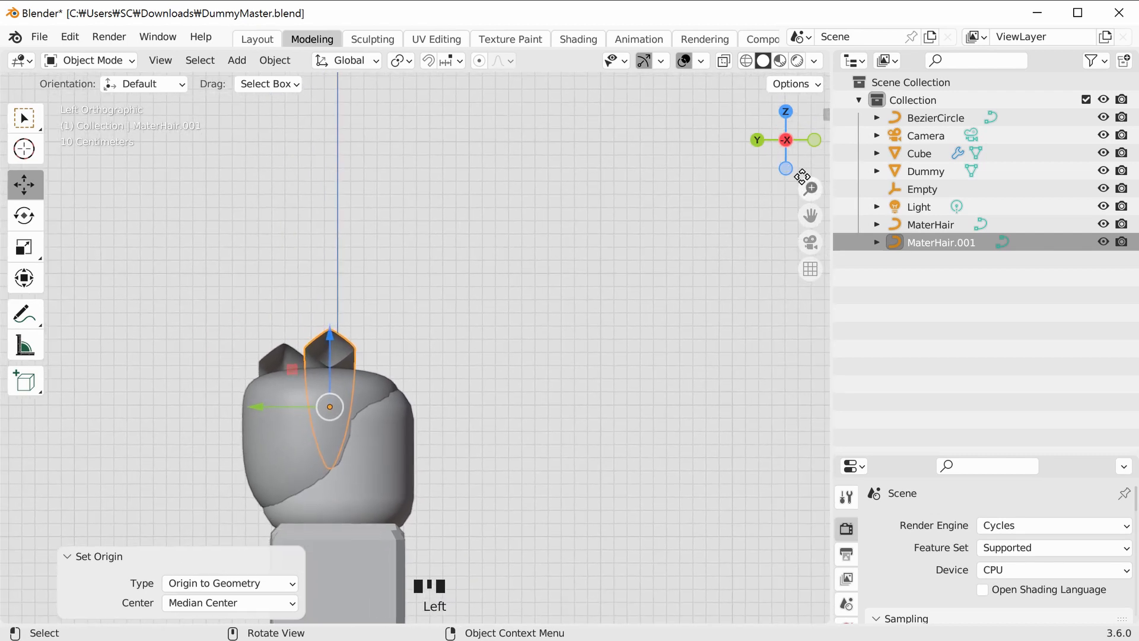
click(784, 113)
scroll(658, 389, up, 1)
shift+middle_drag(618, 371, 618, 425)
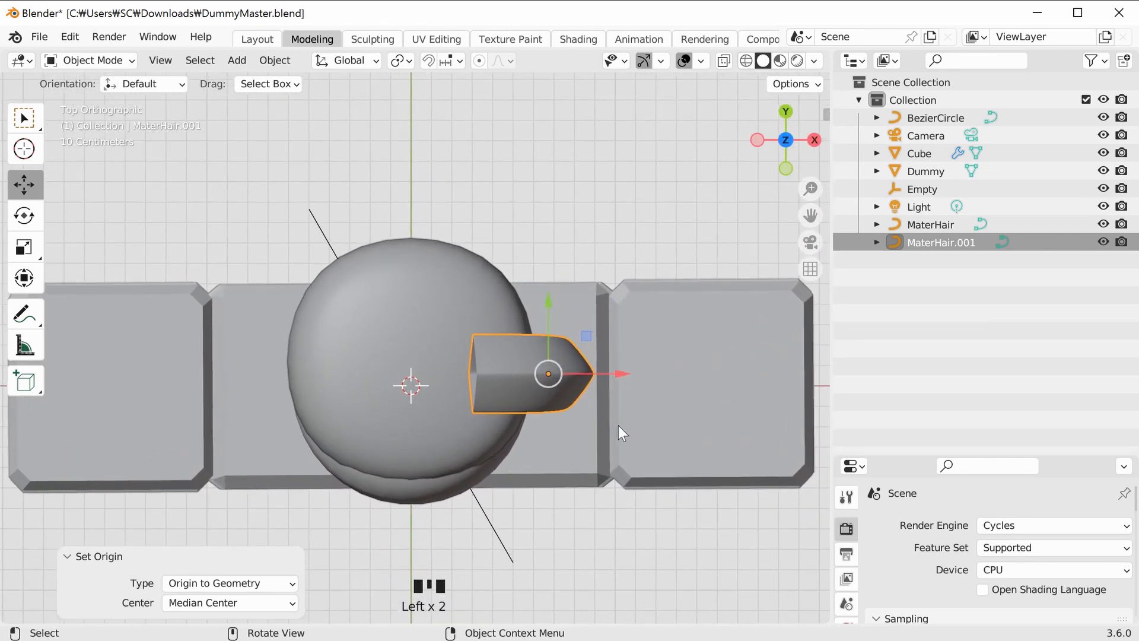
click(23, 216)
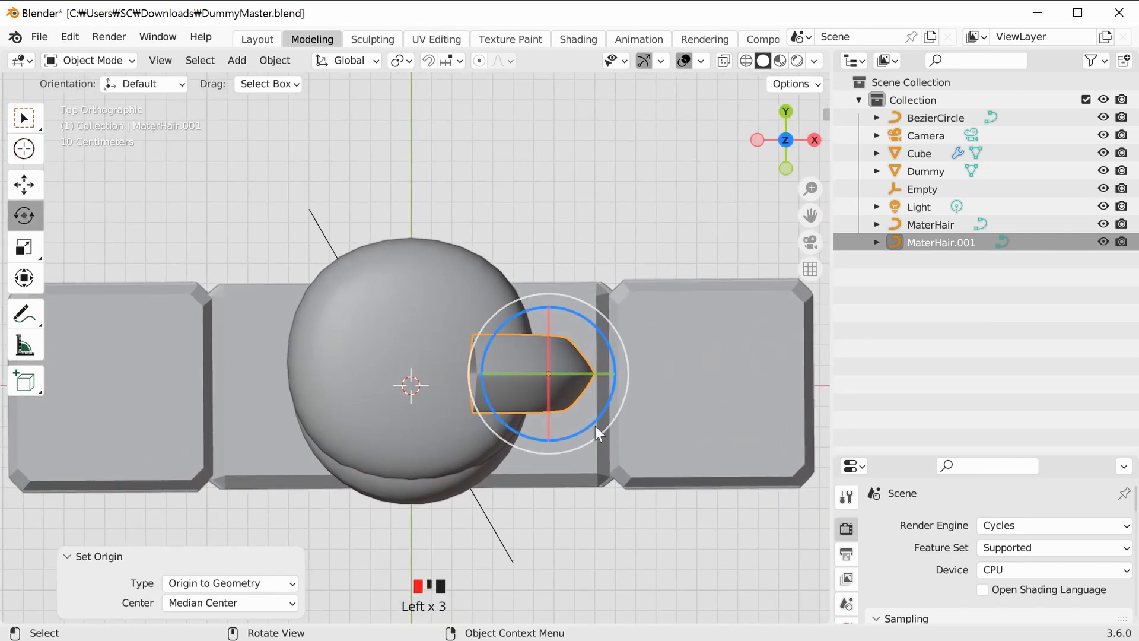
drag(592, 440, 622, 369)
Move the rotated strand about -0.246 m in X and 0.098 m in Y onto the head.
click(36, 182)
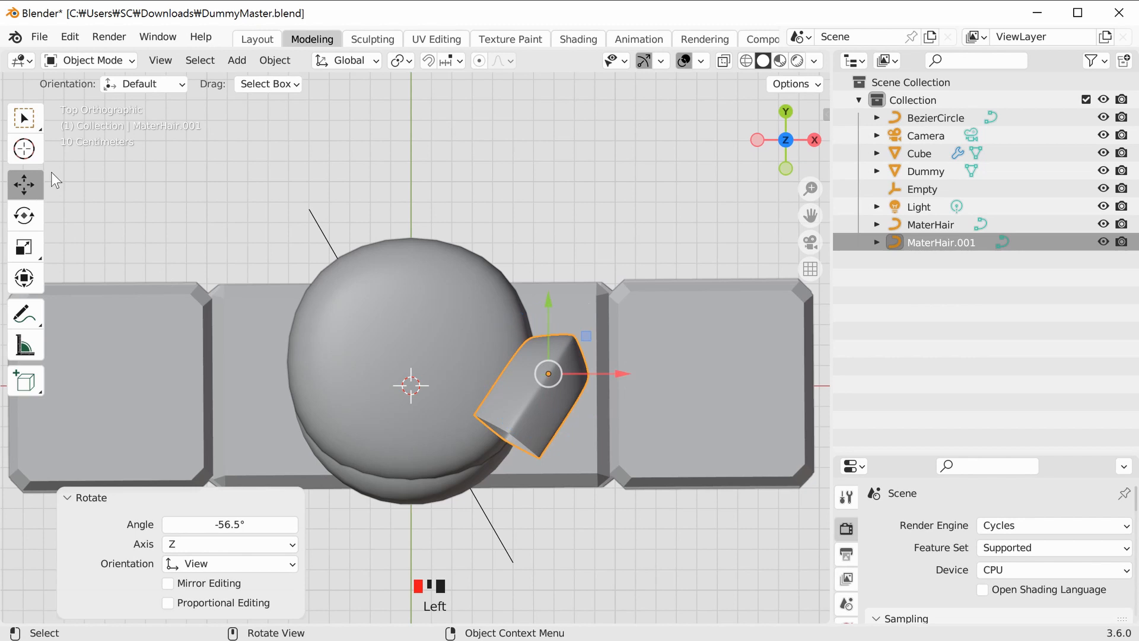
drag(586, 337, 528, 311)
scroll(558, 430, up, 2)
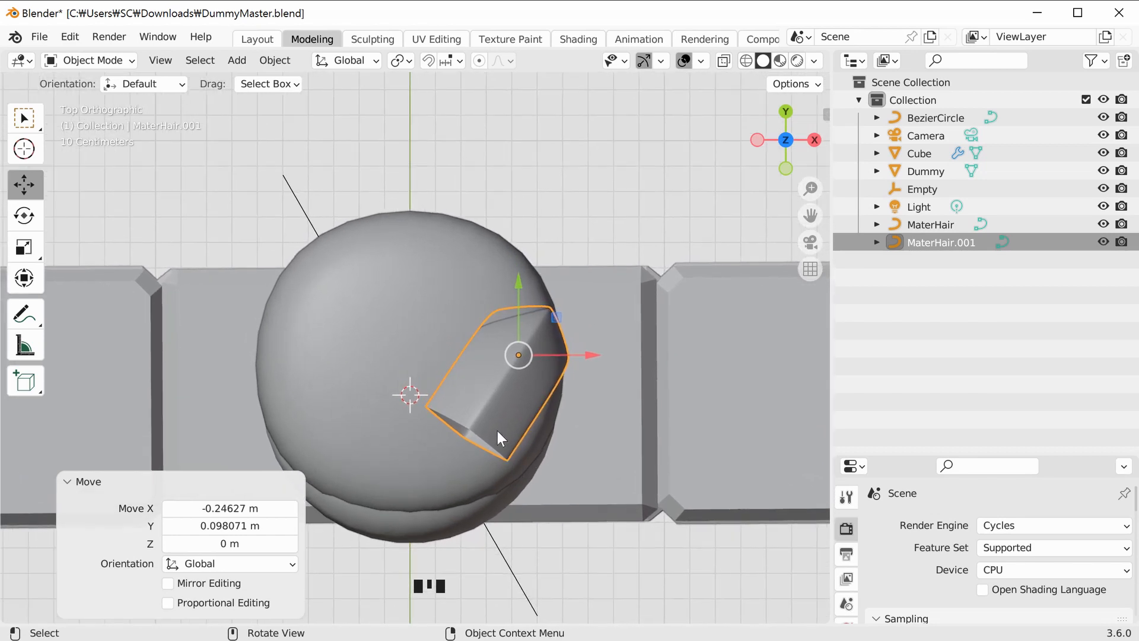
click(485, 435)
scroll(646, 451, down, 1)
scroll(660, 453, up, 1)
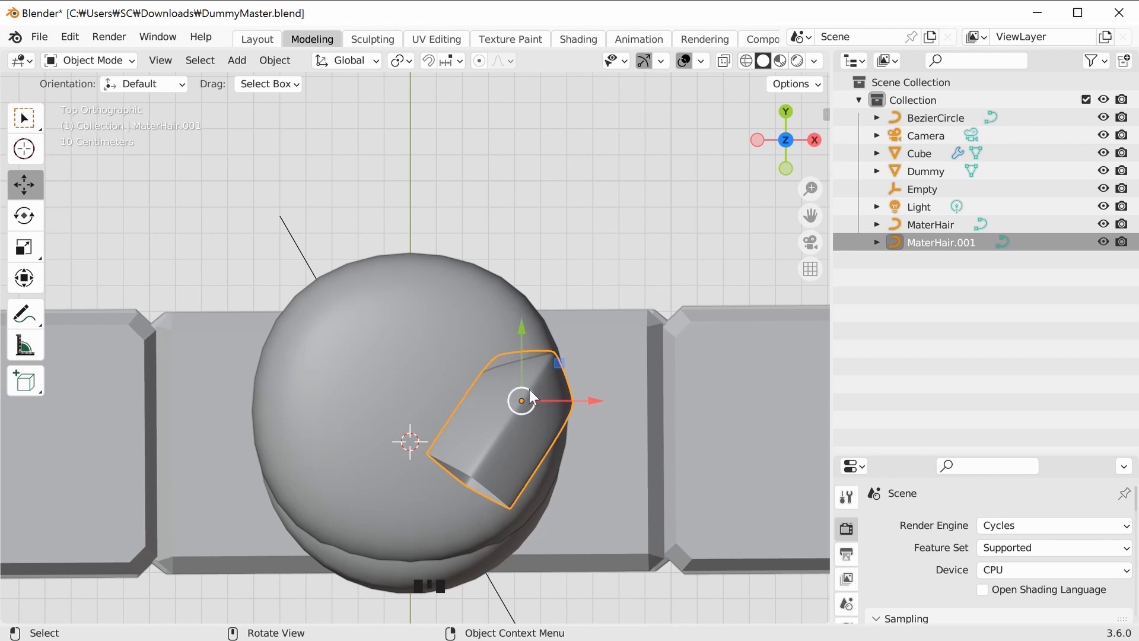
Shrink the curve radius at the duplicate strand's upper end point by a factor of about 0.218.
key(Tab)
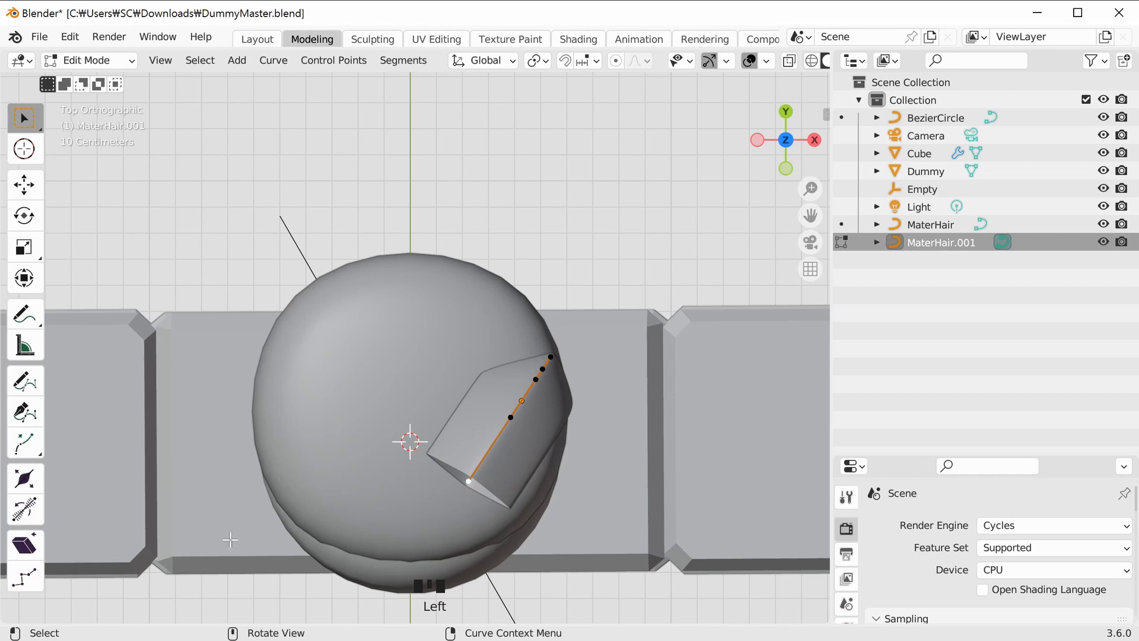
click(25, 482)
mouse_move(470, 483)
mouse_down()
mouse_move(485, 500)
mouse_move(455, 492)
mouse_move(467, 479)
mouse_up()
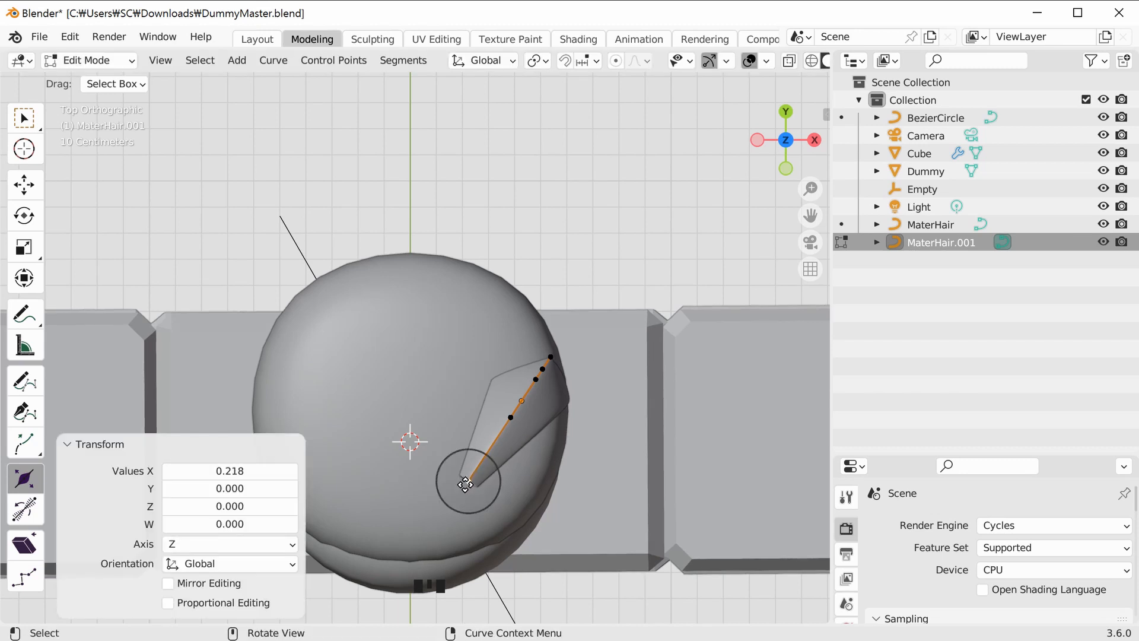
Enlarge the curve radius at the control point next to the strand's upper end by a factor of about 1.27.
click(512, 419)
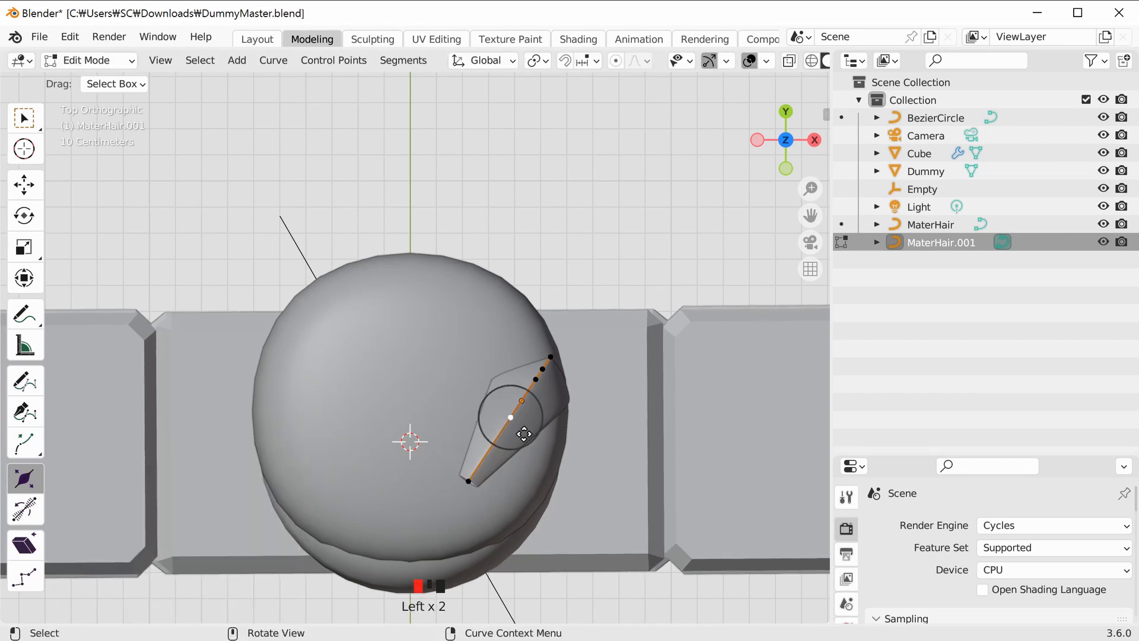
drag(531, 439, 537, 445)
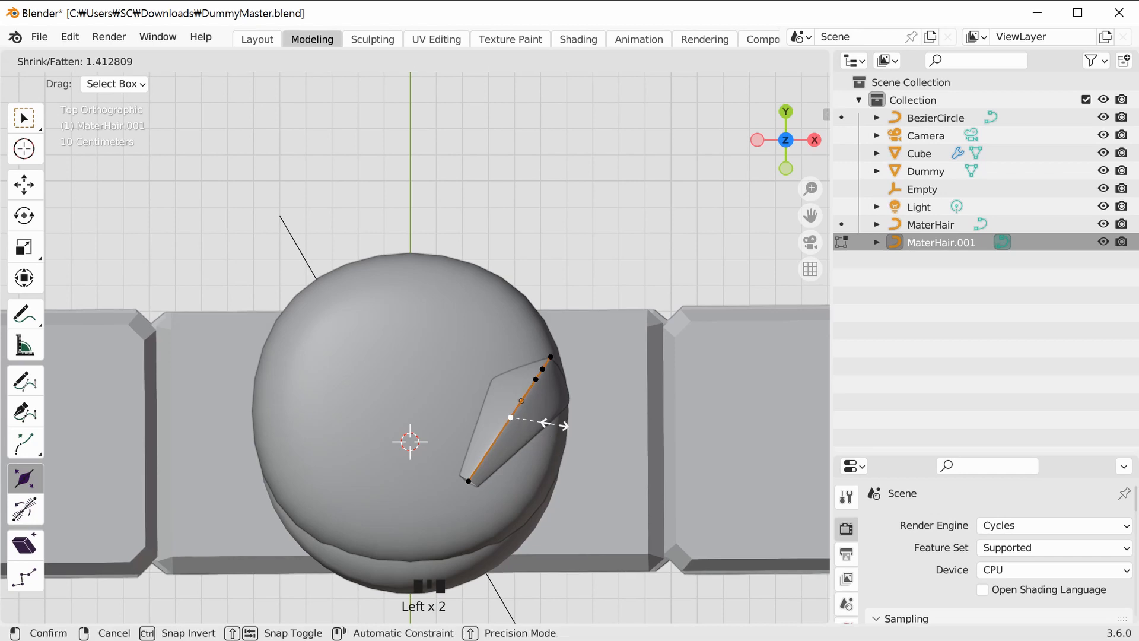
drag(600, 429, 600, 430)
scroll(601, 448, down, 1)
drag(777, 137, 525, 343)
click(526, 343)
middle_drag(561, 364, 377, 252)
key(alt+s)
click(539, 445)
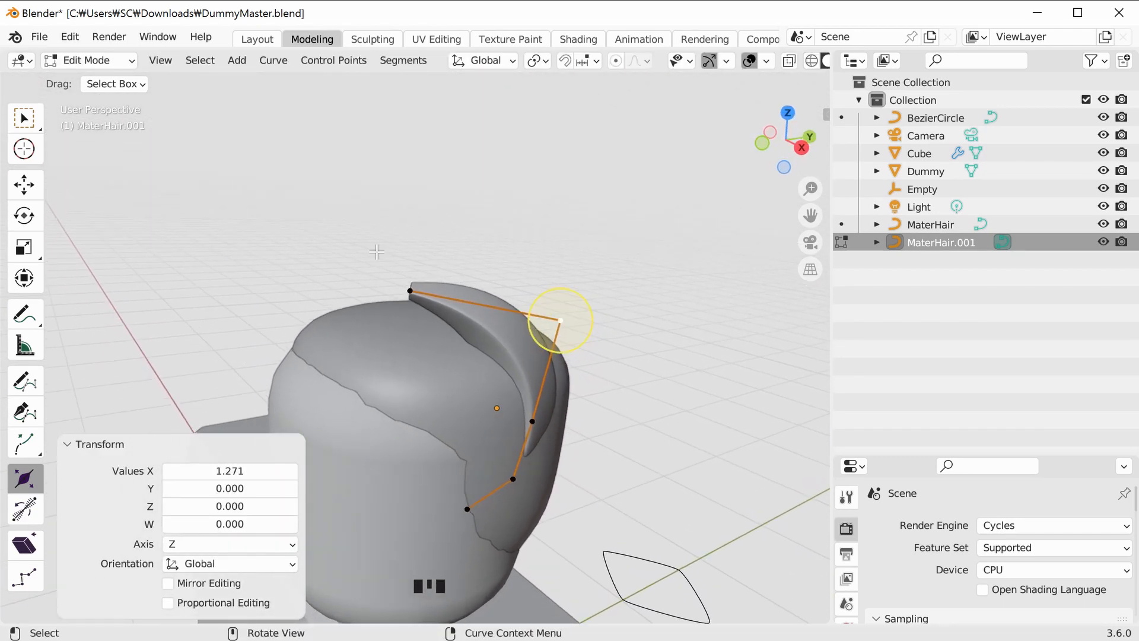
Move the strand's corner control point about -0.10 m in X, -0.09 m in Y and 0.11 m up.
click(25, 194)
drag(555, 320, 527, 288)
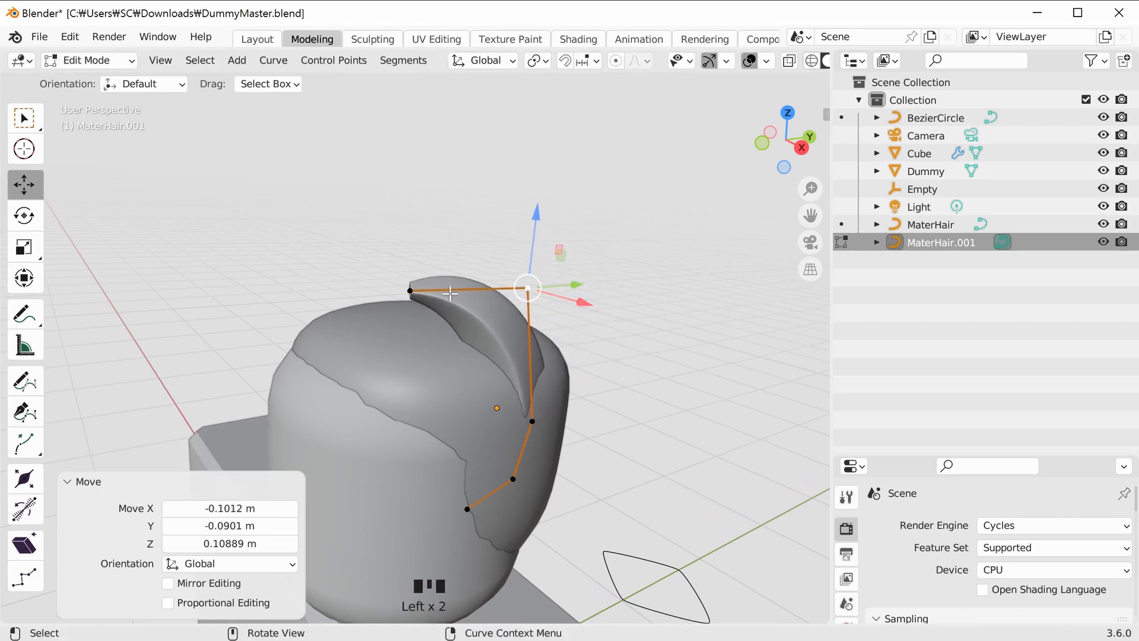
Switch the transform orientation to Normal and move the control point below the corner along its normal Y axis.
middle_drag(487, 288, 472, 491)
scroll(629, 476, up, 3)
click(482, 419)
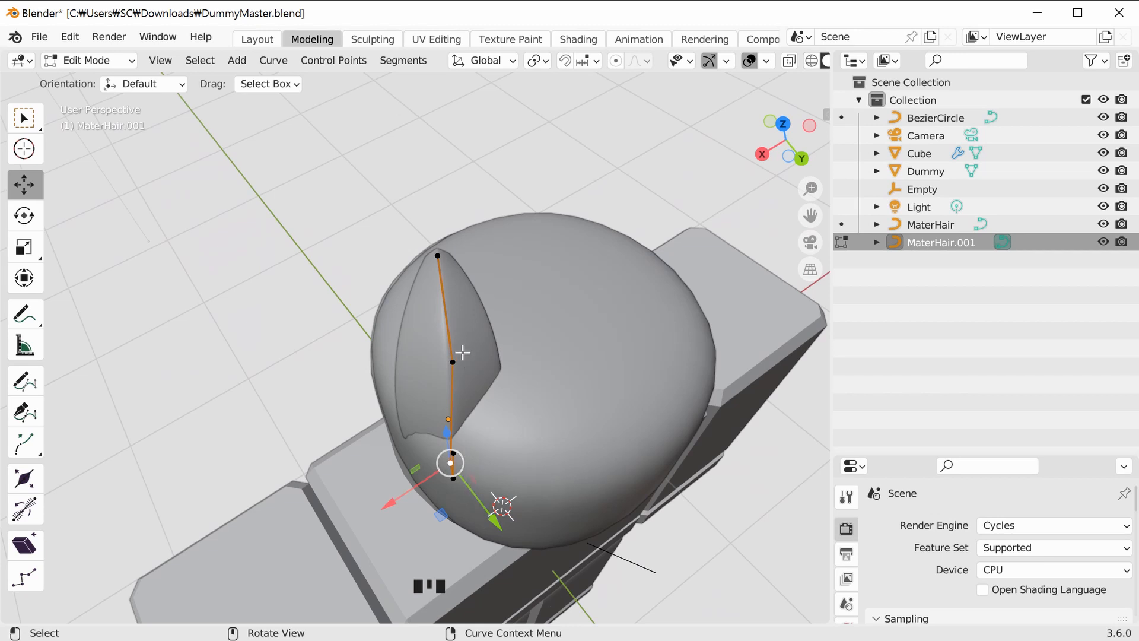
click(496, 63)
click(482, 156)
middle_drag(443, 528, 438, 529)
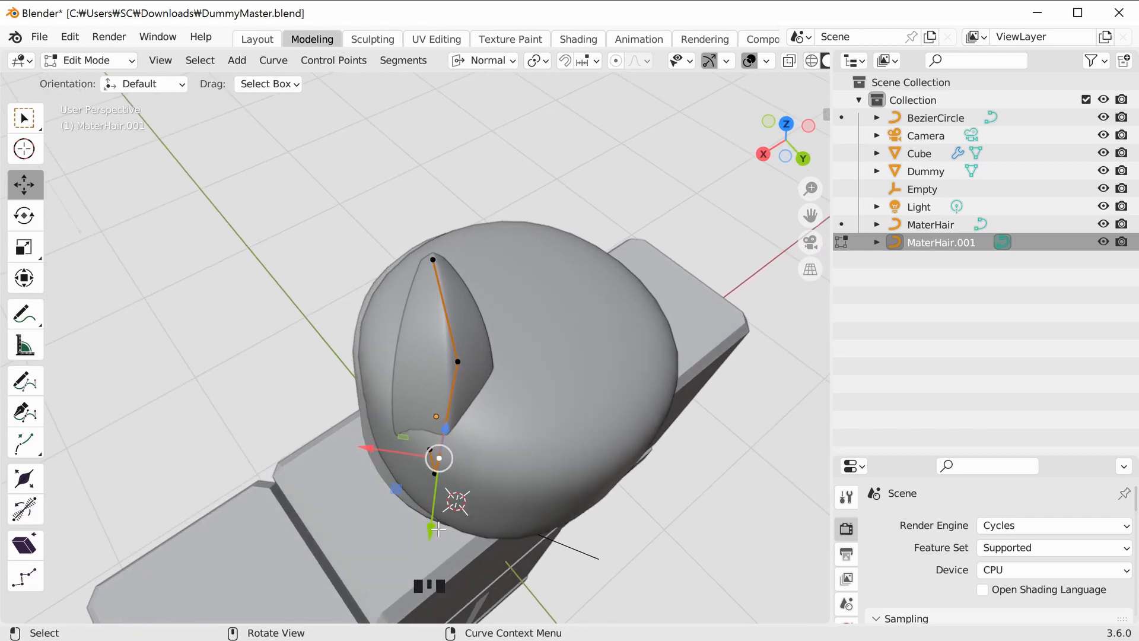
drag(431, 527, 428, 558)
Move the strand's two lowest control points about 0.178 m along normal Y and 0.469 m along normal Z.
middle_drag(429, 558, 512, 438)
drag(517, 455, 421, 390)
middle_drag(420, 390, 448, 524)
drag(447, 523, 462, 567)
middle_drag(467, 503, 540, 407)
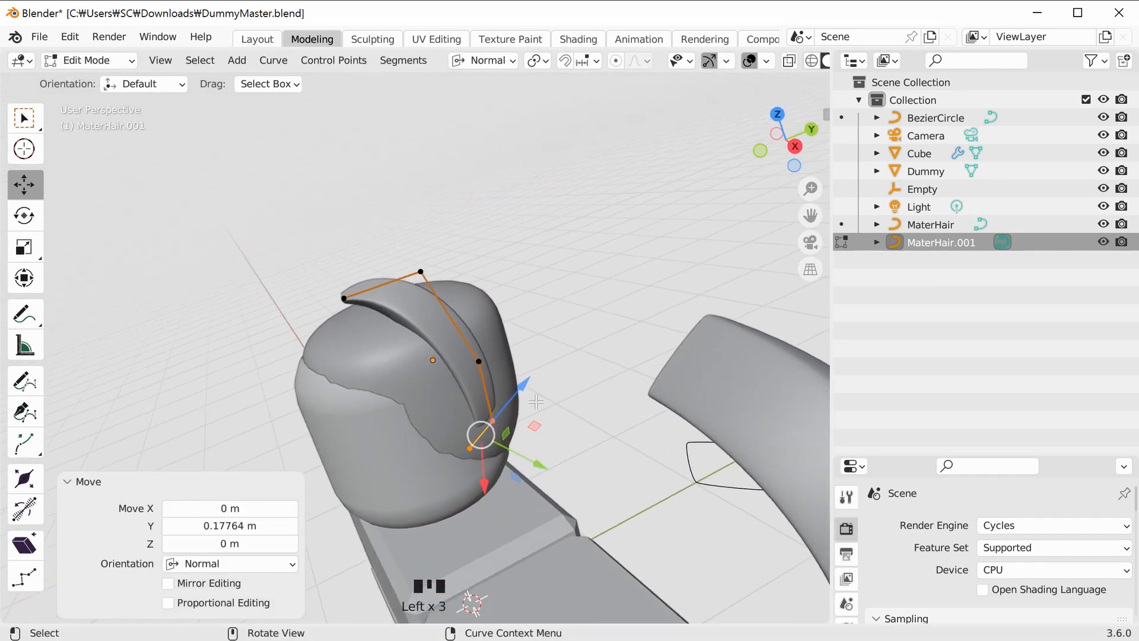
drag(520, 388, 558, 313)
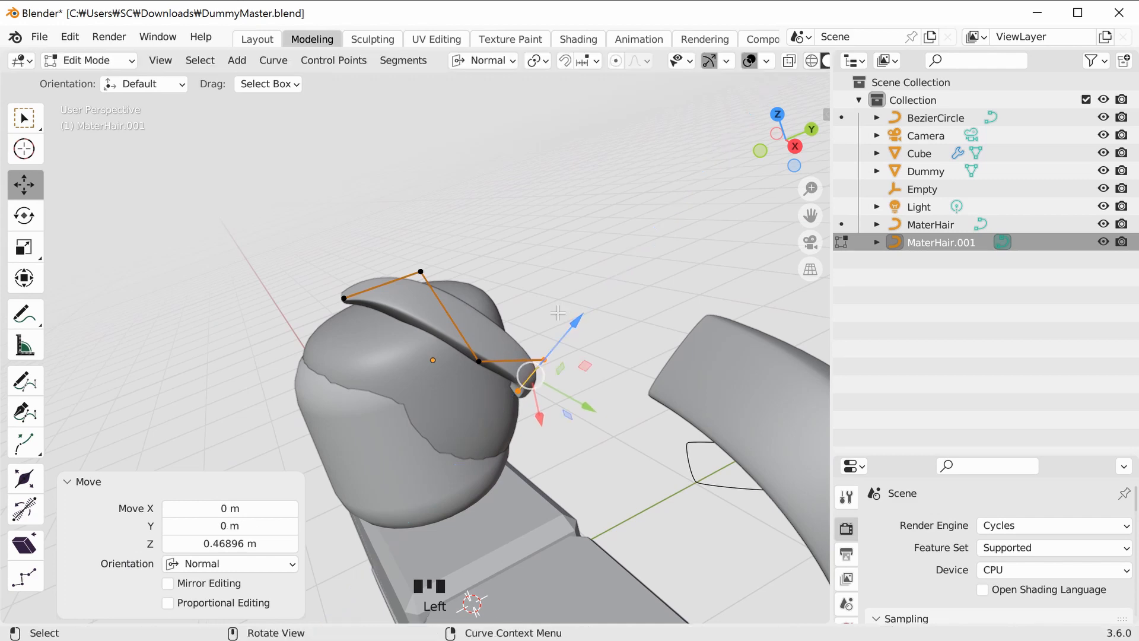
Reposition the strand's lower control points individually to reshape its curve over the side of the head.
click(476, 371)
drag(439, 430, 493, 380)
click(555, 369)
drag(572, 329, 595, 257)
In the top view, move the strand's three lower control points about -0.224 m in X and -0.199 m in Y, using Normal orientation.
middle_drag(667, 309, 636, 445)
drag(639, 456, 477, 320)
middle_drag(597, 376, 553, 505)
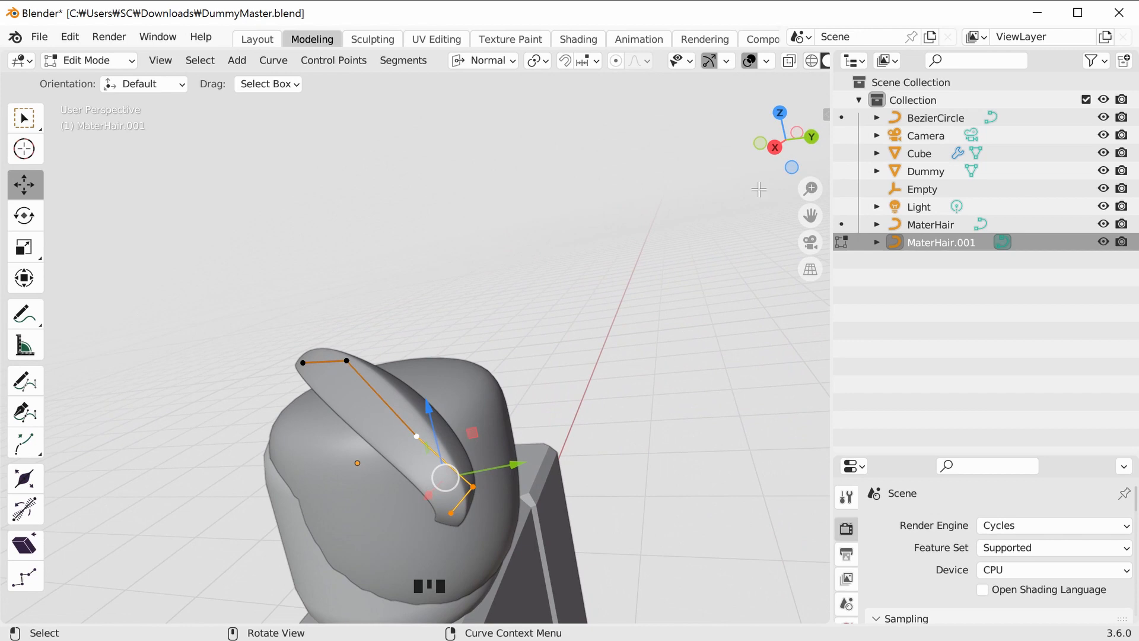
click(777, 116)
drag(507, 339, 461, 354)
shift+middle_drag(533, 535, 549, 423)
scroll(575, 412, up, 4)
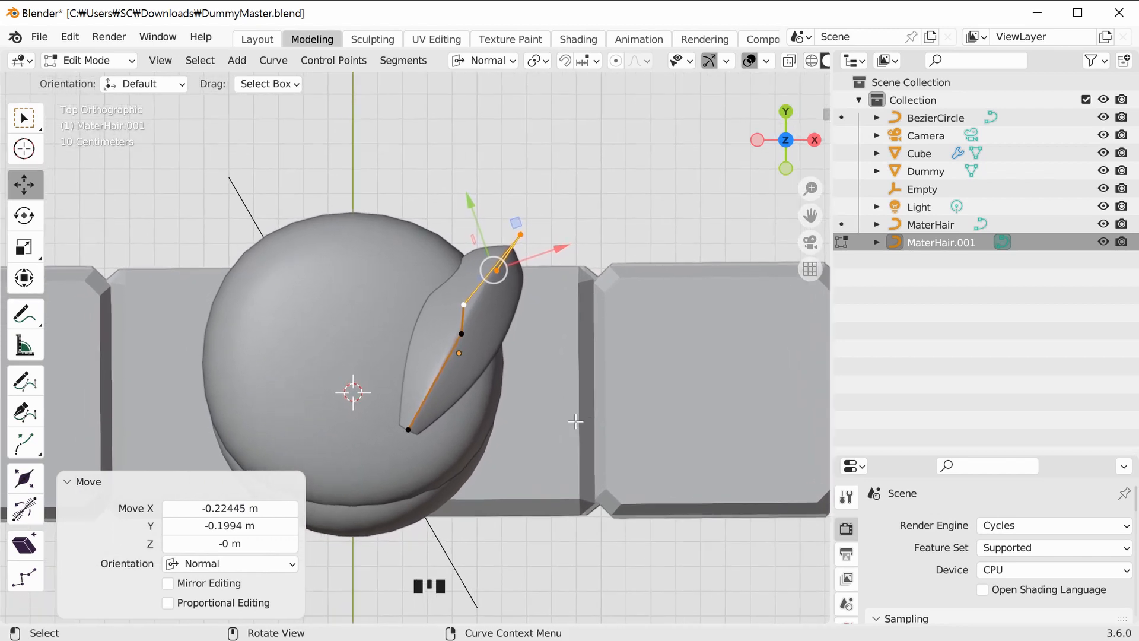
Move the control point next to the strand's front end about 0.261 m along its normal Z axis.
middle_drag(675, 259, 537, 392)
click(501, 296)
drag(462, 353, 395, 409)
middle_drag(394, 409, 651, 407)
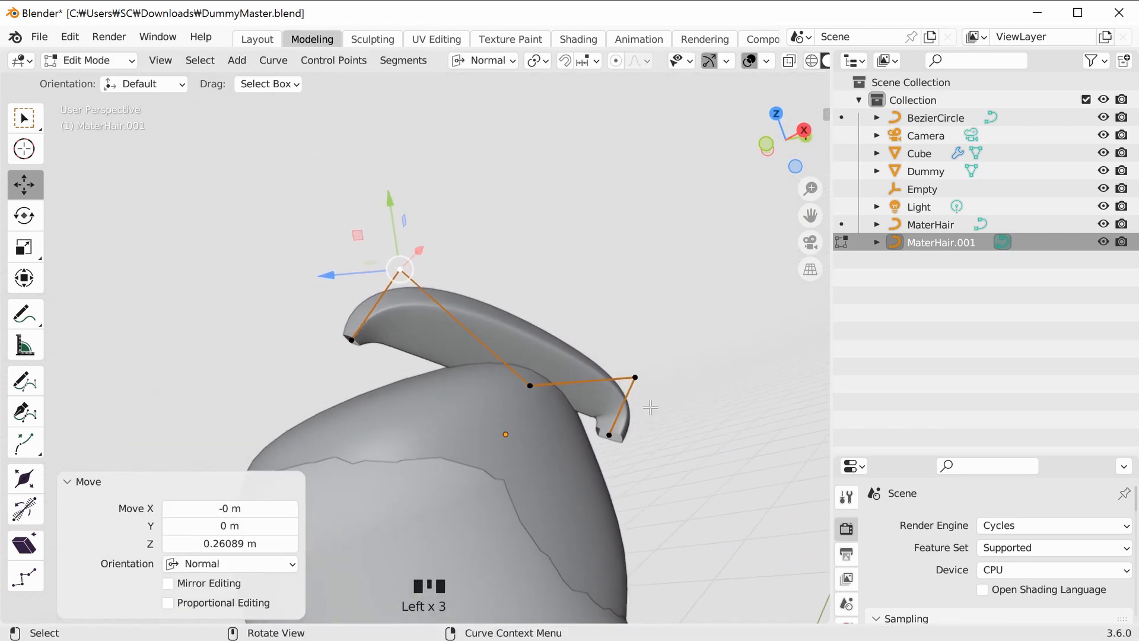
Move the strand's middle control point about -0.275 m along normal Y and shift it along normal Z.
click(530, 385)
middle_drag(574, 360, 535, 449)
drag(504, 473, 541, 382)
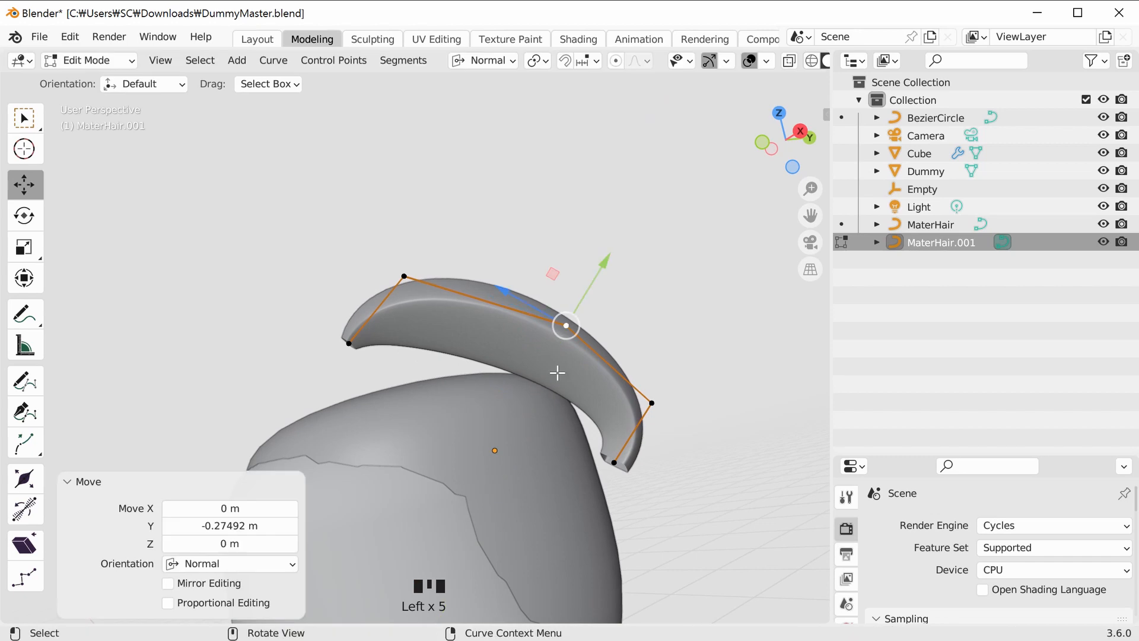
drag(511, 292, 420, 240)
In the top view, shift the strand's two rear control points together inward toward the head.
middle_drag(499, 309, 587, 364)
drag(487, 269, 562, 356)
middle_drag(563, 356, 619, 396)
click(778, 141)
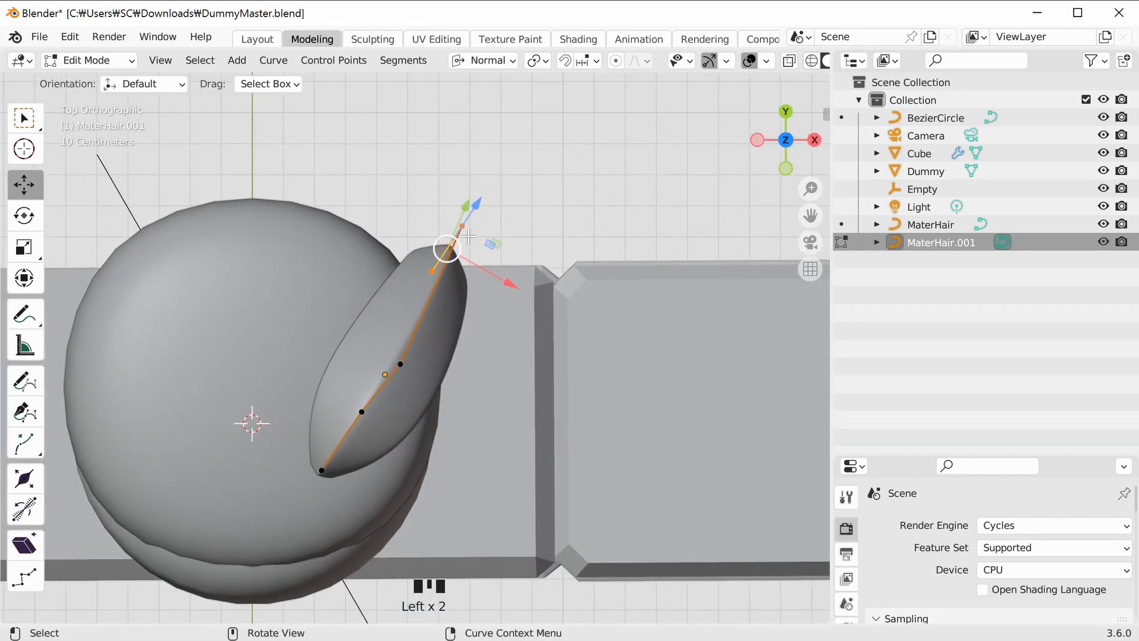
drag(493, 242, 433, 290)
drag(785, 140, 655, 464)
click(655, 464)
middle_drag(694, 459, 524, 499)
mouse_move(595, 458)
middle_down()
mouse_move(588, 471)
mouse_move(596, 460)
middle_up()
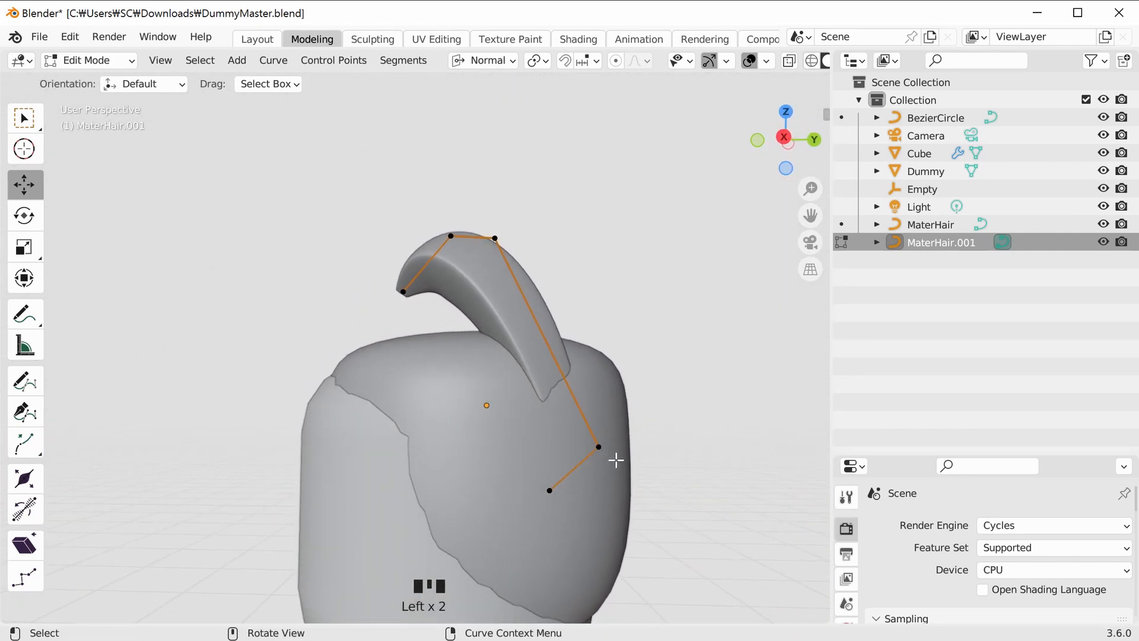
Turn on X-ray, switch the transform orientation to Global, and raise the strand's two lowest control points along Z.
key(alt+z)
click(558, 485)
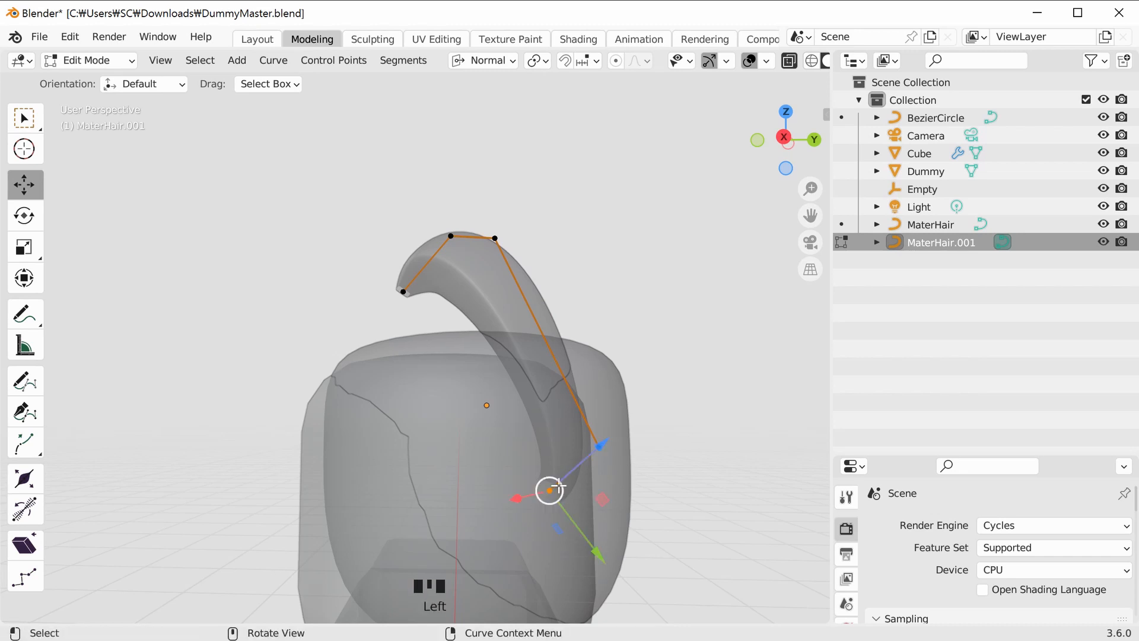
drag(652, 531, 556, 434)
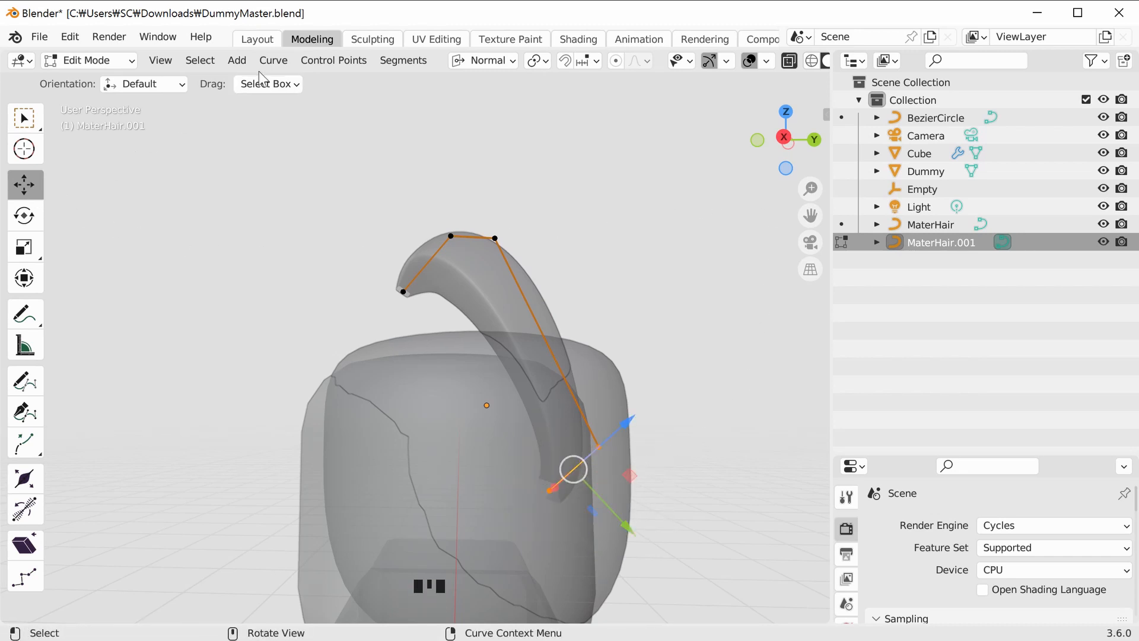
click(493, 61)
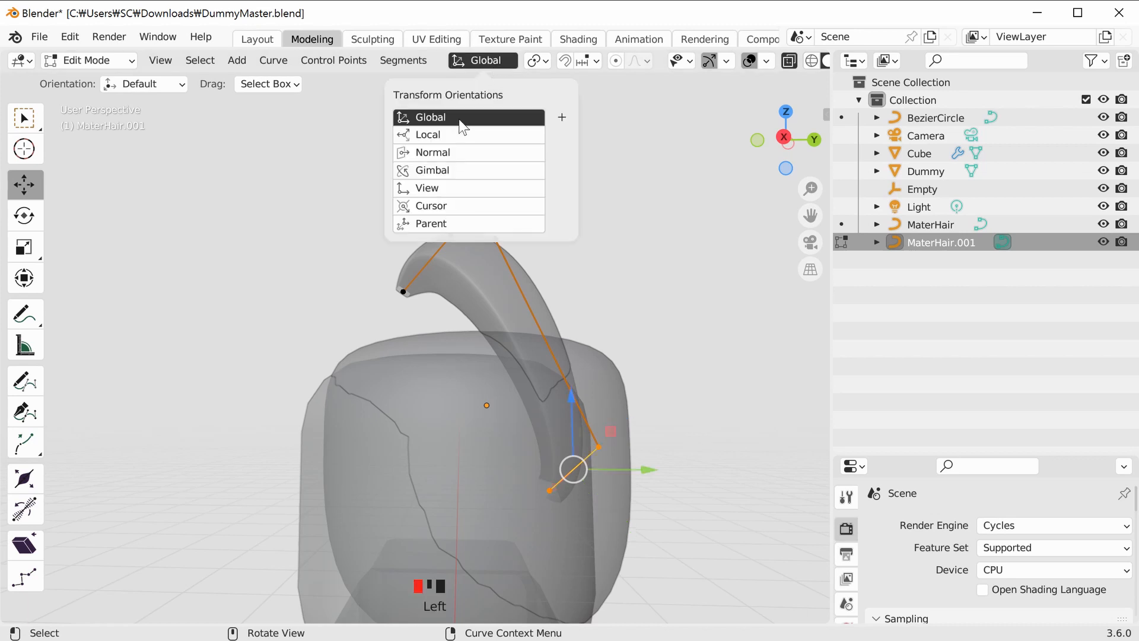
click(474, 116)
drag(573, 405, 590, 238)
Move the strand's rear end control point outward along global Y and raise it about 0.267 m along Z.
click(552, 363)
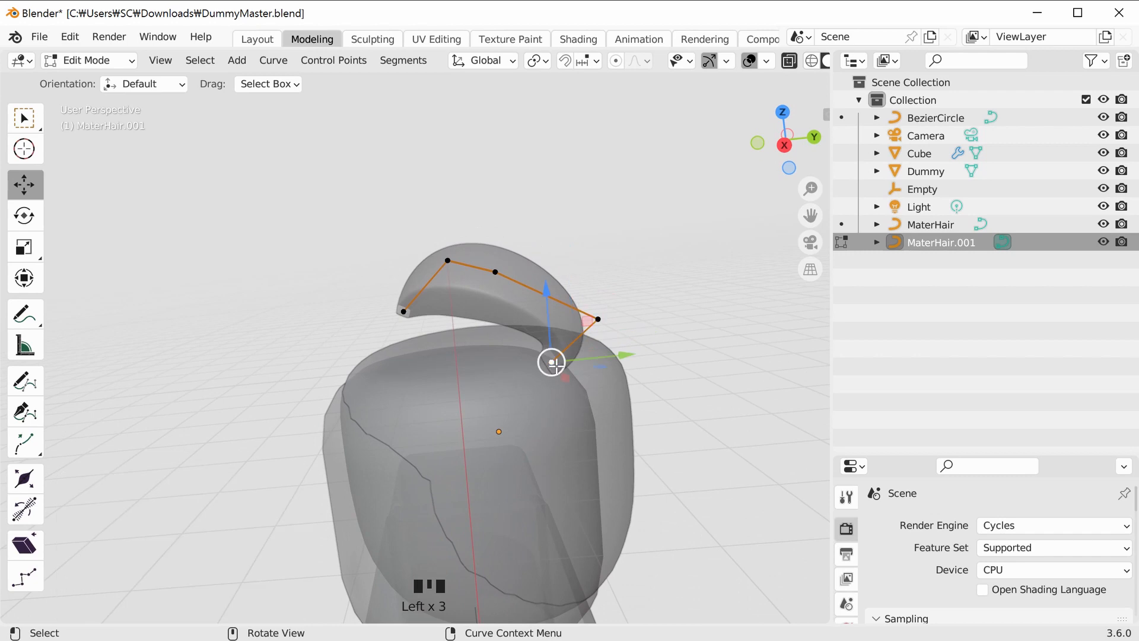
drag(631, 363, 689, 343)
middle_drag(689, 343, 700, 412)
drag(673, 353, 680, 352)
middle_drag(681, 351, 614, 329)
drag(614, 329, 588, 252)
middle_drag(588, 252, 756, 282)
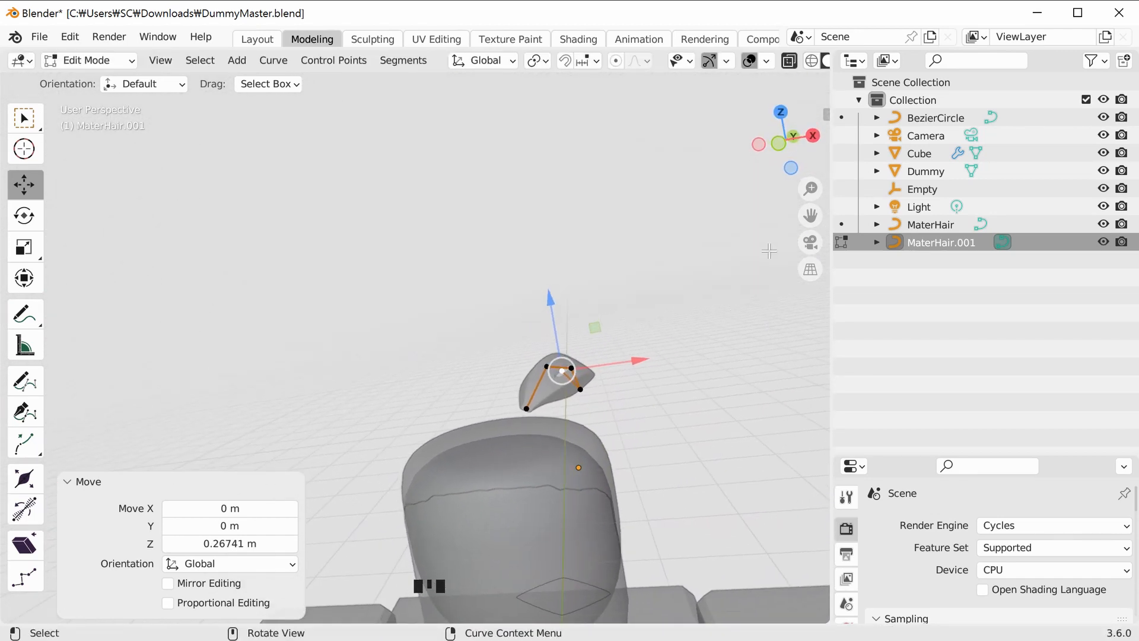
In the front view, move all control points about -0.061 m in X and -0.175 m in Z, and turn off X-ray.
click(779, 143)
drag(690, 433, 689, 433)
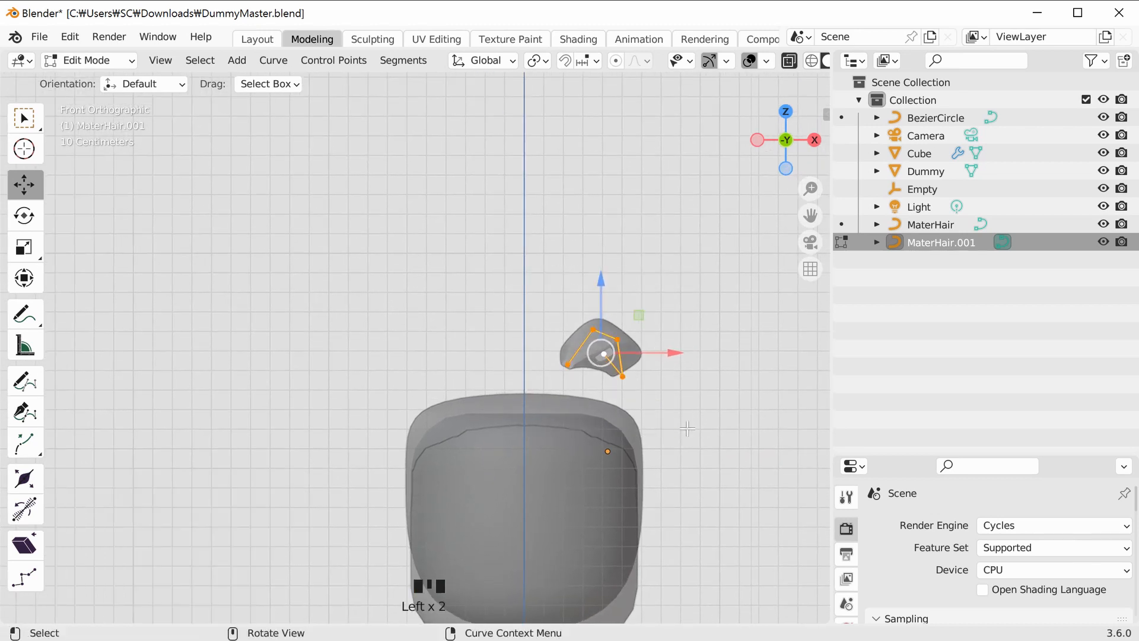
drag(632, 329, 620, 347)
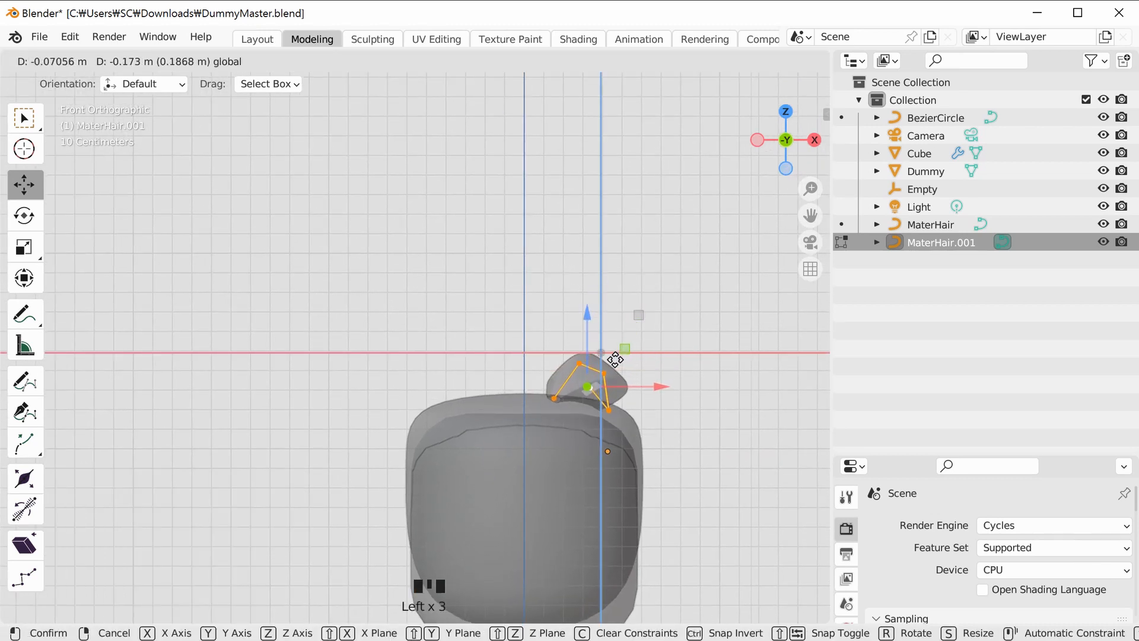
drag(617, 359, 617, 360)
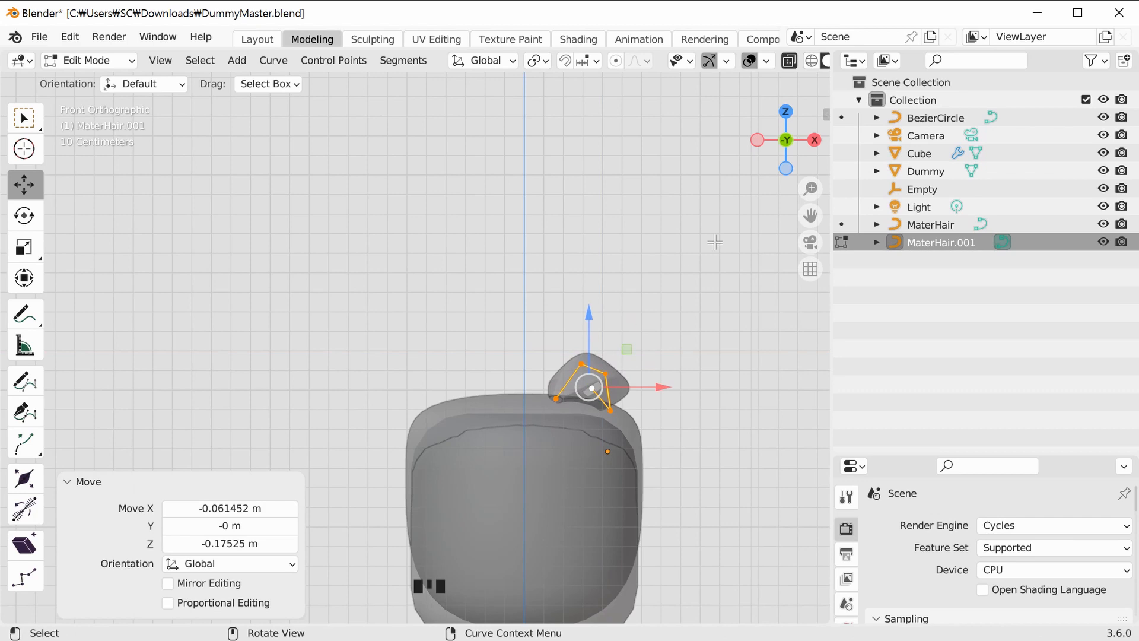
drag(793, 127, 680, 391)
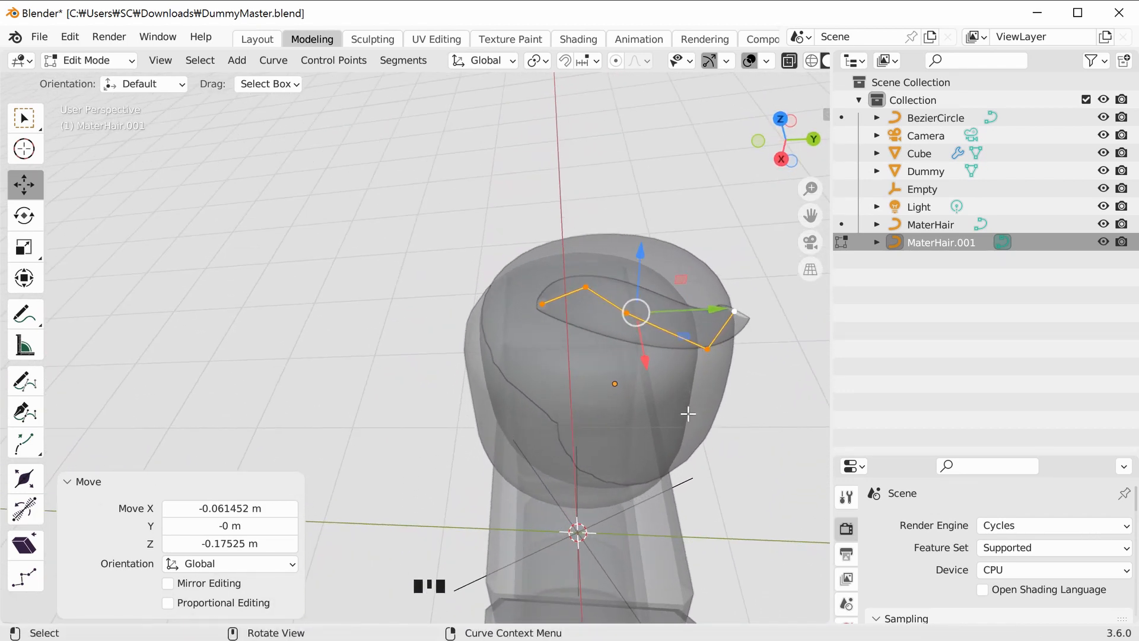
key(alt+z)
Use the Radius tool to taper the strand's rear tip to a point and adjust the thickness at the neighbouring control point.
middle_drag(747, 455, 517, 322)
click(510, 312)
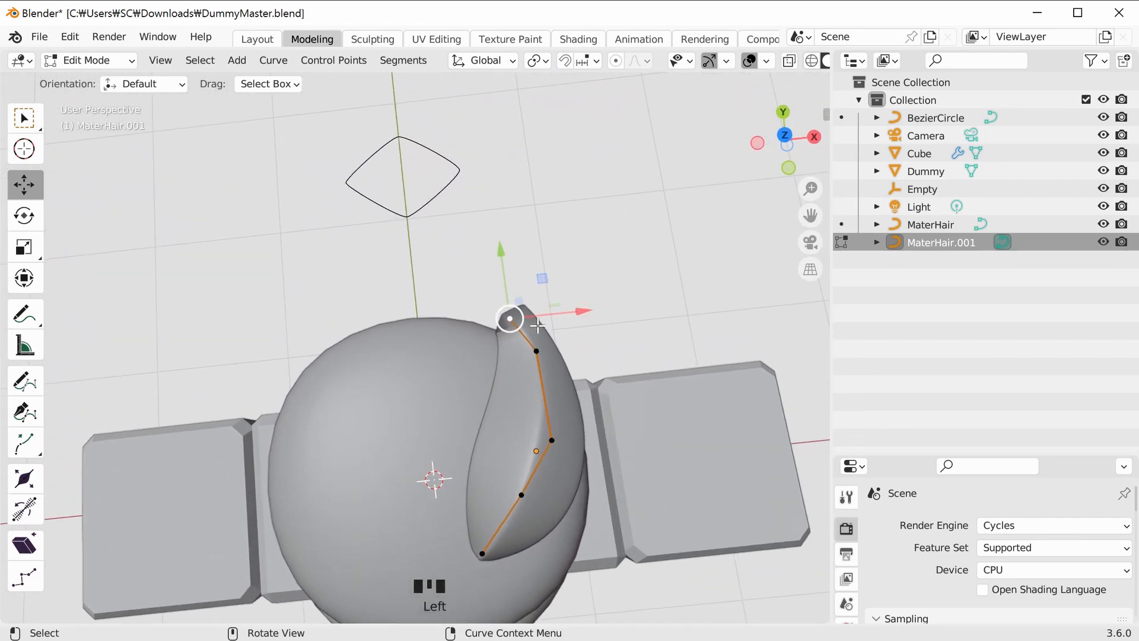
click(24, 483)
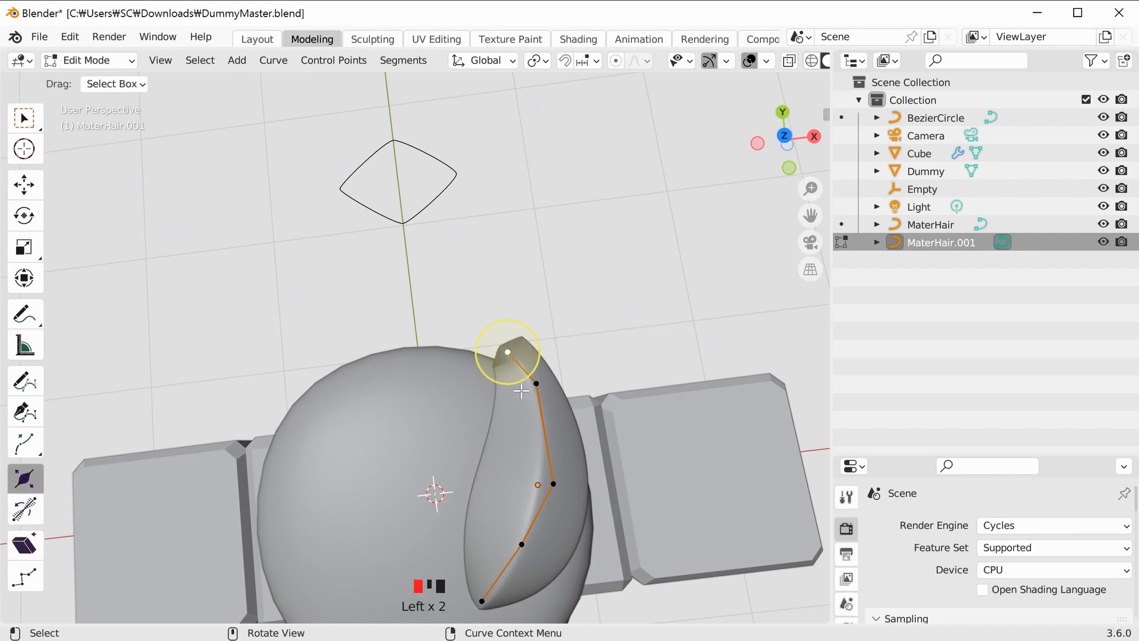
drag(526, 356, 506, 343)
click(536, 383)
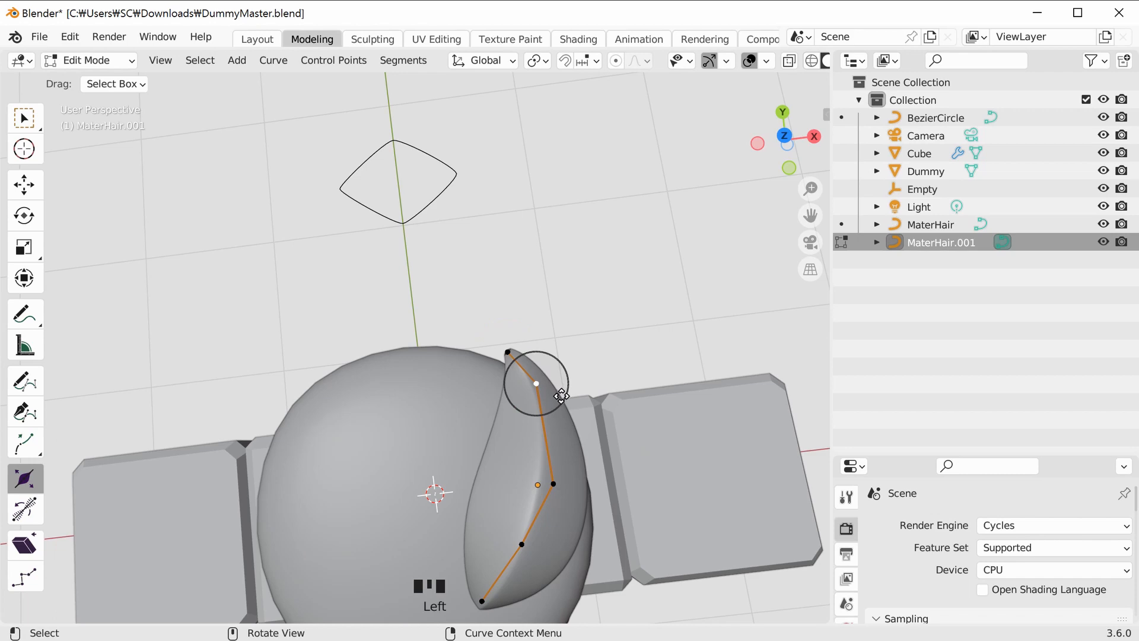
drag(536, 383, 537, 387)
click(653, 356)
middle_drag(670, 415, 618, 420)
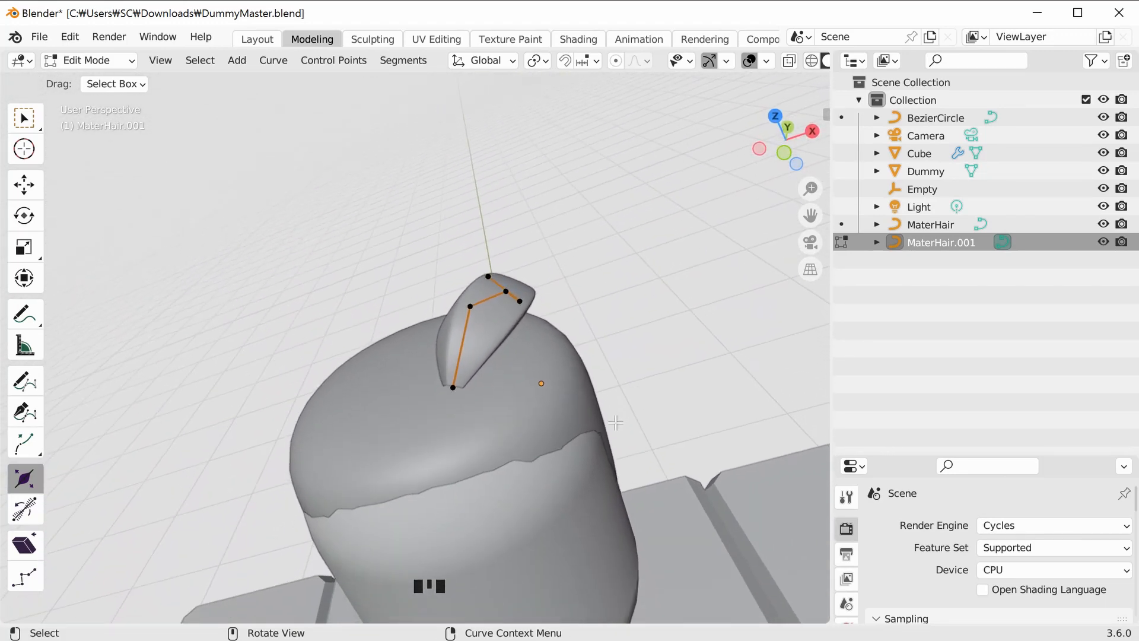
Select all of the strand's control points and move them about -0.214 m along global Y.
middle_drag(507, 456, 687, 373)
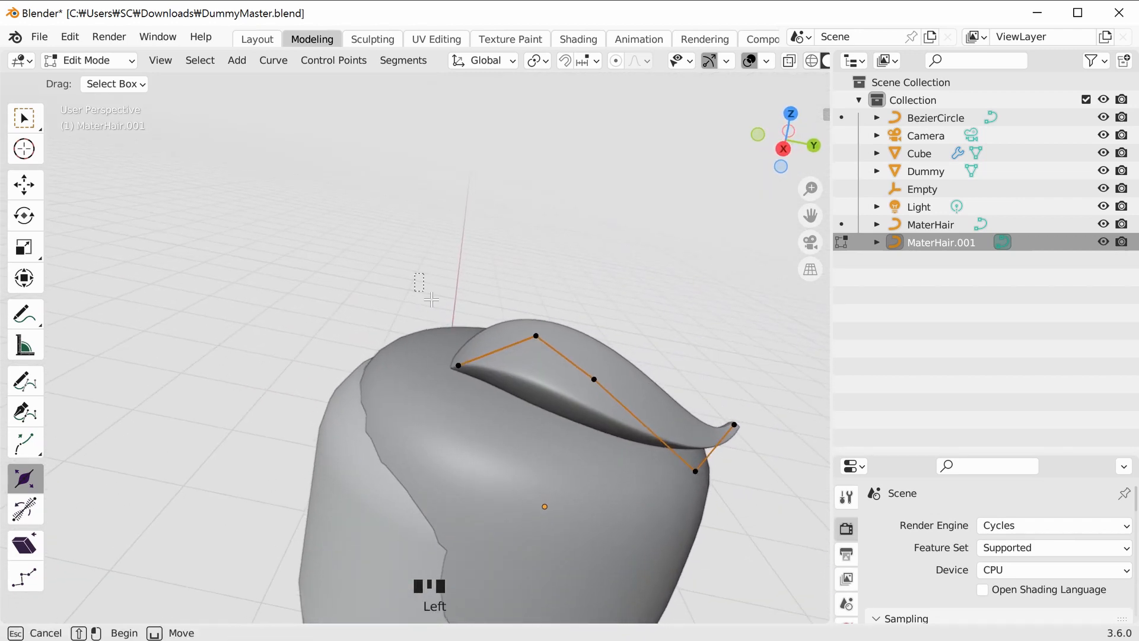
drag(725, 511, 764, 520)
middle_drag(368, 368, 499, 409)
click(24, 184)
middle_drag(332, 285, 426, 262)
drag(426, 262, 455, 309)
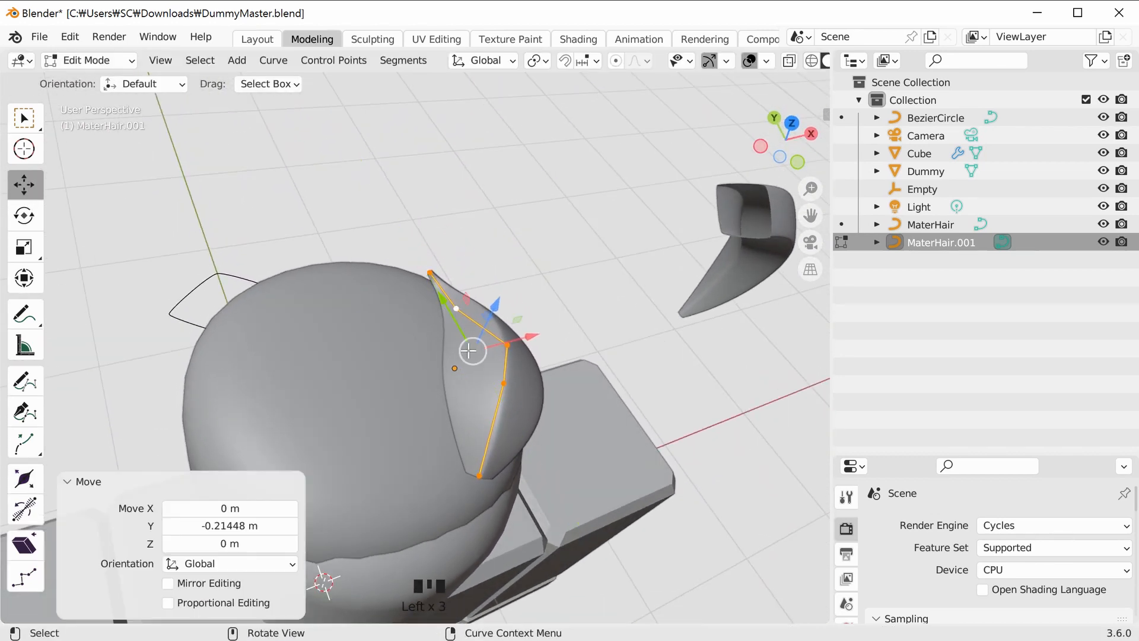
Move the whole strand outward about 0.11 m along global X and deselect its control points.
middle_drag(528, 454, 567, 439)
drag(566, 439, 574, 458)
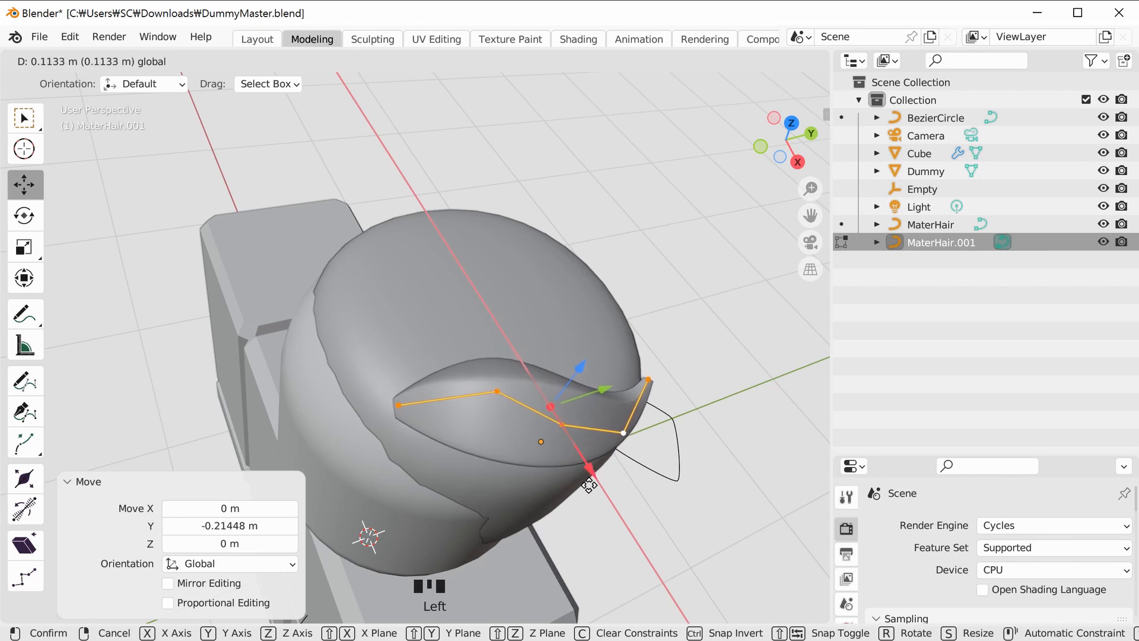
drag(595, 494, 595, 493)
middle_drag(596, 495, 560, 350)
click(687, 465)
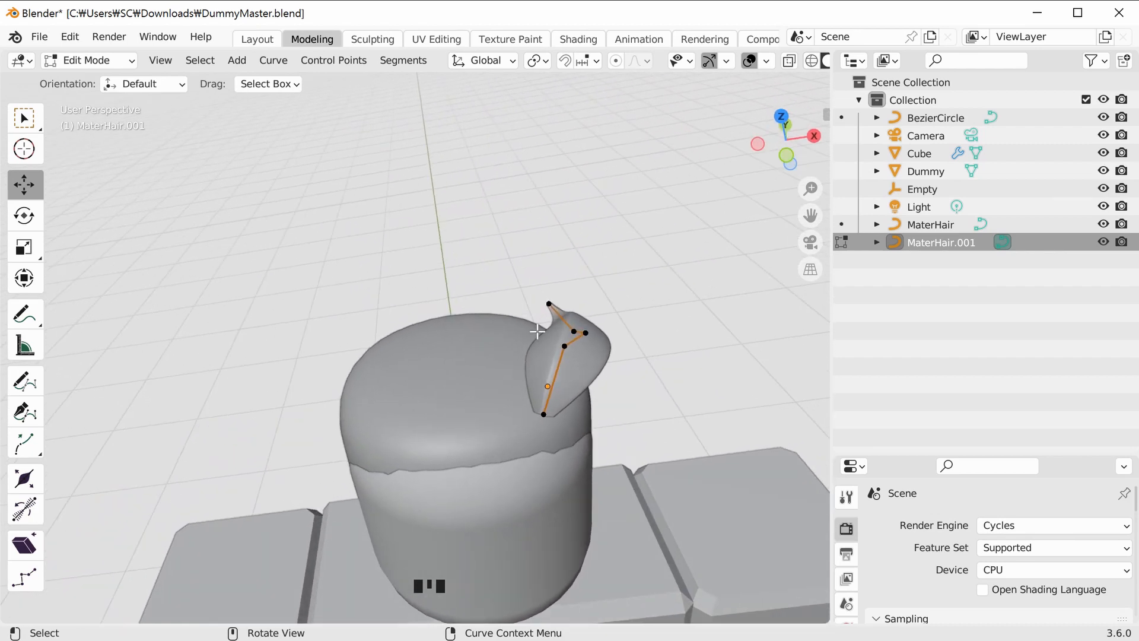
Inspect the strand's shape and fit around the head from several angles.
drag(583, 392, 588, 454)
click(629, 447)
middle_drag(720, 402, 599, 421)
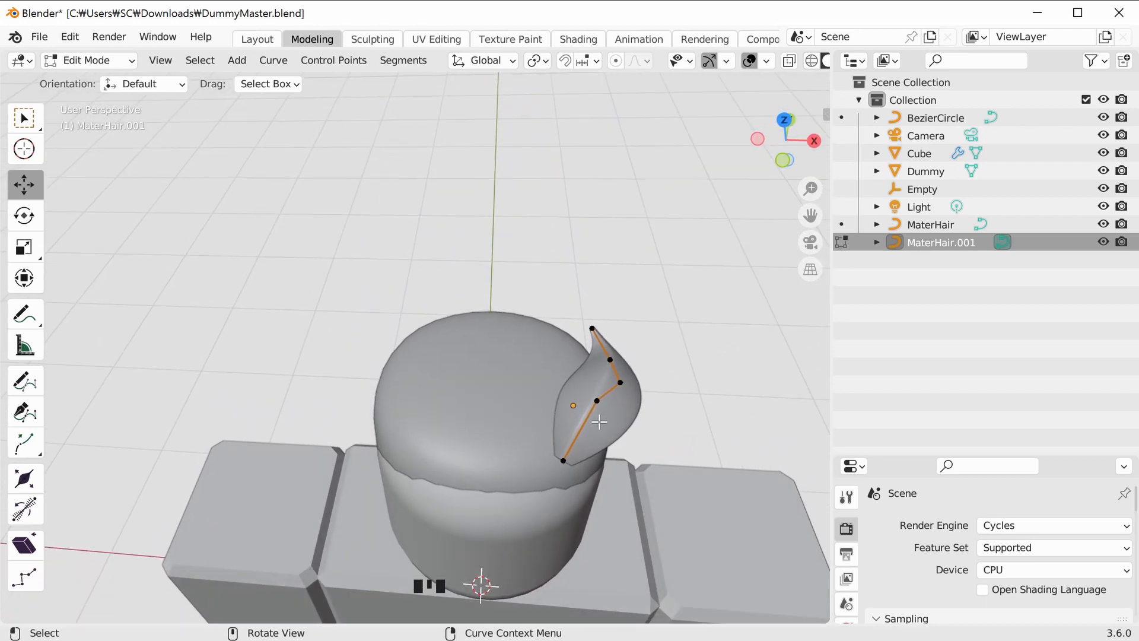
middle_drag(476, 428, 715, 382)
middle_drag(191, 139, 181, 137)
middle_drag(338, 154, 350, 168)
middle_drag(427, 378, 434, 381)
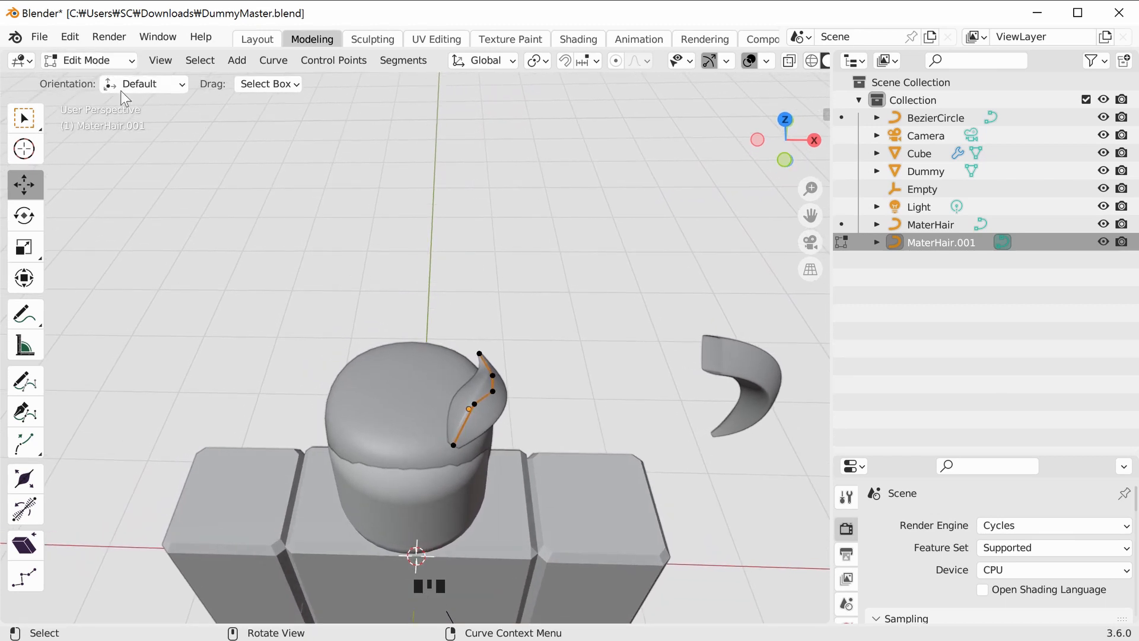
Return to Object Mode and duplicate the fitted strand, placing the copy about -0.478 m in X and -0.027 m in Y.
key(Tab)
click(529, 404)
click(512, 401)
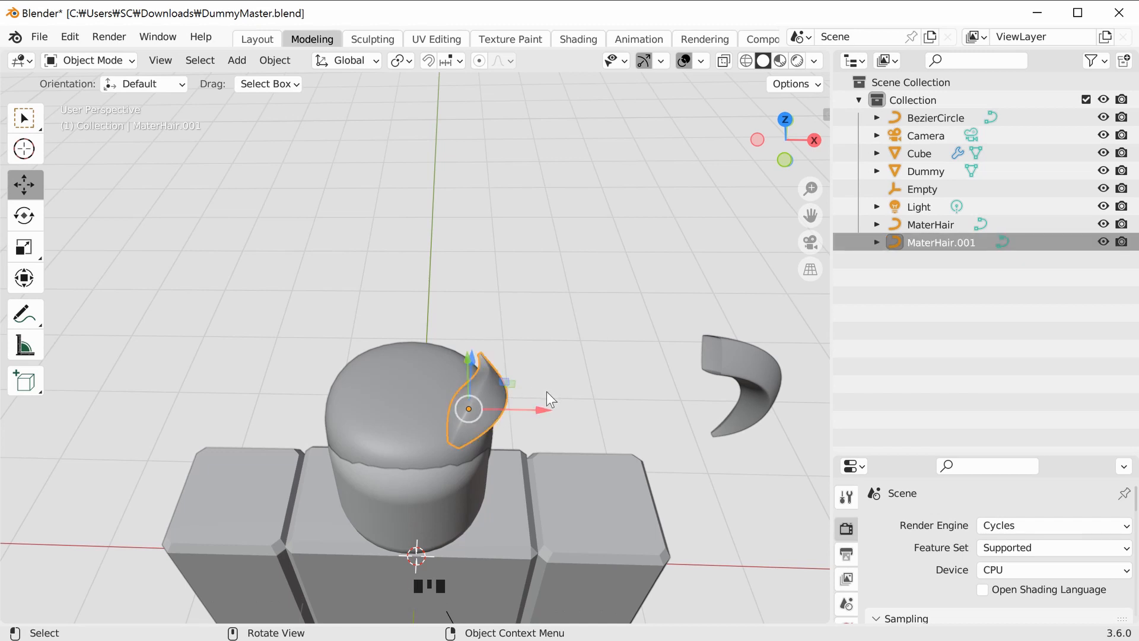
key(shift+d)
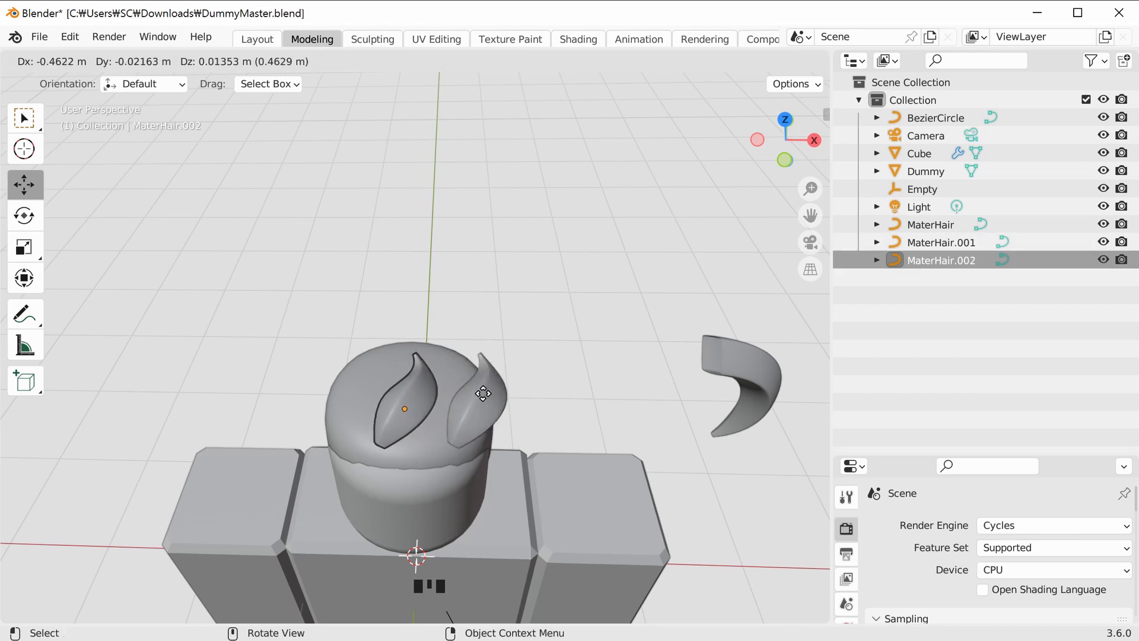
click(481, 394)
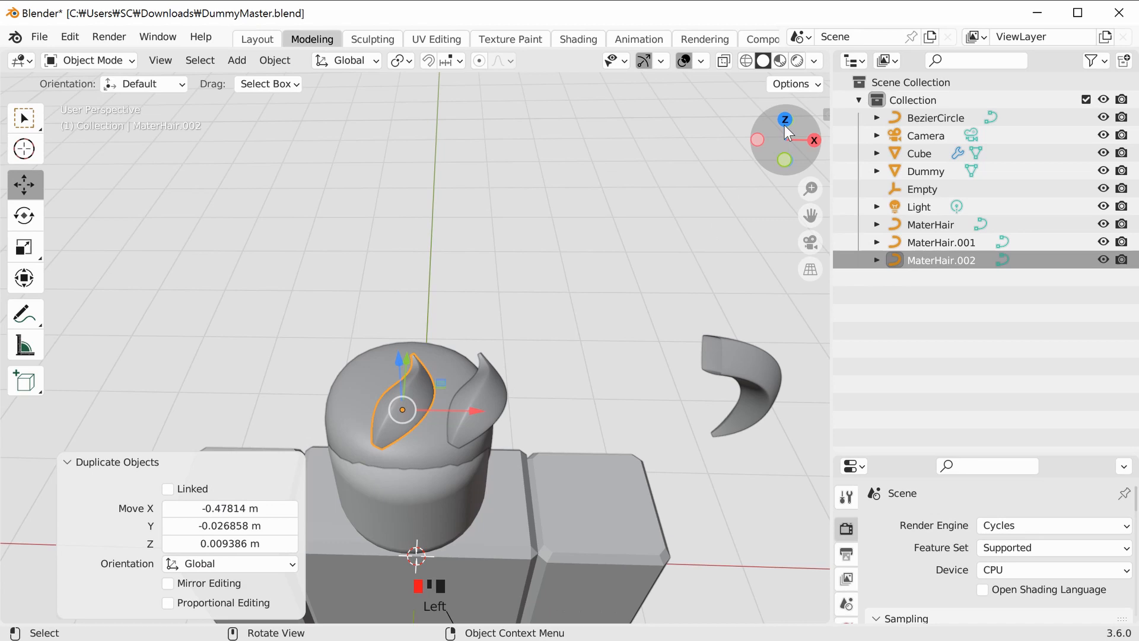
In the top view, rotate the duplicated strand about -39.3° around the Z axis.
click(785, 159)
click(789, 152)
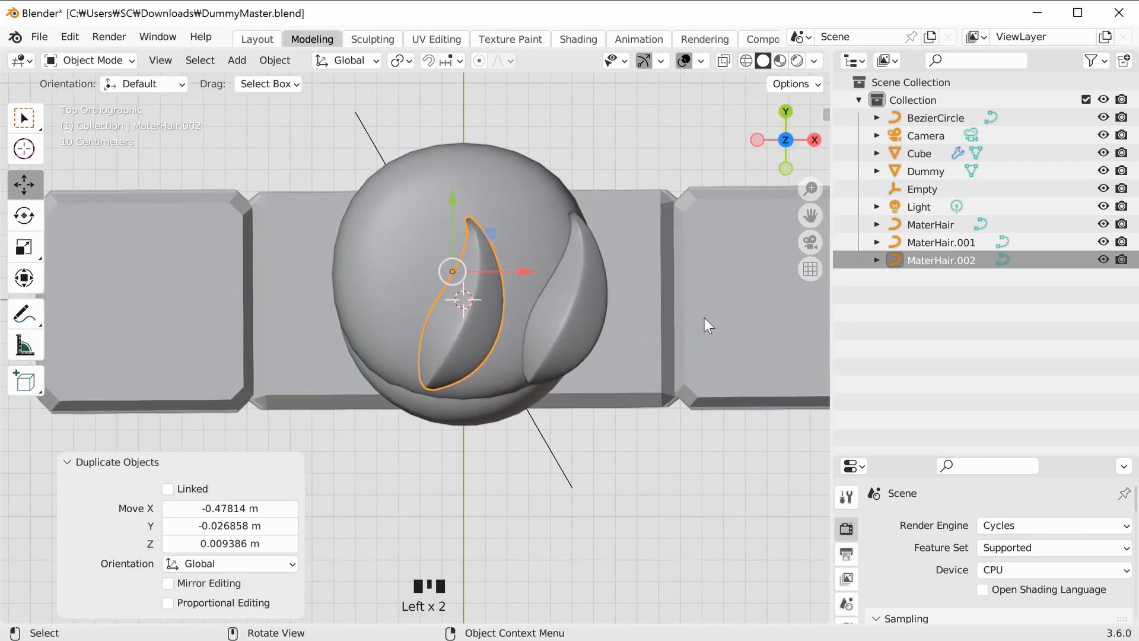
click(39, 217)
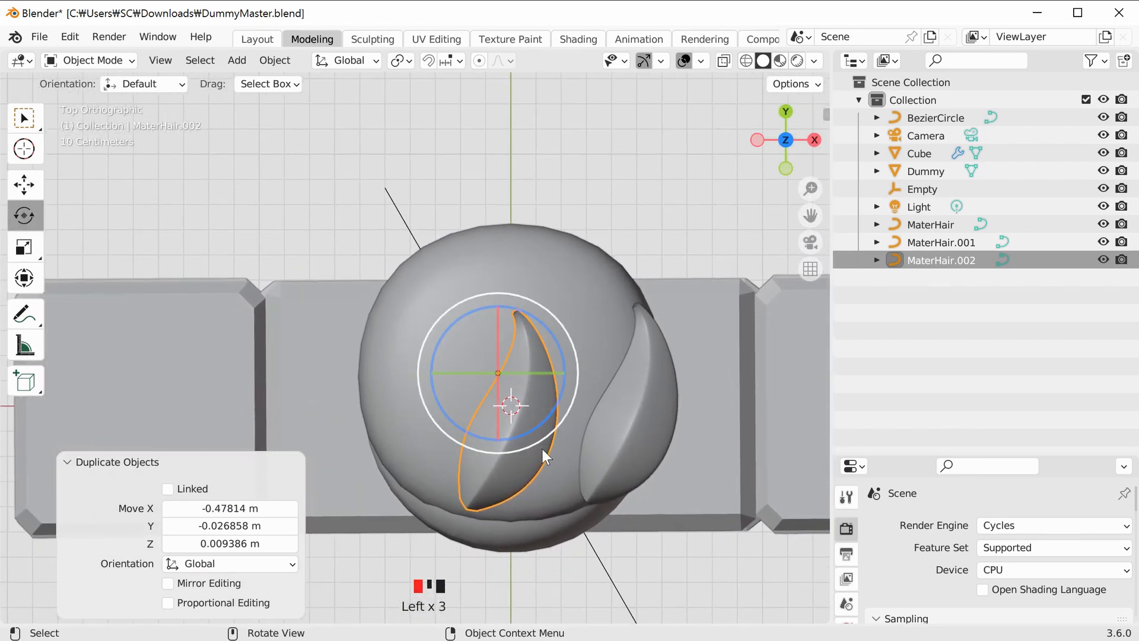
drag(553, 431, 575, 373)
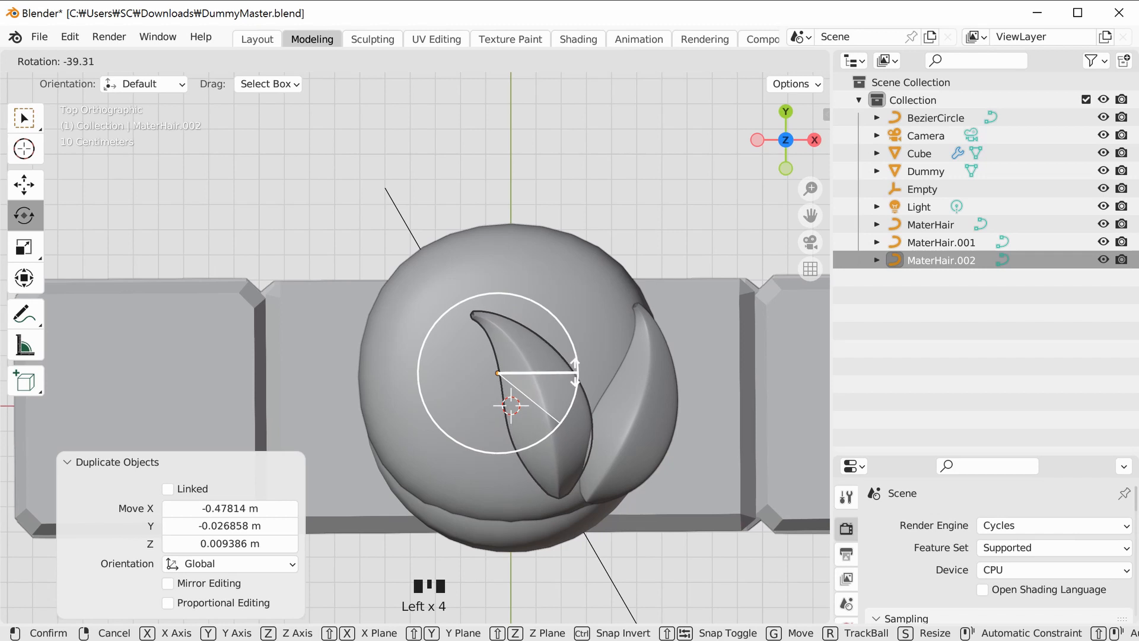
Move the copy about -0.219 m in X and -0.014 m in Y, nudge it 0.035 m in X, and deselect it.
click(30, 189)
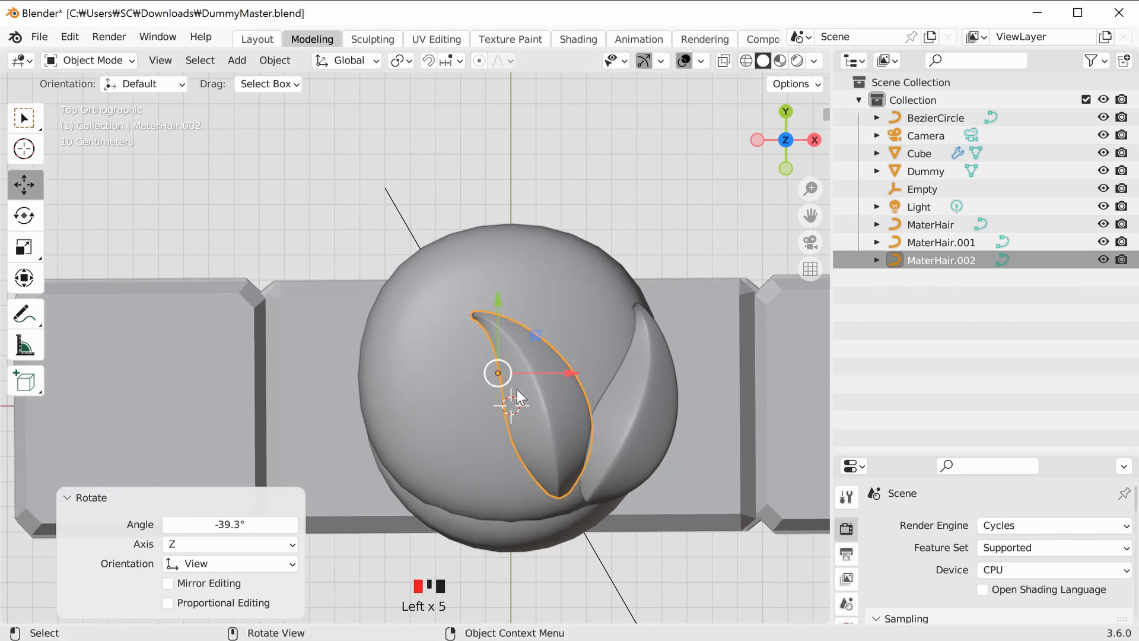
drag(535, 336, 472, 342)
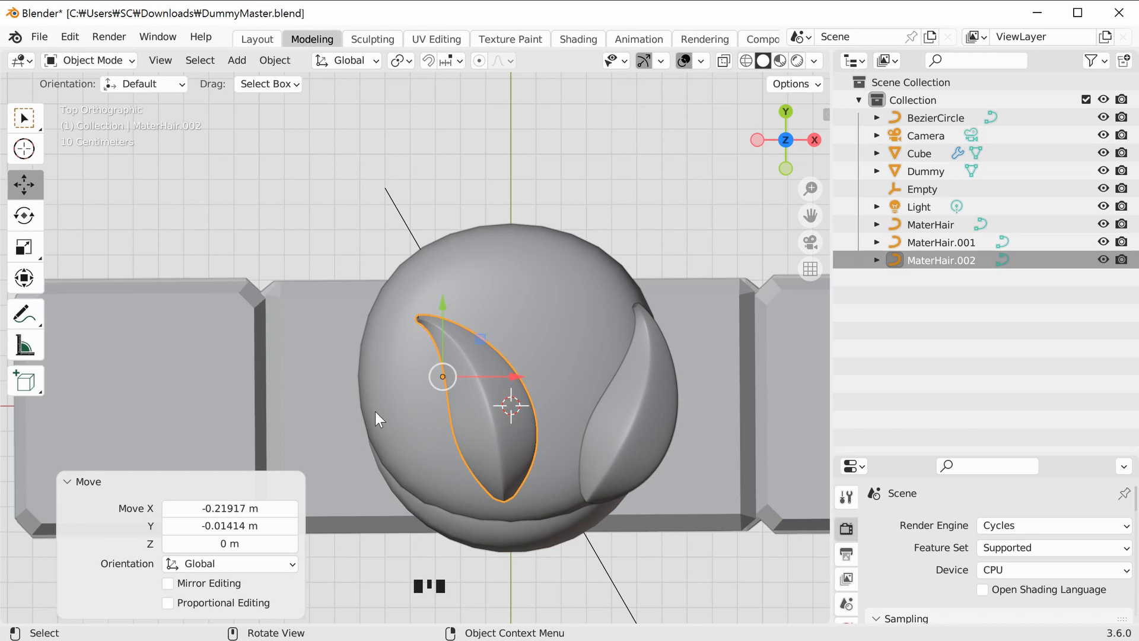
drag(518, 387, 527, 385)
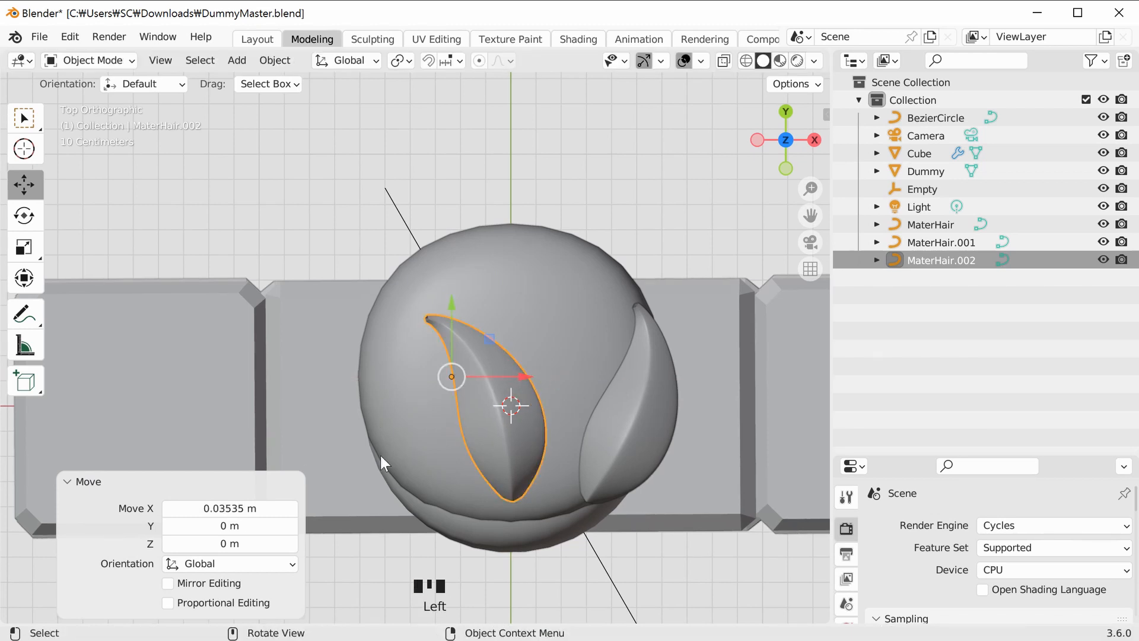
click(654, 547)
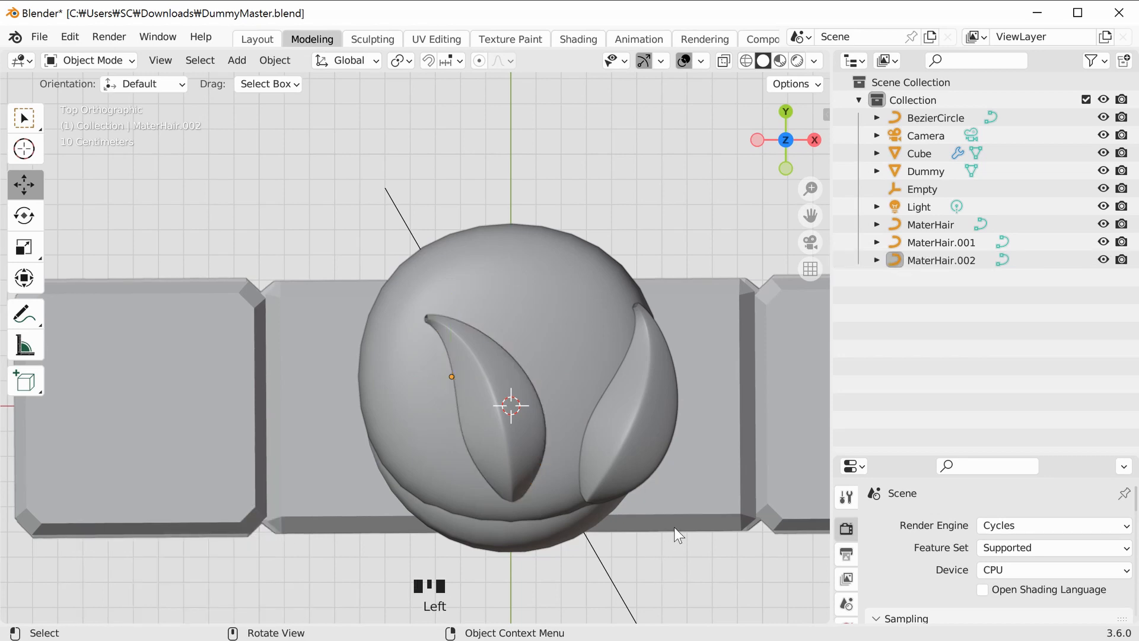
drag(786, 135, 782, 183)
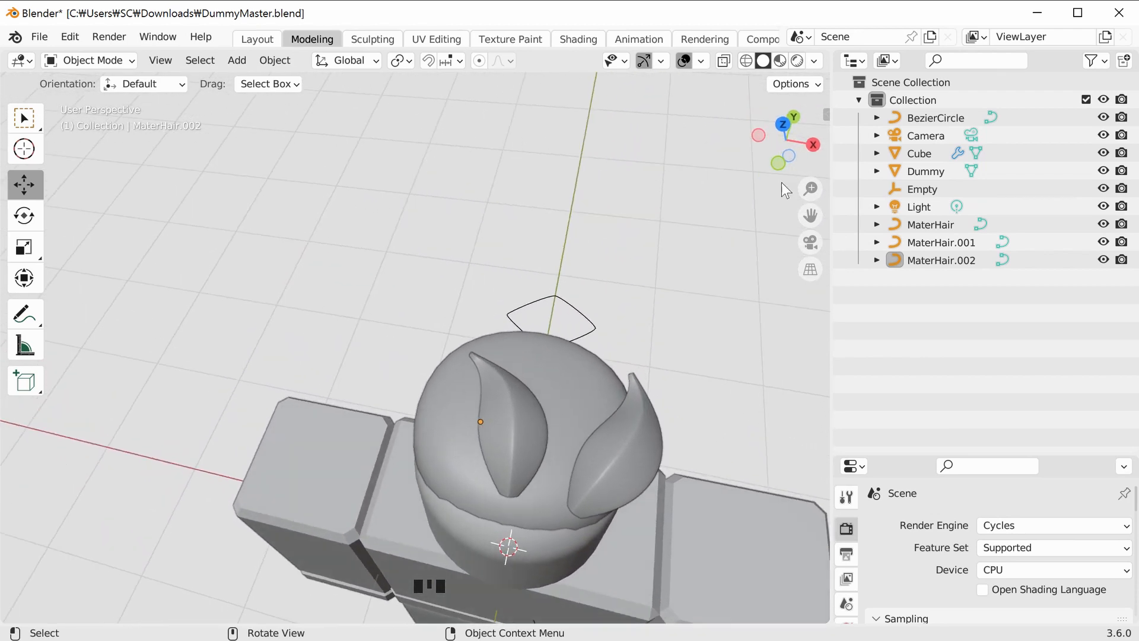
click(783, 127)
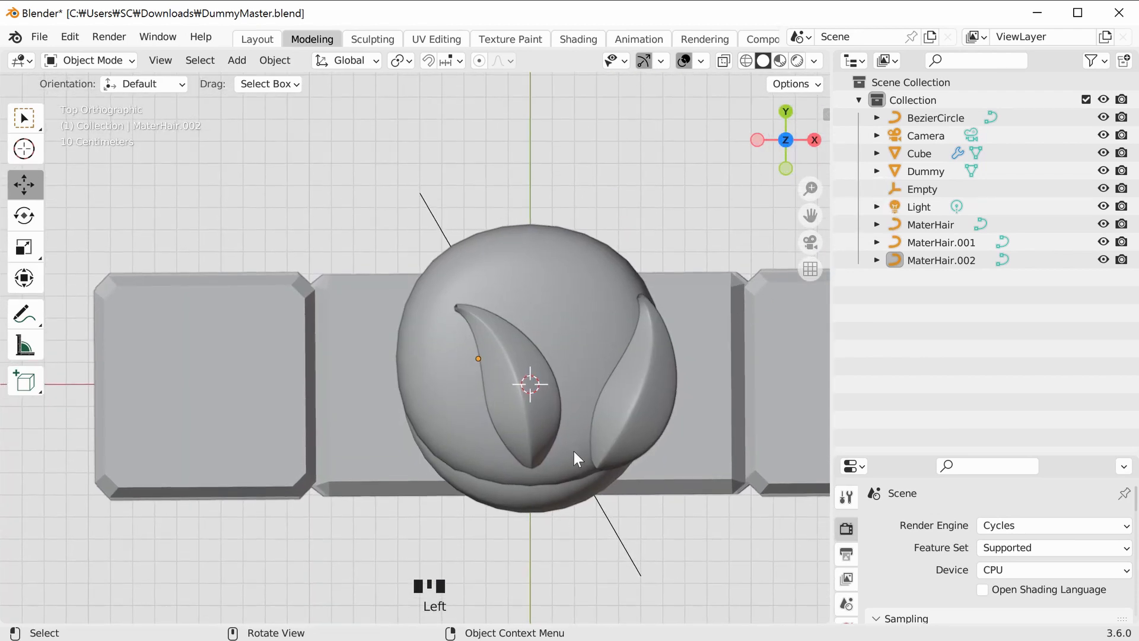
Duplicate the middle strand on the head, placing the copy about -0.407 m in X and -0.034 m in Y.
click(547, 450)
shift+middle_drag(547, 448, 604, 464)
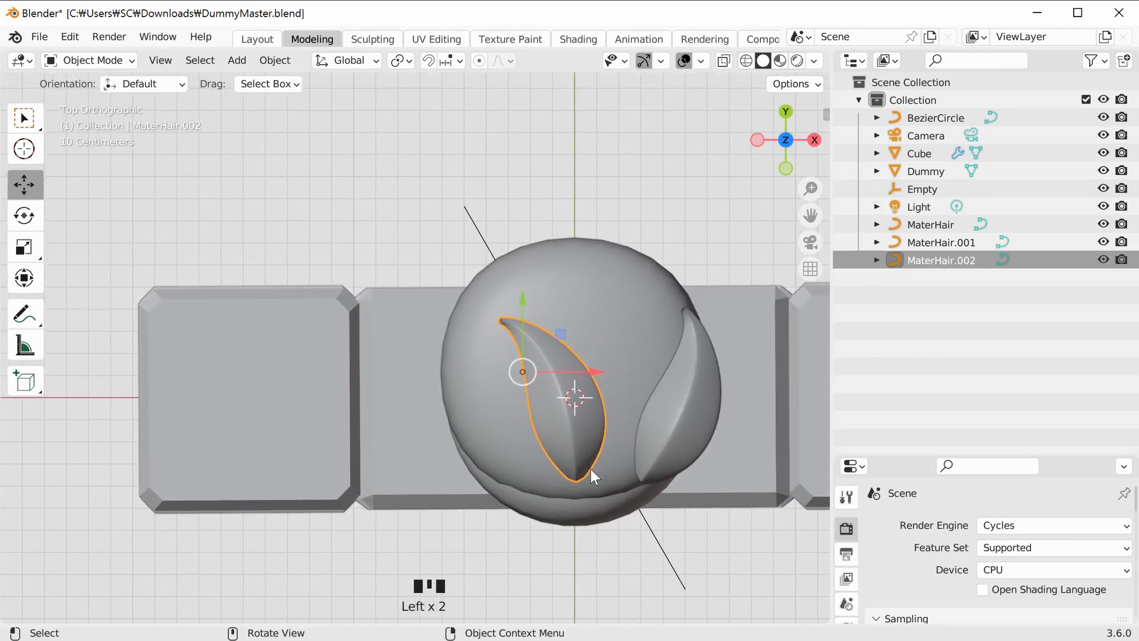
key(shift+d)
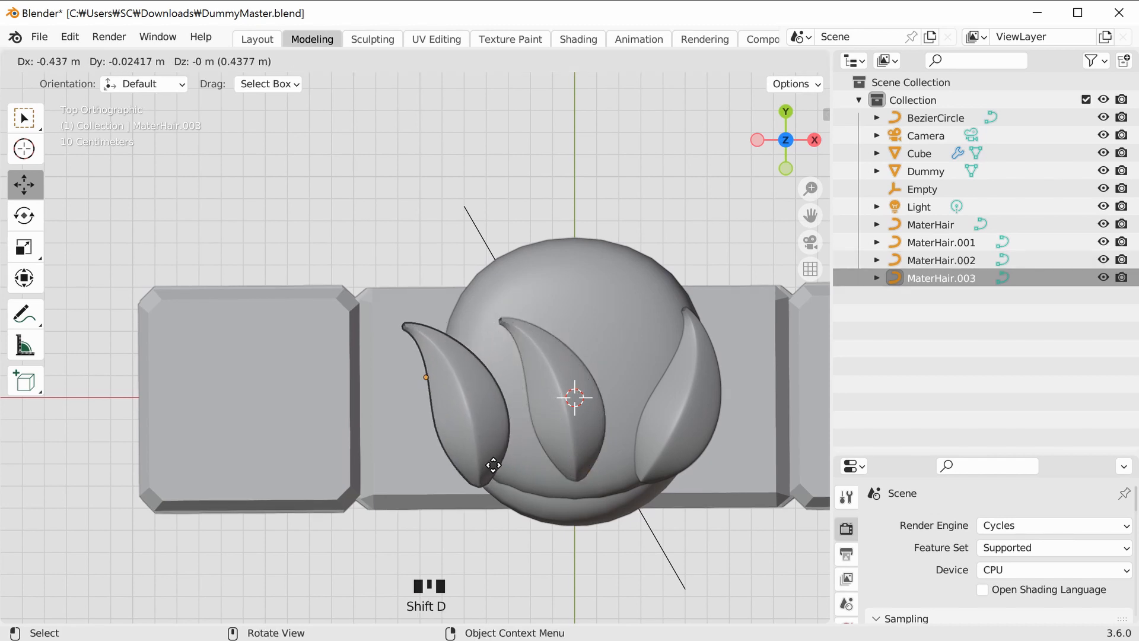
click(497, 470)
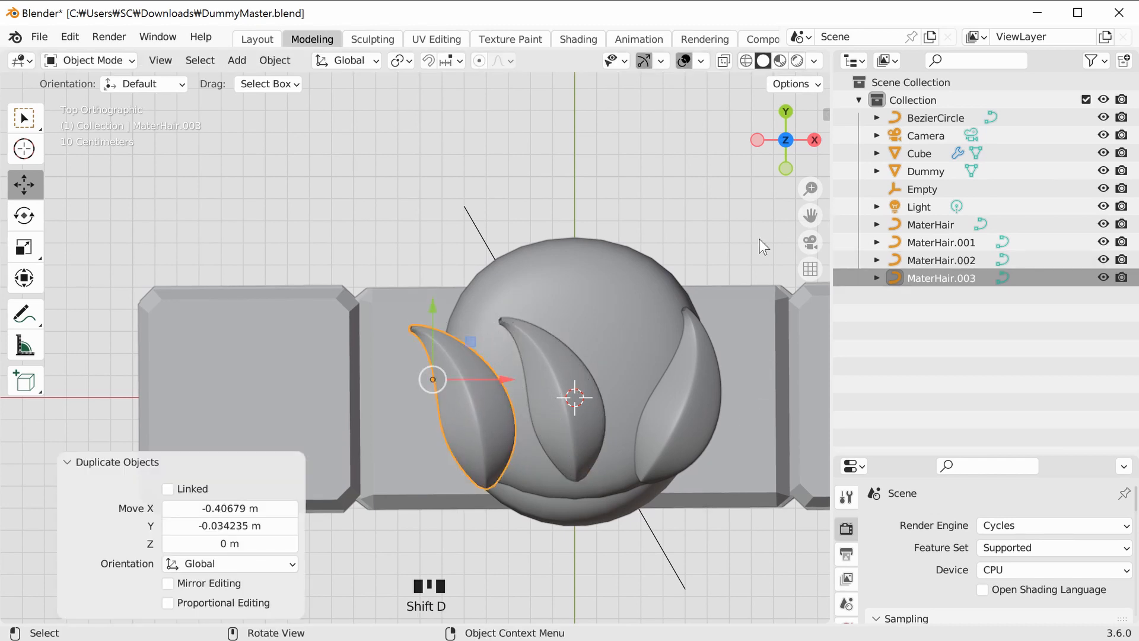
Set the duplicated MaterHair.003 strand's origin to its geometry.
drag(789, 150, 454, 446)
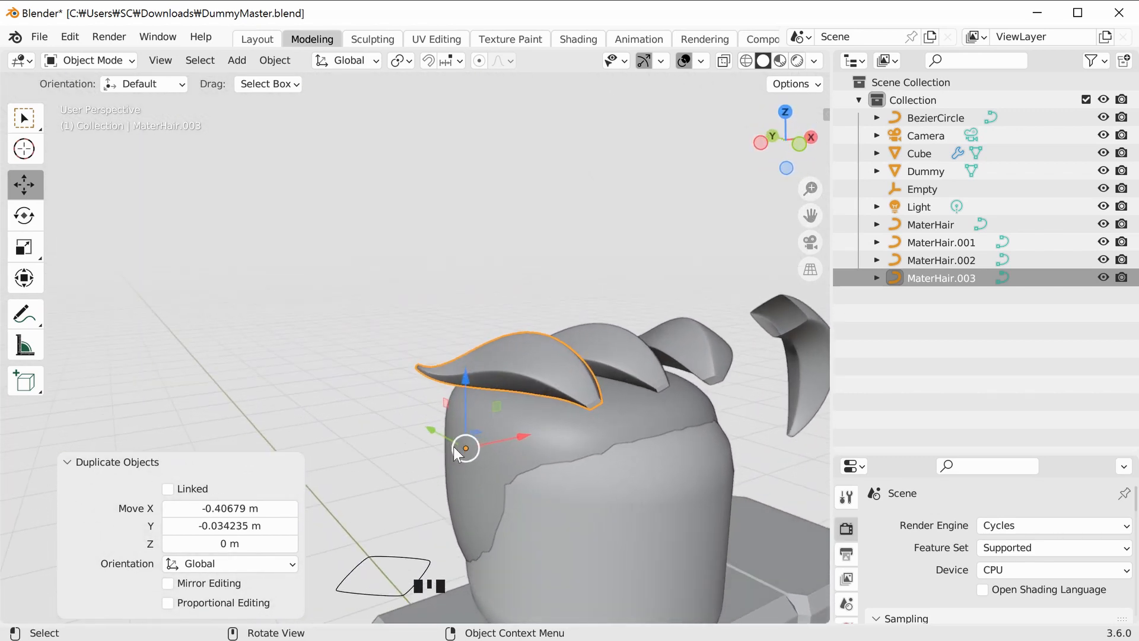
right_click(533, 361)
mouse_move(532, 360)
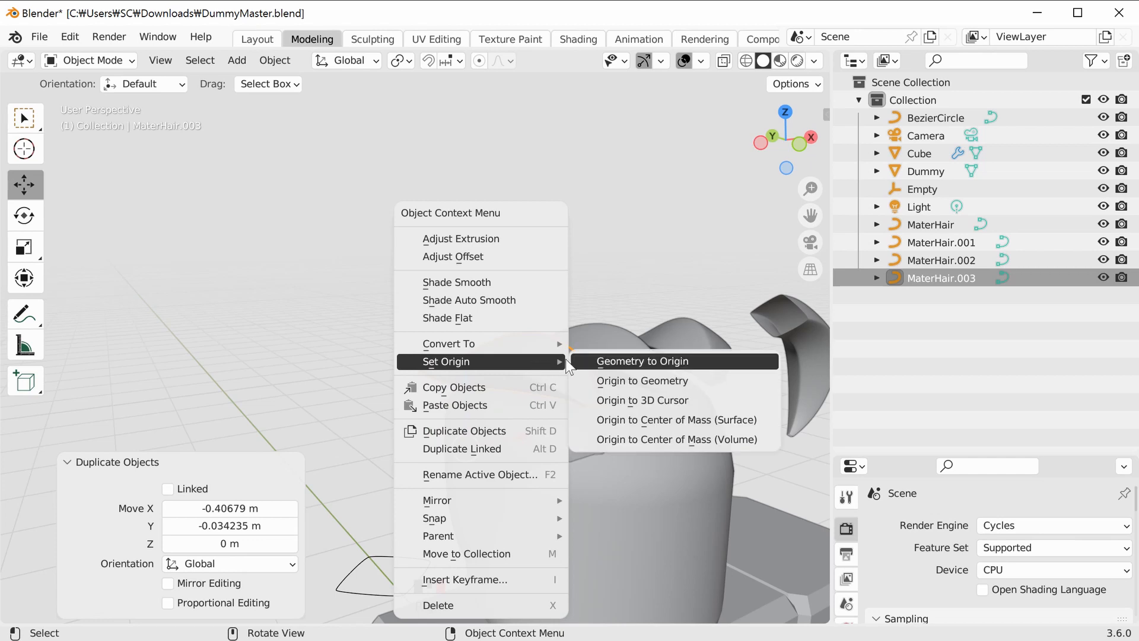
click(675, 384)
In Edit Mode, tilt all control points of the MaterHair.003 strand by about -35.1°.
middle_drag(674, 380, 729, 383)
scroll(799, 409, down, 5)
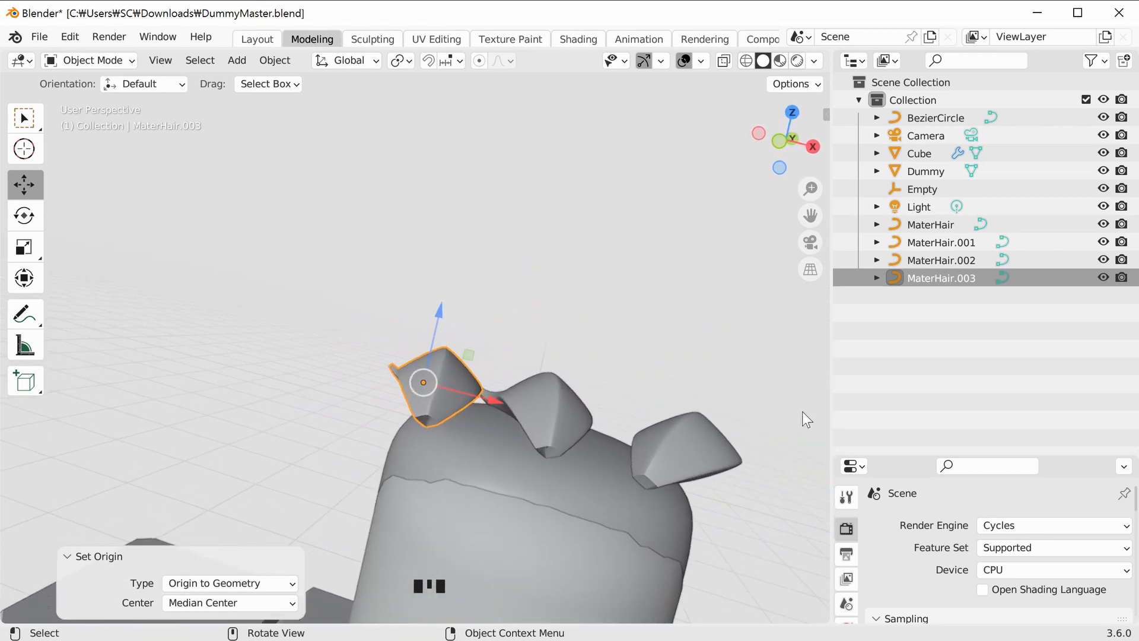
middle_drag(742, 386, 433, 343)
scroll(567, 369, up, 2)
middle_drag(567, 369, 540, 414)
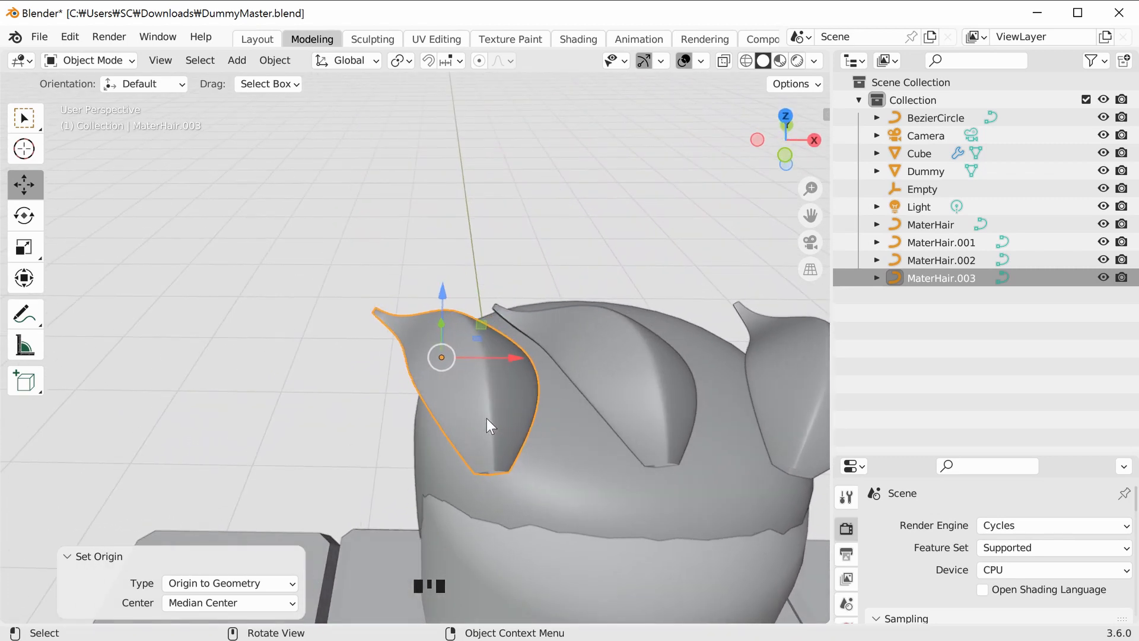
key(Tab)
drag(582, 510, 582, 510)
click(29, 509)
middle_drag(478, 457, 538, 411)
mouse_move(473, 337)
mouse_down()
mouse_move(489, 317)
mouse_move(484, 325)
mouse_up()
middle_drag(517, 330, 425, 264)
middle_drag(726, 325, 695, 322)
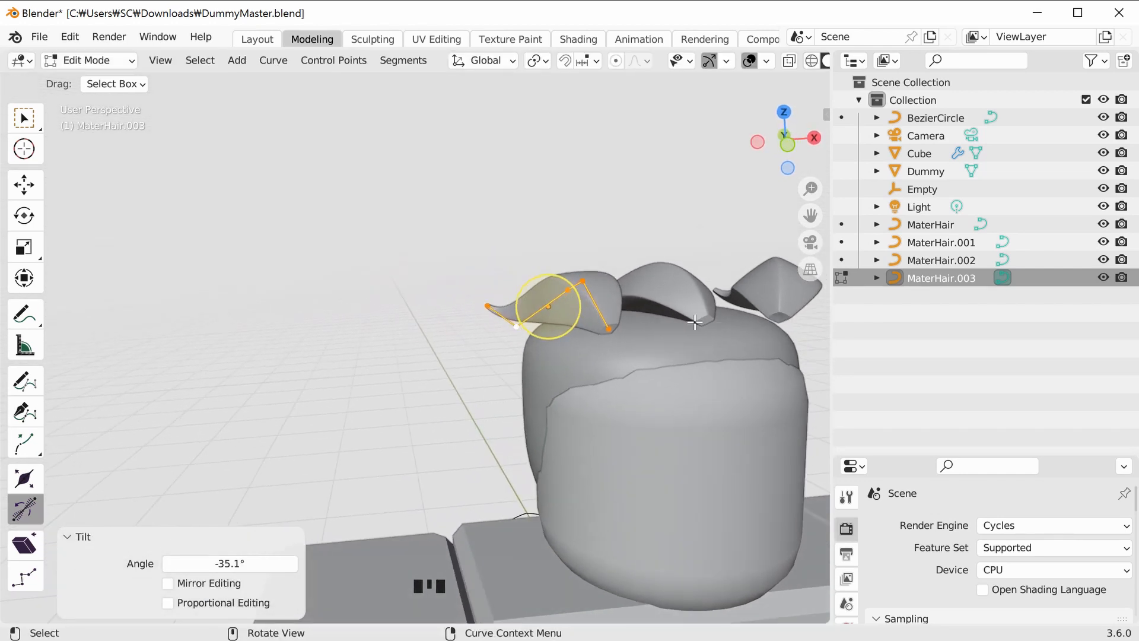
Lower the MaterHair.003 strand's control points along Z toward the head and return to Object Mode.
click(37, 191)
middle_drag(522, 333, 625, 282)
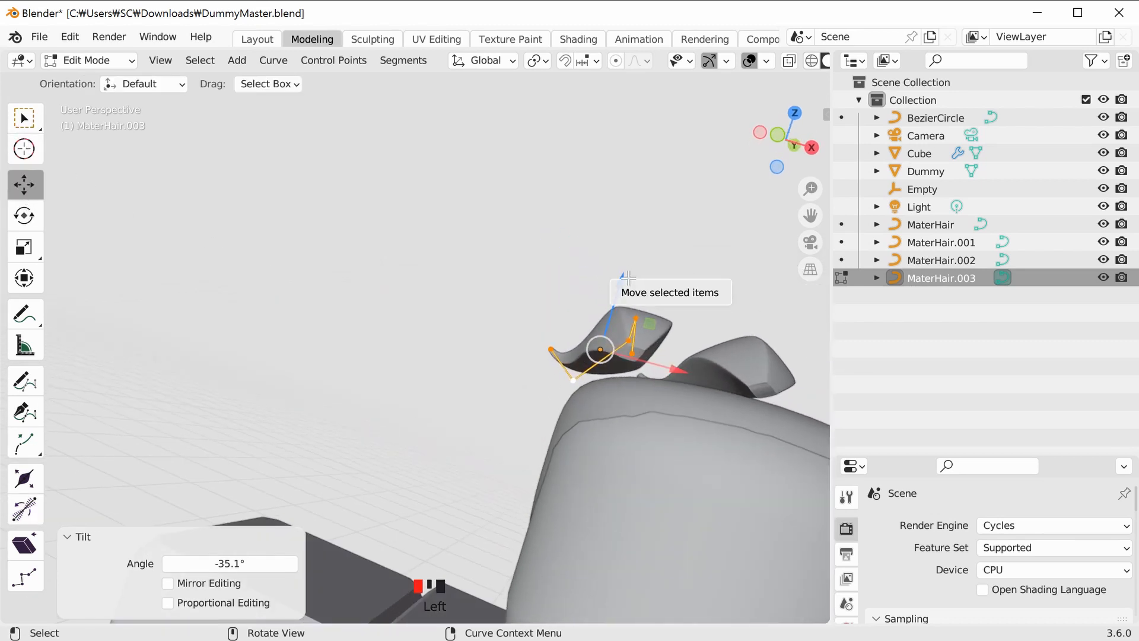
drag(627, 277, 635, 299)
middle_drag(634, 299, 683, 354)
scroll(643, 243, down, 3)
click(652, 241)
key(Tab)
Enter Edit Mode on the MaterHair.001 strand and tilt all its control points by about 29.9°.
click(535, 321)
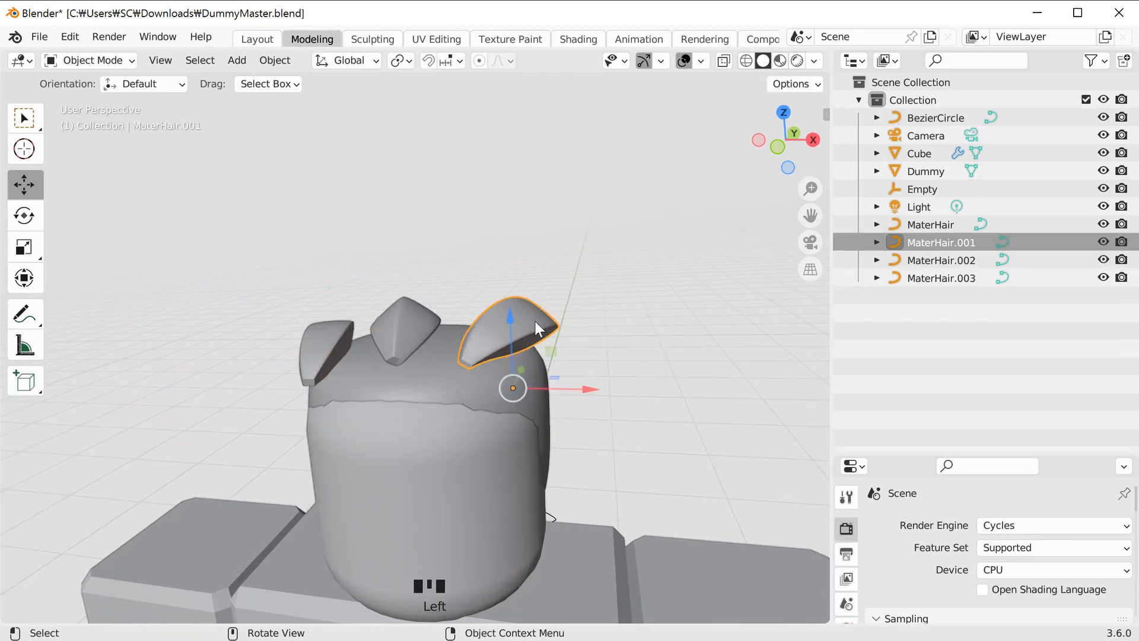
key(Tab)
drag(570, 417, 571, 418)
click(24, 509)
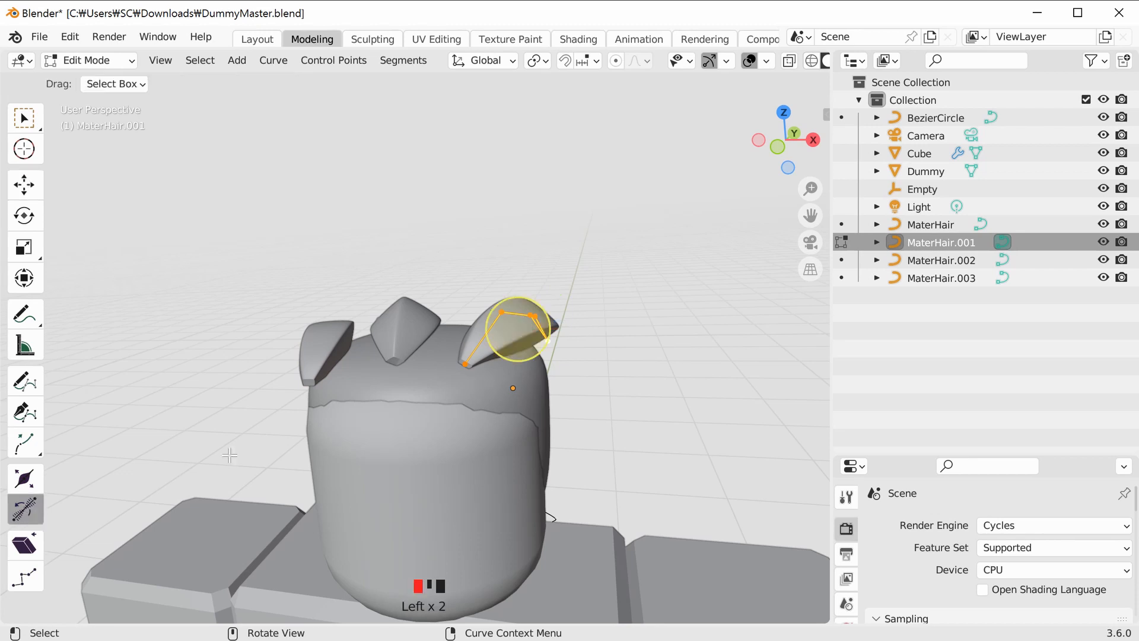
drag(573, 362, 553, 364)
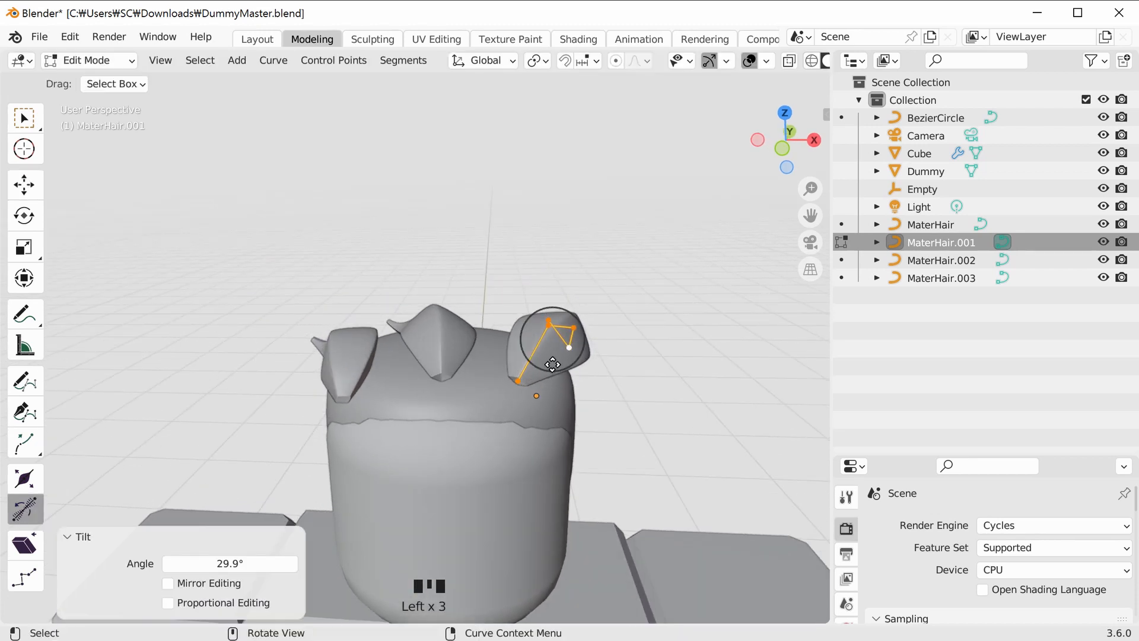
Lower the MaterHair.001 control points along Z onto the head and deselect them.
click(25, 184)
drag(569, 238, 566, 265)
click(617, 269)
middle_drag(727, 291, 647, 338)
middle_drag(598, 386, 413, 385)
drag(243, 319, 440, 411)
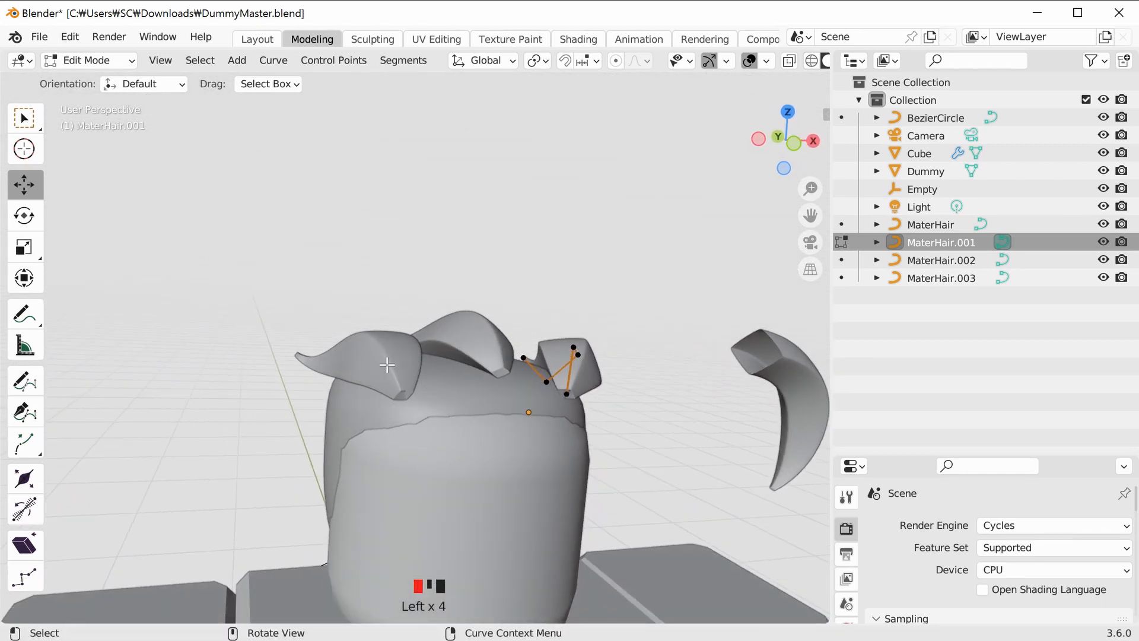
Rotate all control points of the MaterHair.003 strand slightly around the X axis to follow the head's surface.
key(Tab)
click(407, 371)
key(Tab)
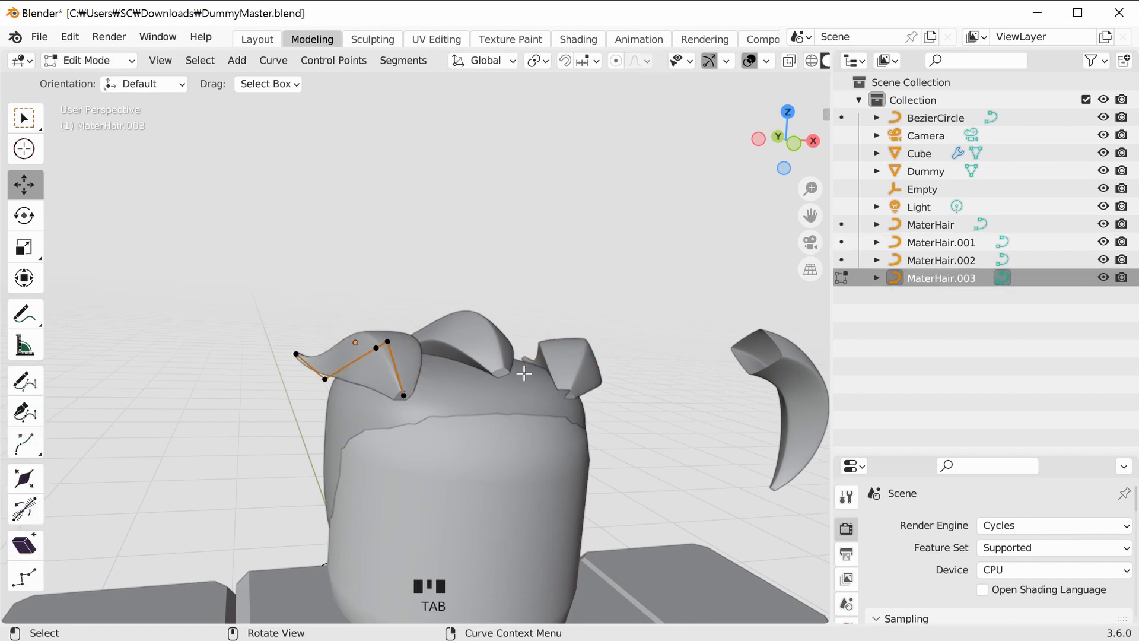
middle_drag(556, 365, 504, 353)
drag(135, 341, 522, 442)
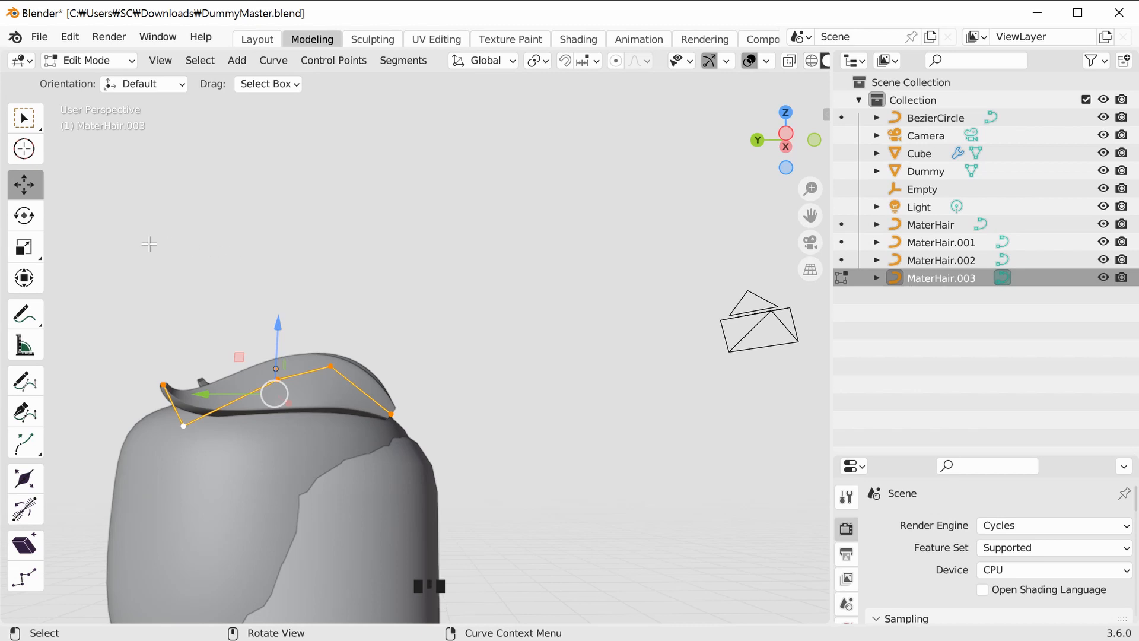
click(25, 216)
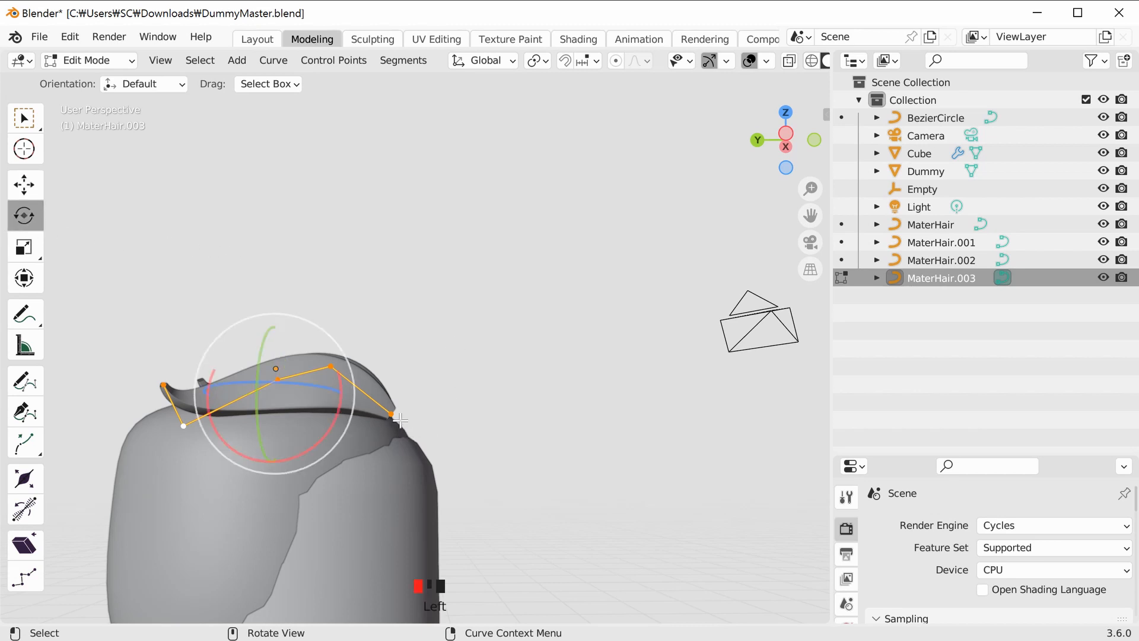
drag(335, 419, 332, 416)
click(513, 386)
middle_drag(513, 385, 557, 391)
middle_drag(302, 385, 467, 394)
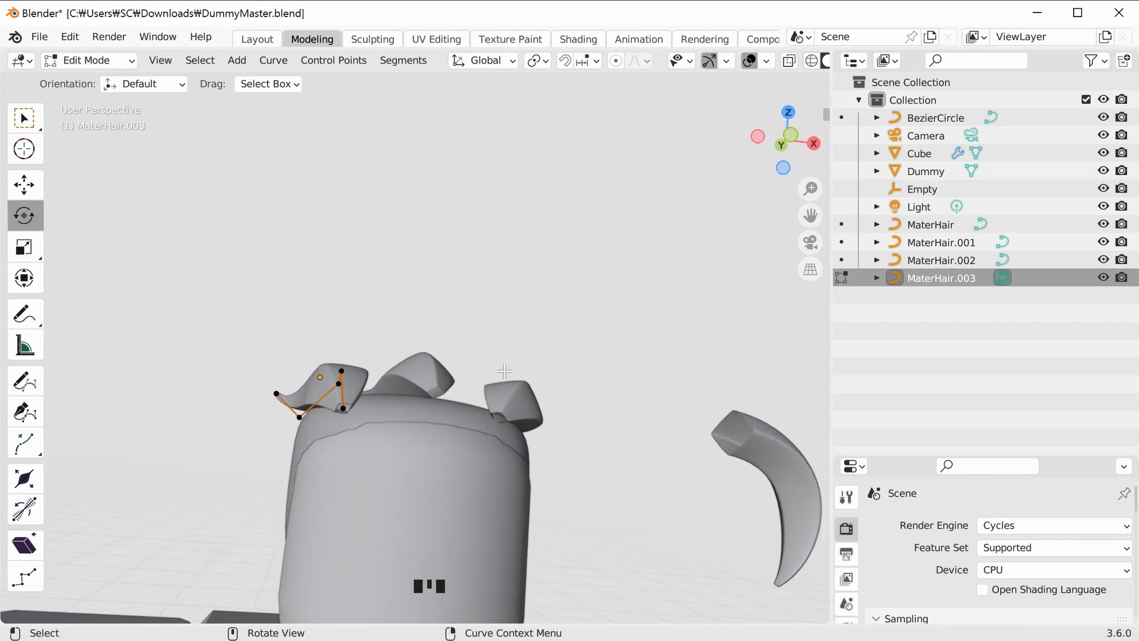
Return to Object Mode and set the middle MaterHair.002 strand's origin to its geometry.
key(Tab)
click(366, 447)
key(Tab)
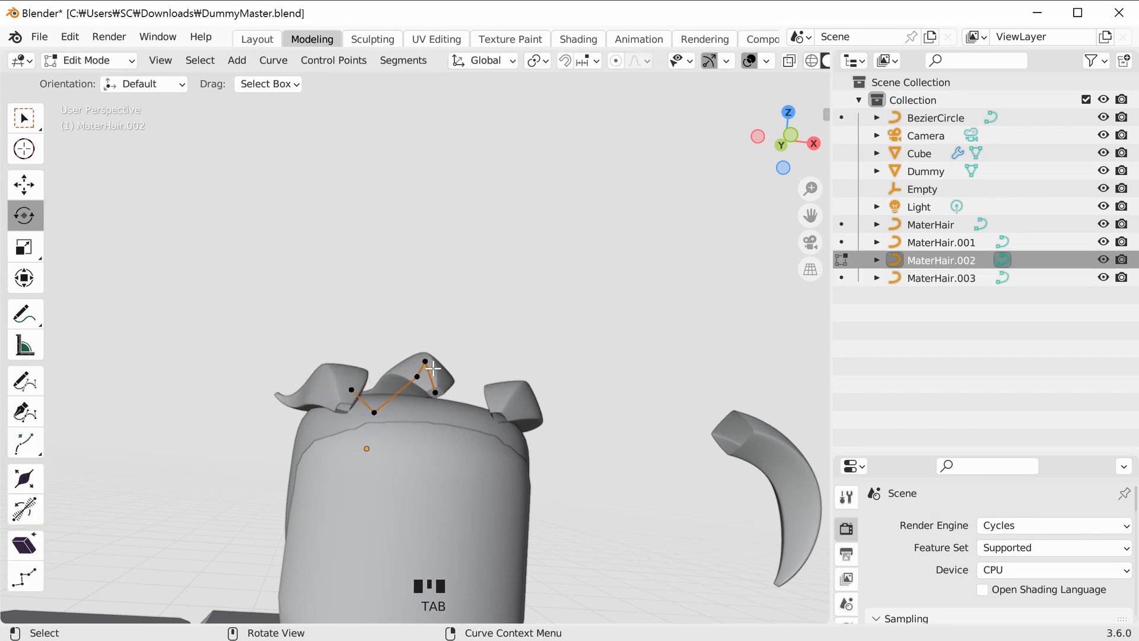
key(Tab)
middle_drag(551, 384, 435, 380)
right_click(410, 353)
mouse_move(398, 348)
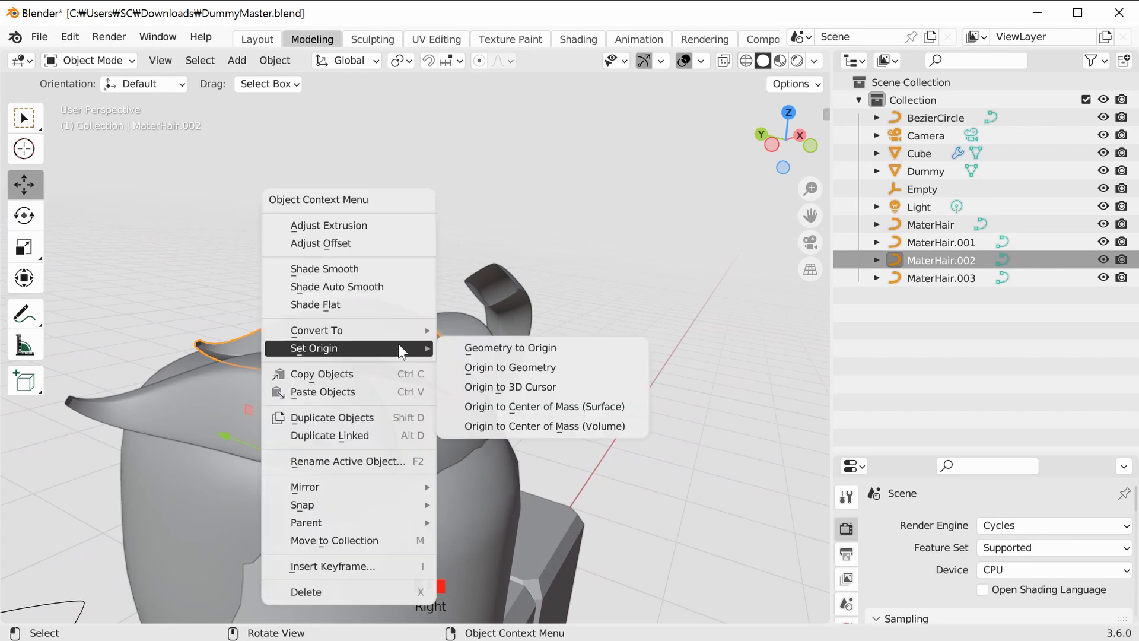
click(523, 369)
Rotate the MaterHair.002 strand slightly to fit the head, deselect it, and check the arrangement.
middle_drag(540, 372, 366, 356)
click(25, 216)
drag(364, 362, 401, 349)
click(532, 358)
middle_drag(531, 358, 566, 436)
scroll(365, 358, down, 1)
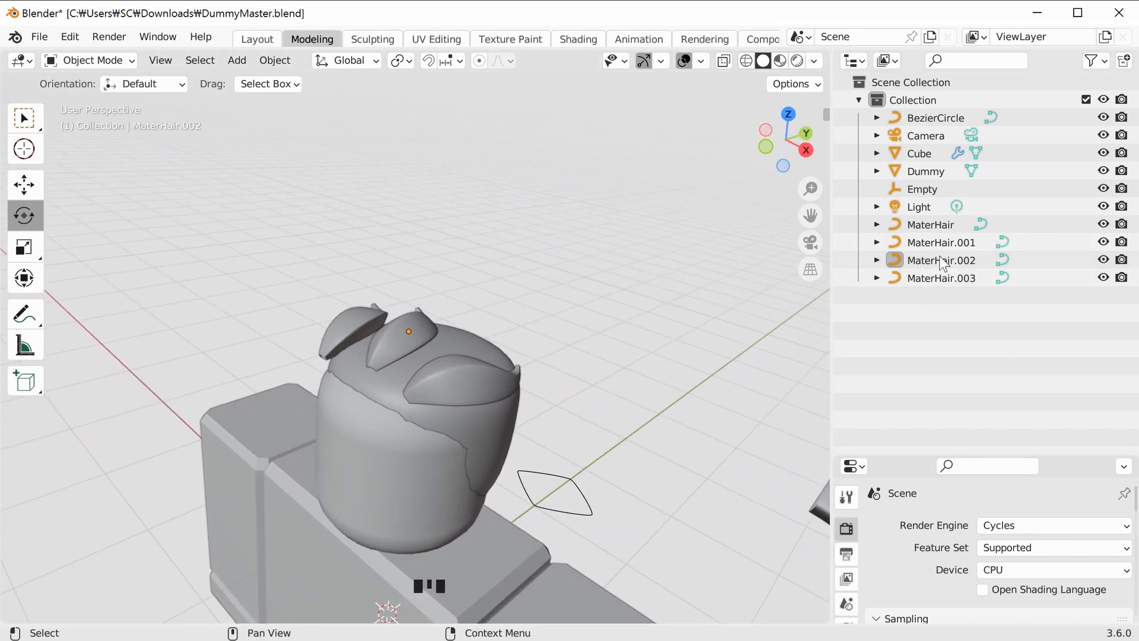
middle_drag(608, 372, 615, 406)
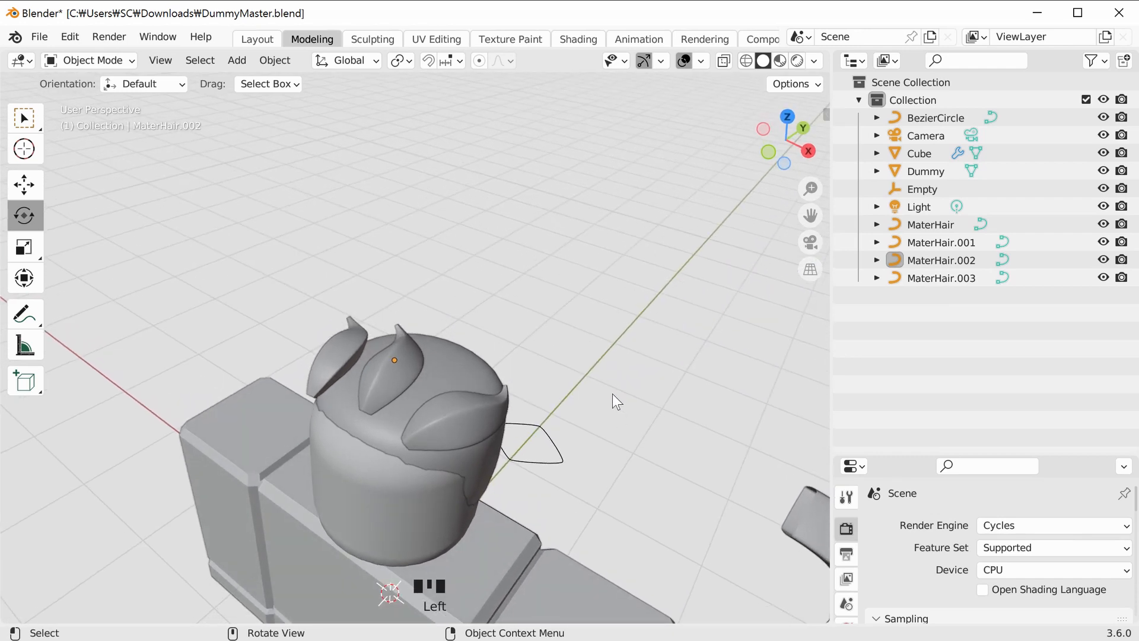
mouse_move(612, 393)
middle_down()
mouse_move(623, 396)
mouse_move(579, 457)
mouse_move(440, 482)
mouse_move(384, 447)
middle_up()
scroll(613, 394, up, 1)
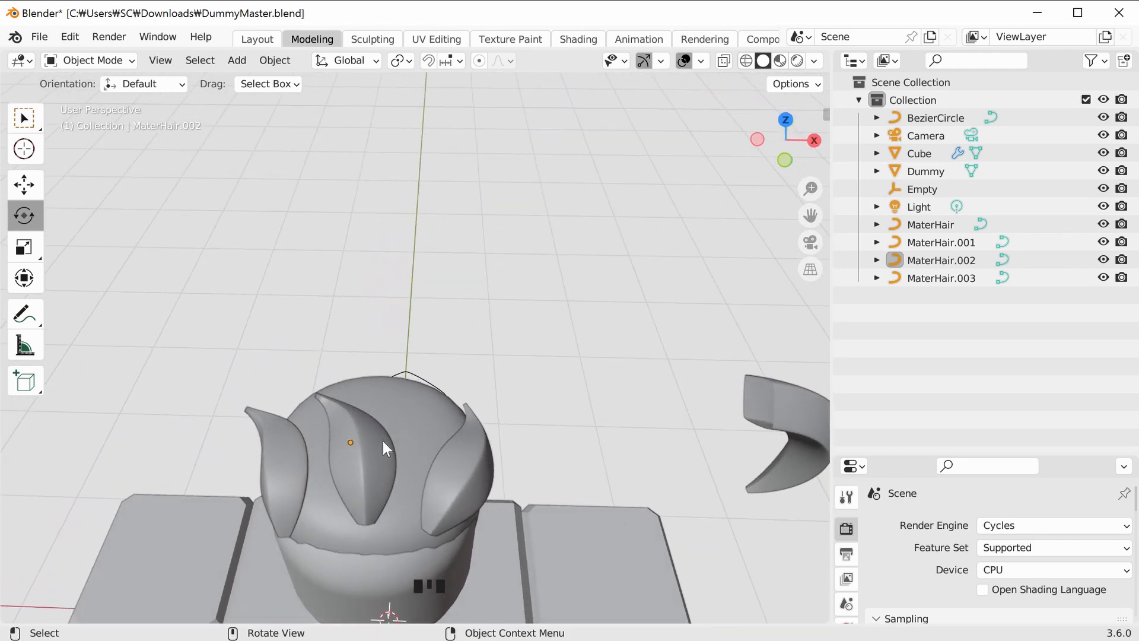
Sketch annotation outlines for further strands in the gaps on the head, and remove the Note annotation layer.
click(21, 321)
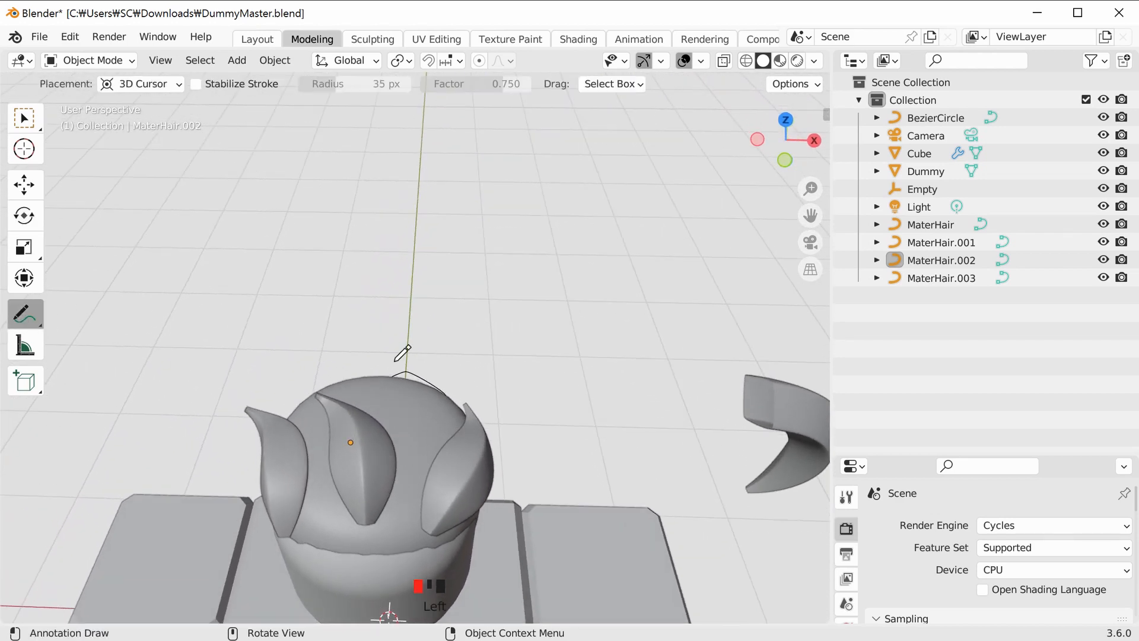
click(403, 470)
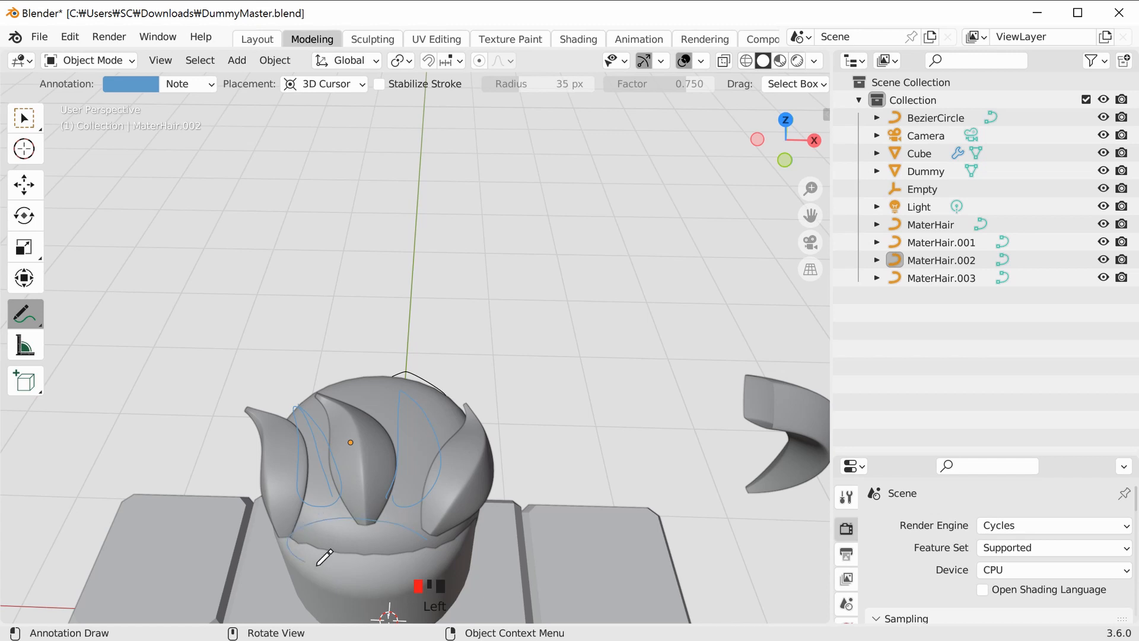
click(212, 86)
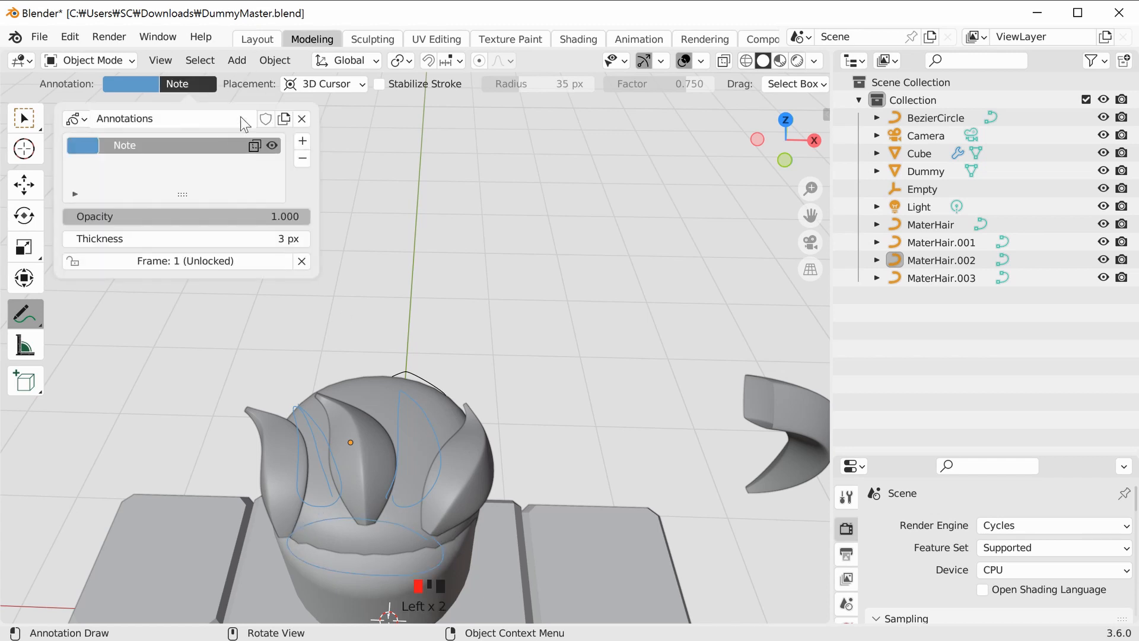
click(302, 155)
click(605, 388)
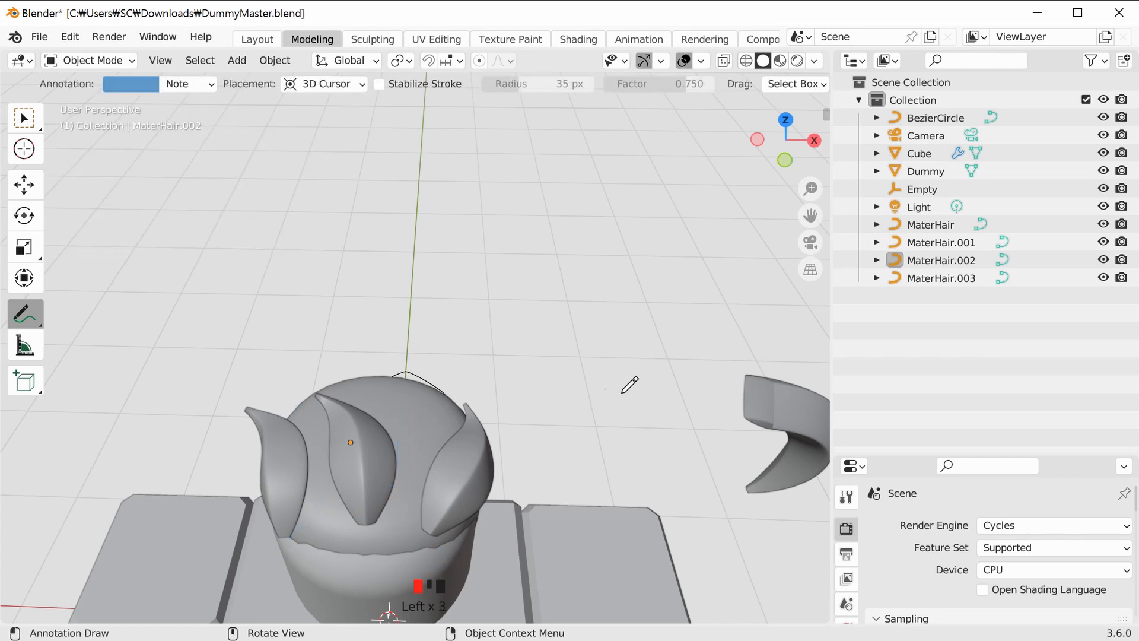
Duplicate the MaterHair.001 strand, placing the copy about -0.124 m in X, 0.058 m in Y and 0.156 m in Z.
click(24, 118)
middle_drag(593, 296, 550, 487)
click(509, 461)
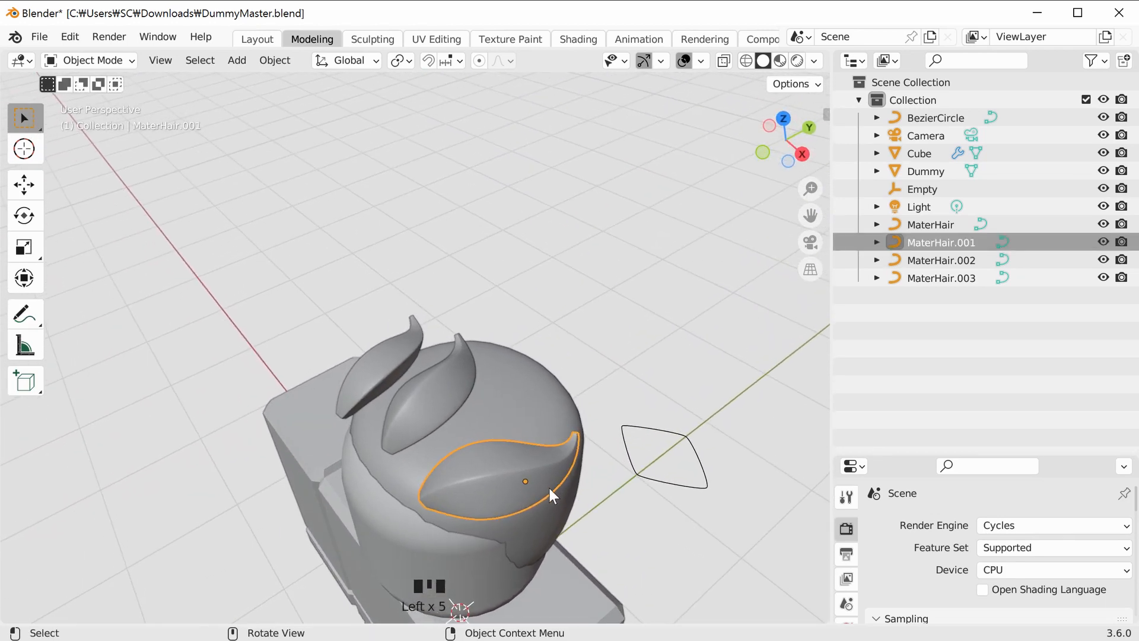
key(shift+d)
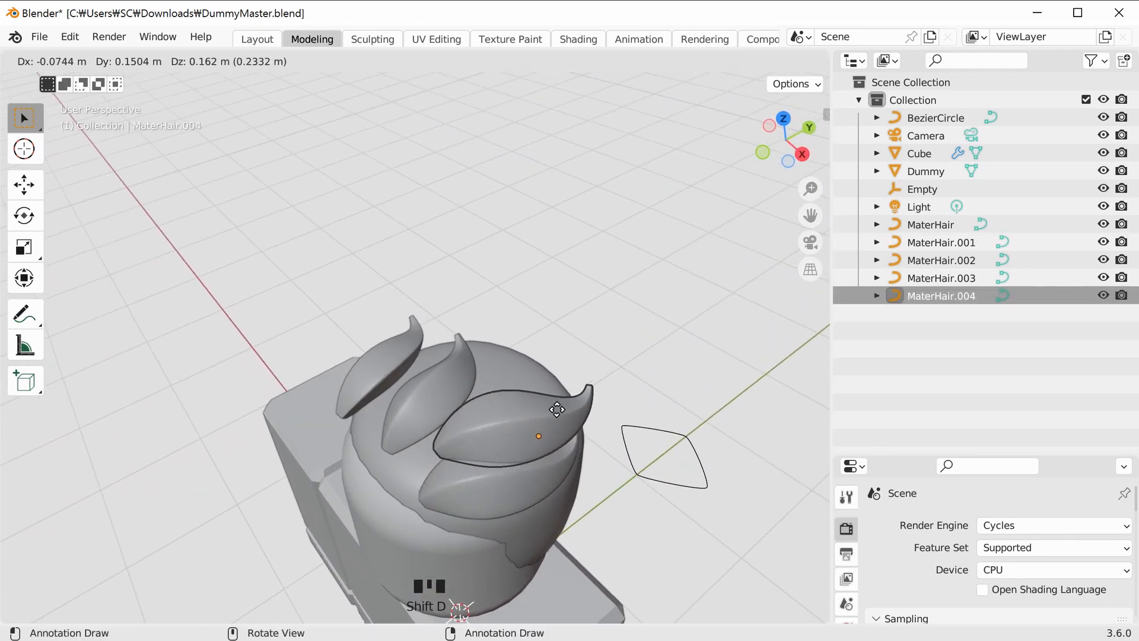
click(537, 418)
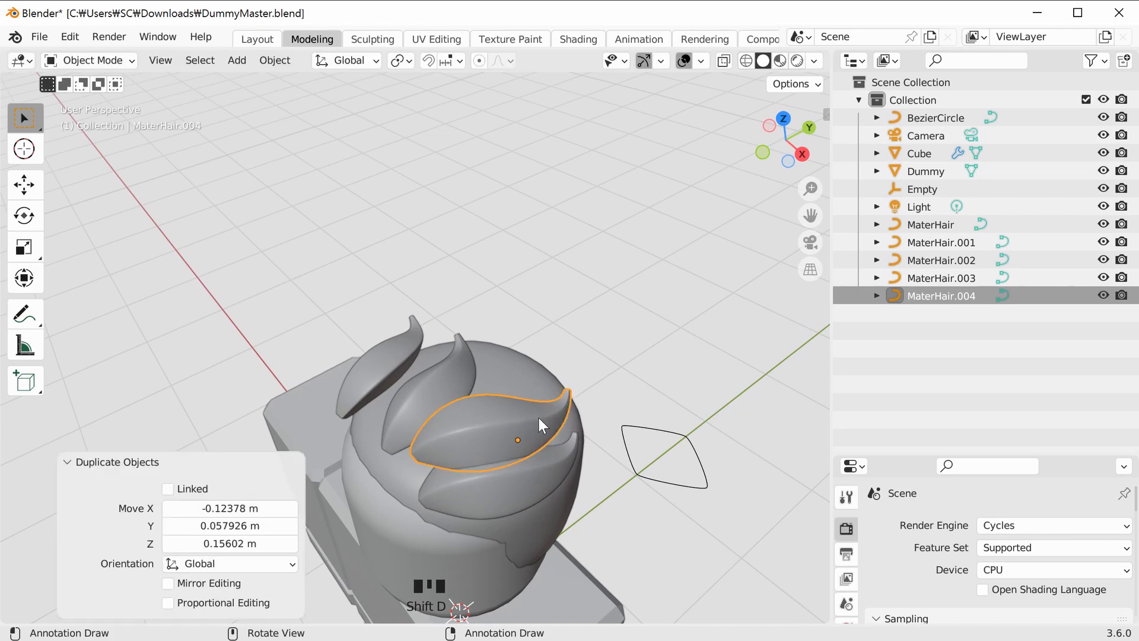
click(670, 412)
Duplicate the MaterHair.002 strand, placing the copy about -0.209 m in X, 0.030 m in Y and -0.010 m in Z.
middle_drag(670, 412, 443, 468)
click(444, 469)
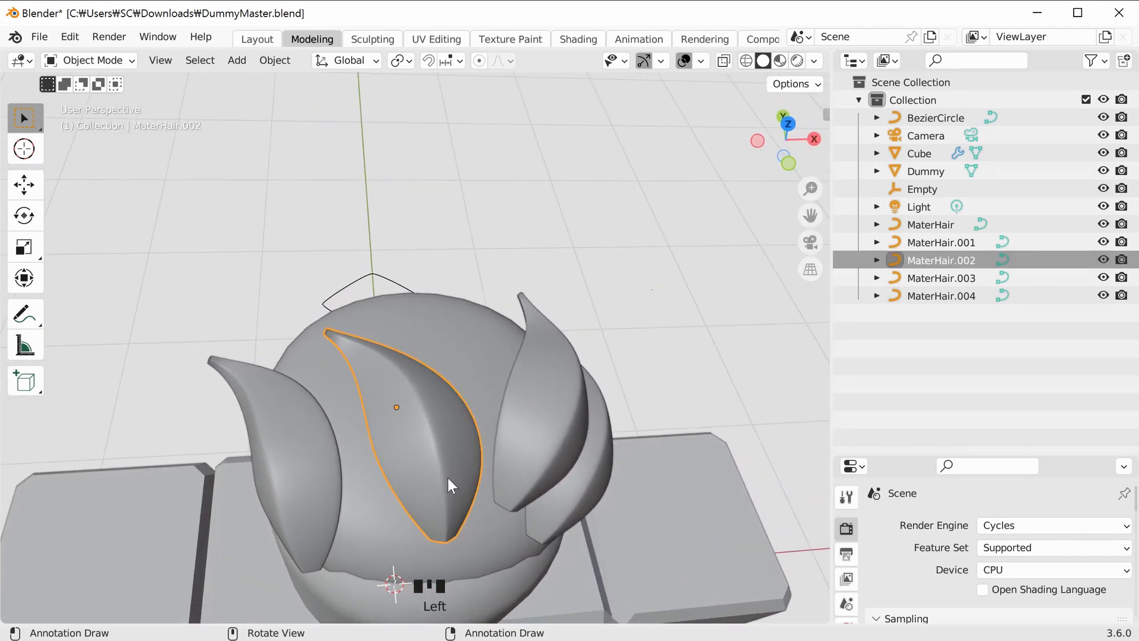
key(shift+d)
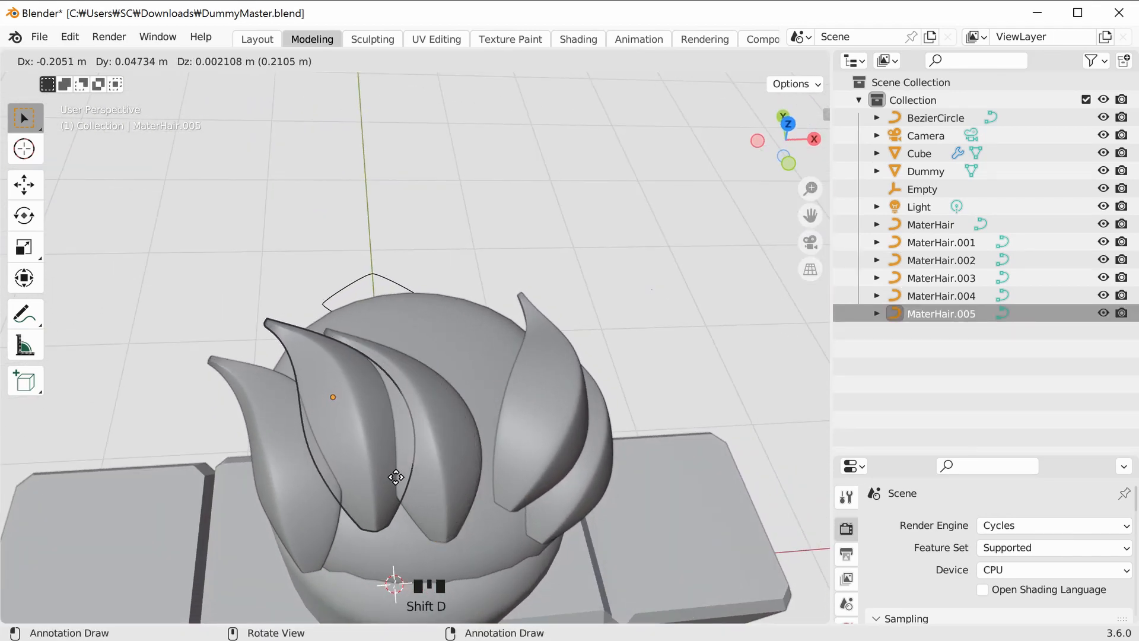
click(393, 487)
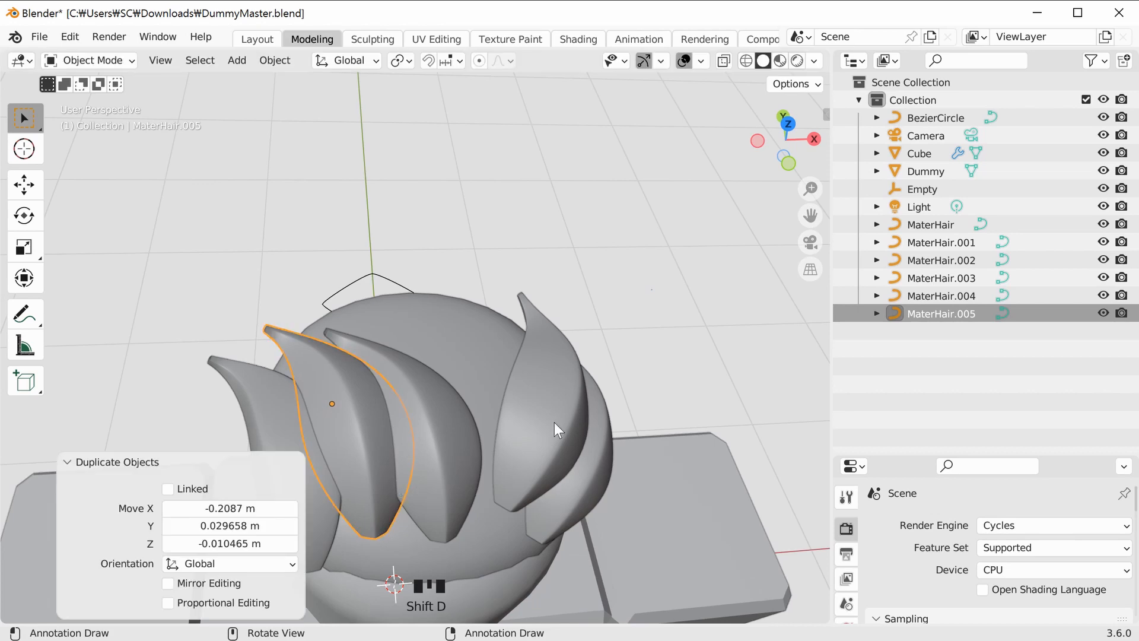
click(713, 394)
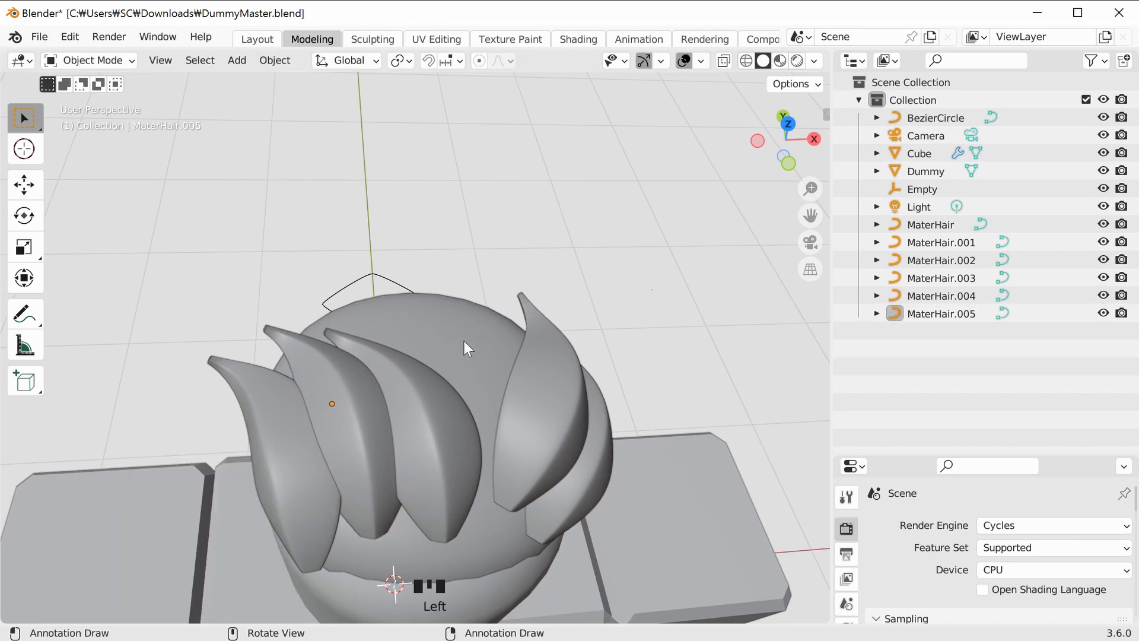
Rotate the MaterHair.004 strand about -12.9° around the view's Z axis.
mouse_move(587, 415)
middle_down()
mouse_move(682, 429)
mouse_move(717, 417)
mouse_move(614, 446)
mouse_move(547, 432)
mouse_move(586, 435)
mouse_move(583, 423)
middle_up()
click(547, 432)
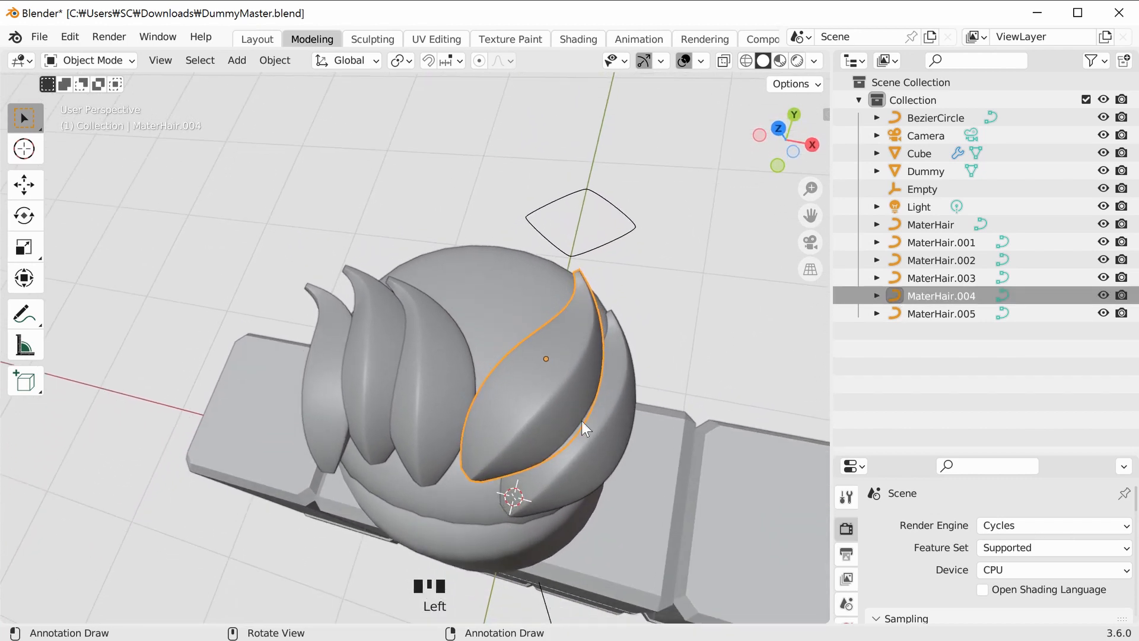
click(24, 216)
drag(586, 429, 599, 401)
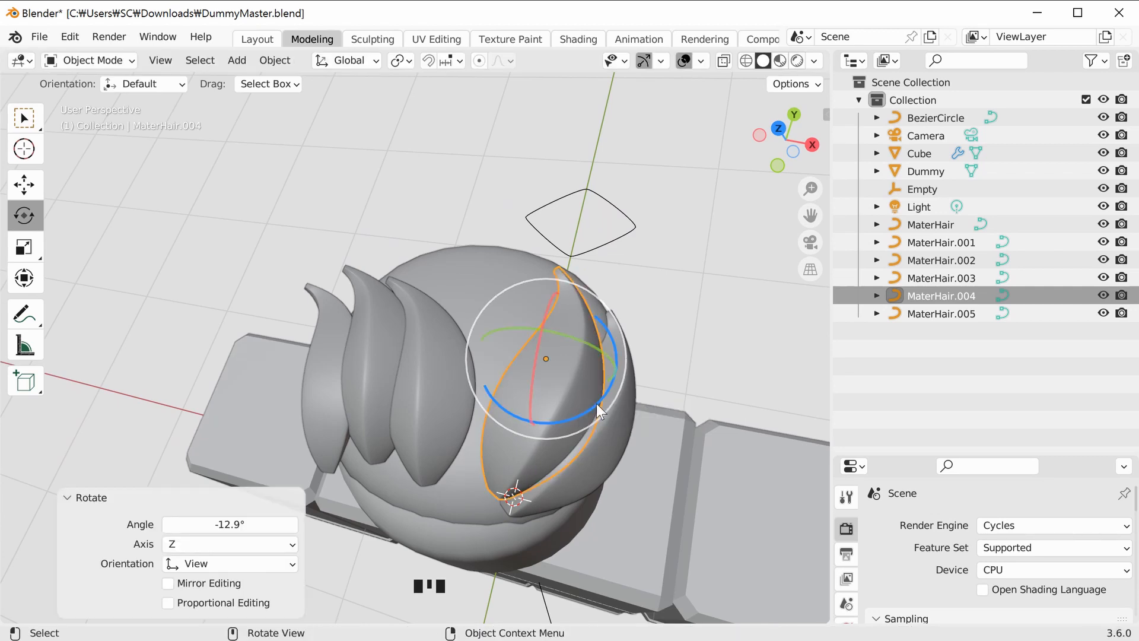
Shift the MaterHair.004 strand slightly toward the middle of the head.
middle_drag(672, 434, 436, 411)
click(40, 189)
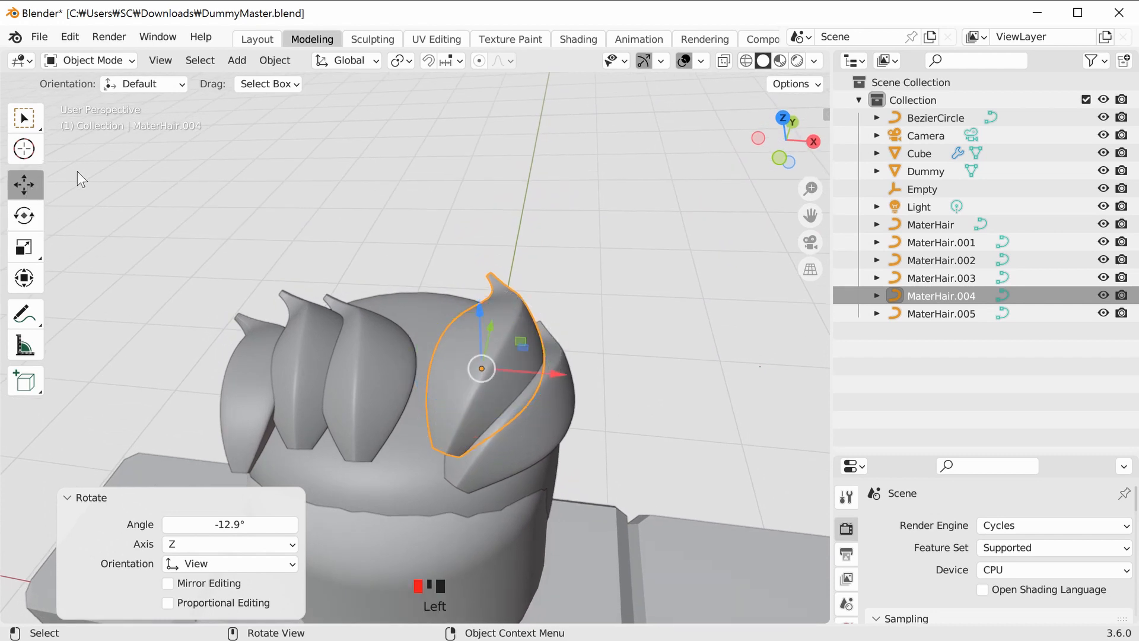
drag(500, 380, 476, 385)
click(619, 284)
Reposition a hair strand on the MaterHair.004 side of the head and lower it slightly.
middle_drag(657, 308, 544, 361)
click(519, 381)
drag(544, 361, 564, 333)
middle_drag(564, 333, 532, 348)
drag(516, 354, 516, 376)
click(632, 314)
Move the MaterHair.005 strand about -0.011 m in X, 0.065 m in Y and 0.007 m in Z.
middle_drag(632, 315, 411, 408)
click(411, 408)
drag(420, 358, 403, 336)
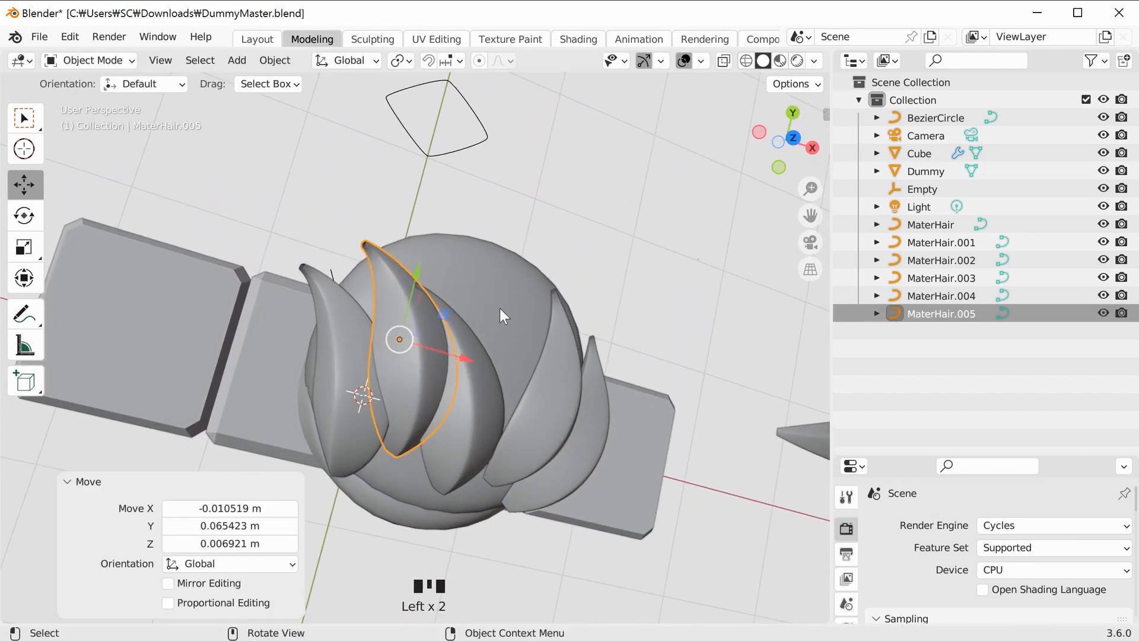
Rotate the MaterHair.002 strand about 15.7° around the view's Z axis.
middle_drag(687, 313, 501, 381)
click(501, 381)
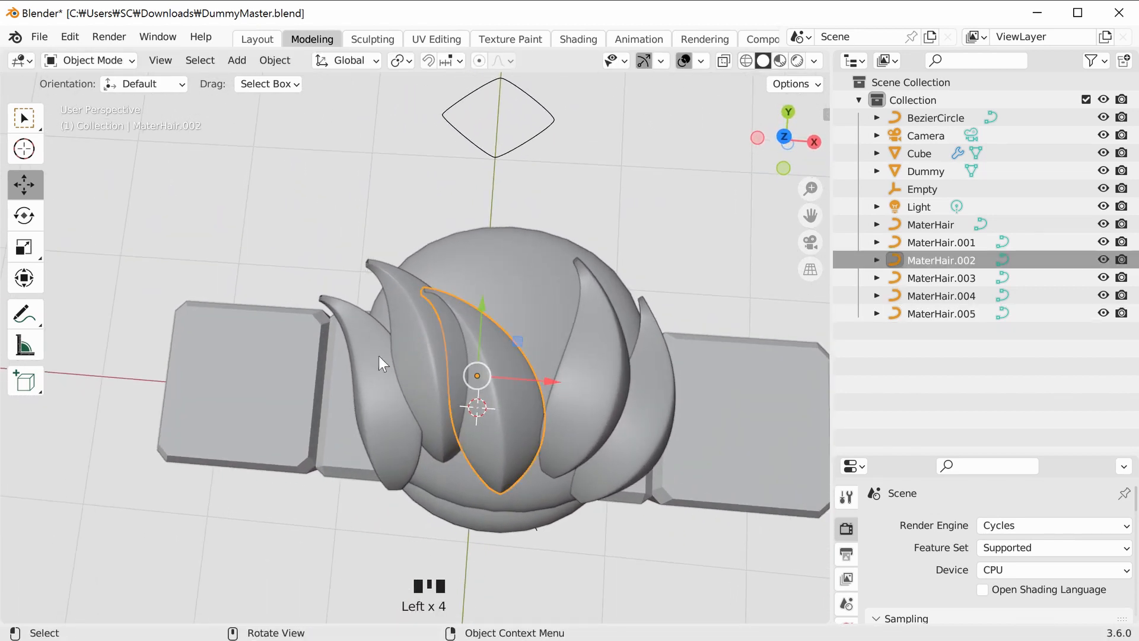
click(29, 220)
drag(554, 365, 555, 387)
Move the MaterHair.002 strand about 0.074 m in X and 0.047 m in Y into the gap beside MaterHair.004.
click(23, 185)
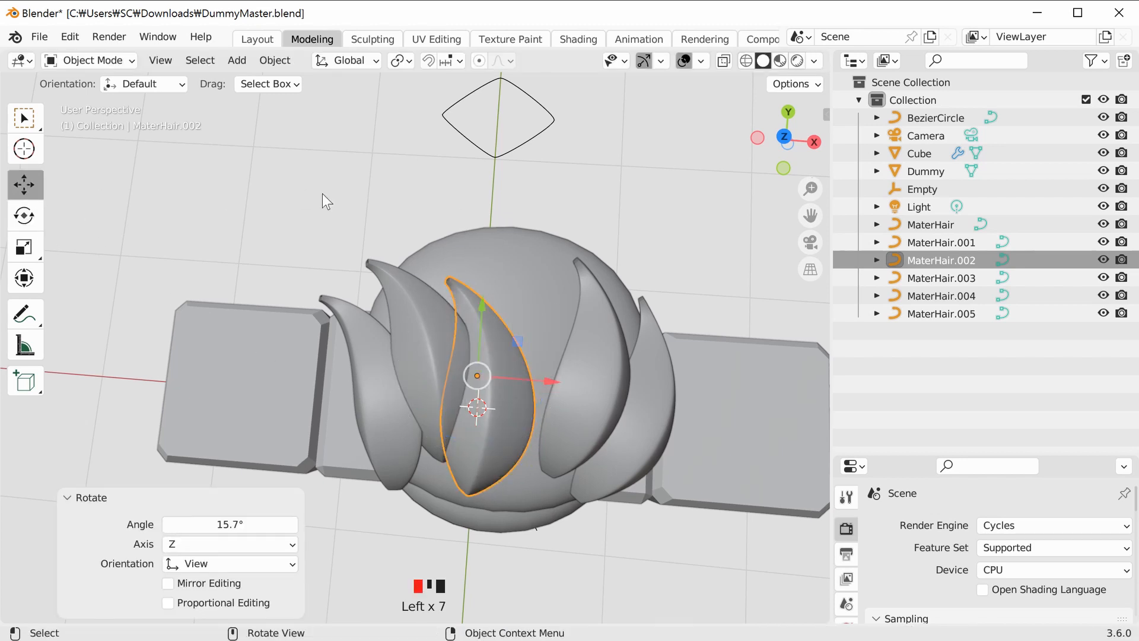
drag(488, 372, 542, 330)
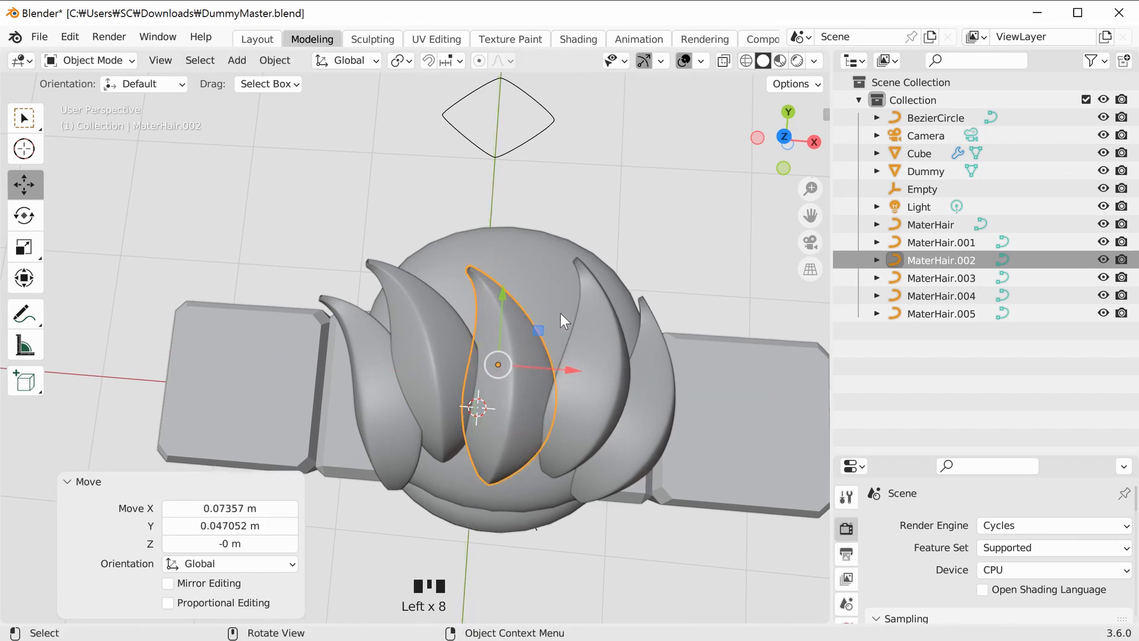
click(695, 249)
middle_drag(712, 451, 649, 436)
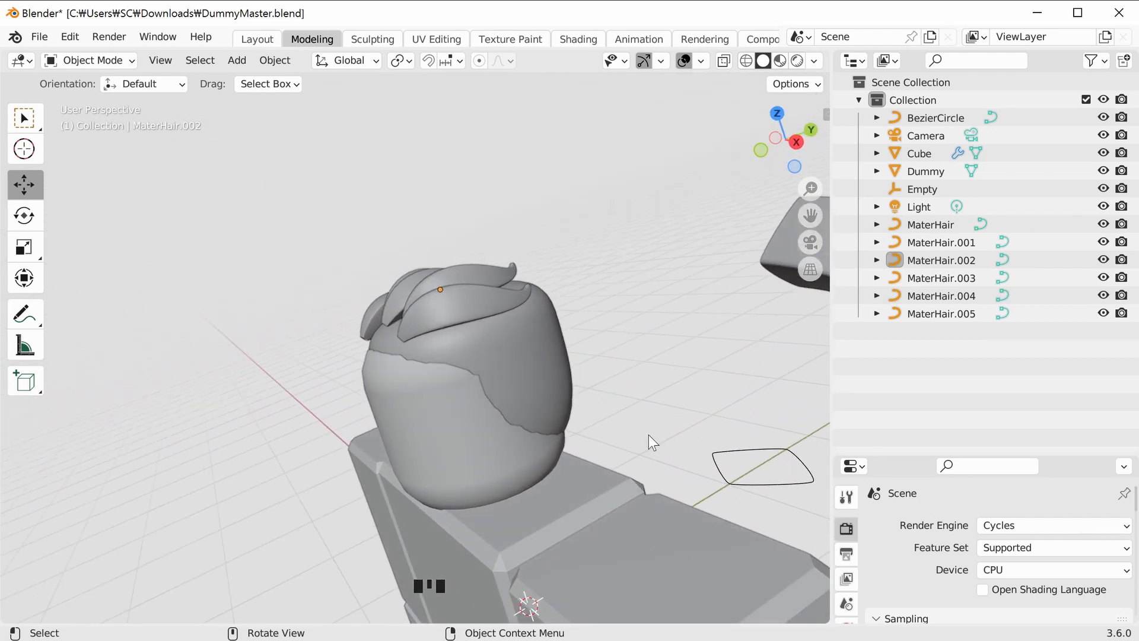
Set the MaterHair.001 strand's origin to its geometry.
middle_drag(504, 389, 507, 343)
click(560, 314)
right_click(507, 344)
mouse_move(508, 343)
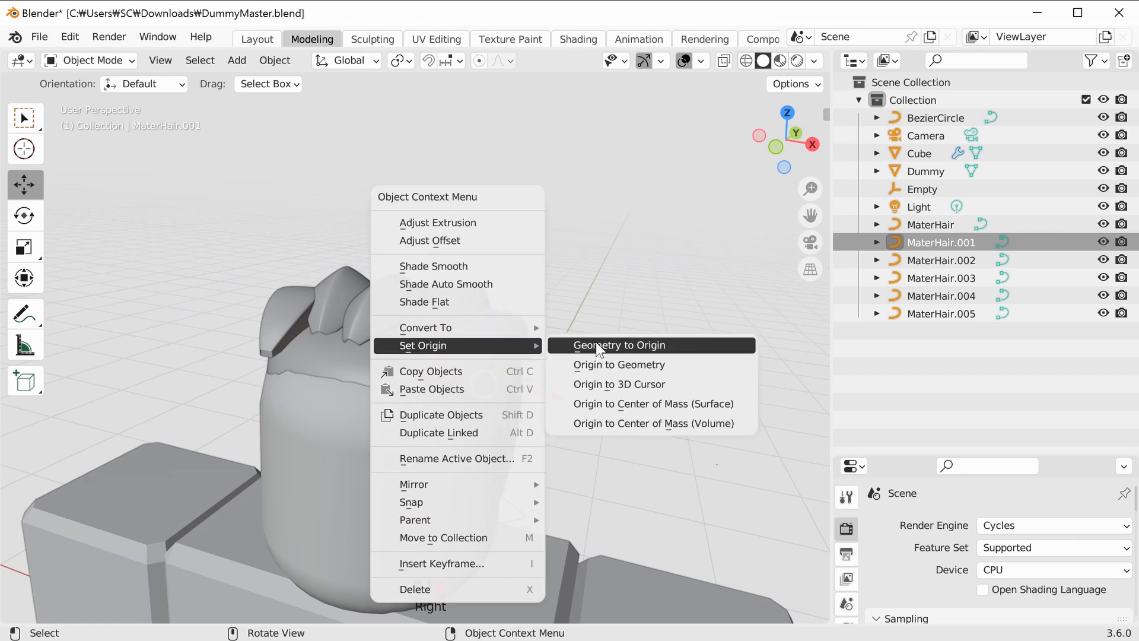
click(650, 368)
middle_drag(623, 391, 613, 387)
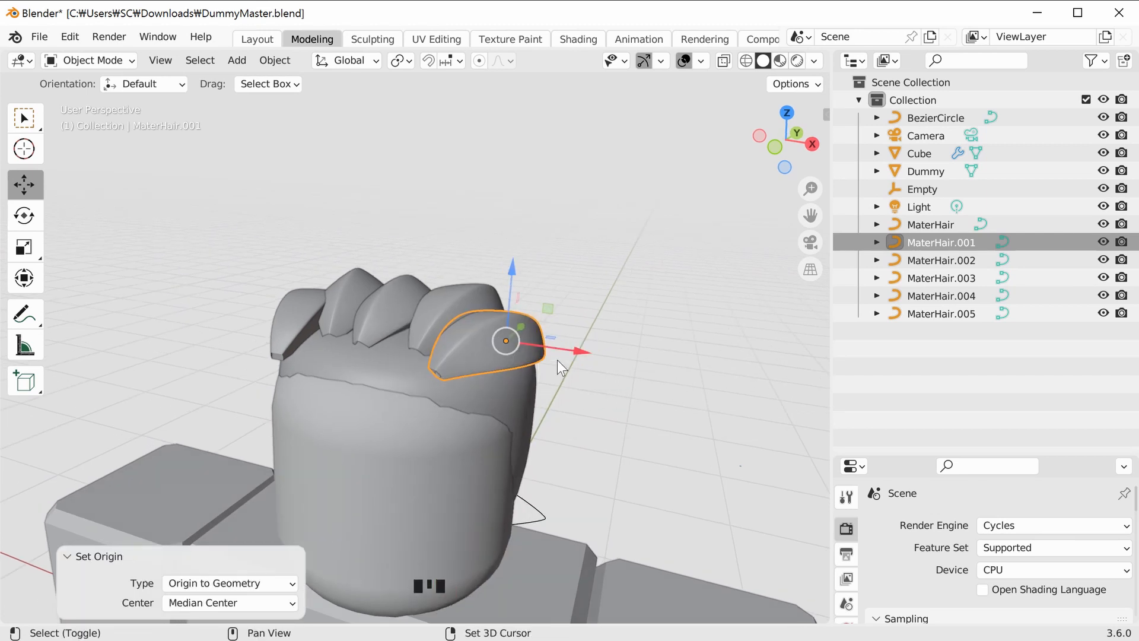
In front view, duplicate the MaterHair.001 strand, placing the copy about 0.180 m in X and -0.200 m in Z.
click(775, 147)
ctrl+middle_drag(659, 387, 696, 360)
ctrl+middle_drag(611, 419, 520, 369)
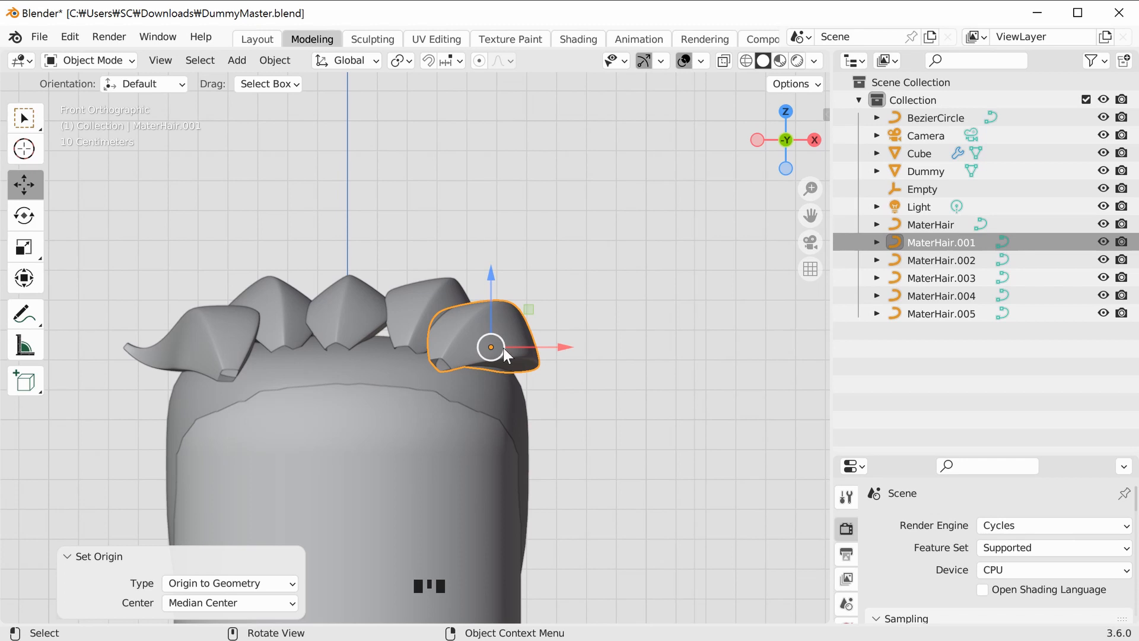
key(shift+d)
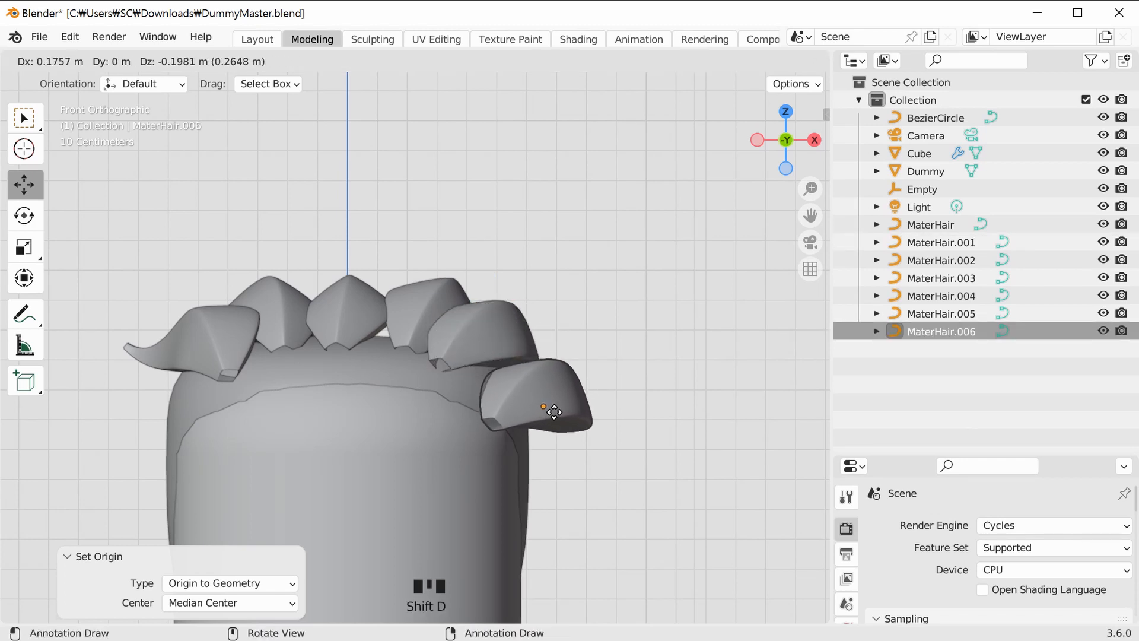
click(554, 412)
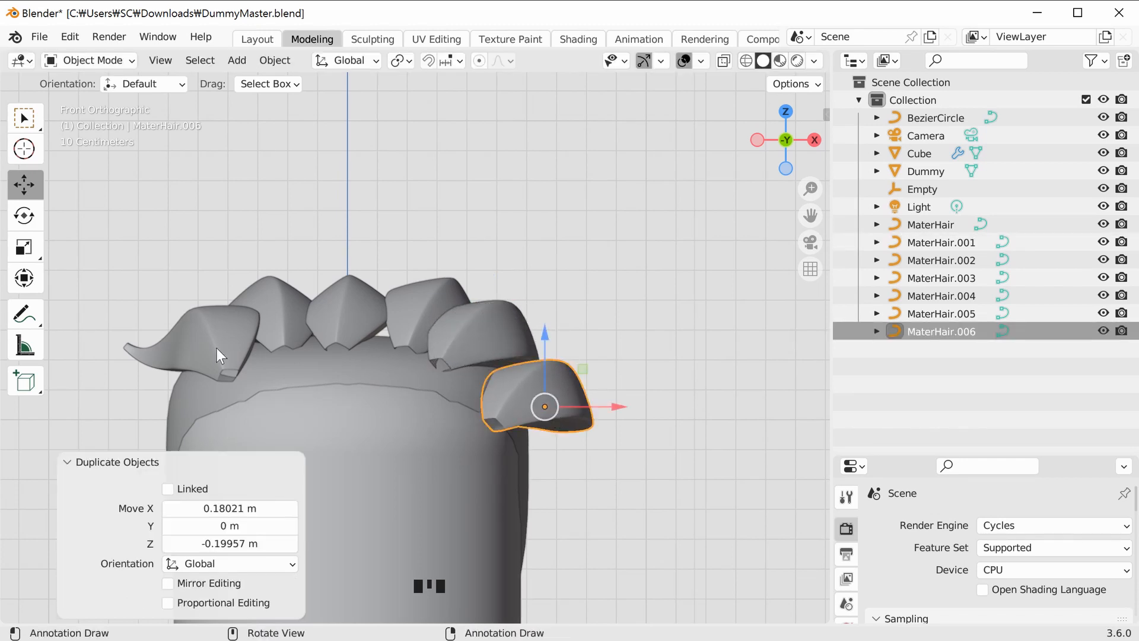
Duplicate the outermost strand on the opposite side of the head, placing the copy about -0.155 m in X and -0.219 m in Z.
click(229, 358)
key(shift+d)
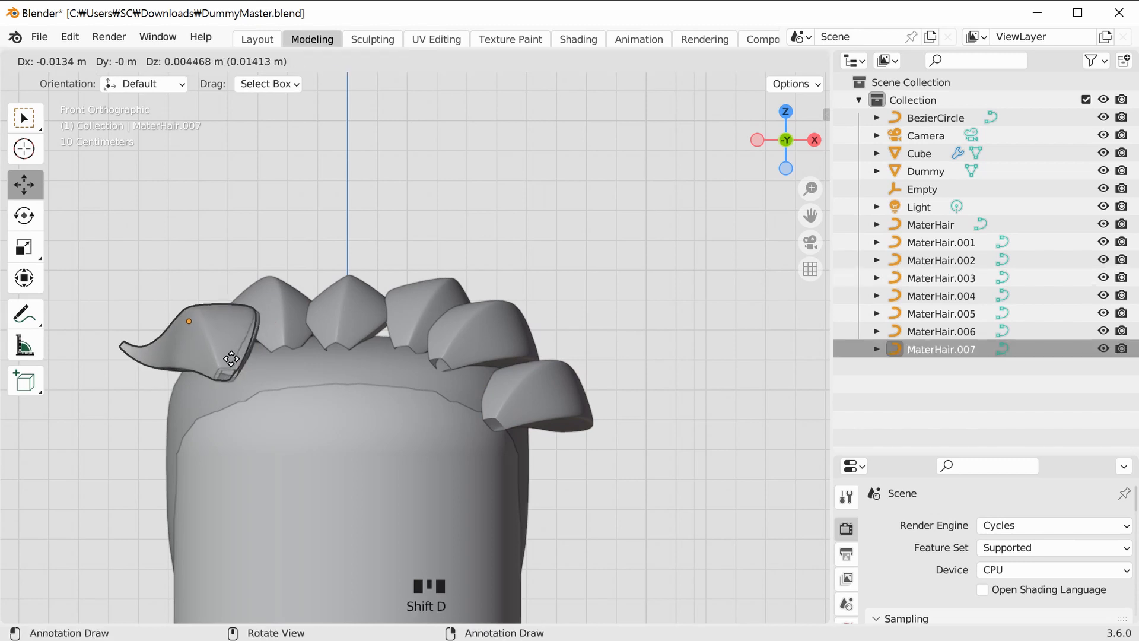
click(191, 423)
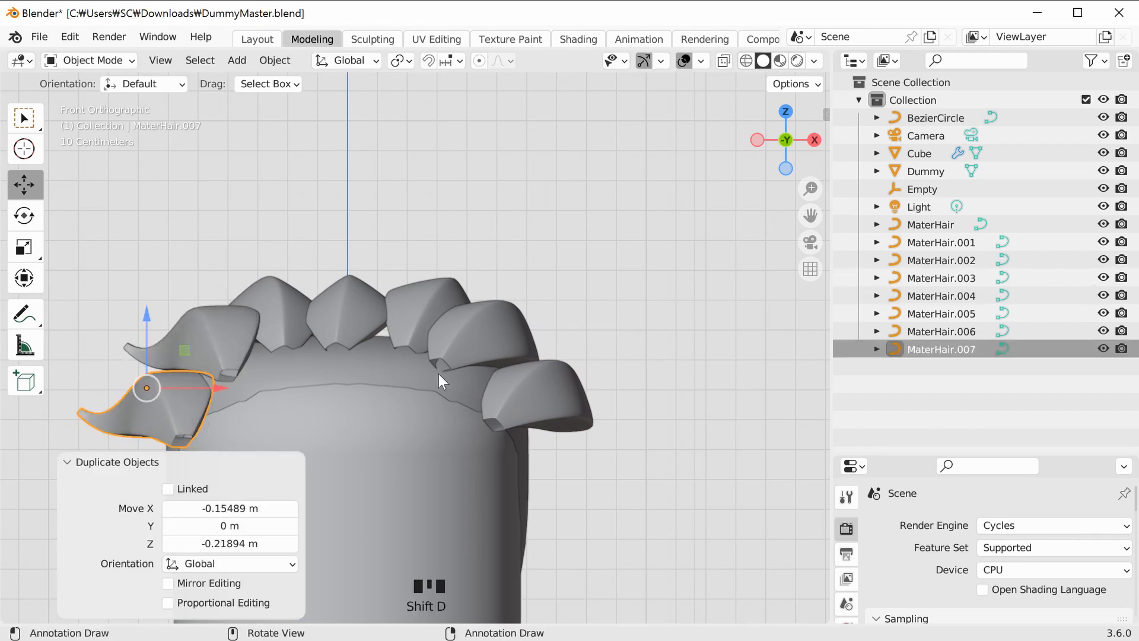
click(673, 369)
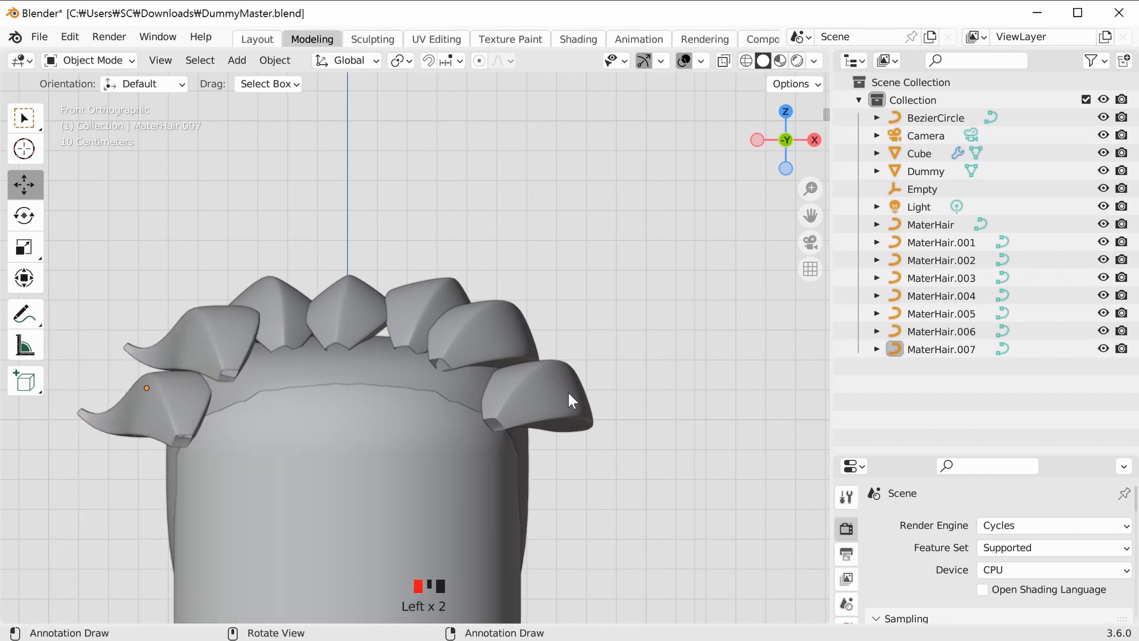
In Edit Mode, tilt all control points of the MaterHair.006 strand to fit the side of the head, finishing with a 2.82° tilt.
click(568, 394)
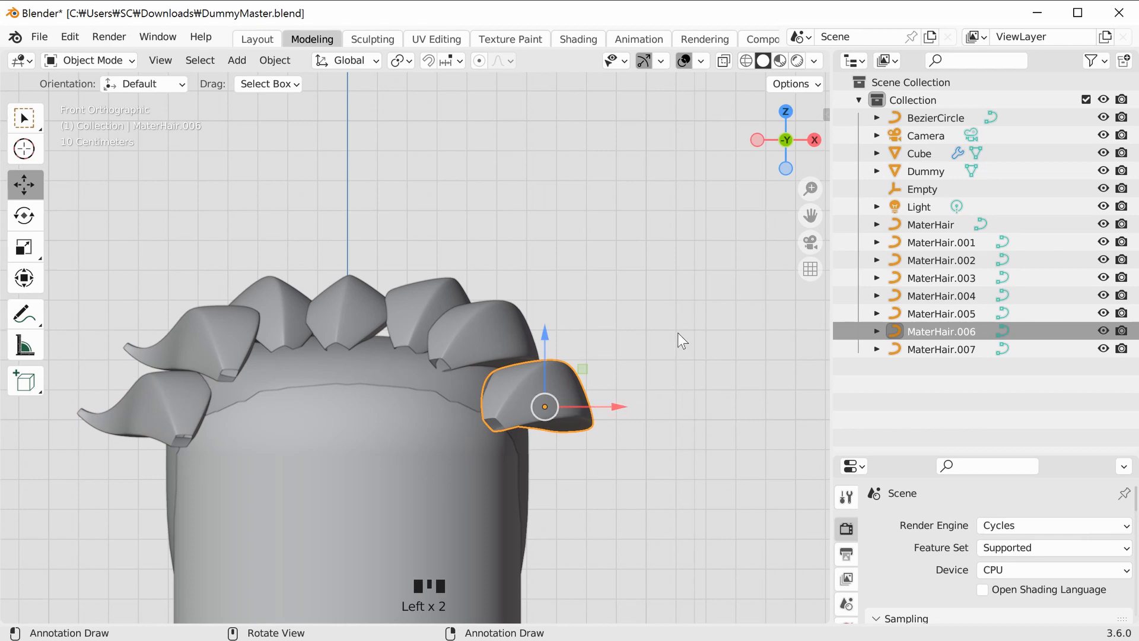
drag(781, 148, 764, 231)
middle_drag(736, 320, 581, 457)
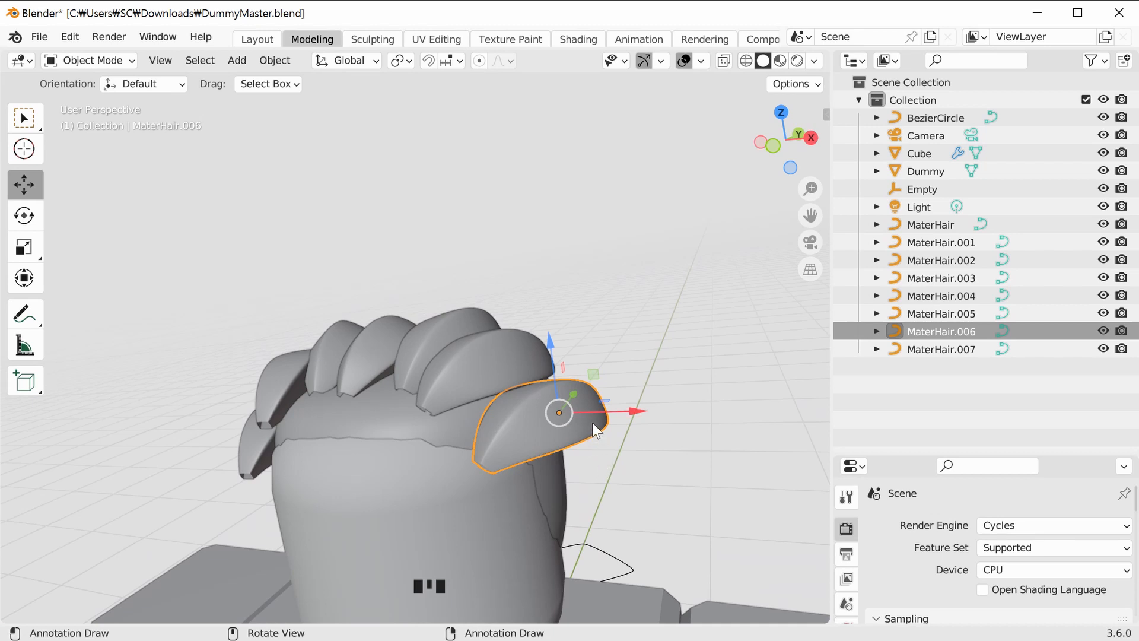
key(Tab)
drag(666, 479, 401, 340)
middle_drag(668, 386, 587, 351)
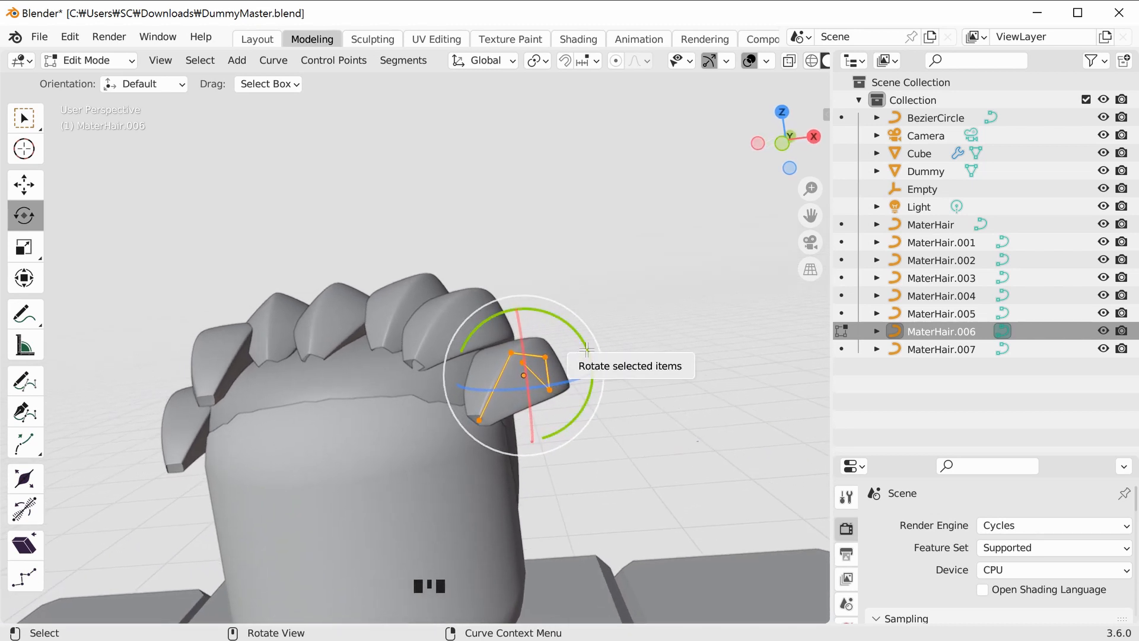
click(25, 510)
drag(542, 376, 537, 410)
middle_drag(683, 403, 593, 374)
drag(586, 331, 578, 337)
middle_drag(579, 337, 237, 249)
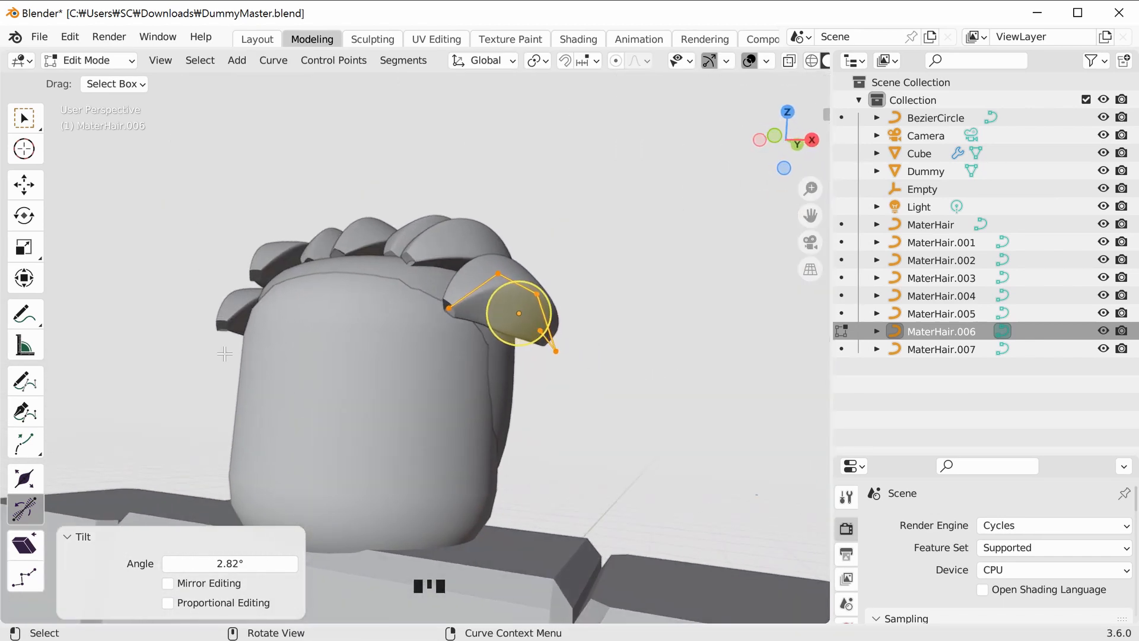
Shift all of MaterHair.006's control points slightly along X toward the head.
click(23, 184)
middle_drag(540, 331, 492, 301)
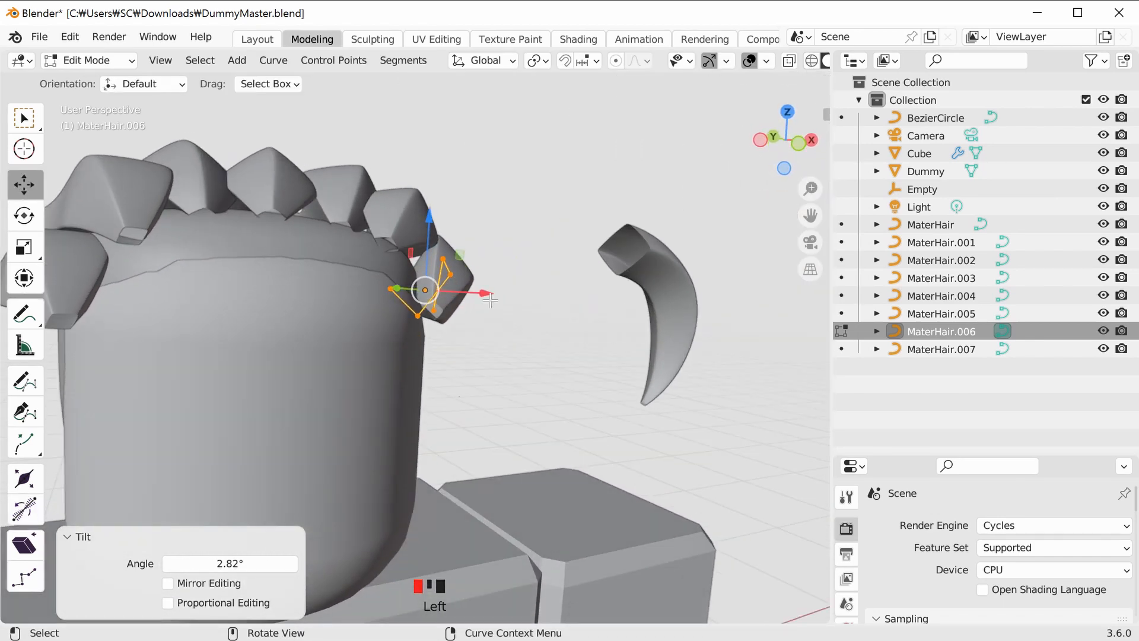
drag(481, 298, 476, 300)
click(488, 359)
scroll(493, 380, down, 3)
mouse_move(492, 380)
middle_down()
mouse_move(506, 392)
mouse_move(486, 384)
middle_up()
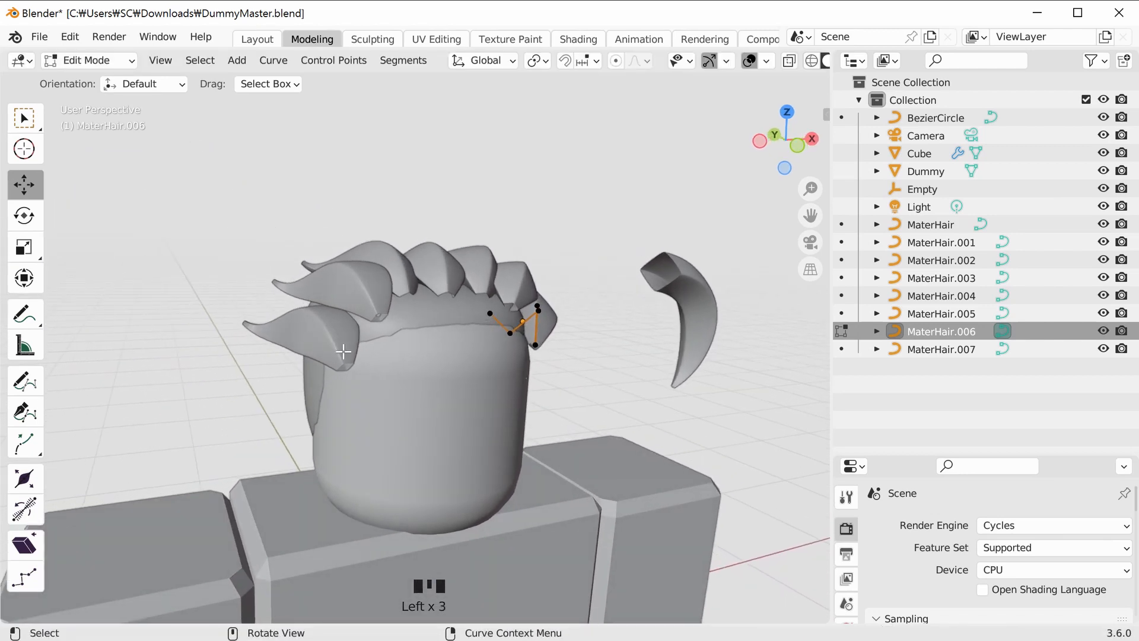
Tilt all control points of the MaterHair.007 strand by about -44.4° to fit the side of the head.
key(Tab)
click(334, 341)
key(Tab)
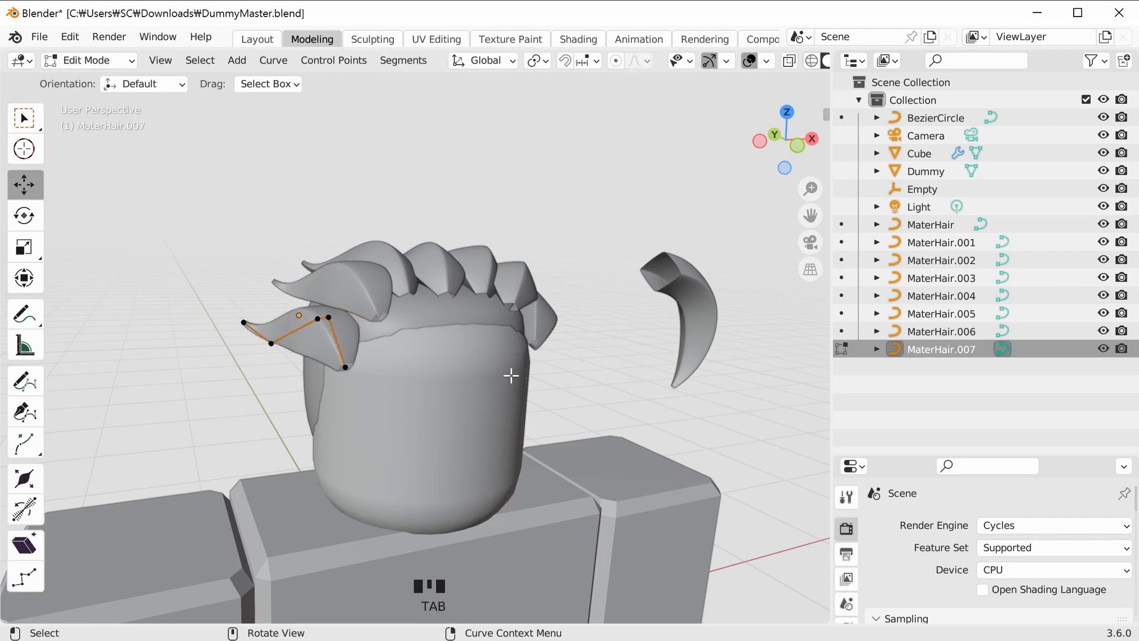
drag(240, 309, 360, 413)
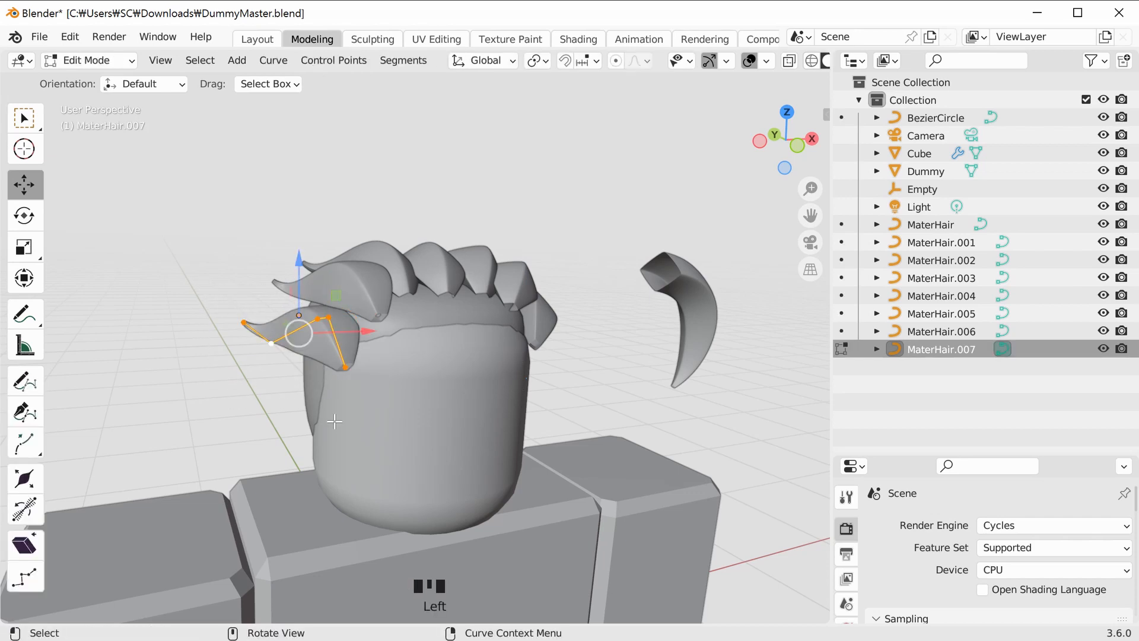
click(26, 514)
middle_drag(356, 403, 316, 286)
drag(315, 286, 306, 252)
middle_drag(511, 351, 683, 415)
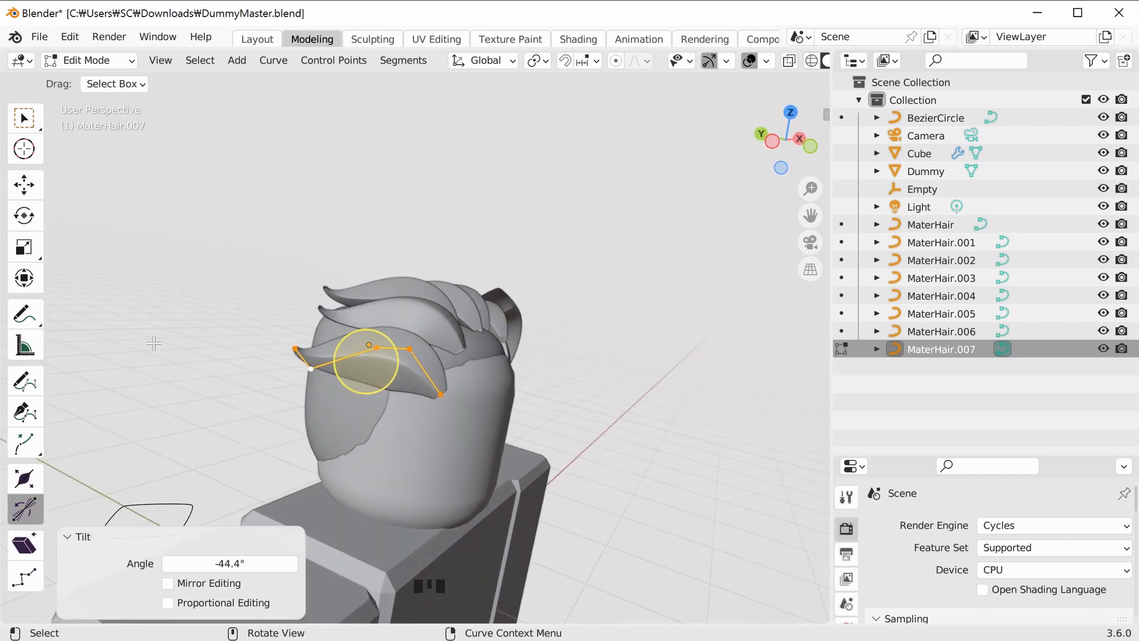
Move all of MaterHair.007's control points along Y toward the back of the head.
click(32, 187)
middle_drag(424, 386, 367, 383)
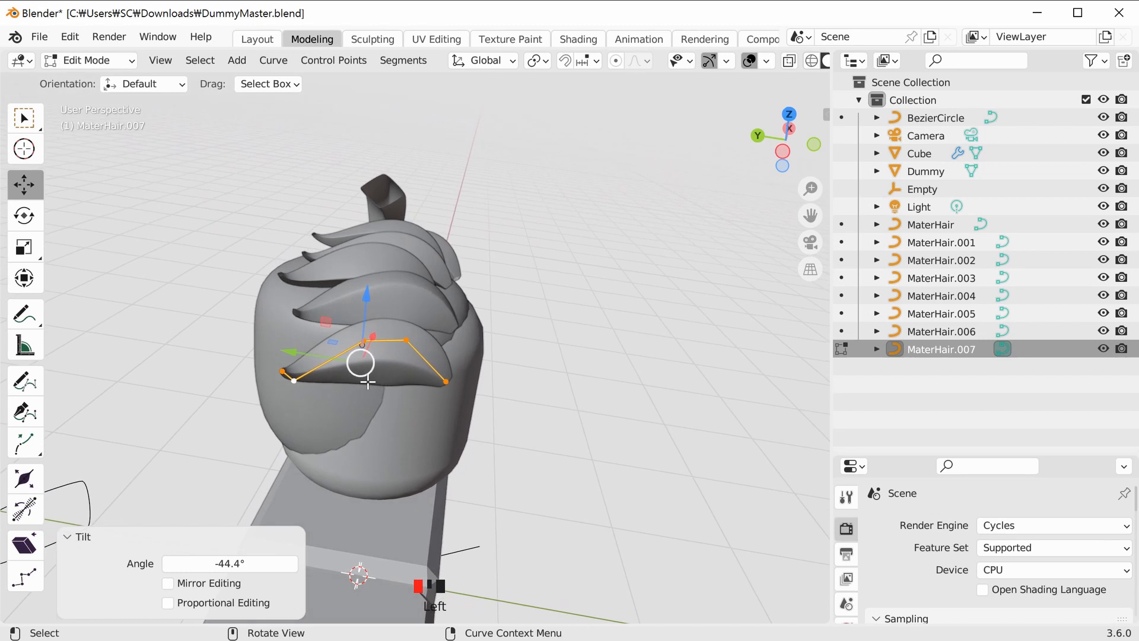
drag(299, 352, 259, 360)
Reposition the front end control point of the MaterHair.007 strand against the head.
click(415, 378)
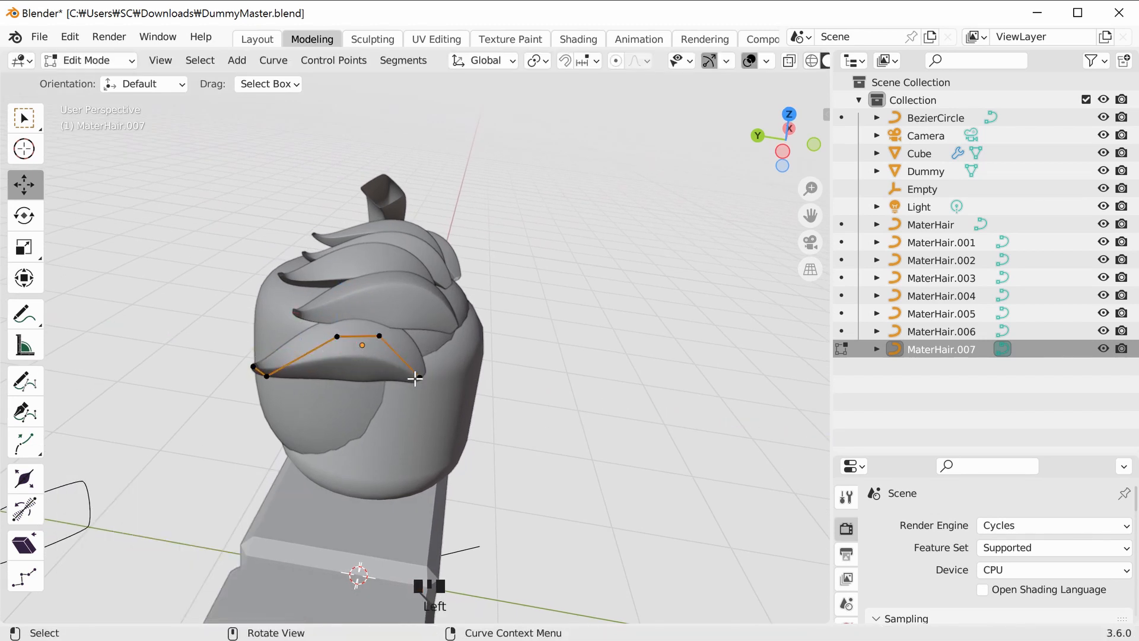
drag(438, 322, 438, 284)
drag(348, 338, 363, 342)
drag(446, 294, 451, 277)
drag(581, 404, 482, 444)
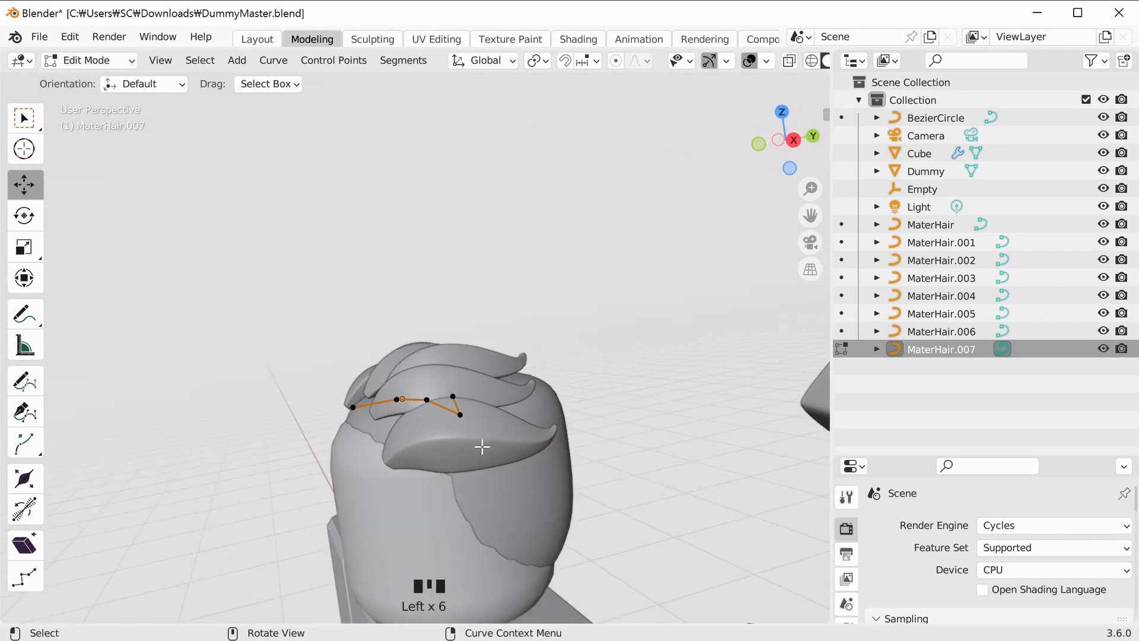
Move all control points of the MaterHair.006 strand along Y toward the back of the head.
key(Tab)
click(501, 440)
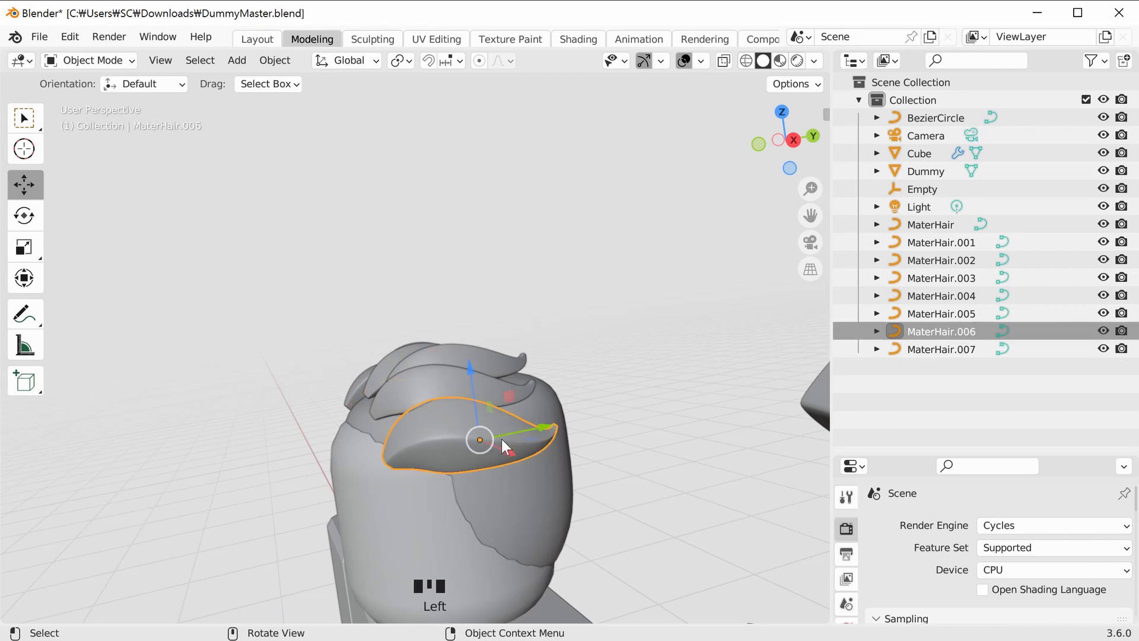
key(Tab)
drag(640, 464, 354, 429)
drag(616, 528, 615, 527)
drag(557, 446, 587, 438)
click(496, 511)
Adjust the front end control point of the MaterHair.006 strand to follow the side of the head.
click(428, 481)
middle_drag(429, 481, 467, 500)
drag(445, 490, 534, 478)
click(527, 461)
click(581, 450)
middle_drag(563, 451, 640, 465)
Lower the three front control points of the MaterHair.007 strand about 0.027 m in Z.
key(Tab)
click(422, 423)
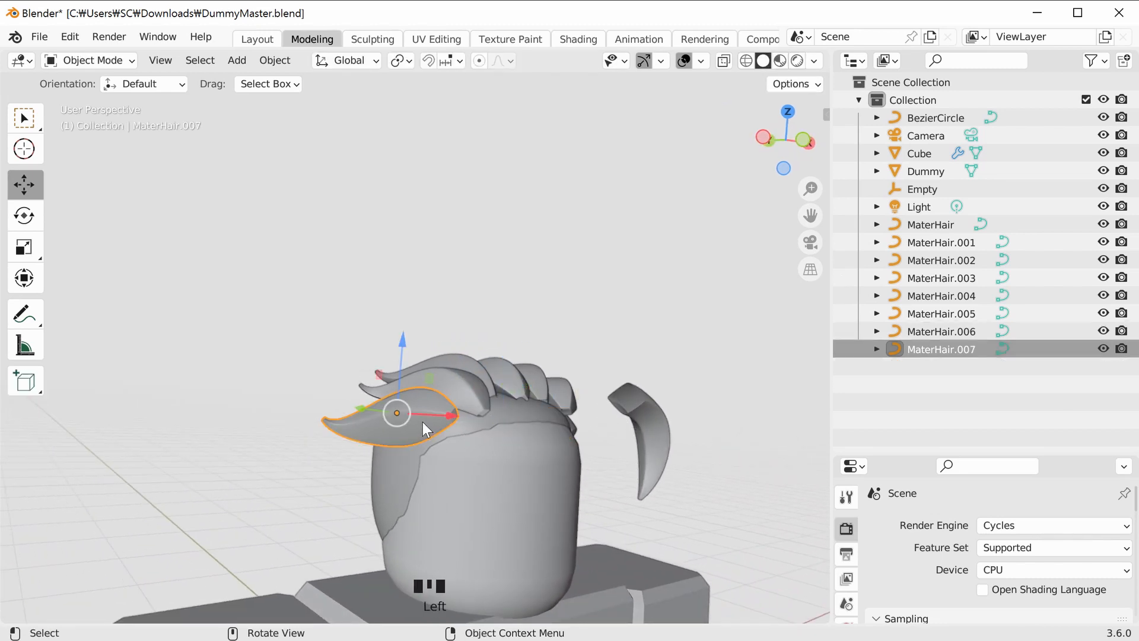
key(Tab)
middle_drag(578, 390, 371, 376)
drag(347, 335, 496, 423)
drag(437, 340, 453, 366)
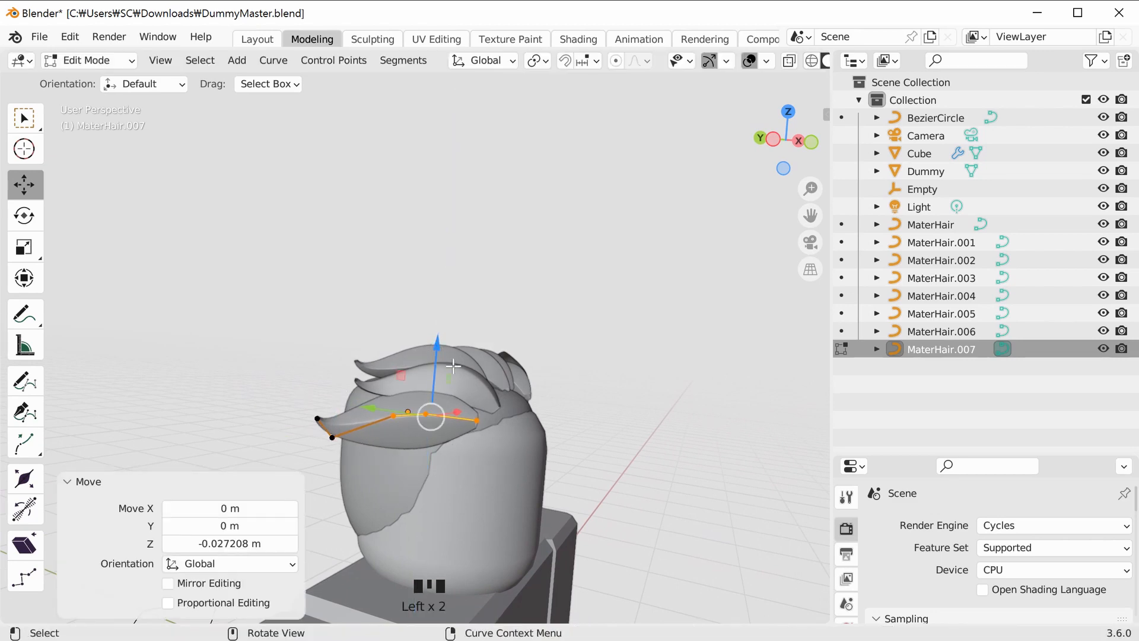
click(653, 465)
Shift MaterHair.007's front end control point slightly along Y.
middle_drag(648, 463, 494, 411)
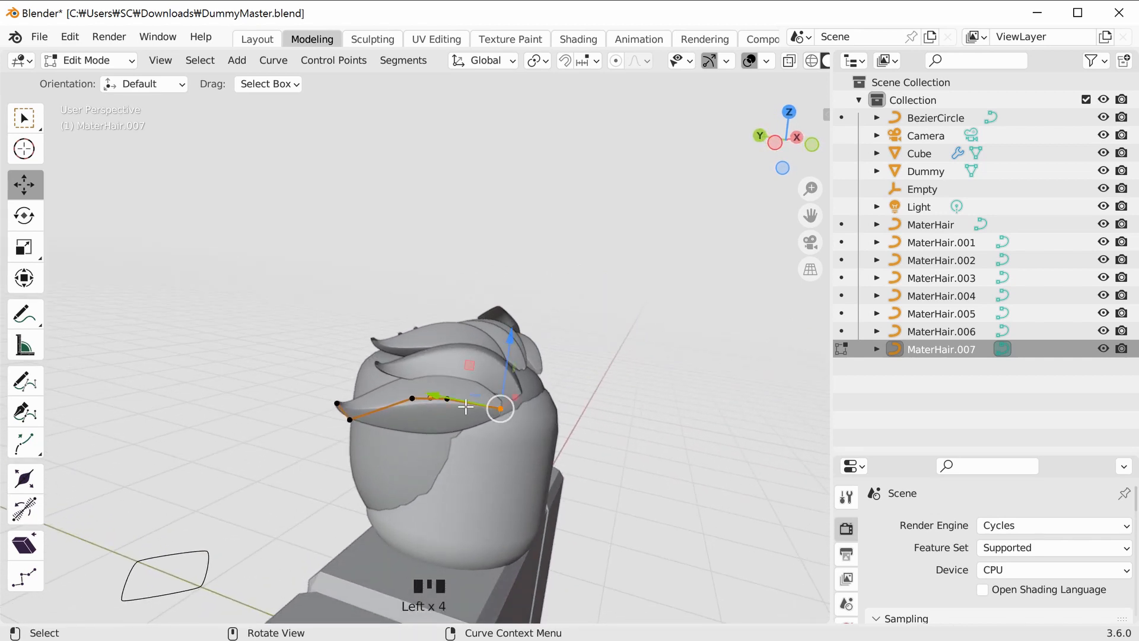
mouse_move(435, 396)
mouse_down()
mouse_move(422, 396)
mouse_move(439, 394)
mouse_up()
click(594, 446)
Reposition a single control point of the MaterHair.007 strand to refine its curve along the head.
middle_drag(593, 447, 676, 518)
click(402, 405)
scroll(479, 448, up, 1)
drag(477, 425, 502, 431)
middle_drag(502, 431, 512, 399)
drag(493, 360, 505, 345)
click(361, 538)
Pull the rear tip of the MaterHair.007 strand closer to the back of the head.
scroll(362, 538, down, 5)
middle_drag(361, 538, 554, 505)
scroll(607, 419, up, 2)
scroll(606, 419, up, 2)
drag(552, 478, 541, 522)
drag(473, 486, 440, 488)
click(616, 445)
scroll(616, 445, down, 1)
middle_drag(616, 445, 397, 465)
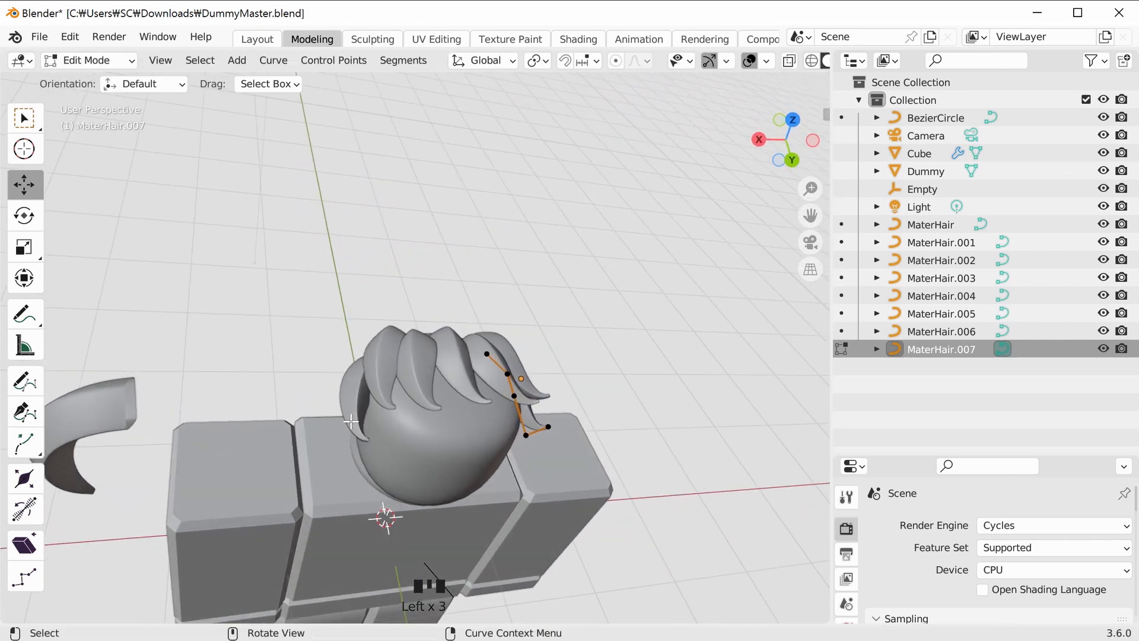
Move the rear tip control points of the MaterHair.006 strand along X toward the back of the head.
key(Tab)
click(348, 418)
key(Tab)
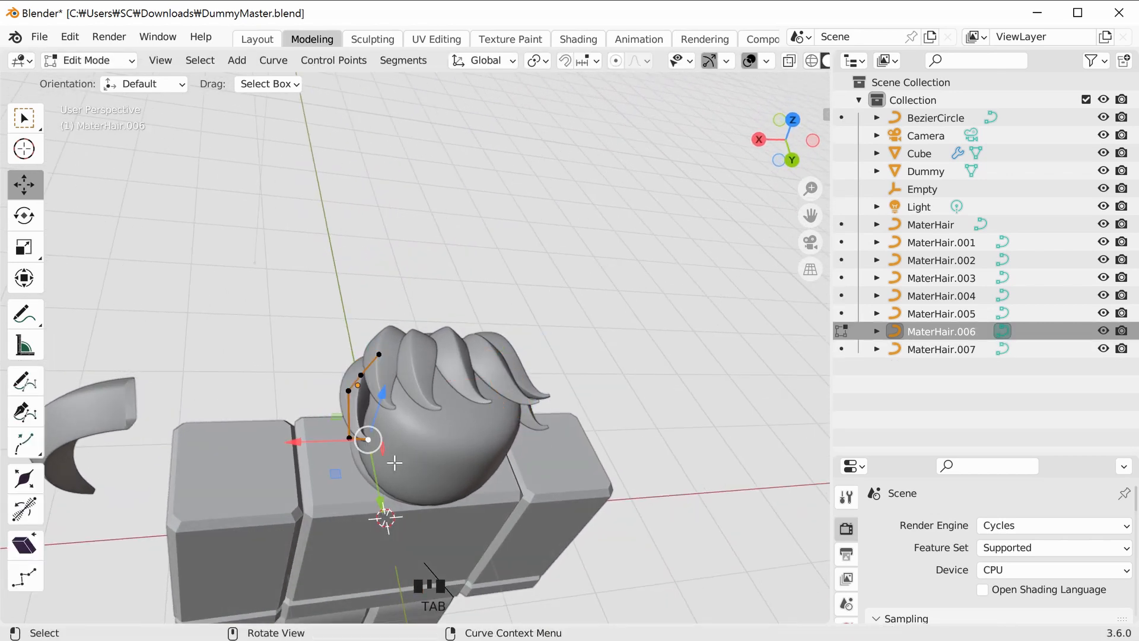
drag(263, 412, 392, 489)
drag(296, 451, 320, 446)
click(661, 391)
middle_drag(682, 391, 356, 372)
middle_drag(636, 414, 668, 446)
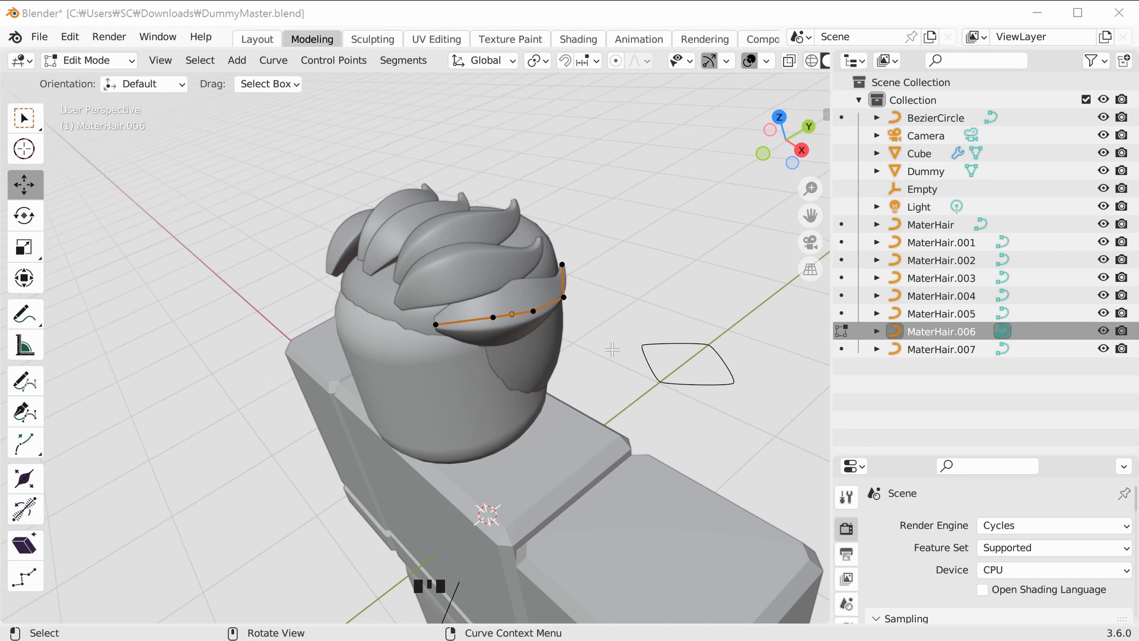
Duplicate the MaterHair.004 strand and place the copy behind it, offset about -0.06 m in X, 0.42 m in Y and 0.09 m in Z.
click(118, 61)
click(104, 85)
click(667, 292)
middle_drag(667, 292, 532, 414)
click(472, 409)
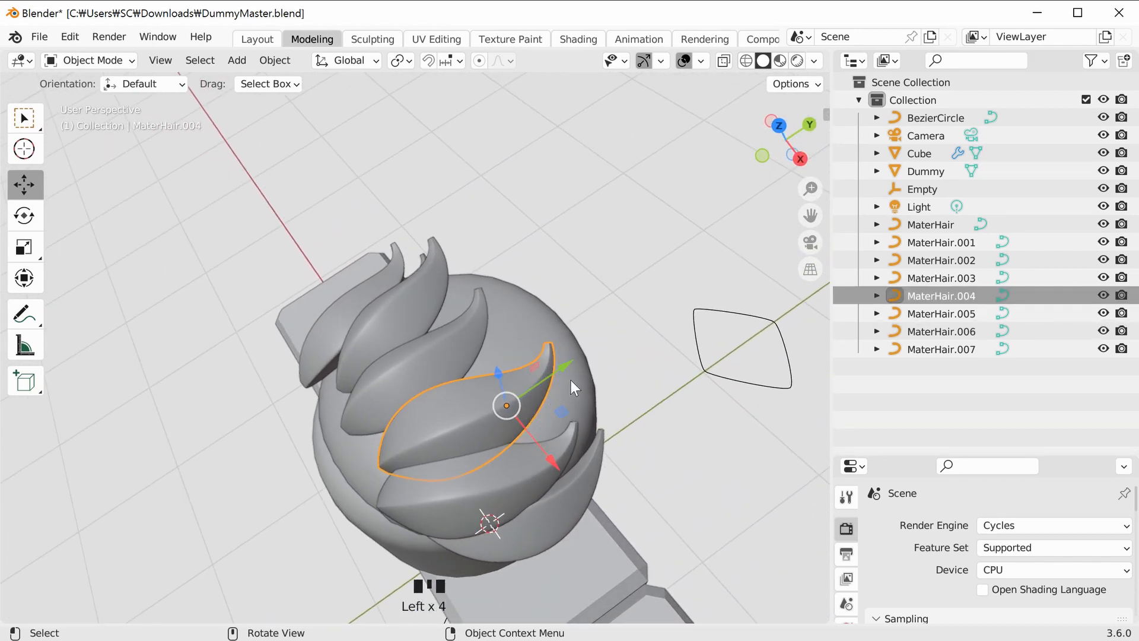
key(shift+d)
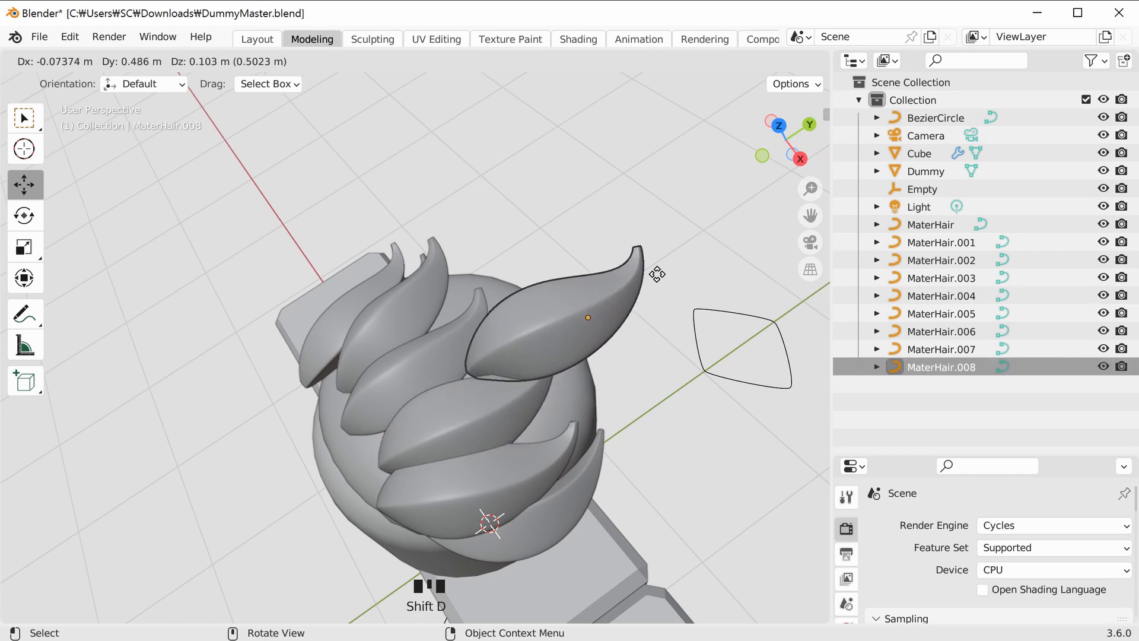
click(646, 288)
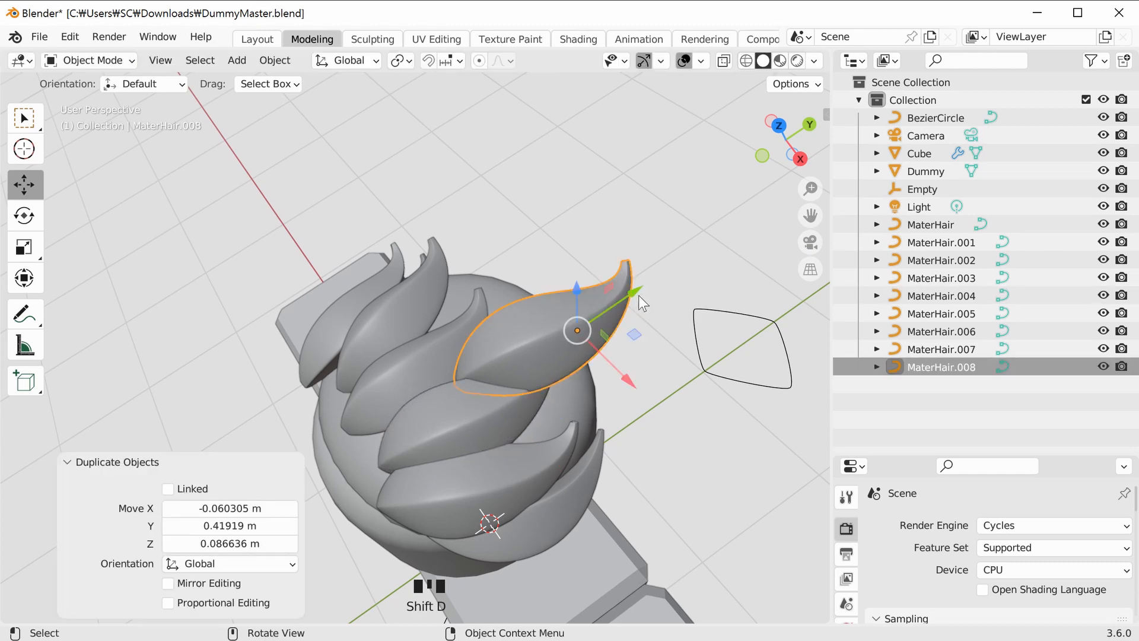
Scale down the new MaterHair.008 strand uniformly so it is clearly smaller than its source strand.
click(26, 255)
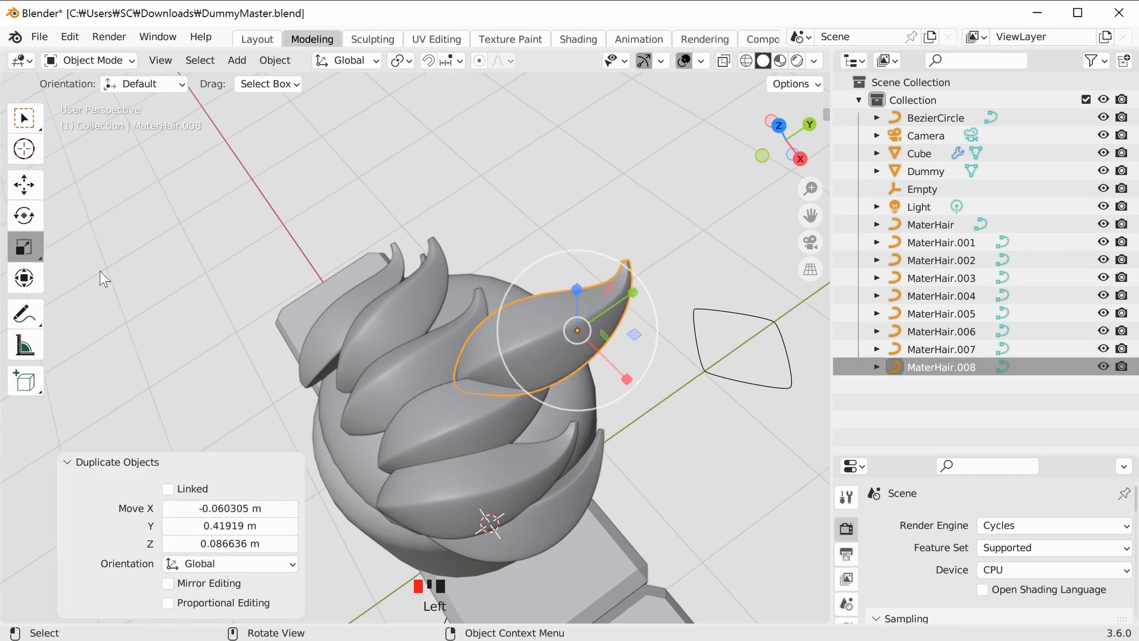
drag(577, 336, 605, 309)
click(687, 247)
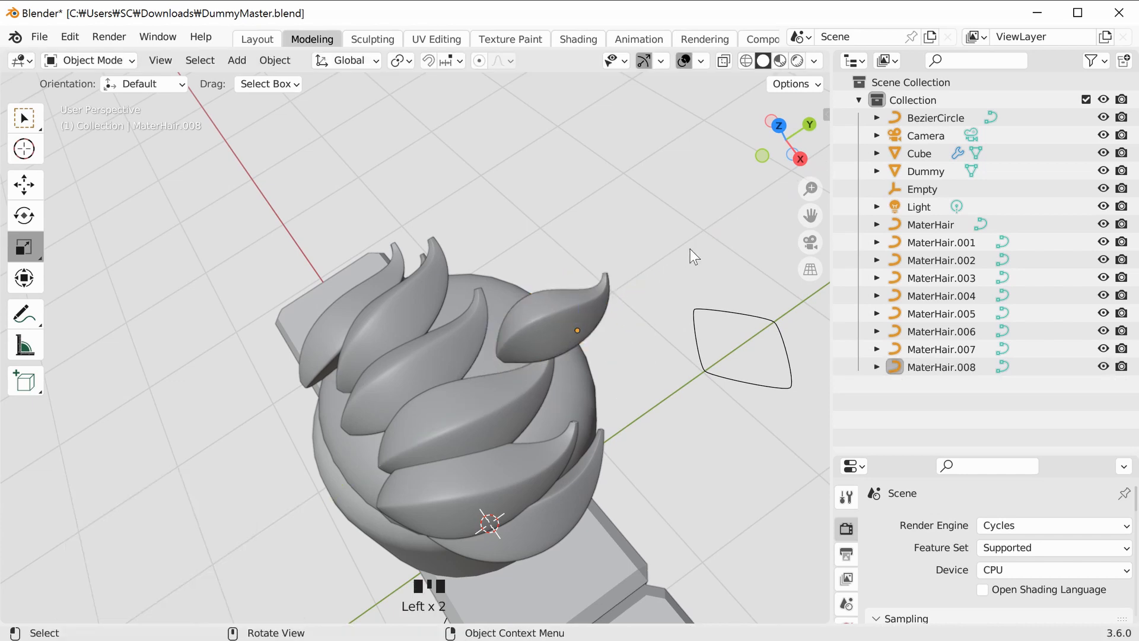
Move the MaterHair.008 strand into place against the back of the head.
middle_drag(714, 275, 354, 328)
click(549, 447)
click(22, 188)
drag(584, 395, 597, 425)
drag(679, 490, 620, 487)
Adjust the radius of the two control points behind the front end of the MaterHair.008 strand.
middle_drag(620, 488, 549, 380)
key(Tab)
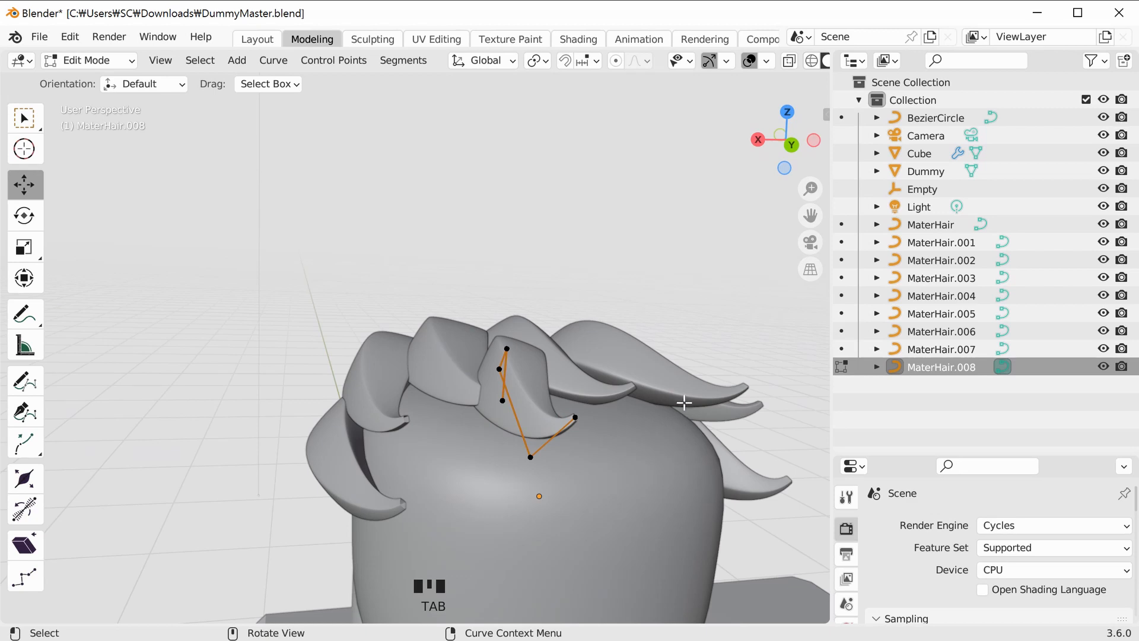
middle_drag(694, 389, 433, 375)
drag(411, 359, 474, 403)
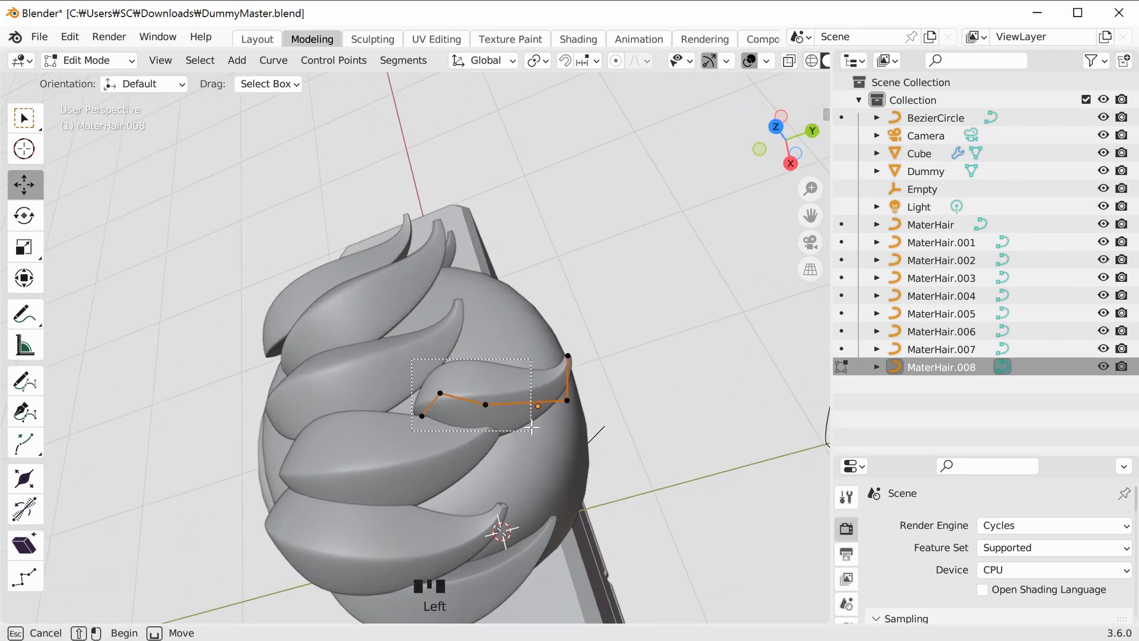
drag(532, 428, 515, 359)
drag(427, 347, 552, 436)
middle_drag(553, 436, 62, 469)
scroll(478, 453, up, 4)
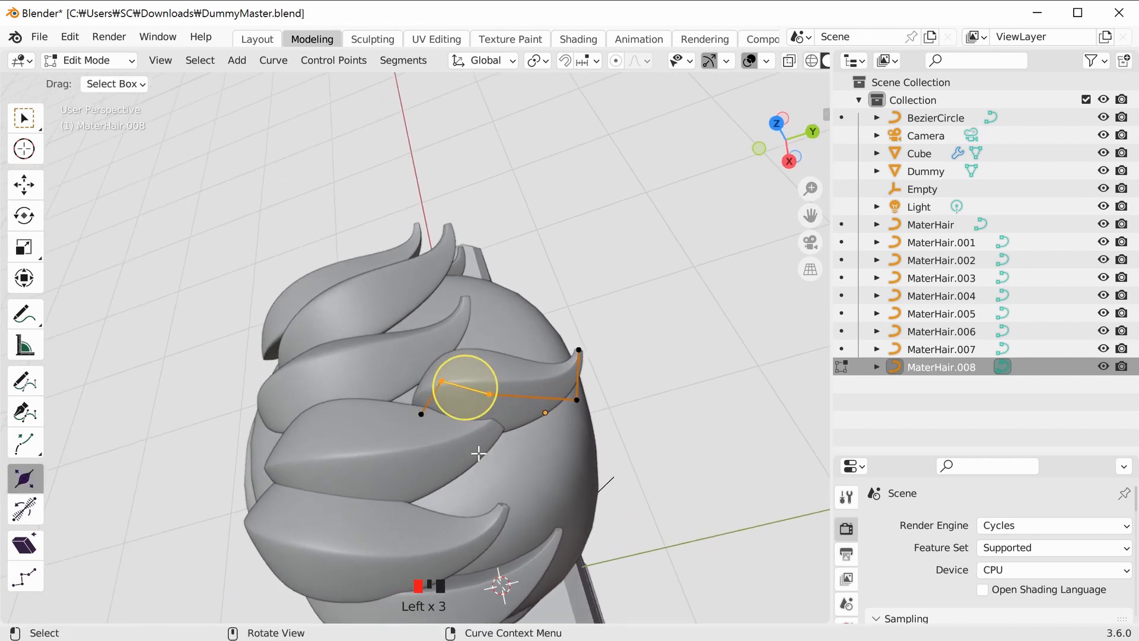
drag(478, 407, 464, 389)
Move MaterHair.008's front end control point about -0.02 m in X, -0.07 m in Y and -0.03 m in Z.
click(411, 406)
middle_drag(458, 439, 508, 470)
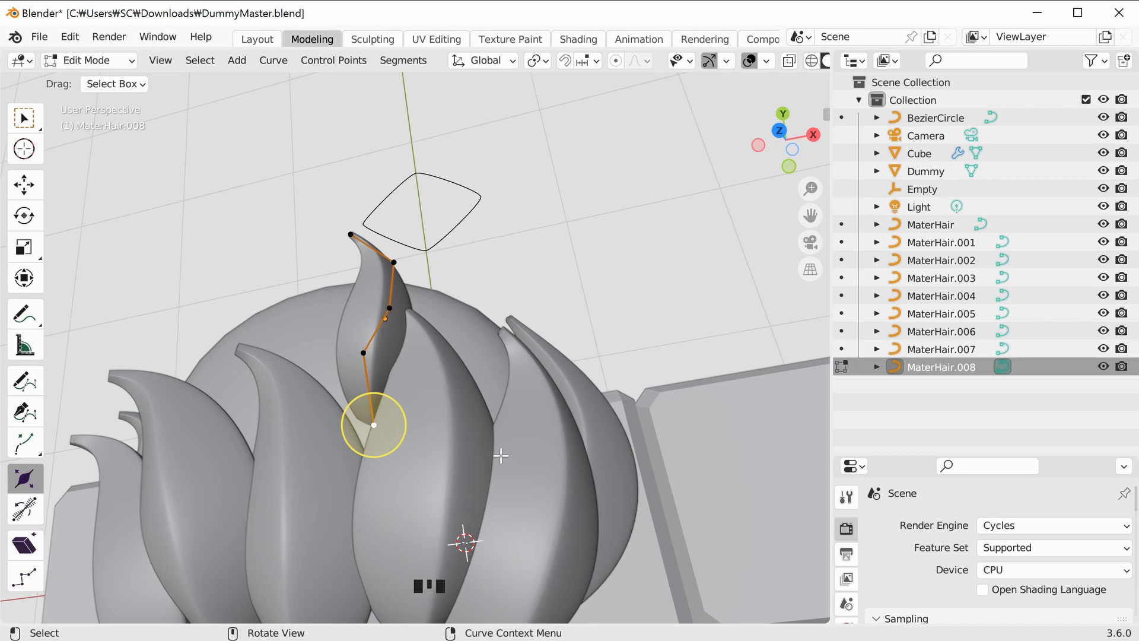
key(g)
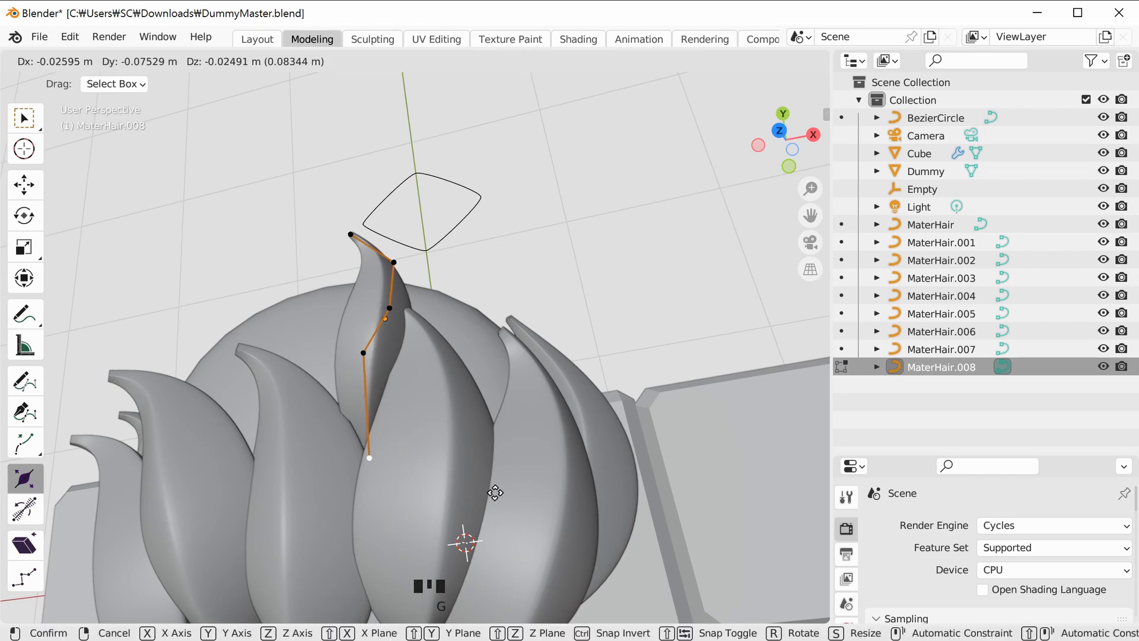
click(495, 492)
Tilt all control points of the MaterHair.008 strand by about -21.2°.
middle_drag(610, 411, 593, 434)
drag(391, 273, 438, 326)
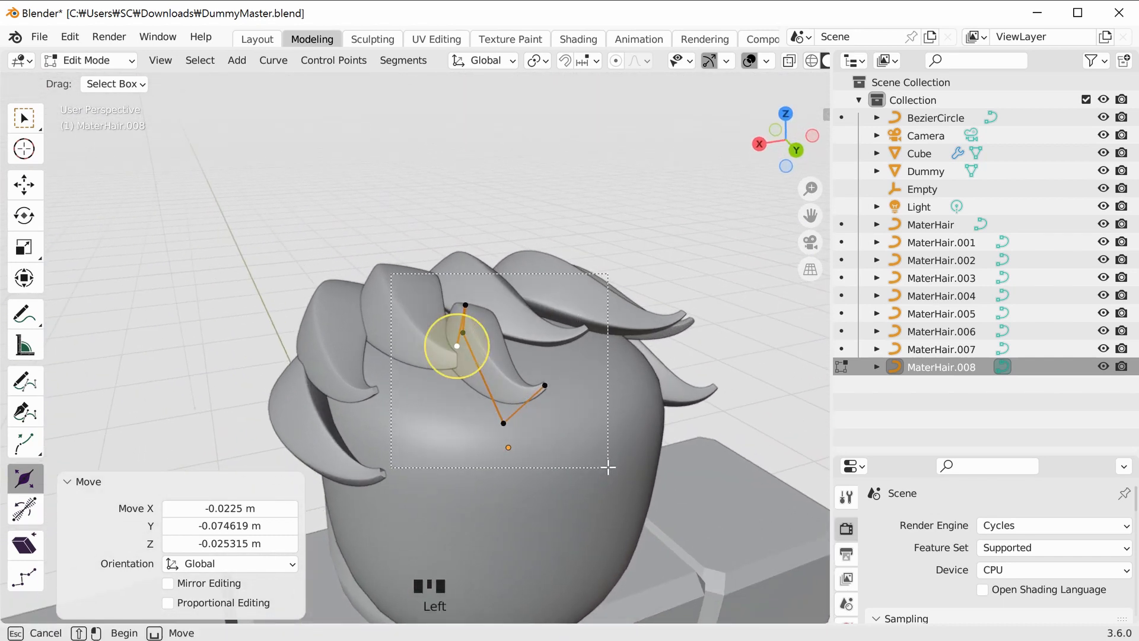
drag(608, 467, 623, 455)
middle_drag(623, 455, 350, 483)
click(24, 514)
middle_drag(515, 356, 534, 381)
mouse_move(540, 378)
mouse_down()
mouse_move(542, 392)
mouse_move(543, 374)
mouse_up()
Tilt only the three rear control points of the MaterHair.008 strand.
middle_drag(542, 375, 444, 385)
middle_drag(704, 419, 625, 342)
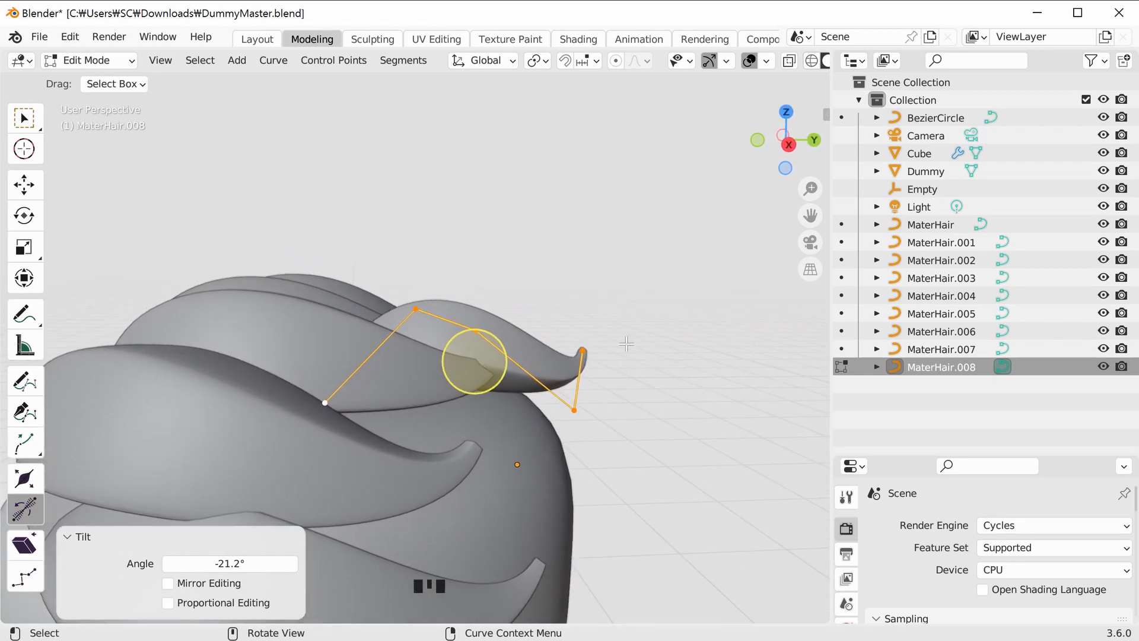
click(641, 318)
drag(639, 303, 543, 446)
drag(464, 456, 466, 456)
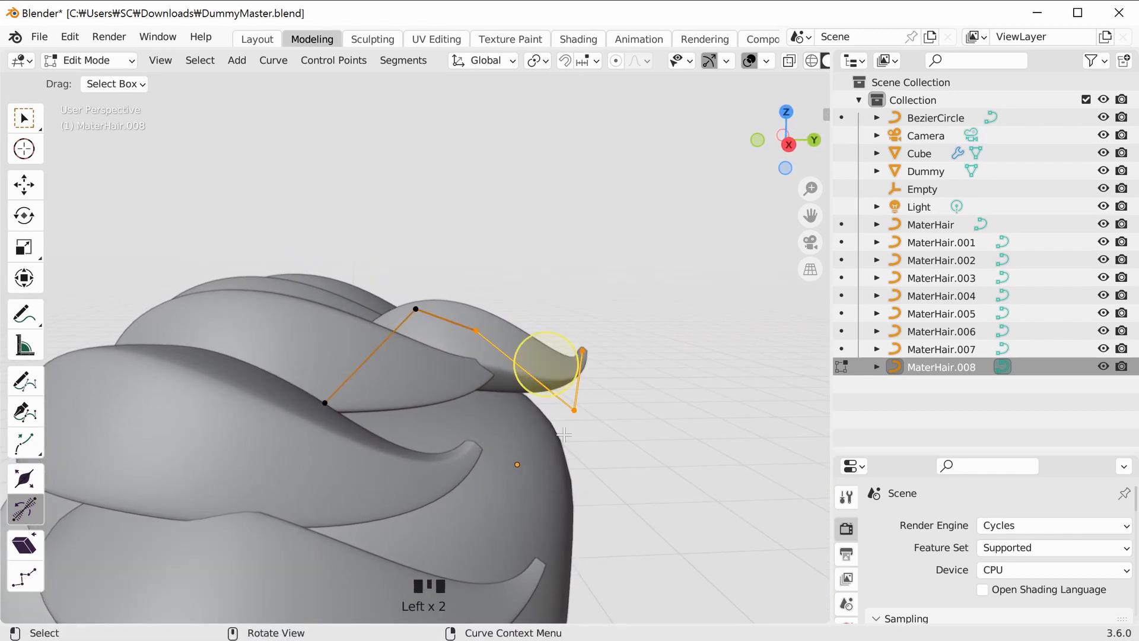
drag(627, 422, 582, 369)
Shift MaterHair.008's front end control point along Y toward the front and slightly along X.
click(25, 186)
click(687, 414)
middle_drag(687, 414, 502, 377)
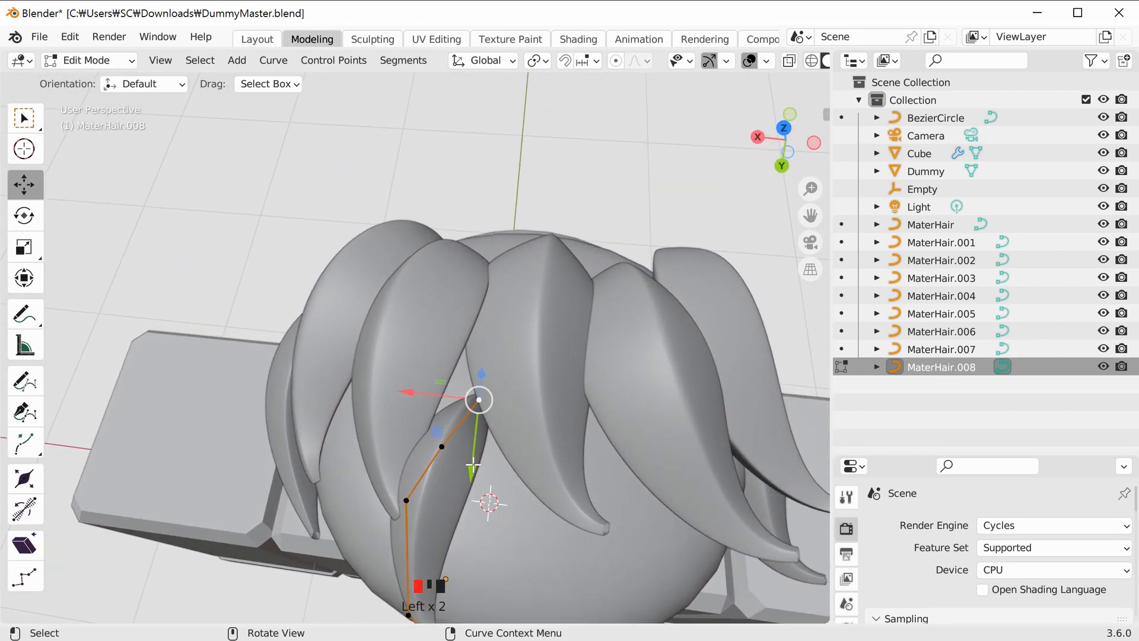
drag(473, 464, 478, 430)
drag(406, 372, 398, 373)
Shift MaterHair.008's middle control point about -0.12 m along X, and adjust its second and front end points along X.
click(406, 501)
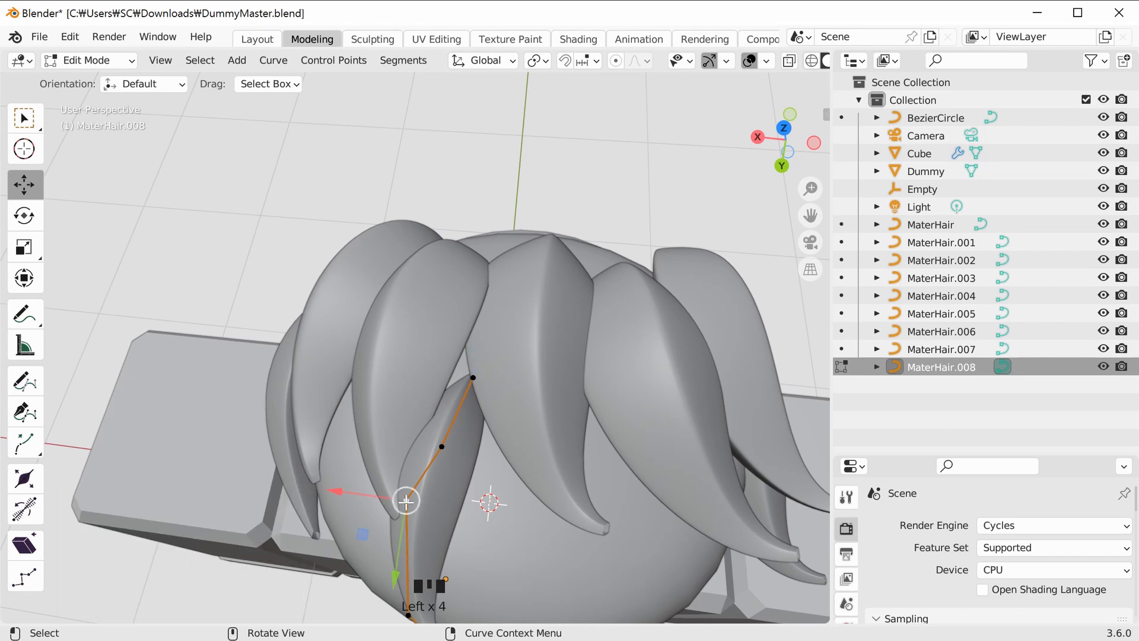
drag(371, 495, 393, 499)
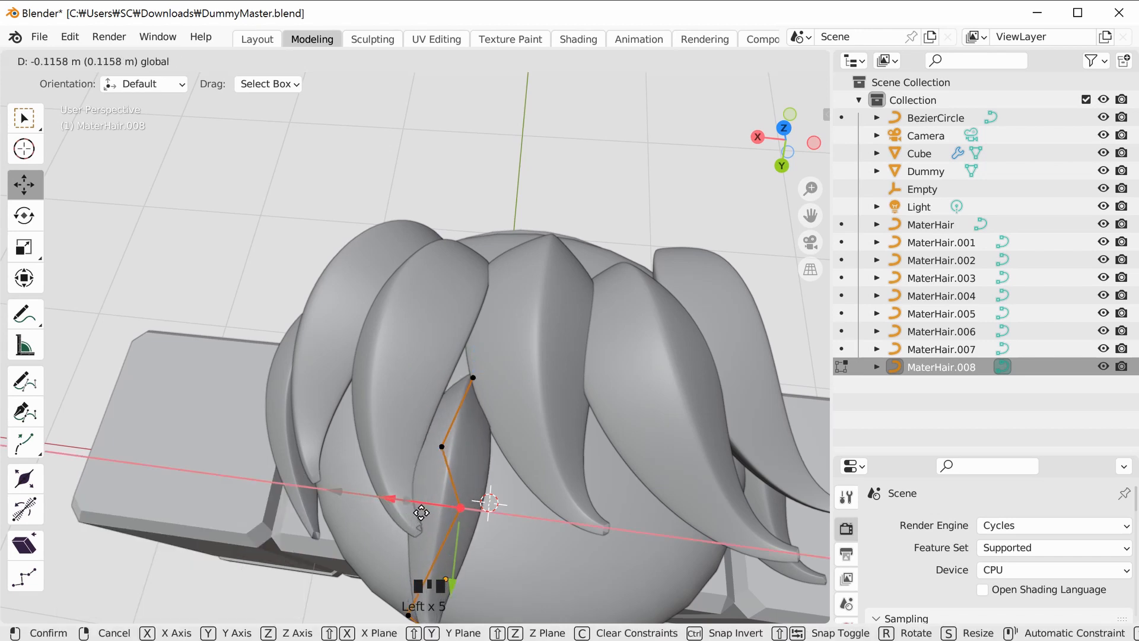
click(421, 513)
click(442, 446)
drag(398, 441, 463, 422)
click(474, 378)
drag(398, 358, 382, 358)
Fatten the front three control points of the MaterHair.008 strand by a factor of about 1.56 and finish editing the curve.
click(564, 223)
middle_drag(564, 223, 420, 385)
click(667, 308)
drag(447, 458, 447, 458)
middle_drag(447, 458, 63, 517)
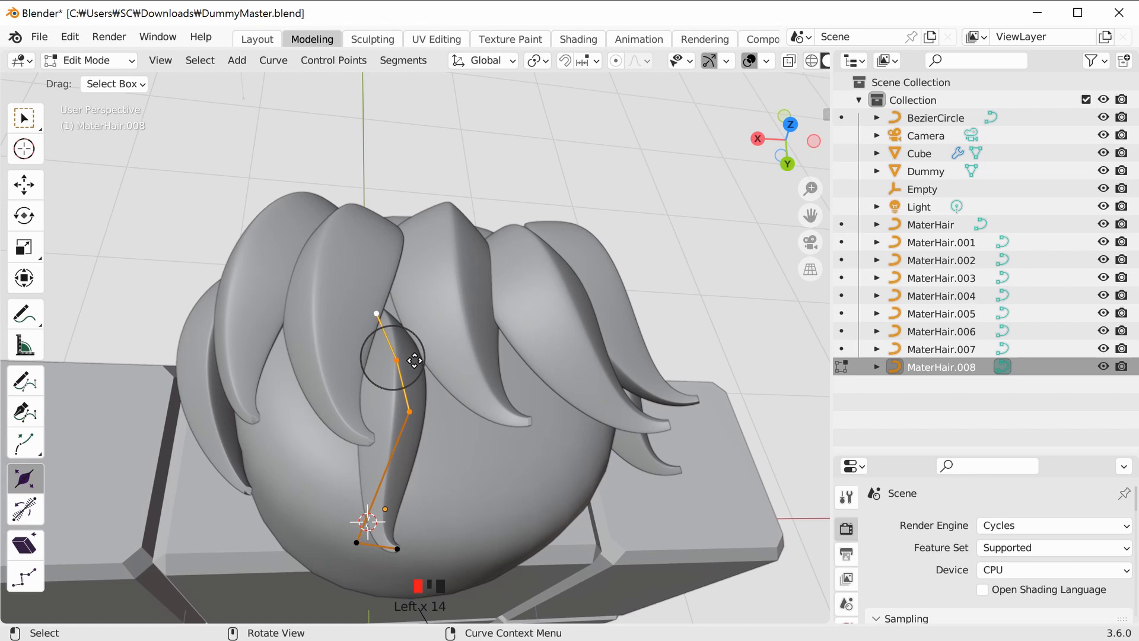
drag(414, 360, 428, 365)
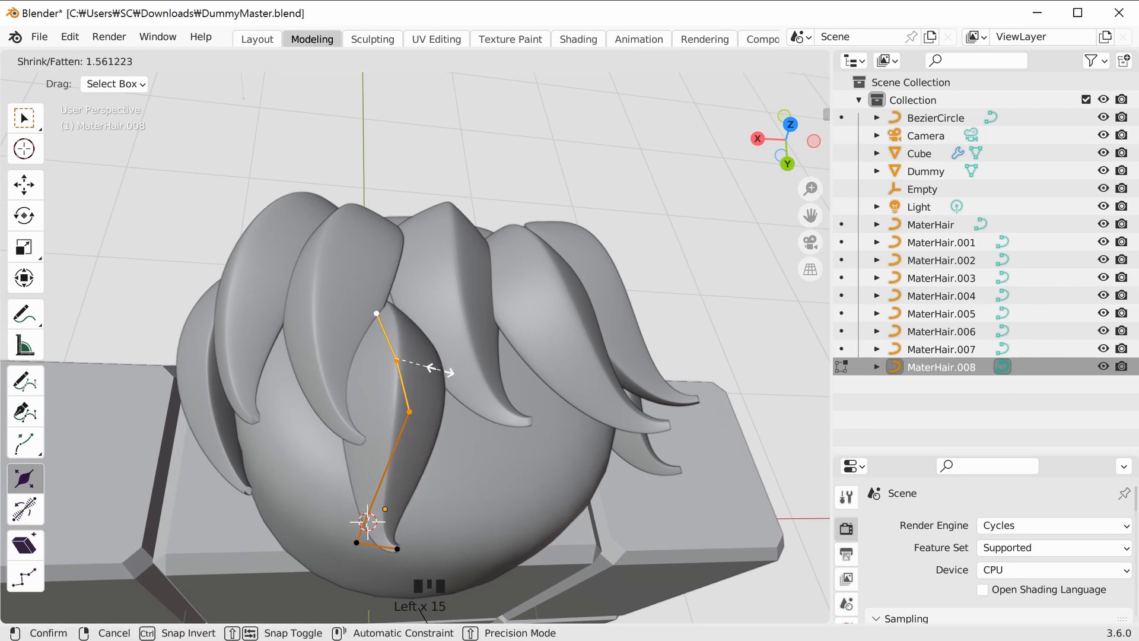
drag(439, 370, 439, 370)
click(603, 149)
middle_drag(599, 261, 310, 308)
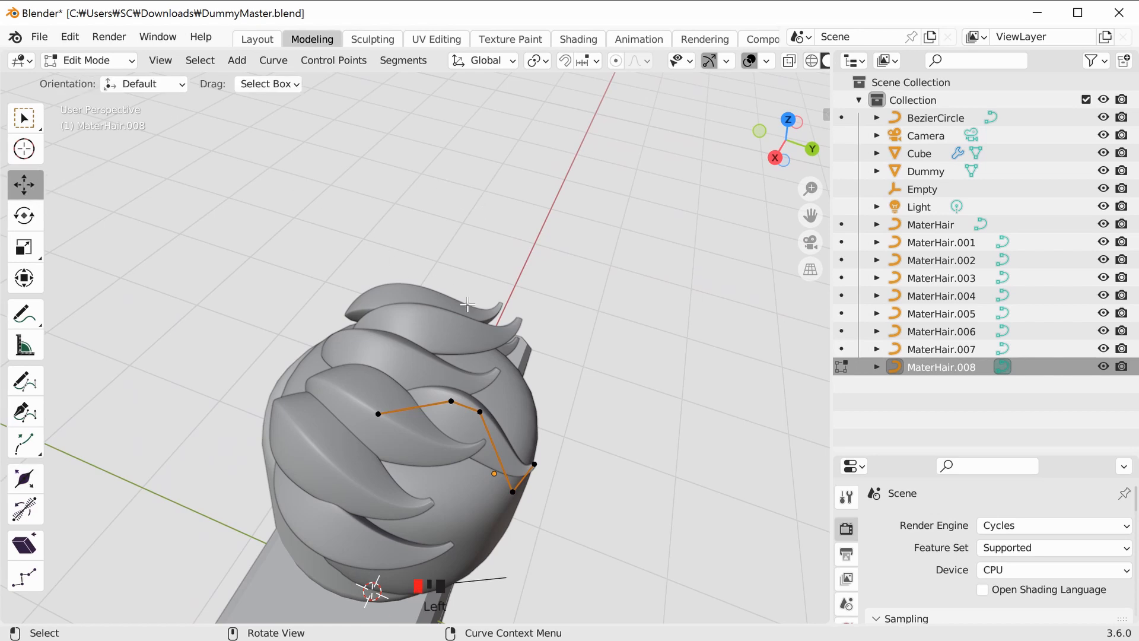
key(Tab)
Duplicate the MaterHair.001 strand and place the copy behind it, offset about 0.03 m in X, 0.46 m in Y and -0.10 m in Z.
middle_drag(658, 390, 449, 477)
click(370, 445)
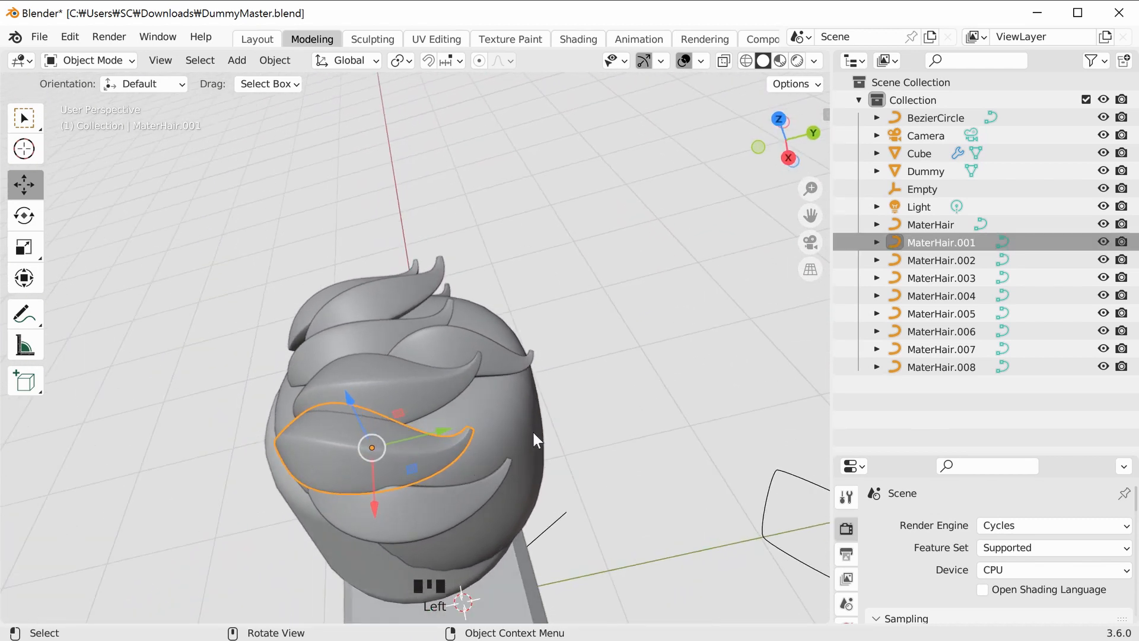
key(shift+d)
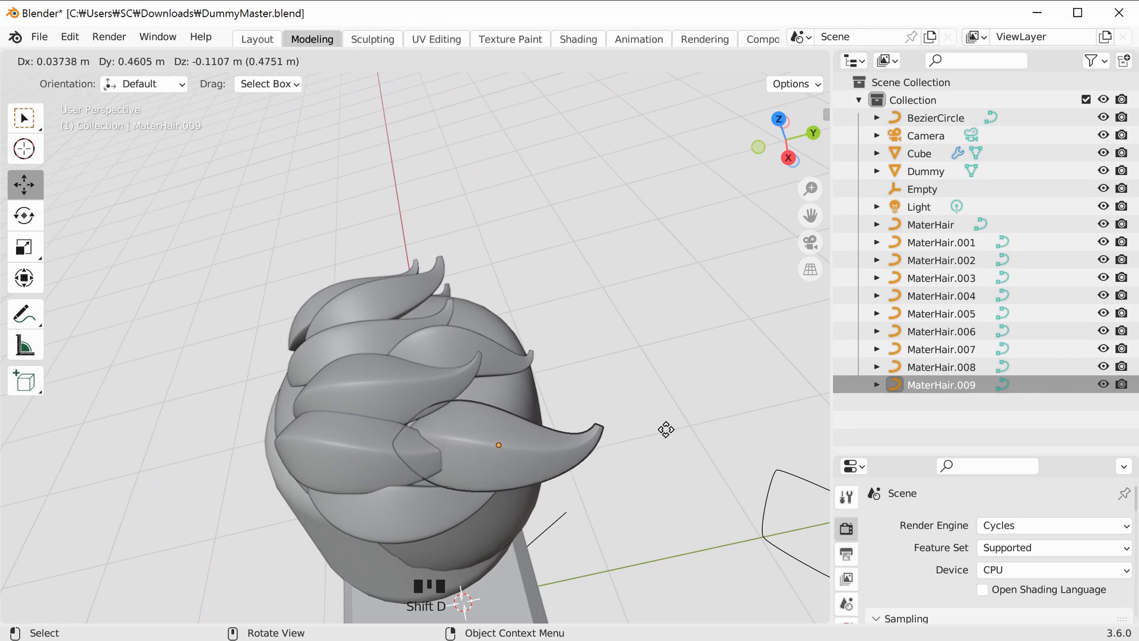
click(668, 428)
middle_drag(703, 455, 651, 464)
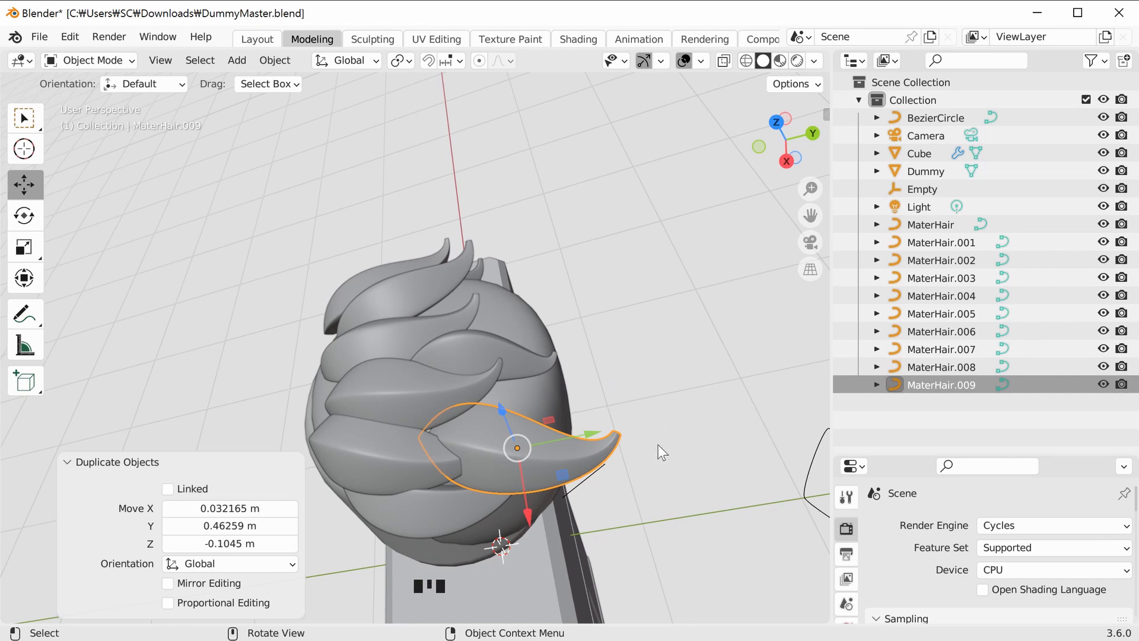
Rotate the MaterHair.009 strand about -24.1° as seen from above and move it about -0.09 m along X.
key(r)
click(660, 386)
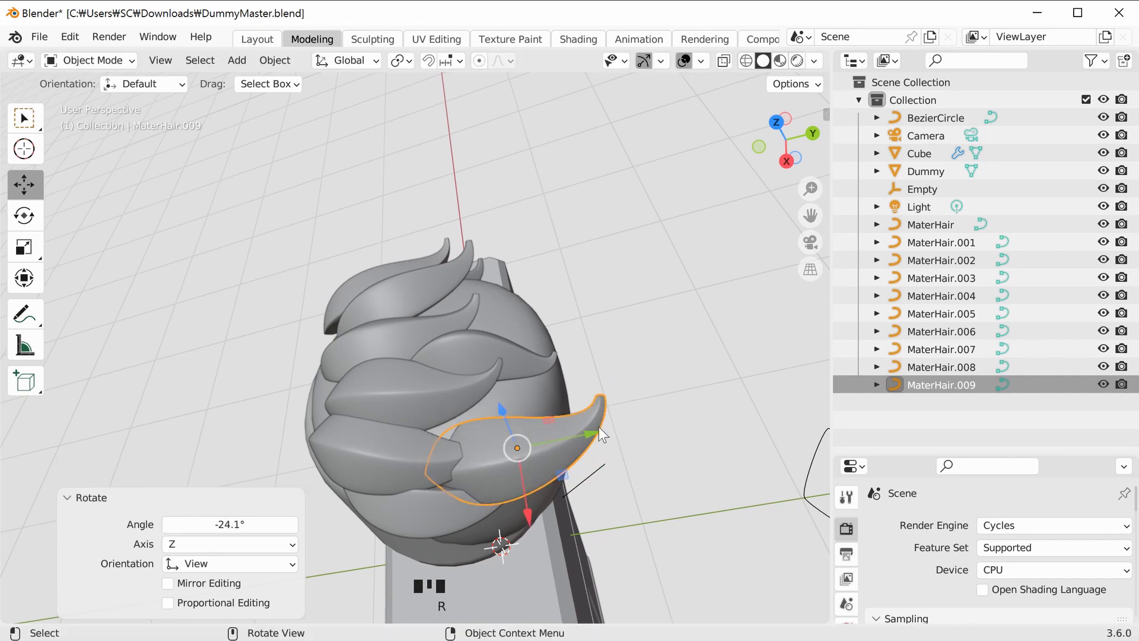
drag(523, 509, 518, 483)
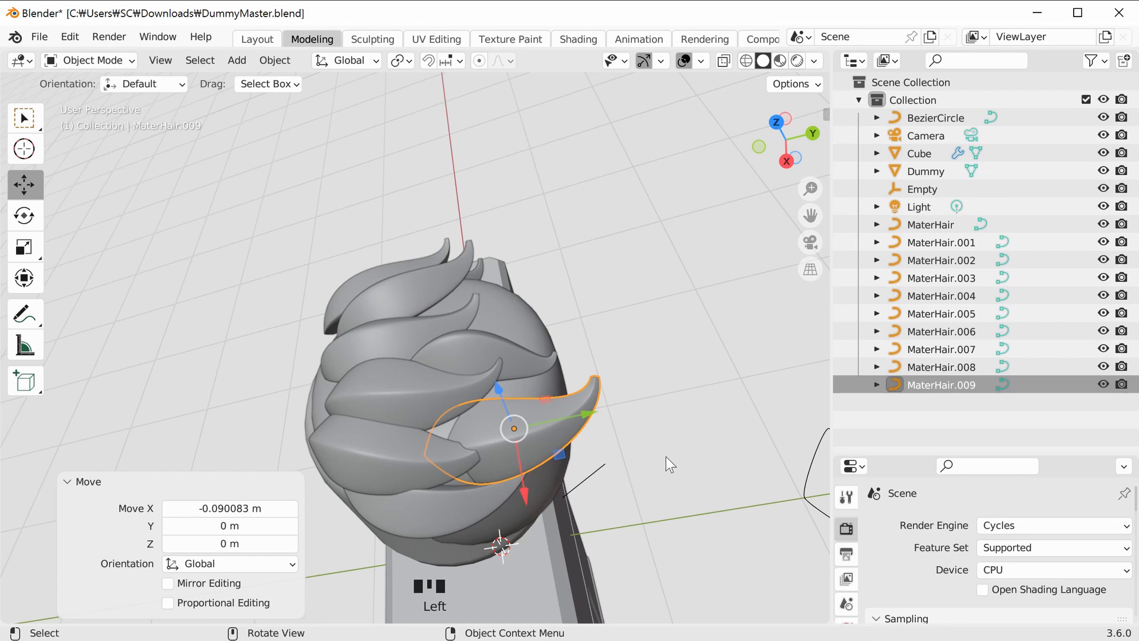
Rotate the MaterHair.009 strand about 28.3° in a side view to follow the head, and move it about 0.04 m along X.
middle_drag(715, 436, 669, 425)
scroll(680, 429, up, 2)
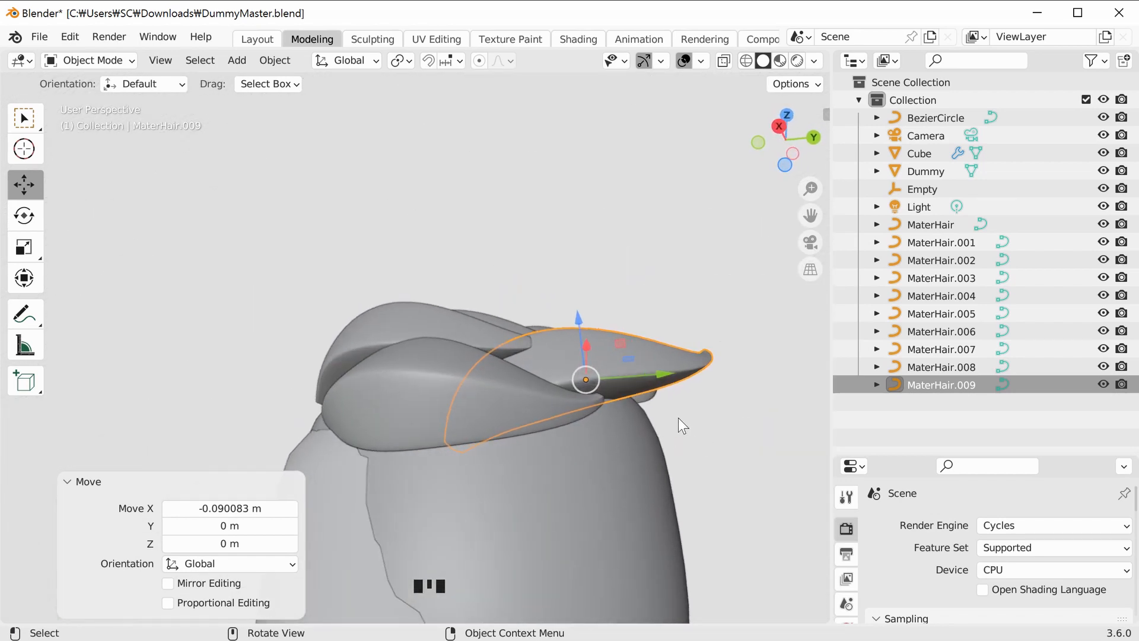
key(r)
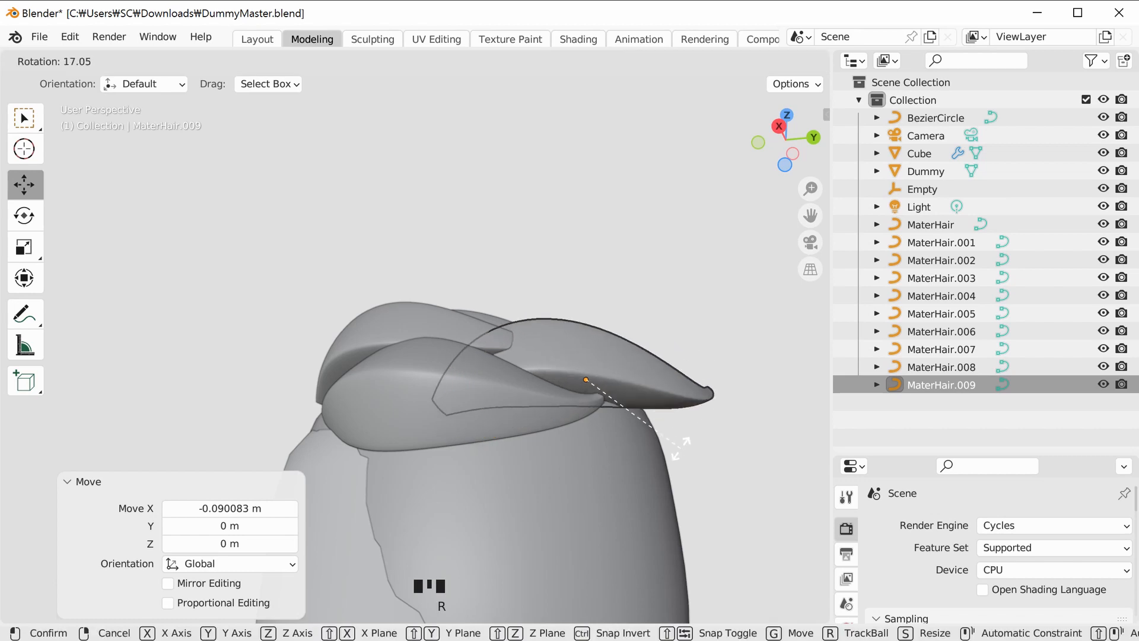
click(670, 473)
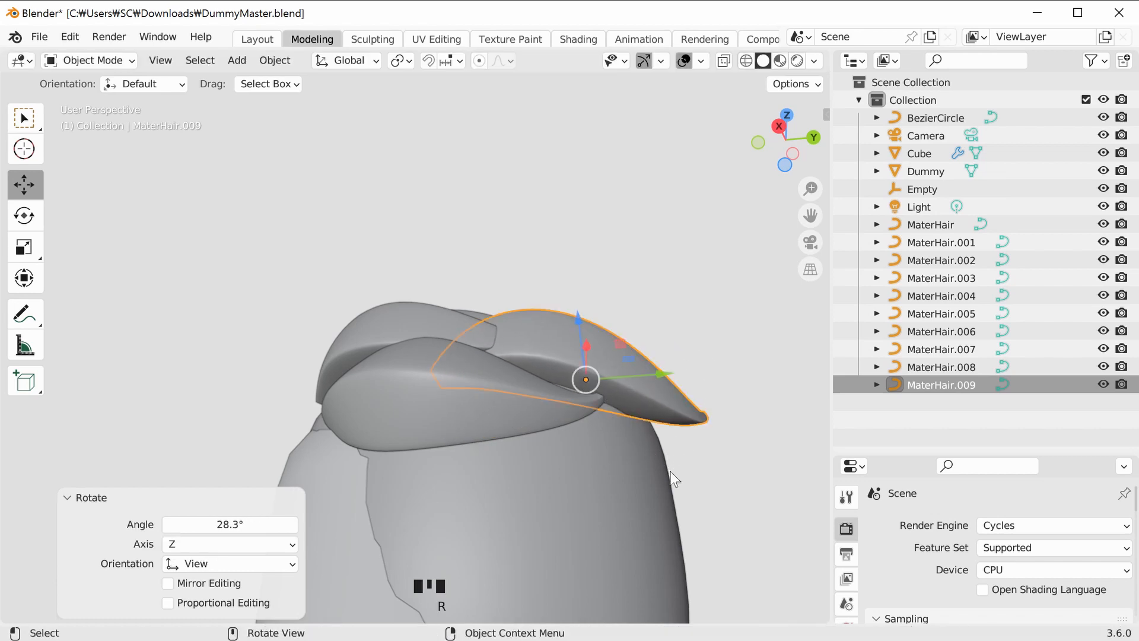
middle_drag(686, 449, 646, 462)
key(g)
key(x)
click(636, 468)
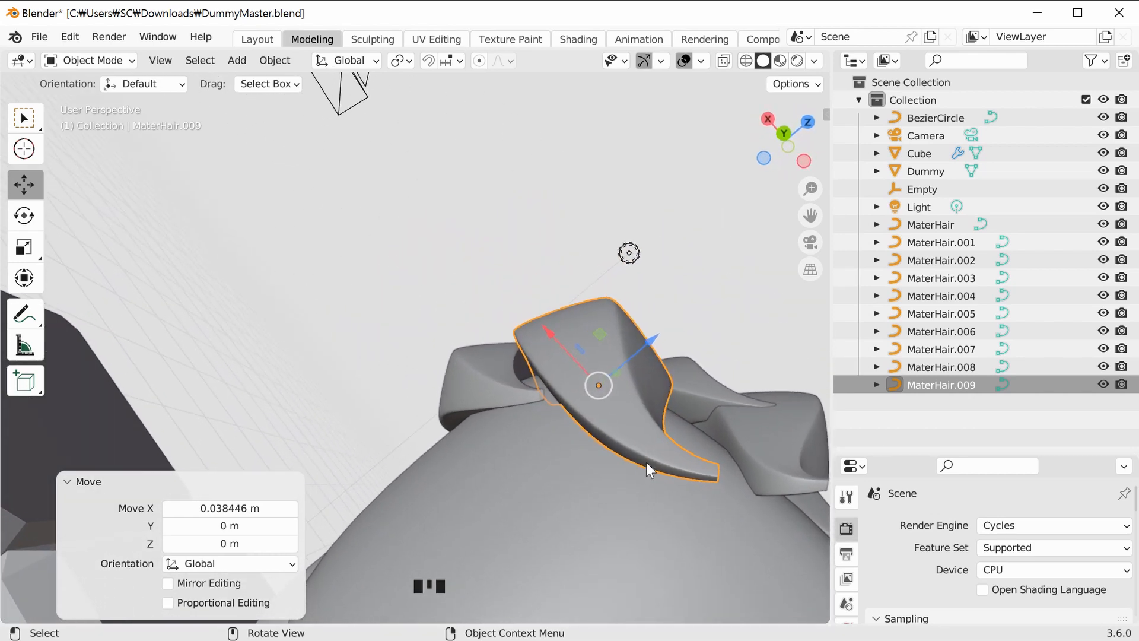
Tilt all control points of the MaterHair.009 strand so it lies flatter against the head.
key(Tab)
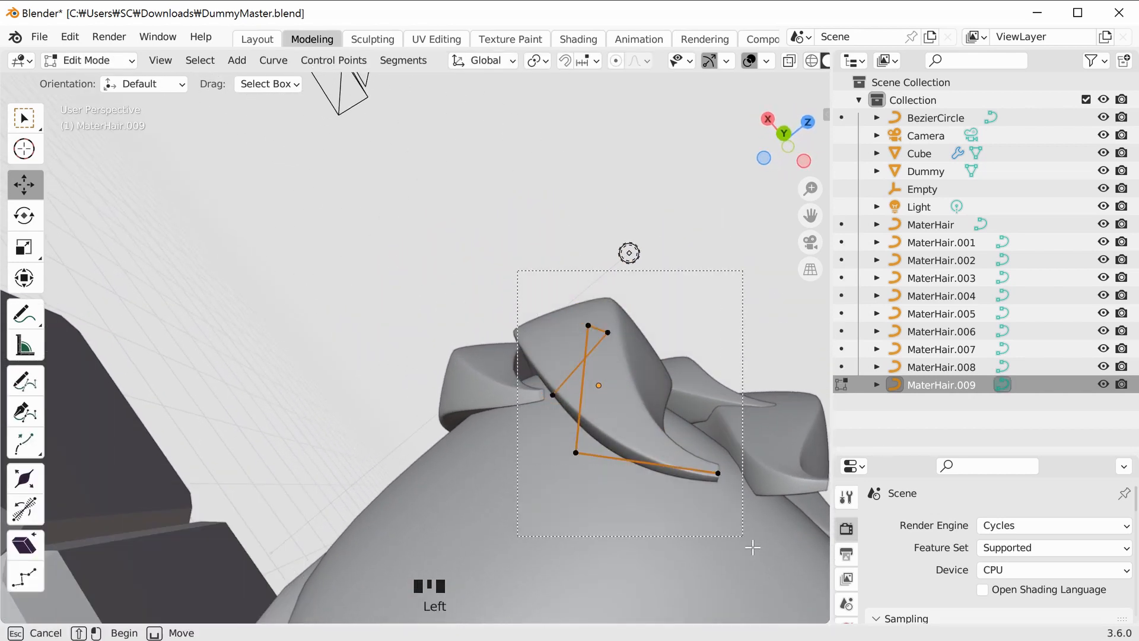
drag(753, 547, 751, 545)
click(23, 487)
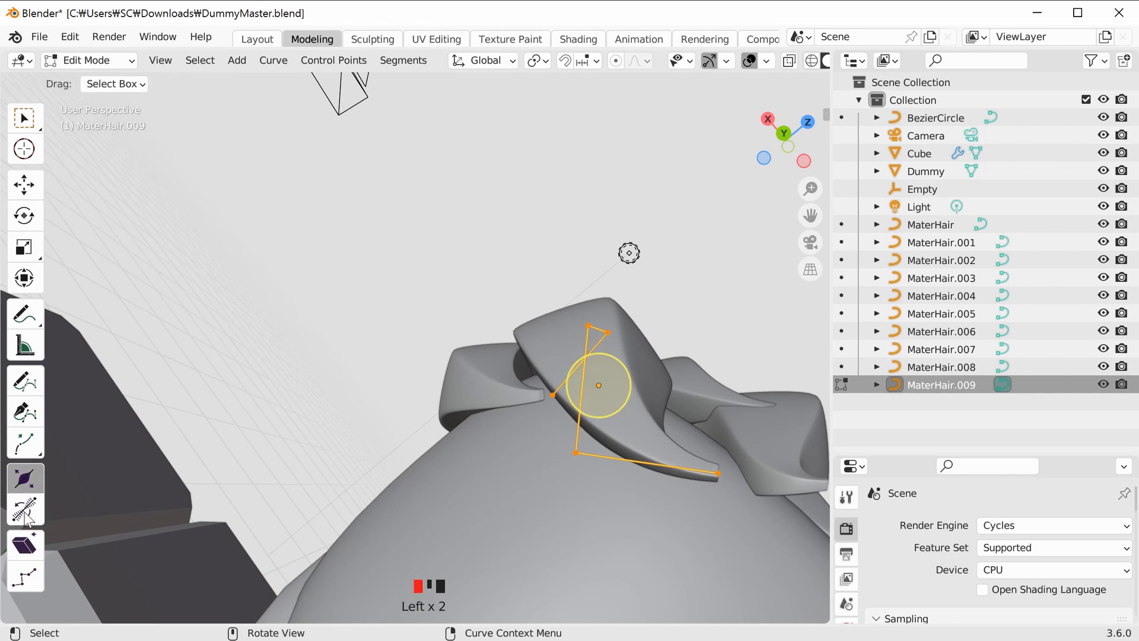
drag(619, 398, 618, 396)
click(740, 291)
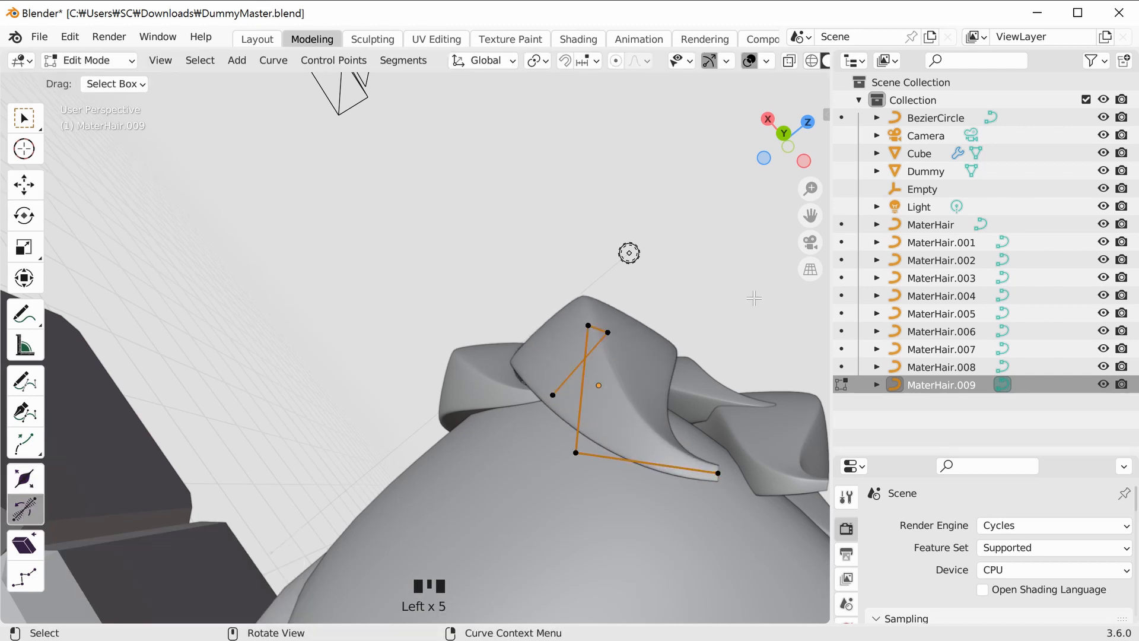
Lower all control points of the MaterHair.009 strand except the front end one, bringing them closer to the head.
middle_drag(745, 294, 597, 312)
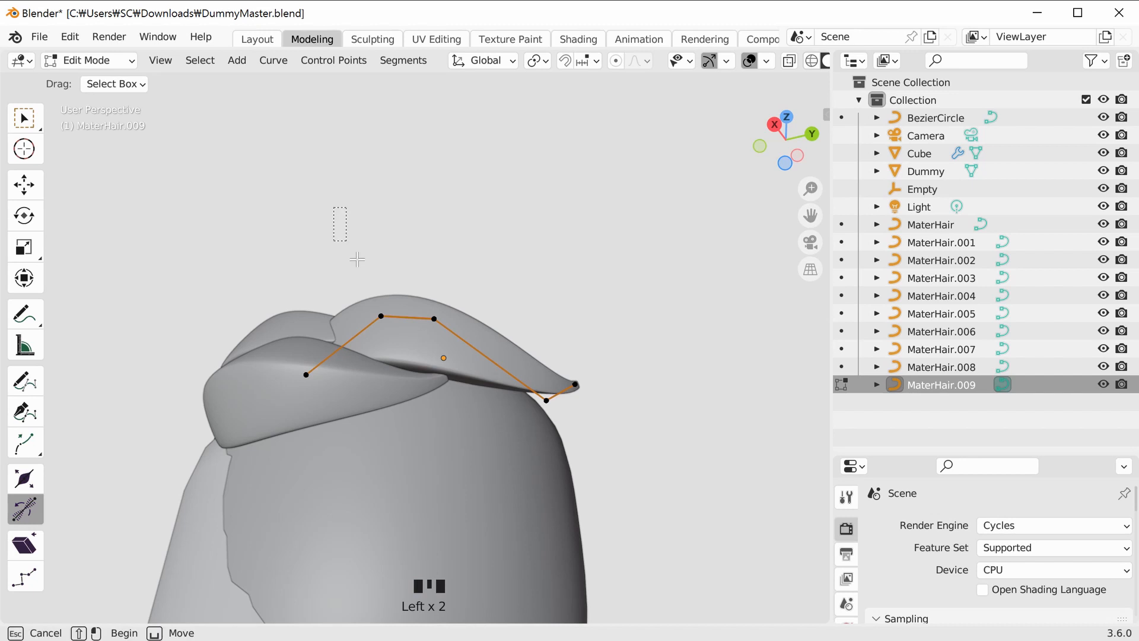
drag(646, 457, 647, 457)
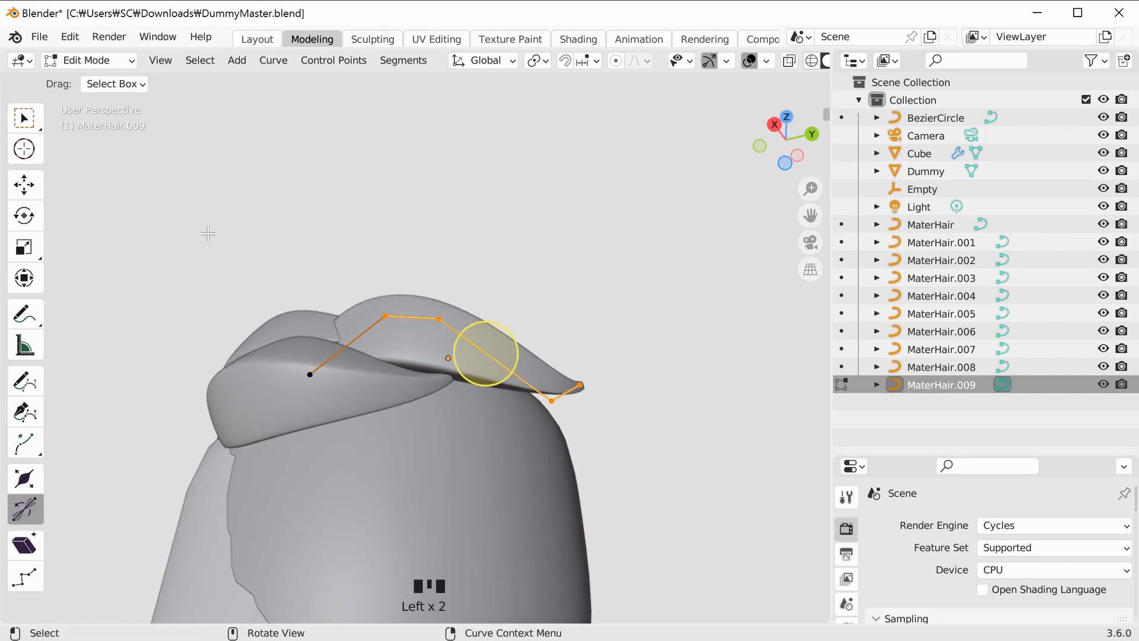
key(g)
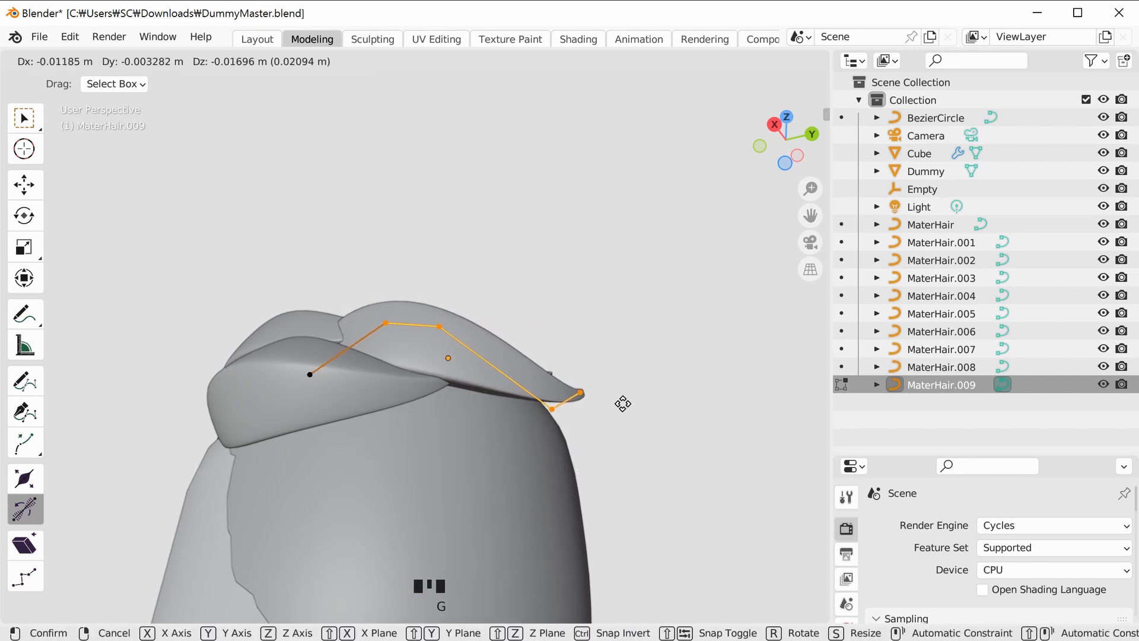
click(618, 416)
click(647, 391)
Finish editing MaterHair.009 and open the MaterHair.001 strand's curve for editing.
middle_drag(667, 395, 530, 459)
click(664, 322)
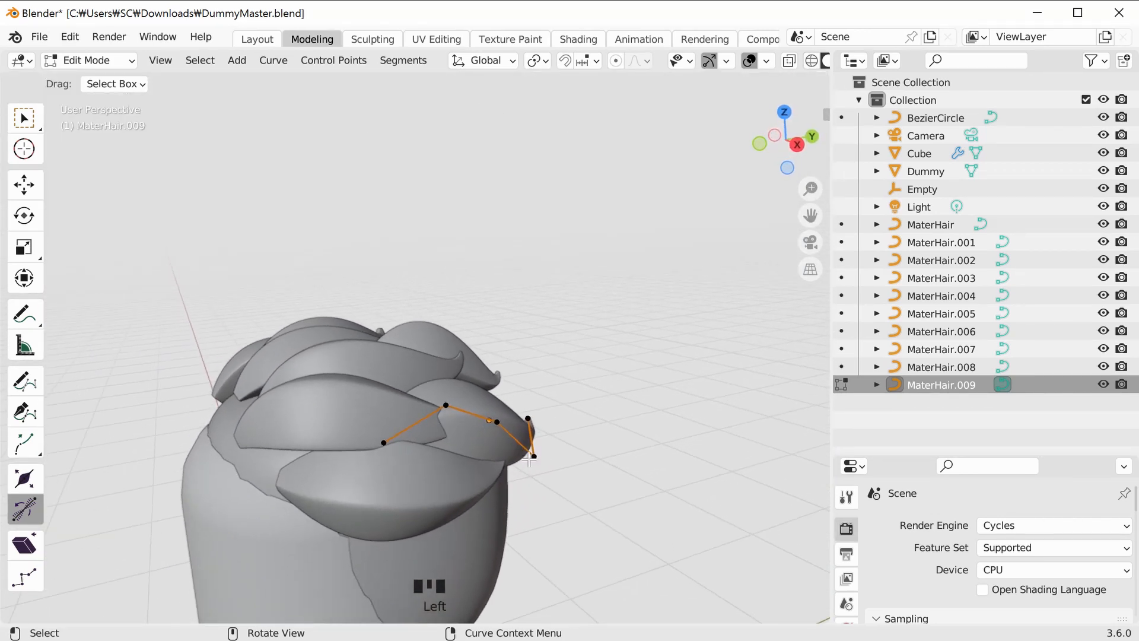
key(Tab)
click(367, 411)
click(440, 444)
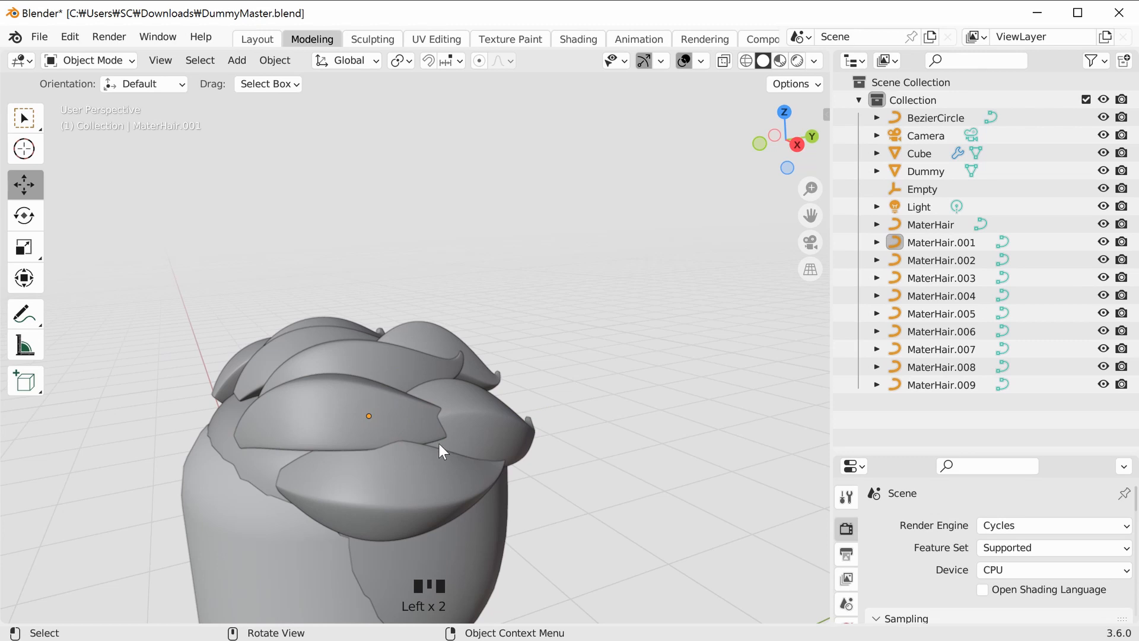
click(373, 419)
mouse_move(579, 436)
middle_down()
mouse_move(558, 446)
mouse_move(581, 425)
mouse_move(569, 420)
mouse_move(562, 434)
middle_up()
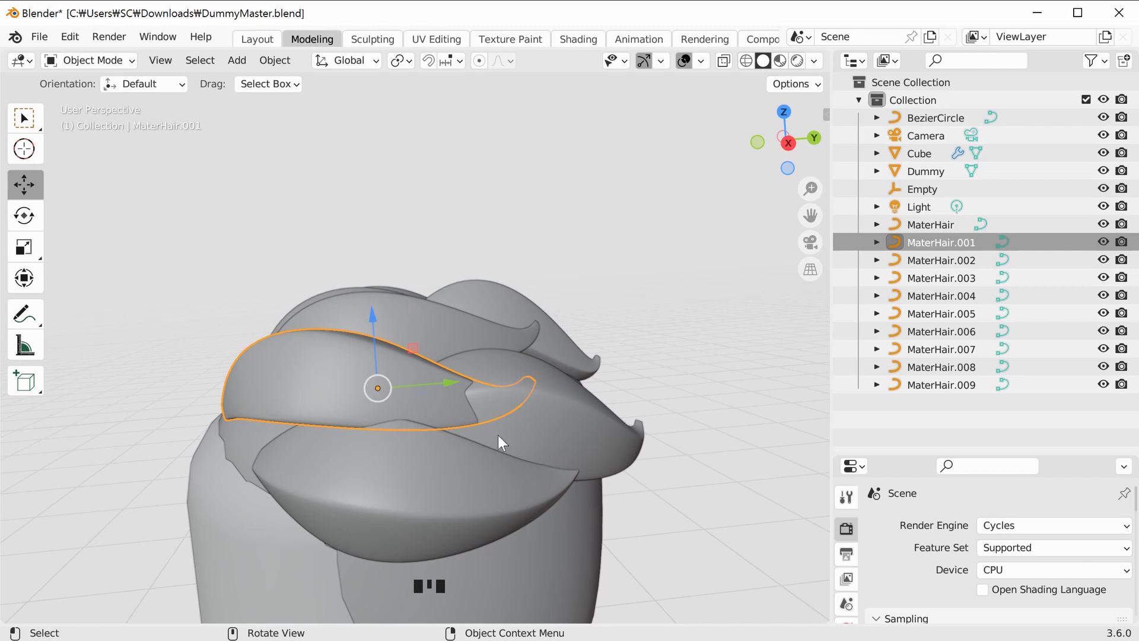
key(Tab)
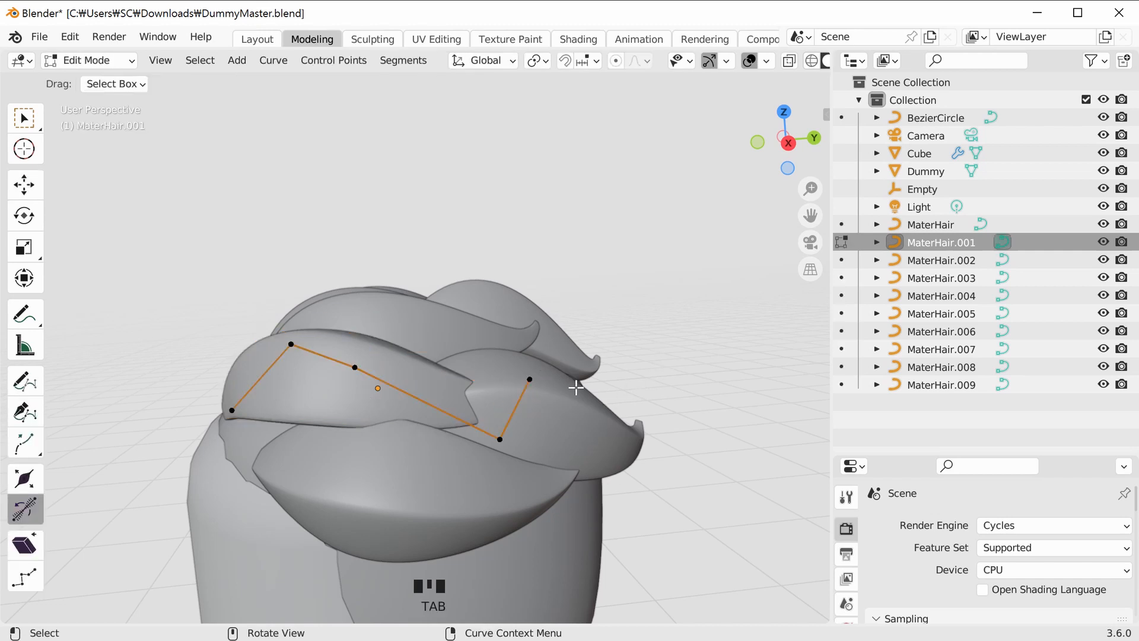
Raise the two tip control points of the MaterHair.001 strand about 0.045 m along Z, and lift the end point further.
middle_drag(621, 411, 444, 380)
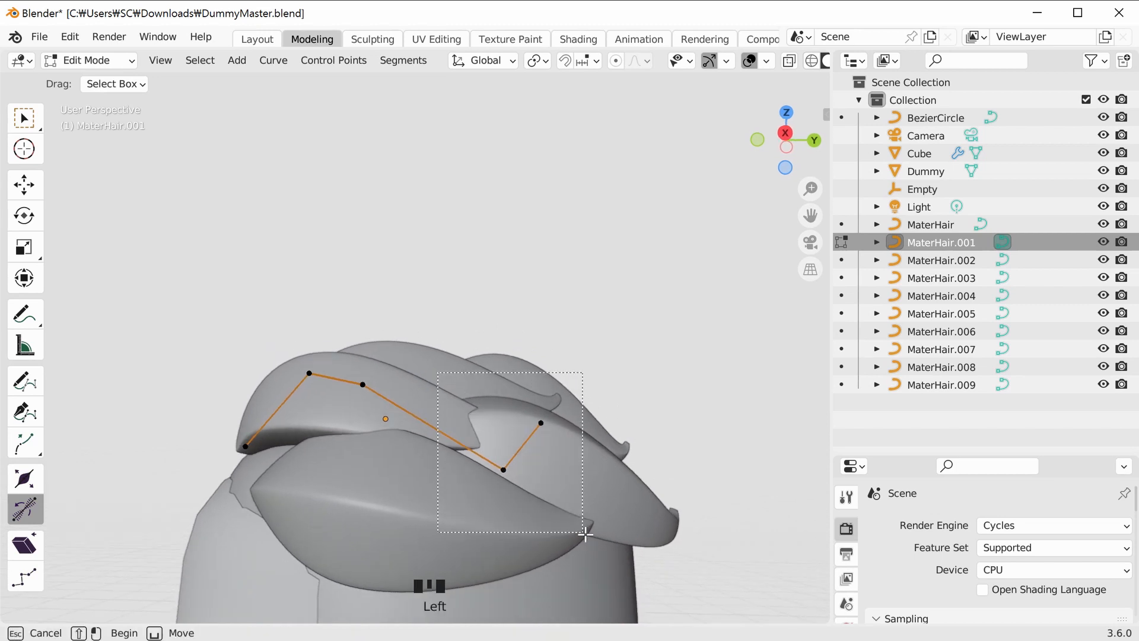
click(41, 189)
drag(521, 377, 522, 350)
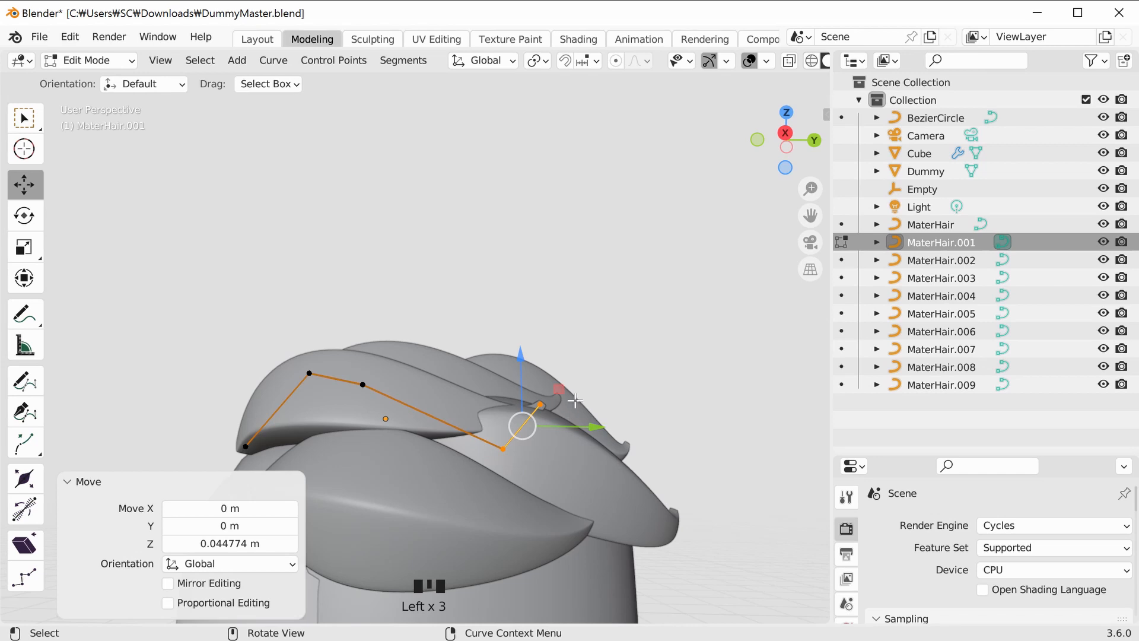
click(606, 334)
drag(540, 330, 539, 305)
Reposition the middle control point of the MaterHair.001 strand vertically and finish editing the curve.
click(363, 385)
drag(364, 353, 371, 372)
click(538, 278)
middle_drag(539, 277, 631, 467)
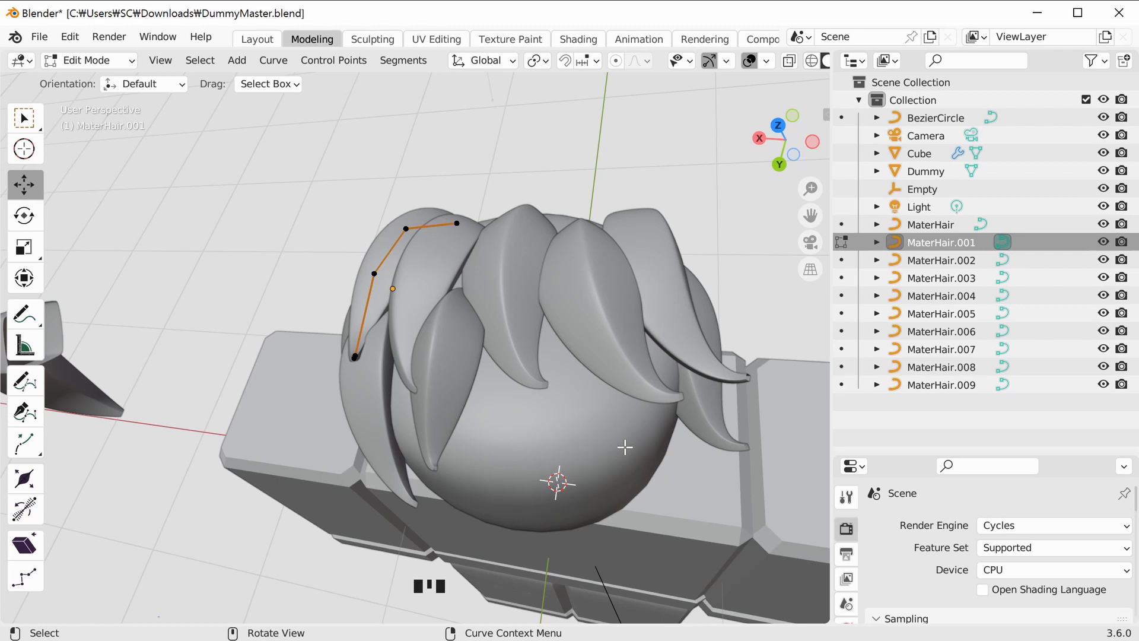
key(Tab)
Duplicate the MaterHair.002 strand, place the copy below it, and raise the copy about 0.225 m along Z.
click(531, 362)
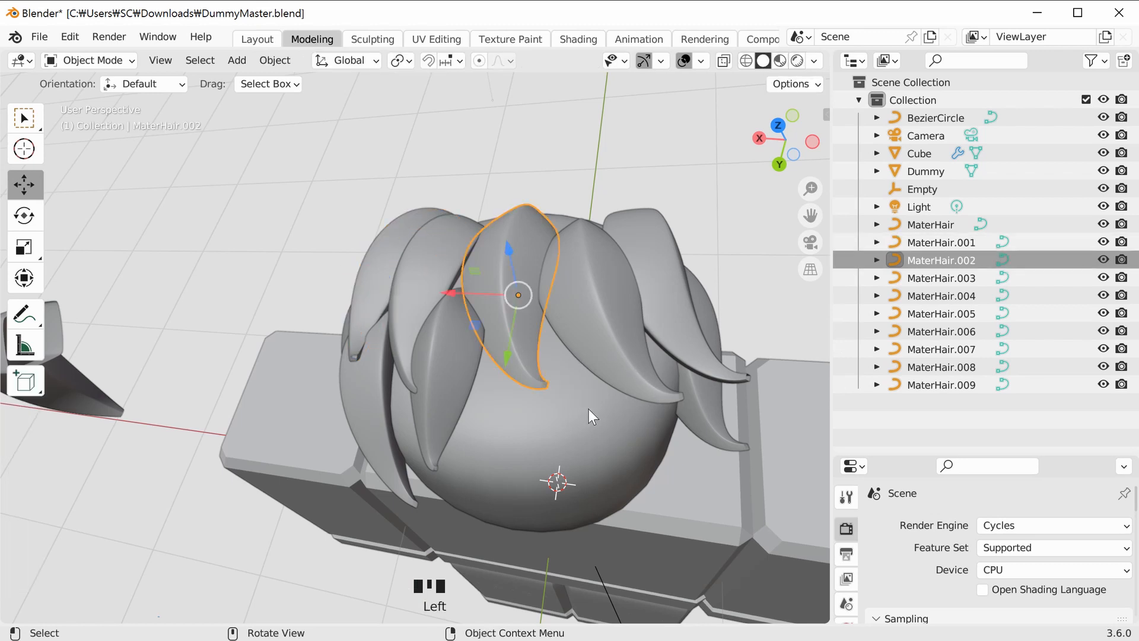
key(shift+d)
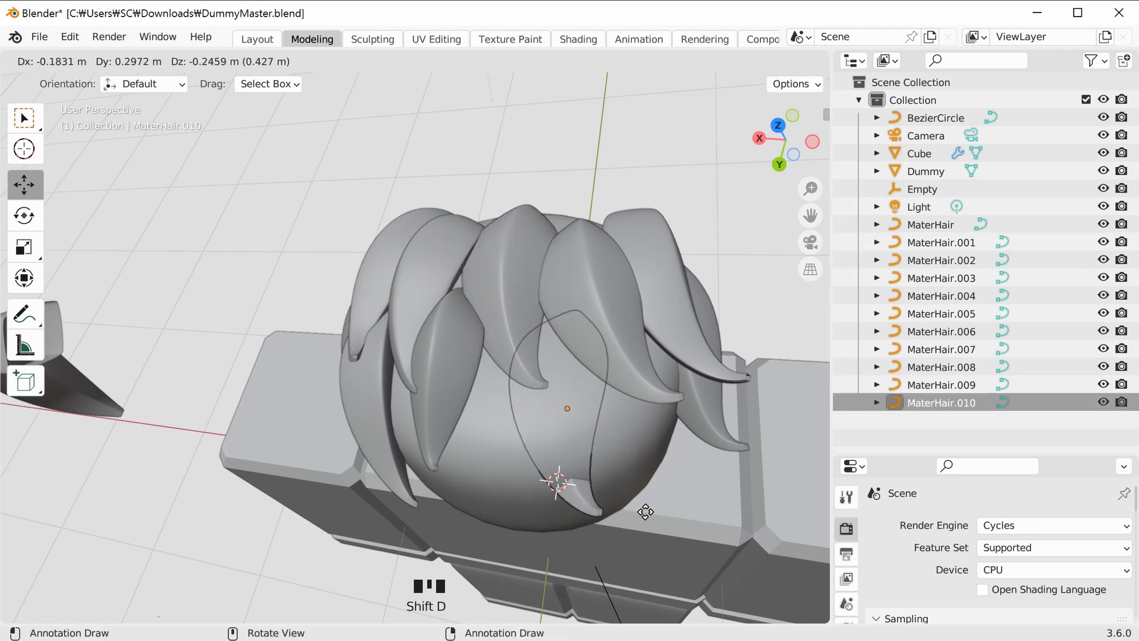
click(649, 516)
middle_drag(693, 486, 552, 348)
drag(460, 258, 479, 209)
middle_drag(479, 209, 671, 340)
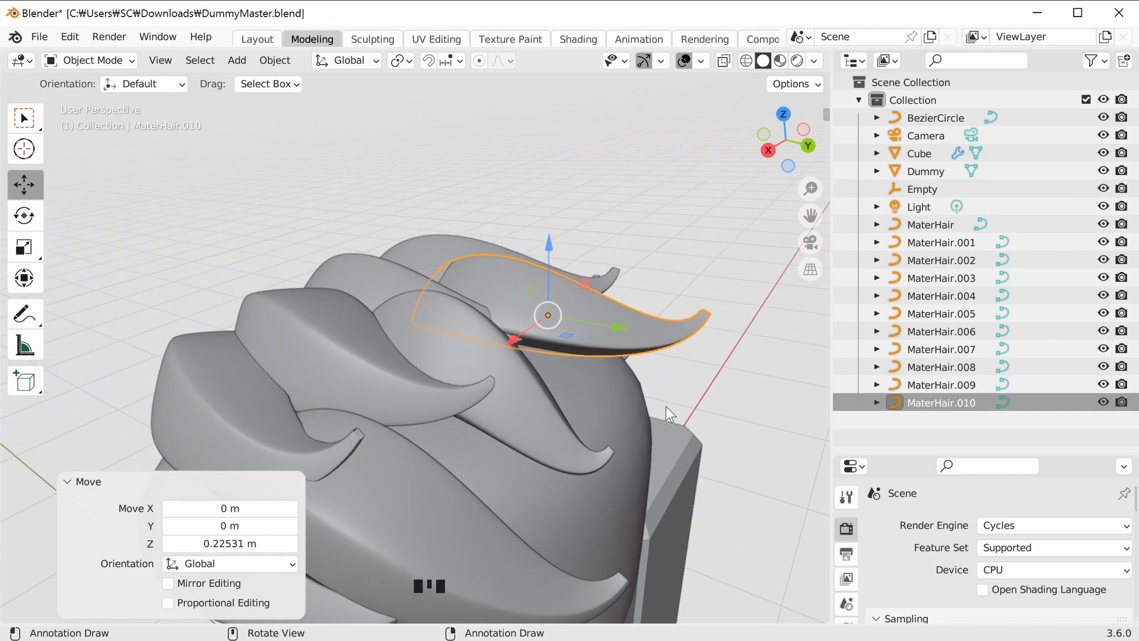
Rotate the MaterHair.010 strand about 13.4° in the view and move it down against the hair.
key(r)
click(661, 454)
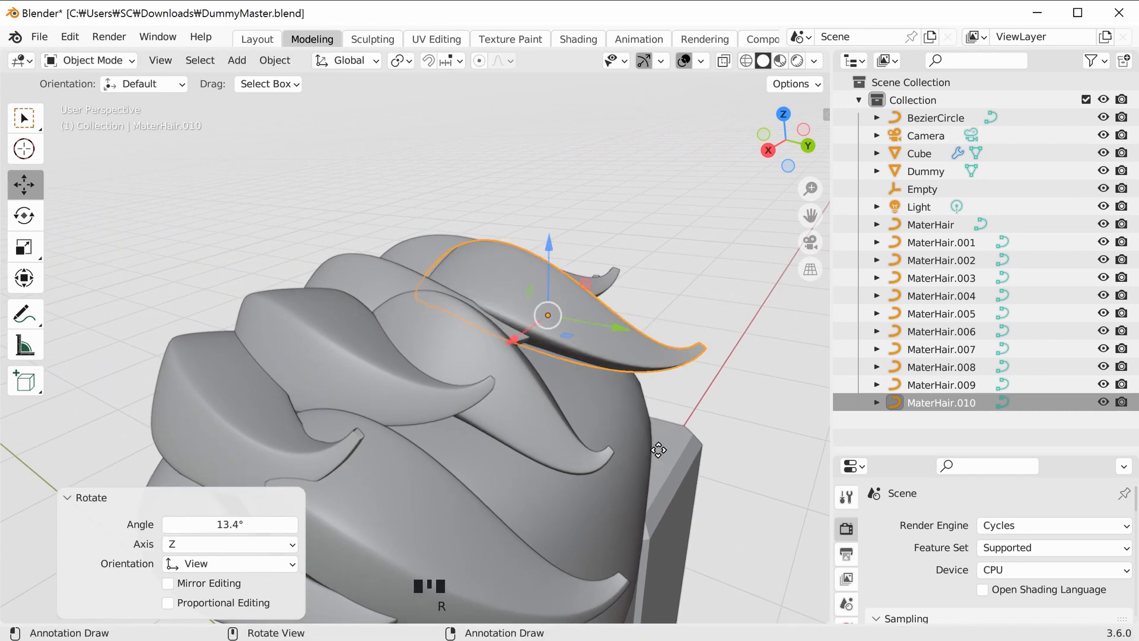
key(g)
click(657, 467)
click(739, 347)
middle_drag(771, 367, 604, 374)
click(558, 346)
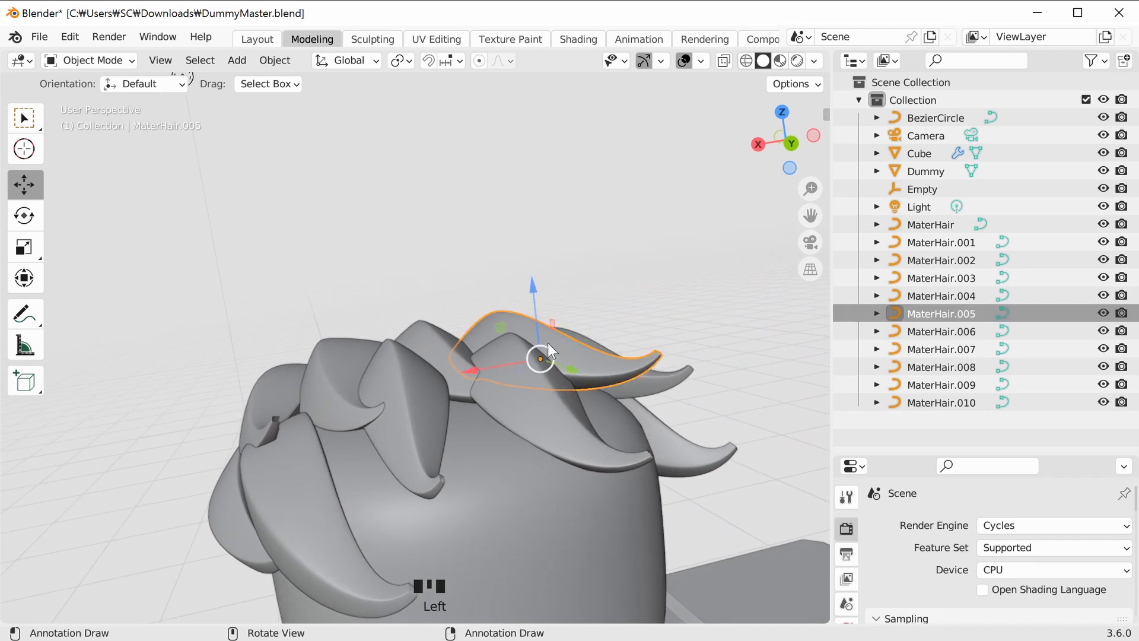
click(439, 347)
click(670, 280)
middle_drag(671, 280, 593, 396)
Duplicate the MaterHair.003 strand, place the copy below the neighbouring strands, and raise it along Z.
click(581, 387)
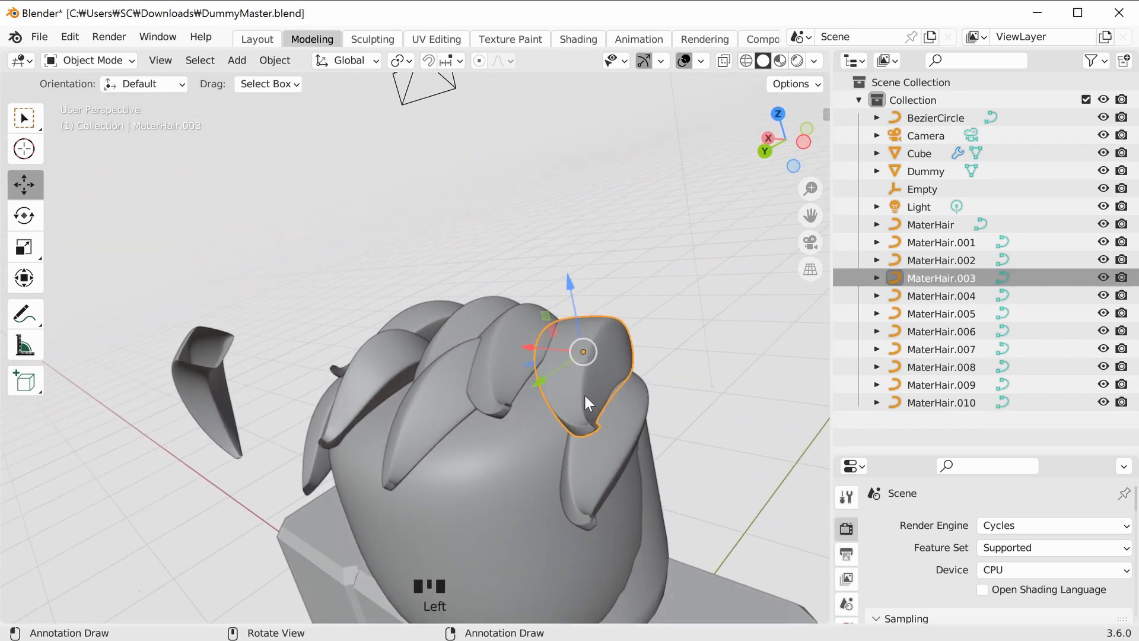
key(shift+d)
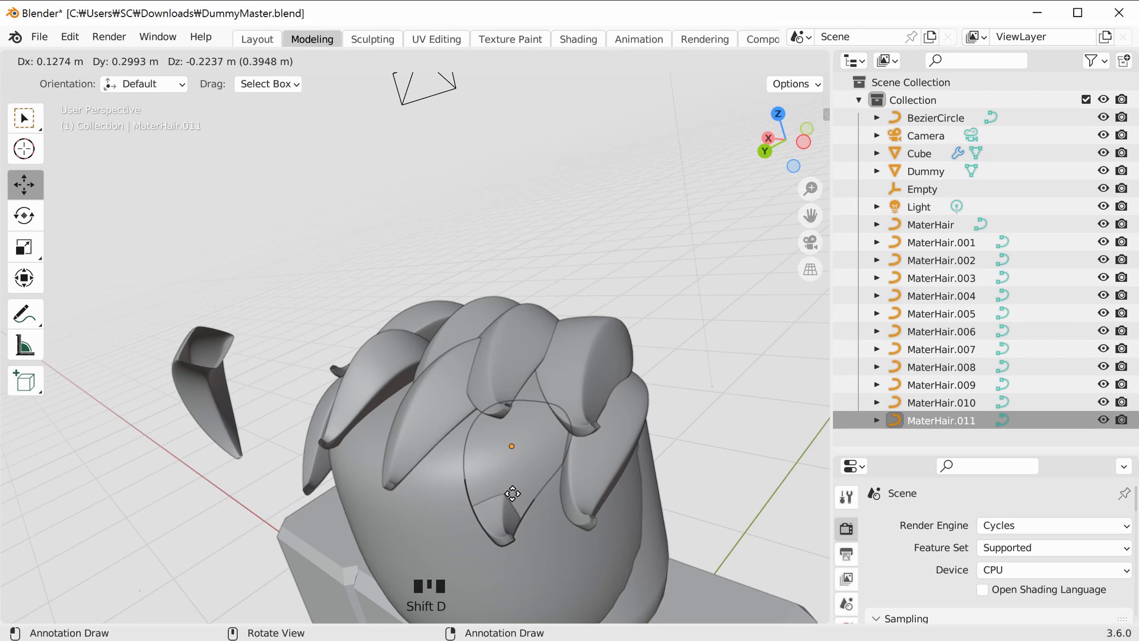
click(517, 496)
middle_drag(740, 445, 424, 358)
key(g)
key(z)
click(447, 319)
Shift the MaterHair.011 strand along its axes to fit the gap below the upper strands.
middle_drag(447, 319, 444, 343)
drag(371, 413, 389, 409)
middle_drag(676, 399, 494, 432)
drag(530, 419, 511, 452)
click(728, 529)
Rotate the MaterHair.011 strand in the side view so its tip drops toward the head.
middle_drag(727, 530, 580, 331)
click(534, 427)
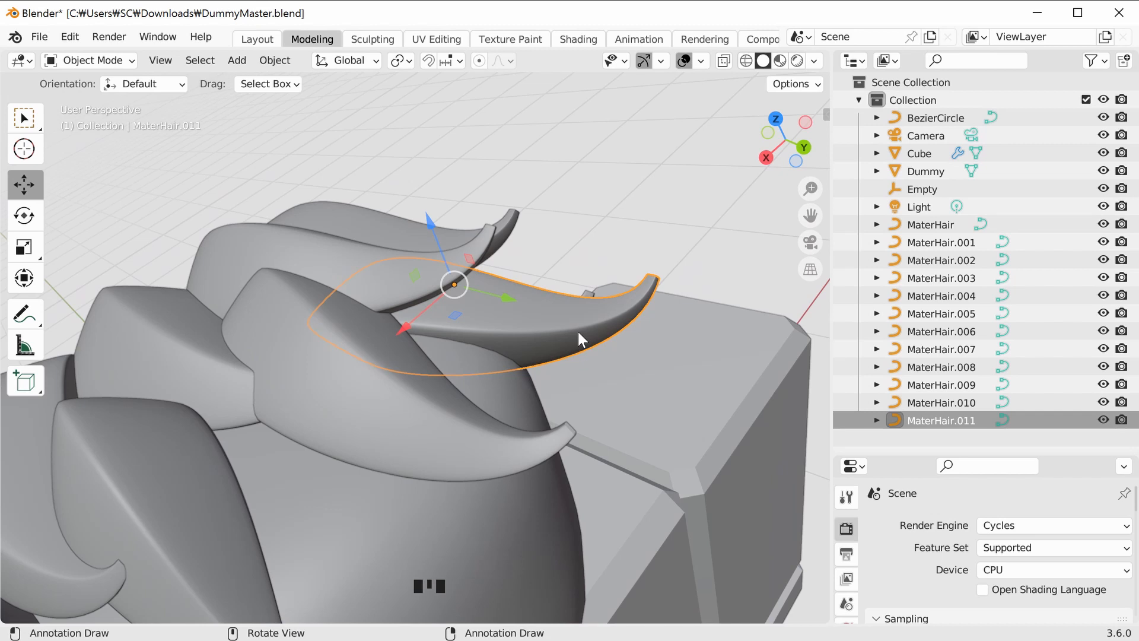
key(r)
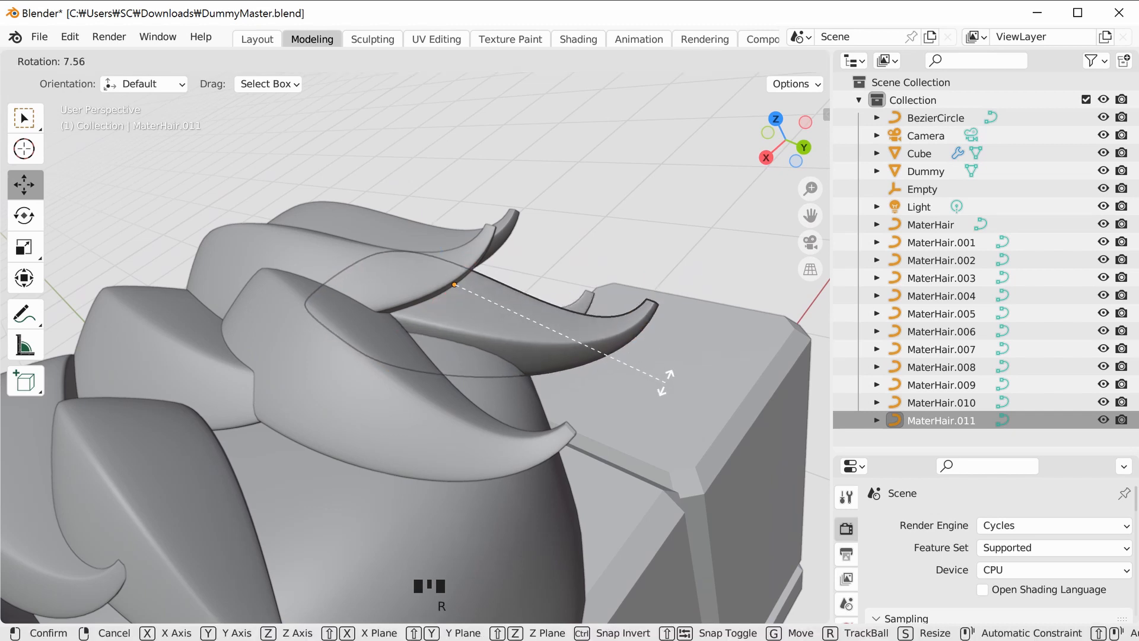
click(647, 424)
click(675, 273)
Edit the MaterHair.011 curve, moving its root point about 0.18 m along X and shifting its middle point sideways.
middle_drag(675, 273, 559, 397)
click(556, 479)
key(Tab)
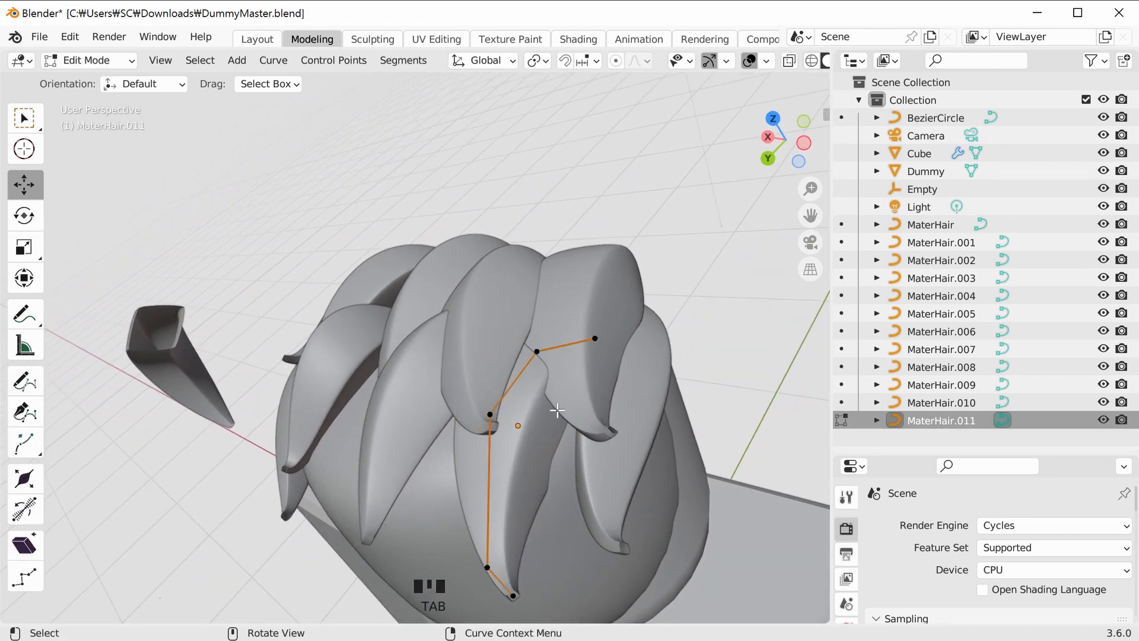
drag(537, 333, 524, 317)
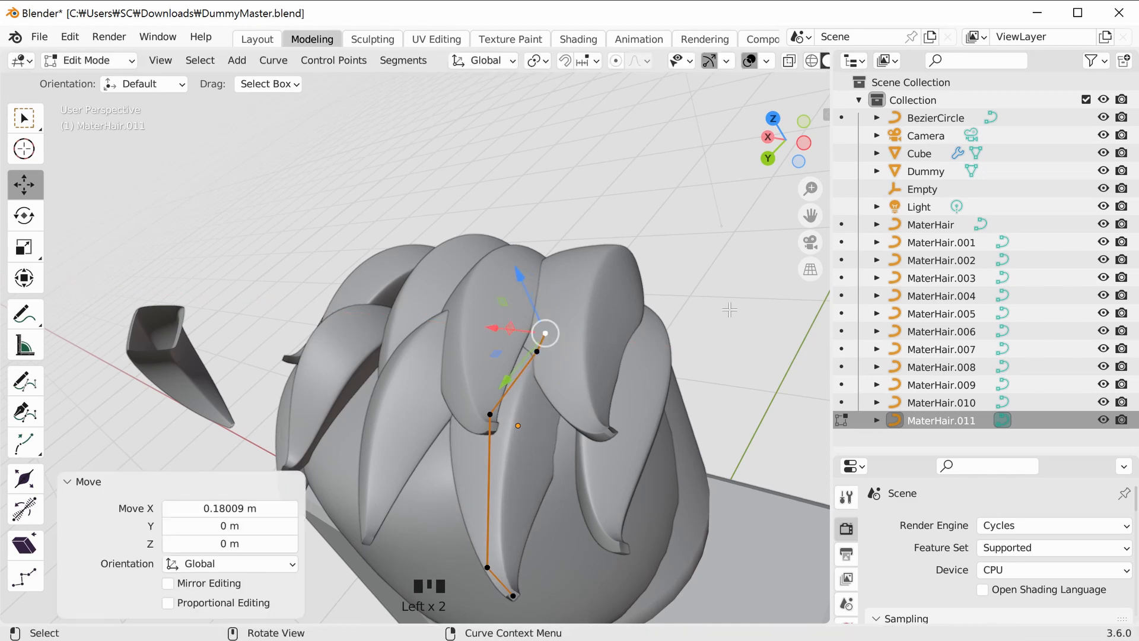
click(490, 415)
mouse_move(454, 410)
mouse_down()
mouse_move(483, 420)
mouse_move(472, 419)
mouse_up()
click(718, 299)
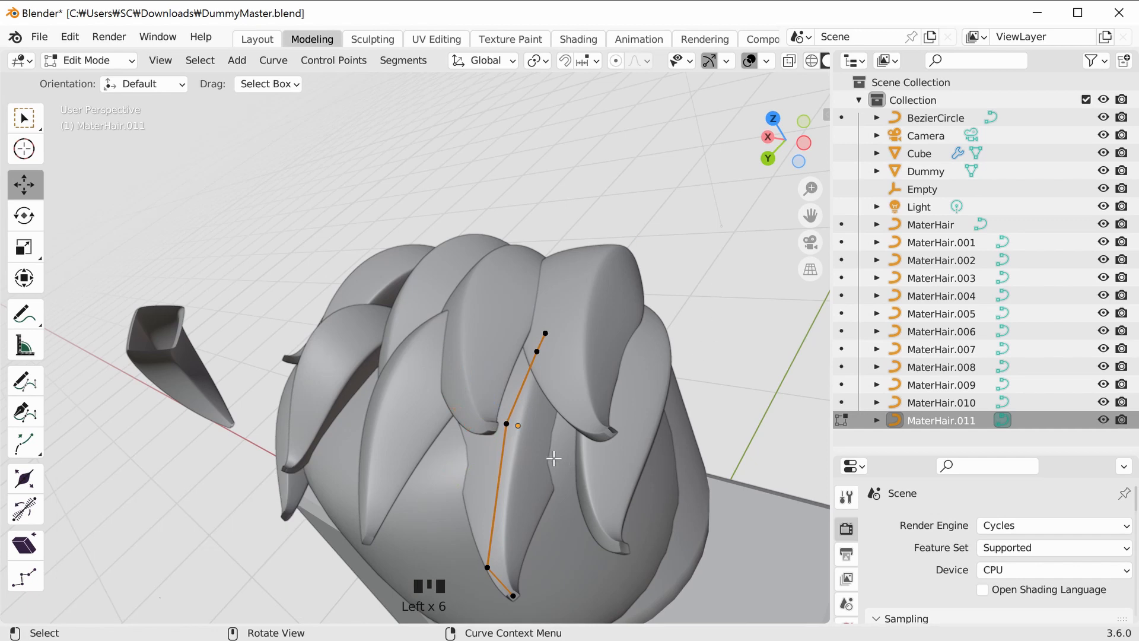
Move the middle control point of the MaterHair.011 strand about -0.061 m along X.
middle_drag(555, 478, 546, 342)
drag(536, 479, 536, 479)
middle_drag(537, 445, 531, 351)
drag(406, 509, 418, 487)
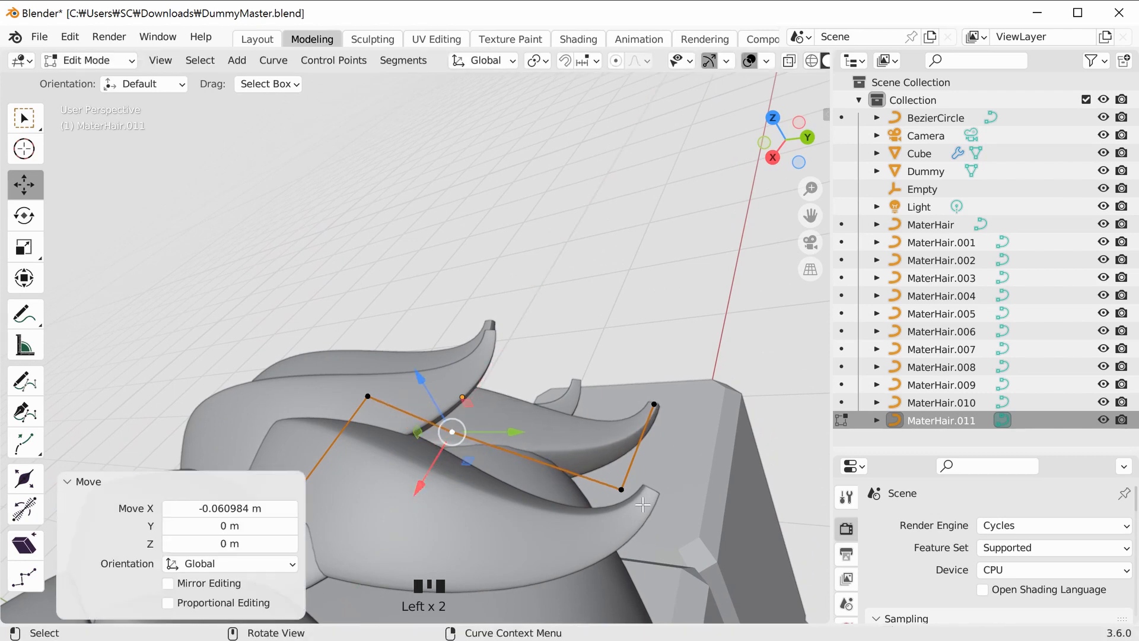
Move the tip end of the MaterHair.011 strand slightly upward.
click(626, 477)
middle_drag(486, 249, 475, 184)
drag(596, 442, 592, 419)
click(644, 397)
middle_drag(645, 397, 527, 374)
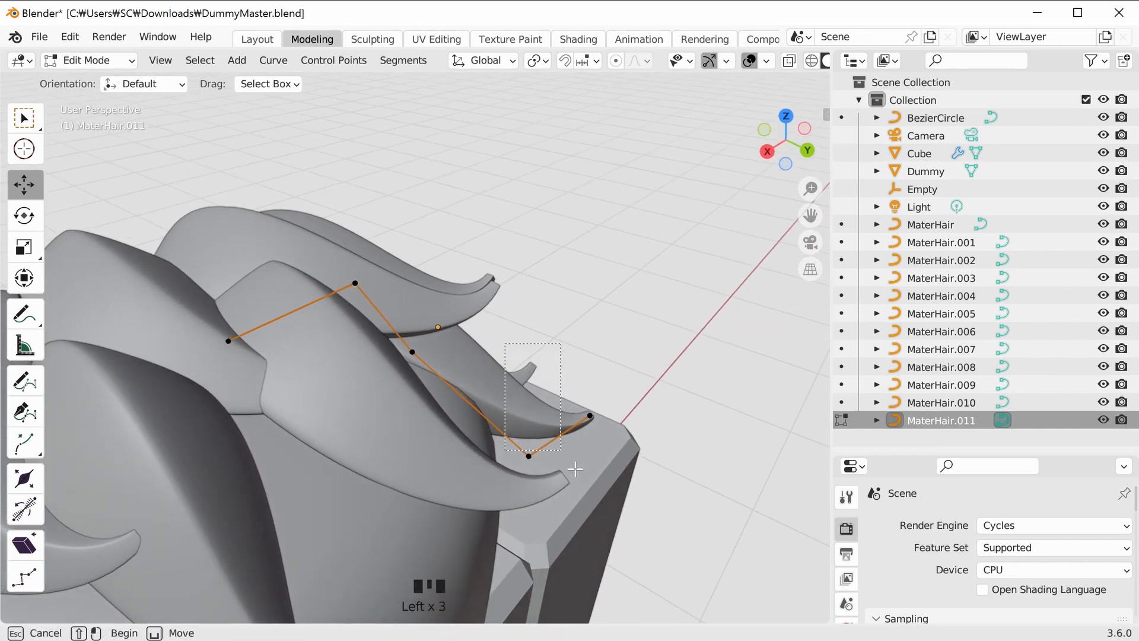
Reposition the control point just before the tip of MaterHair.011 and finish editing the curve.
middle_drag(630, 472, 540, 574)
drag(539, 575, 570, 543)
mouse_move(479, 487)
mouse_down()
mouse_move(468, 483)
mouse_move(479, 489)
mouse_up()
scroll(478, 488, down, 4)
middle_drag(765, 484, 373, 544)
scroll(374, 544, down, 3)
click(674, 300)
middle_drag(674, 300, 381, 389)
key(Tab)
Duplicate the MaterHair.008 strand three times in succession, spreading the copies across the lower row of hair.
click(425, 403)
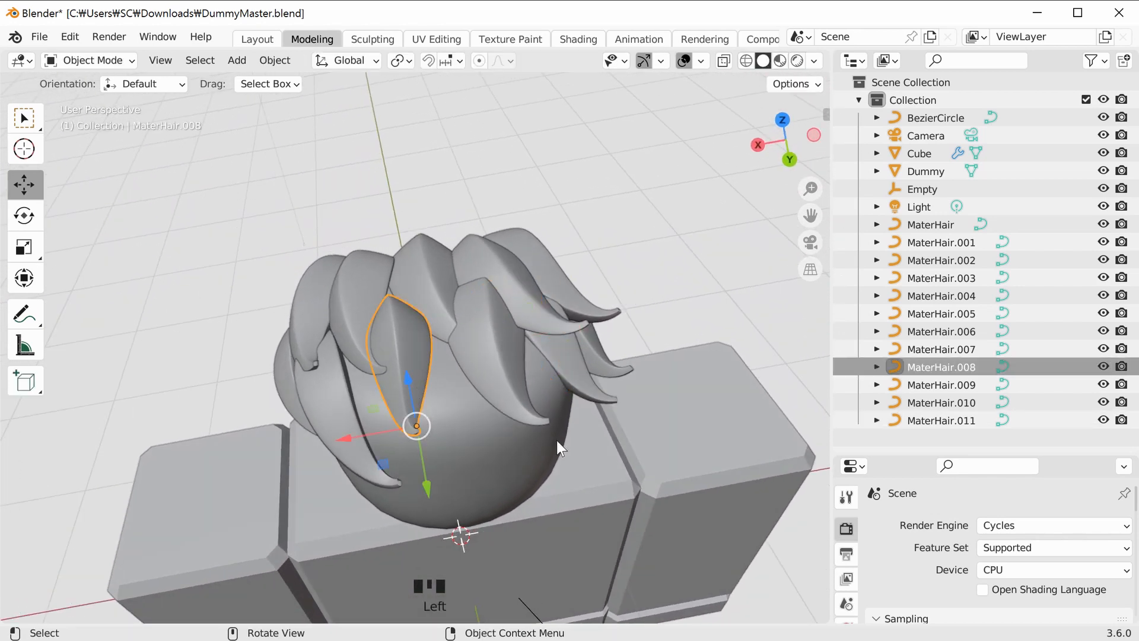
key(shift+d)
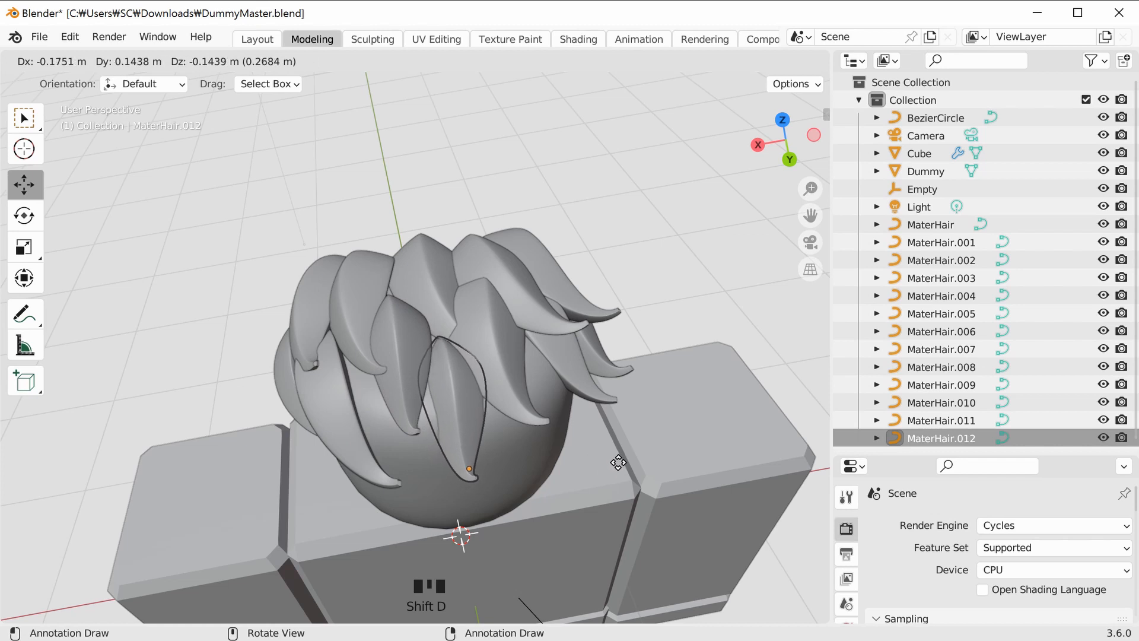
click(598, 469)
key(shift+d)
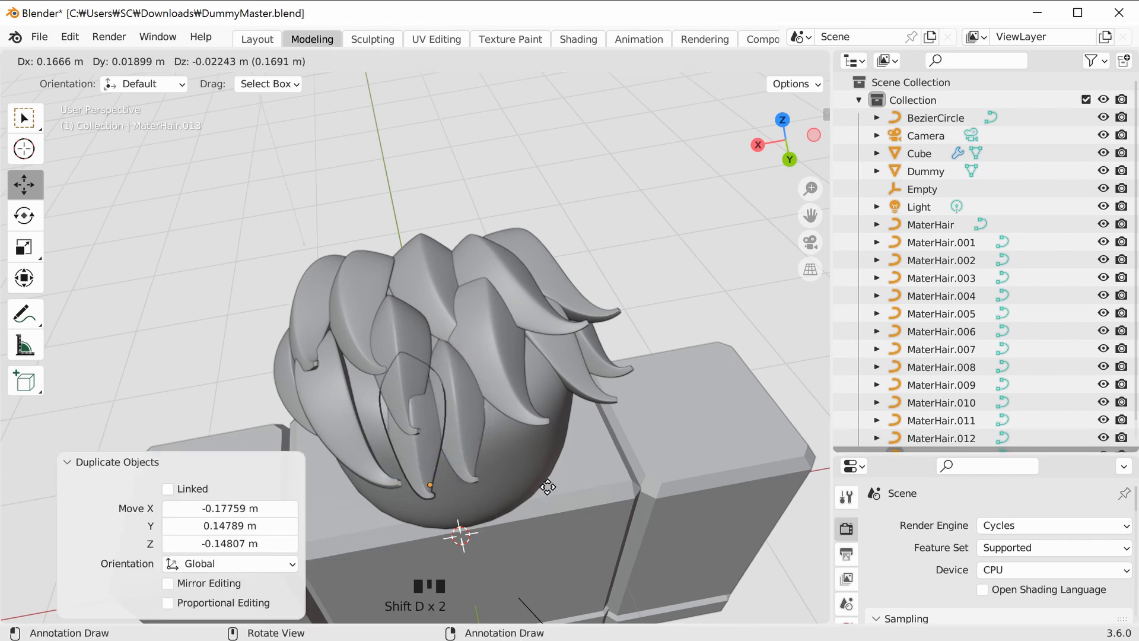
click(529, 468)
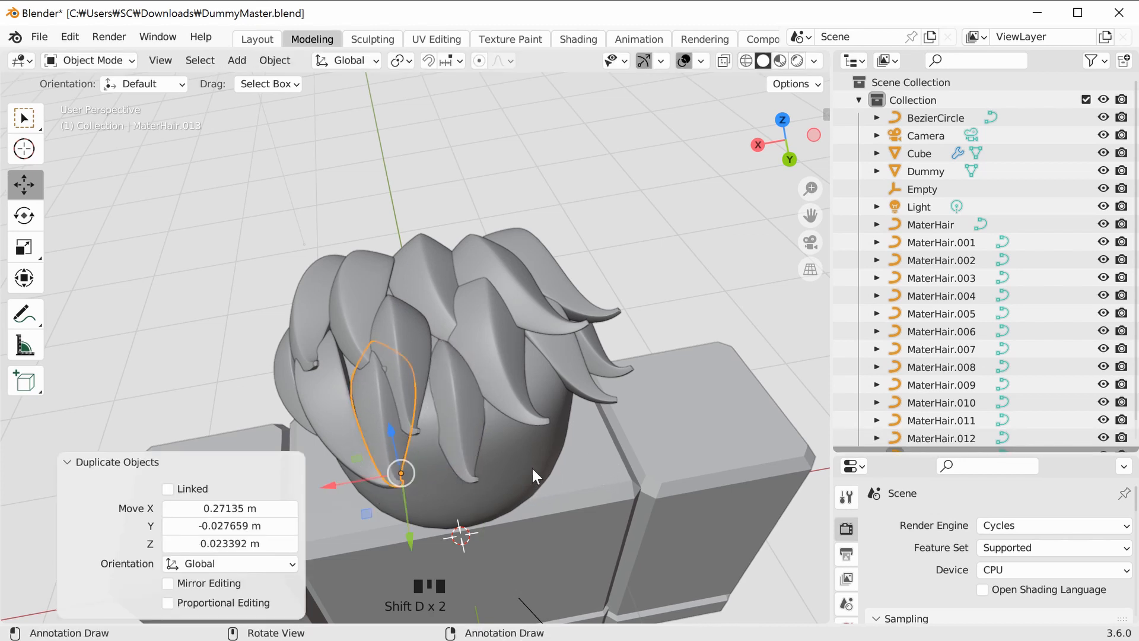
key(shift+d)
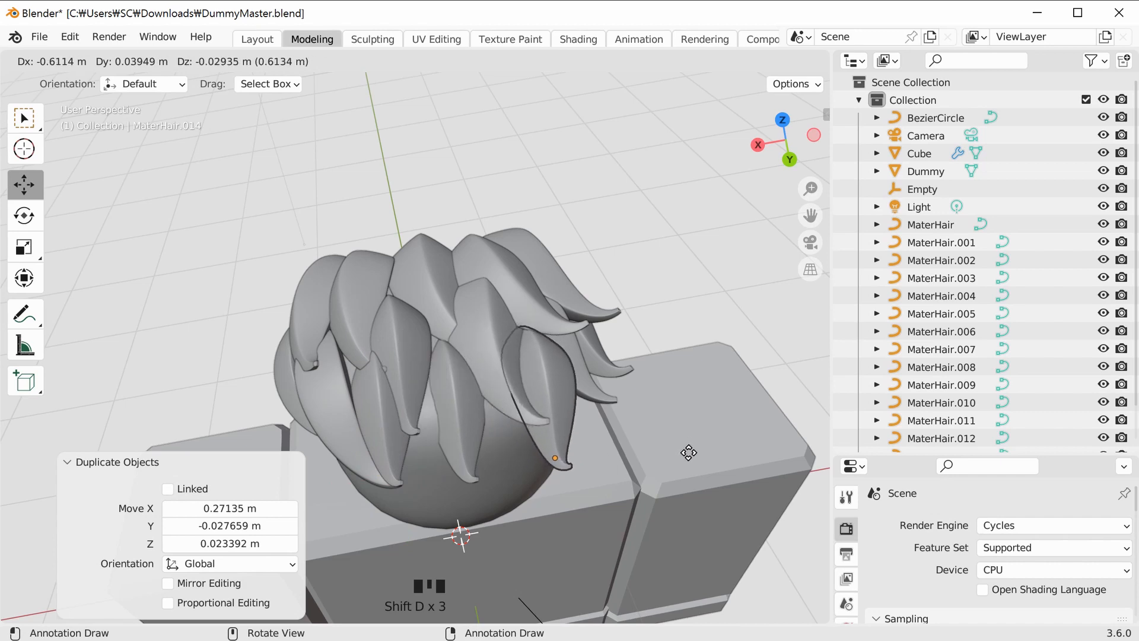
click(688, 452)
click(733, 266)
Edit the MaterHair.013 curve and tilt its three root-side control points about 1.3°.
middle_drag(733, 266, 417, 462)
middle_drag(330, 350, 533, 440)
click(442, 444)
key(Tab)
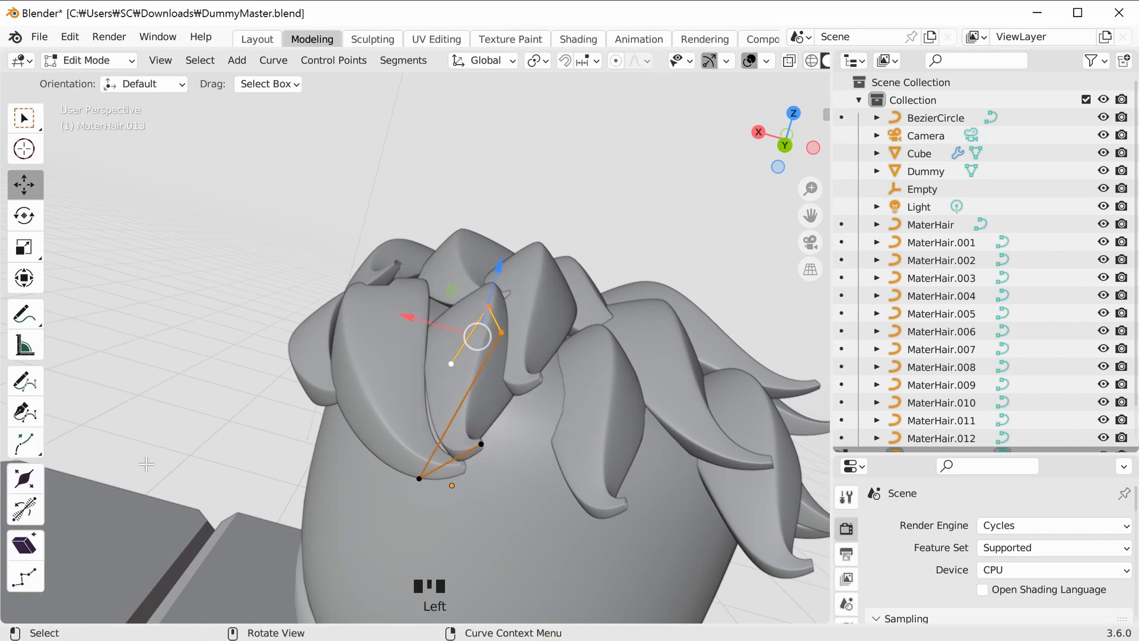
drag(491, 345, 560, 348)
middle_drag(560, 348, 558, 376)
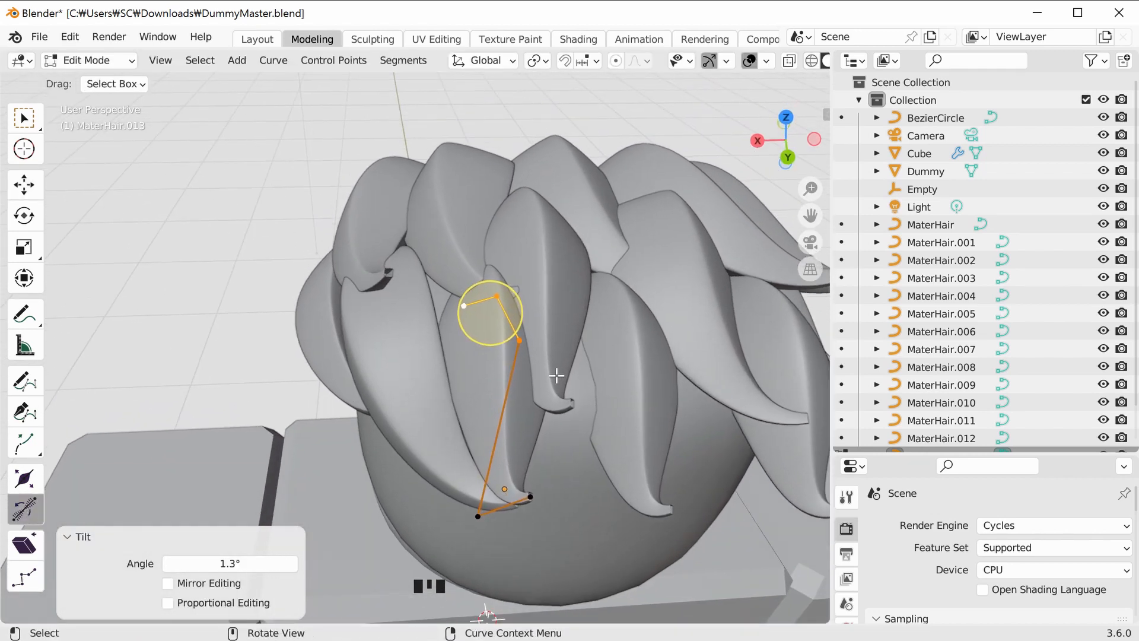
Move the root end point of MaterHair.013 about 0.149 m in X, -0.03 m in Y and 0.024 m in Z.
click(581, 430)
shift+middle_drag(472, 308, 472, 319)
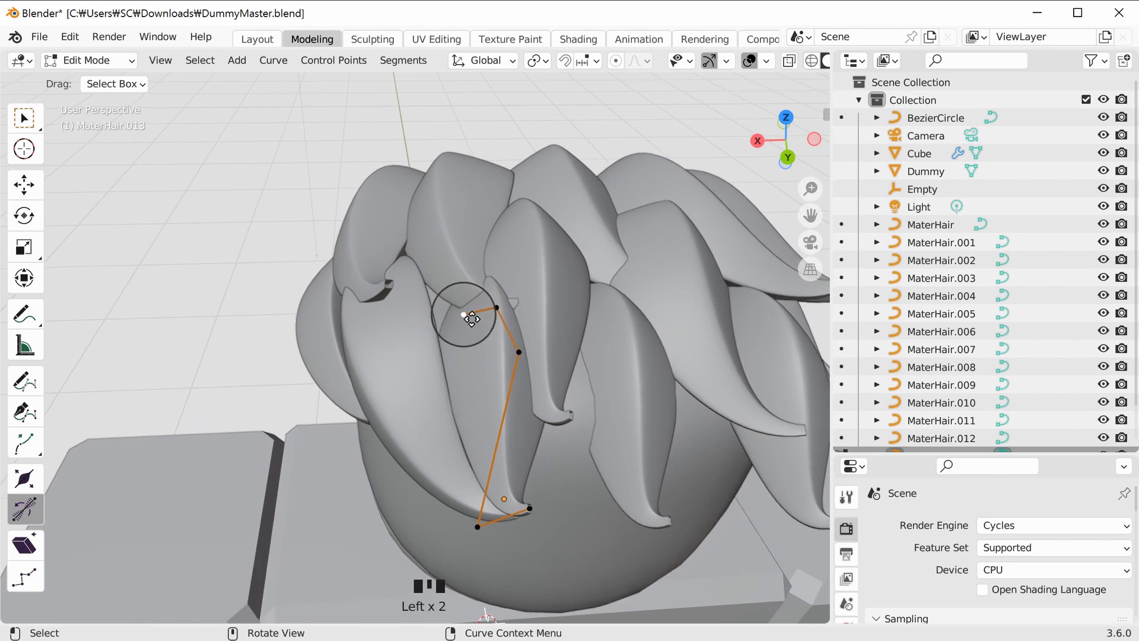
key(g)
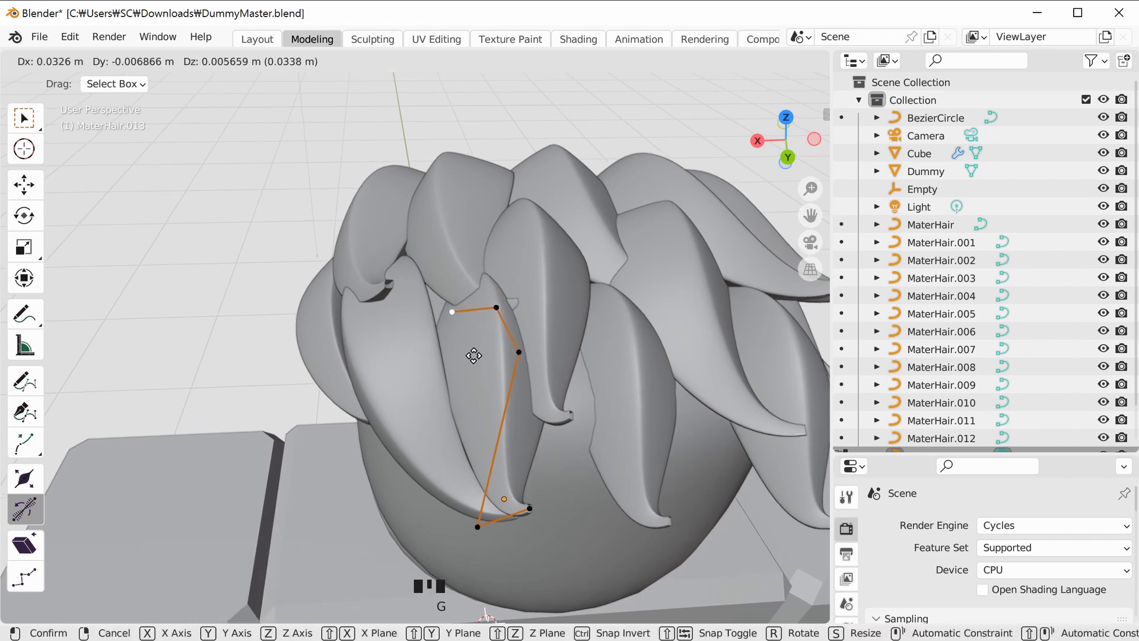
click(434, 347)
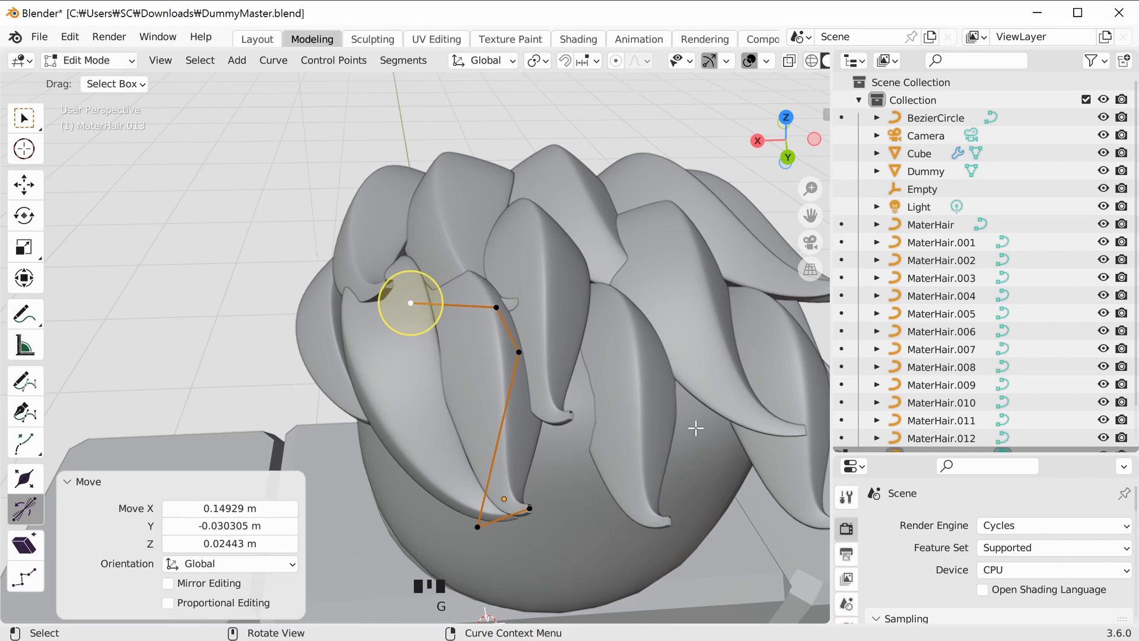
click(746, 575)
Finish editing MaterHair.013 and raise the MaterHair.012 strand slightly along Z toward the upper hair.
middle_drag(775, 499, 558, 429)
click(558, 429)
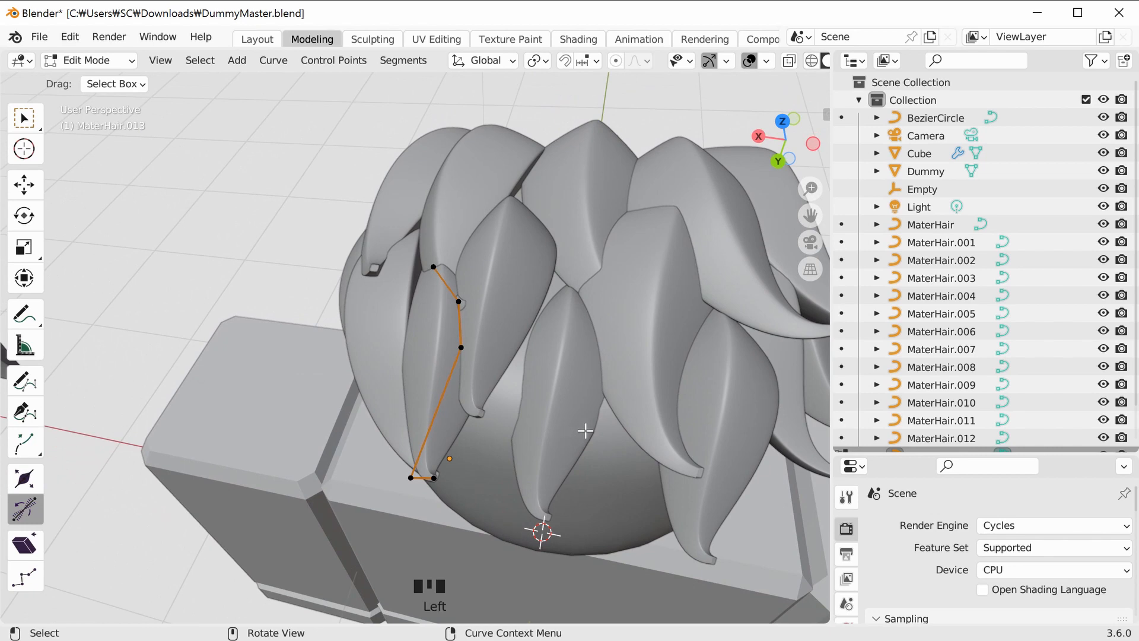
drag(550, 486, 546, 458)
click(804, 521)
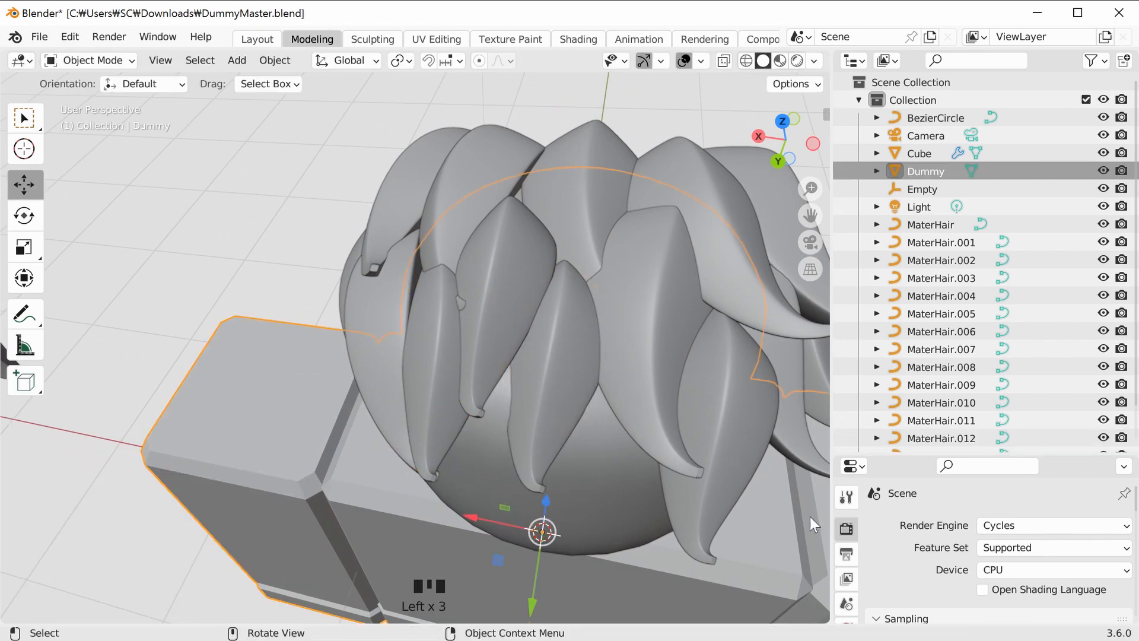
key(KP_Decimal)
Edit the MaterHair.014 curve and tilt its three root-side control points about -38.2°.
middle_drag(813, 514, 465, 440)
click(465, 439)
key(Tab)
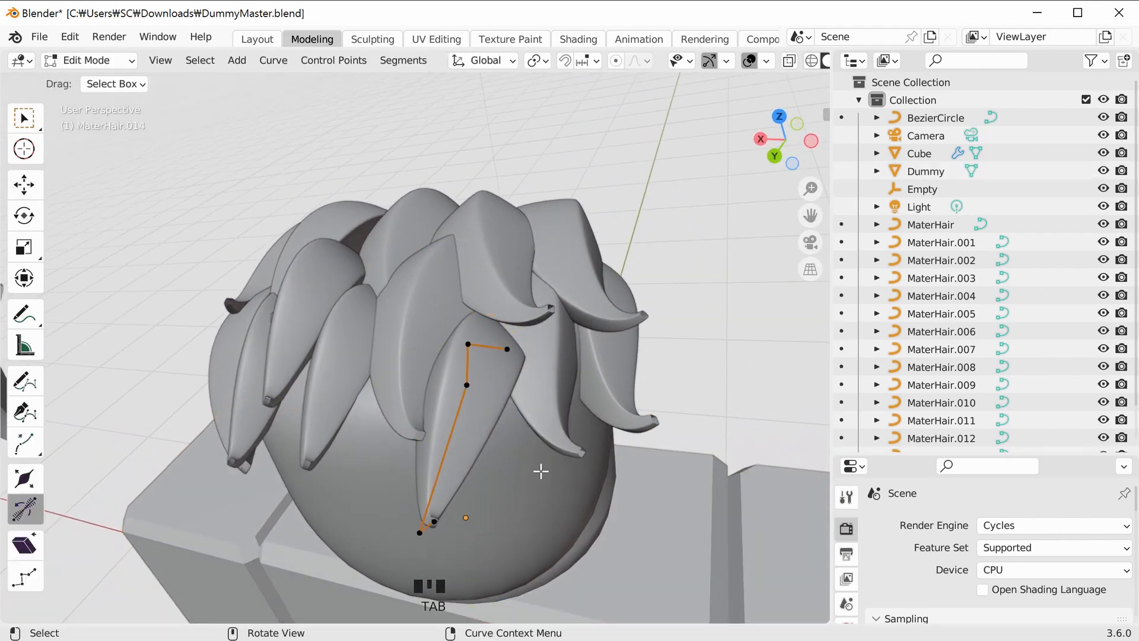
middle_drag(598, 520, 617, 500)
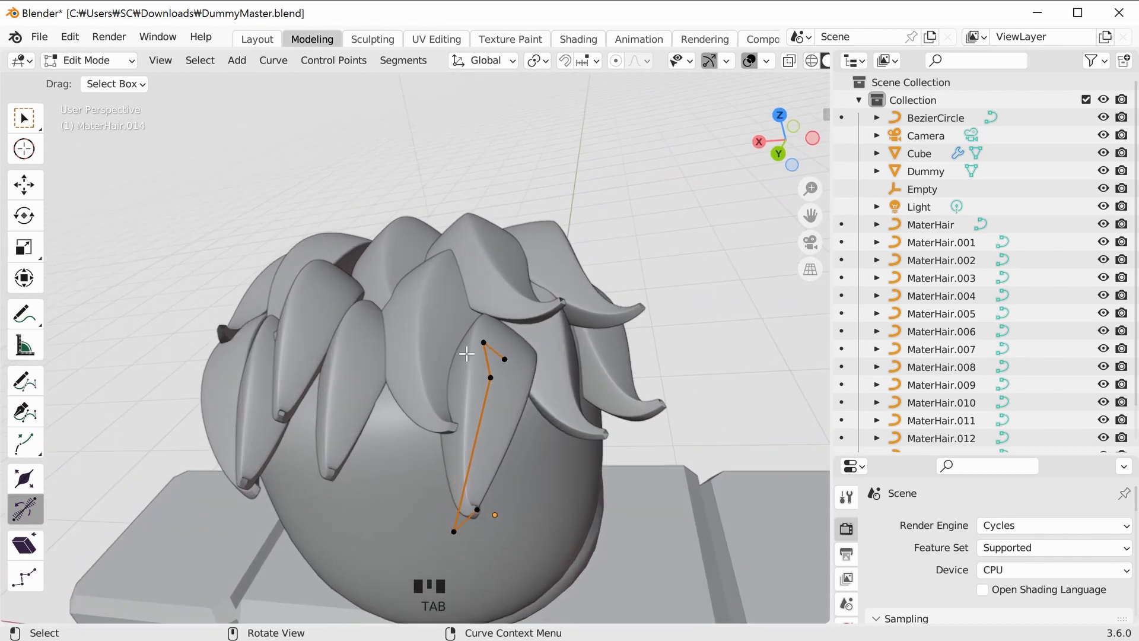
drag(417, 304, 506, 406)
drag(610, 498, 610, 497)
middle_drag(610, 497, 464, 414)
mouse_move(531, 402)
mouse_down()
mouse_move(532, 419)
mouse_move(523, 399)
mouse_up()
Move the two tip control points of MaterHair.014 about 0.1 m inward toward the head.
middle_drag(524, 399, 567, 485)
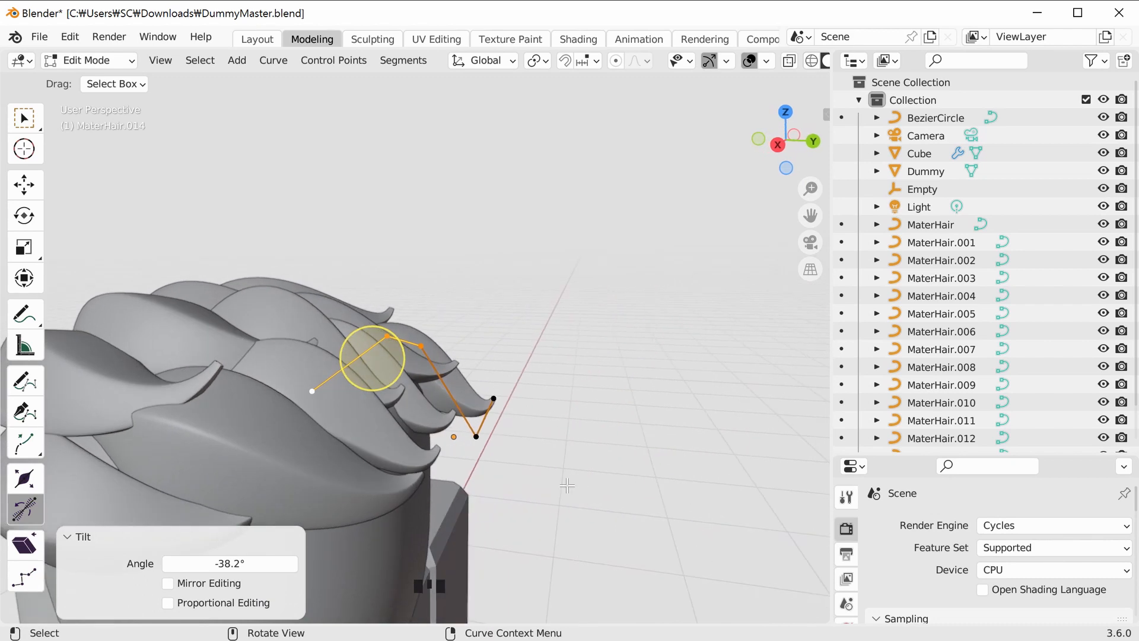
drag(442, 336, 442, 335)
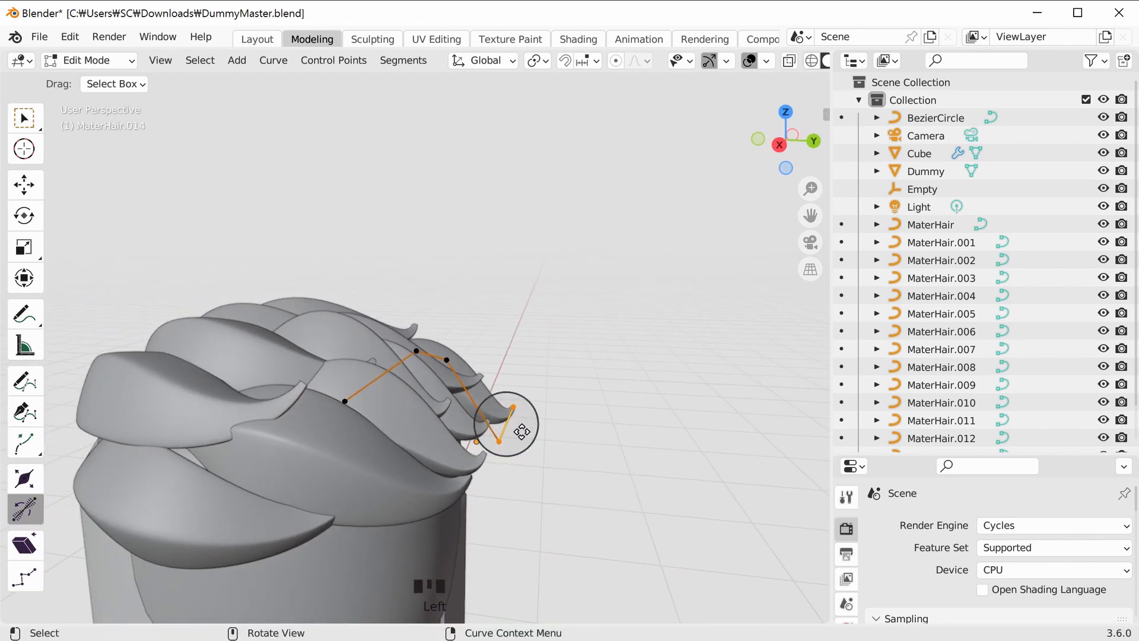
key(g)
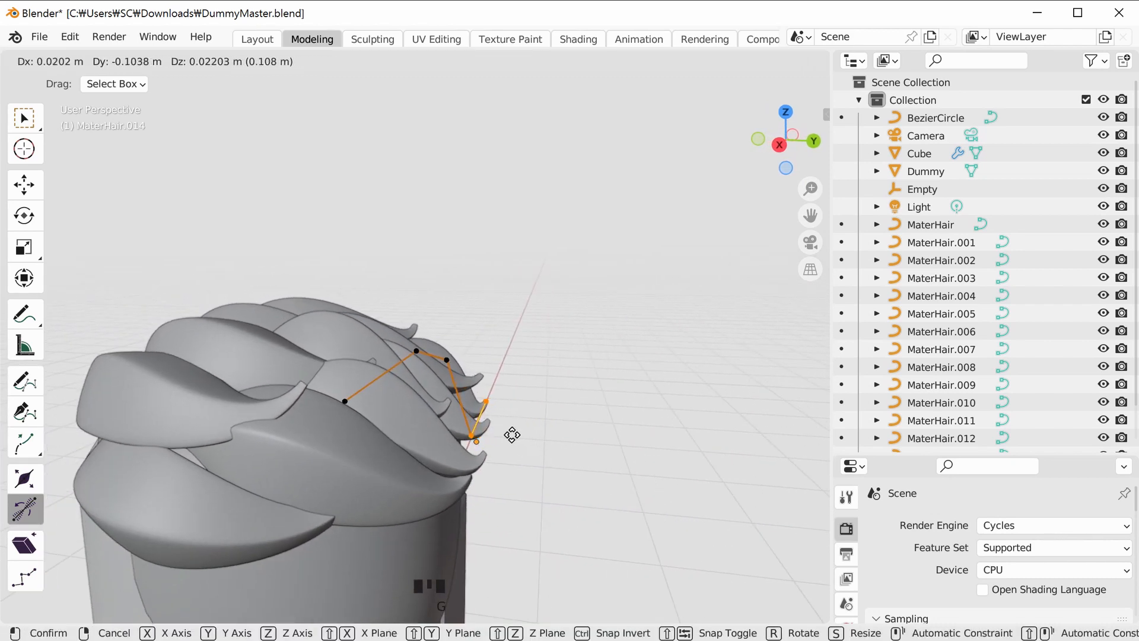
click(509, 439)
click(571, 421)
middle_drag(717, 423, 481, 420)
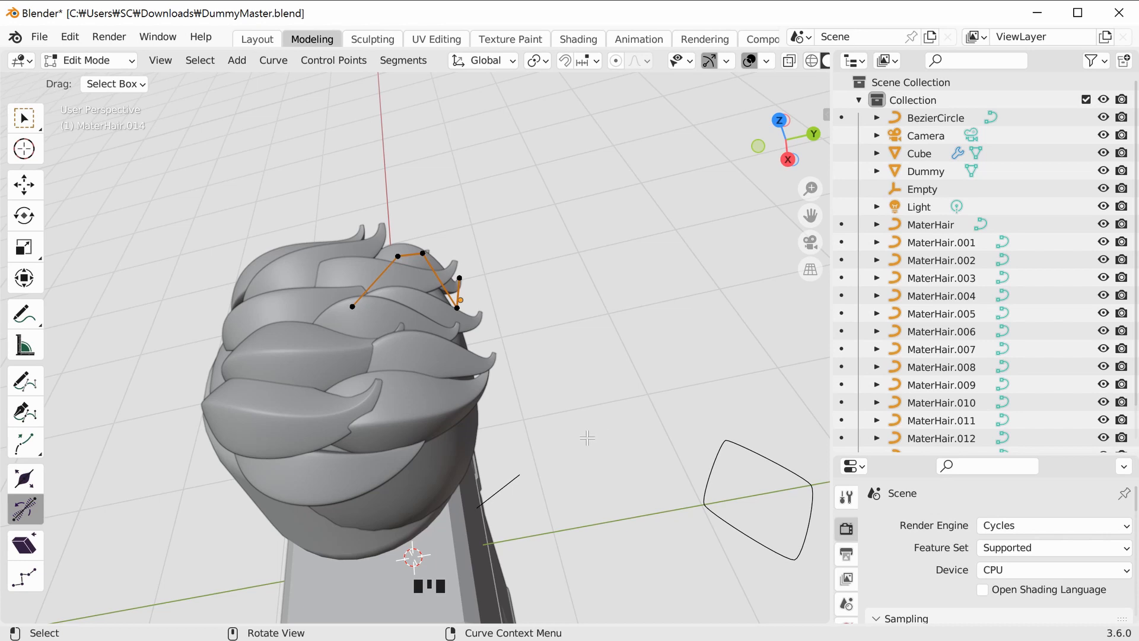
Finish editing MaterHair.014 and raise the two tip control points of MaterHair.004 slightly along Z.
key(Tab)
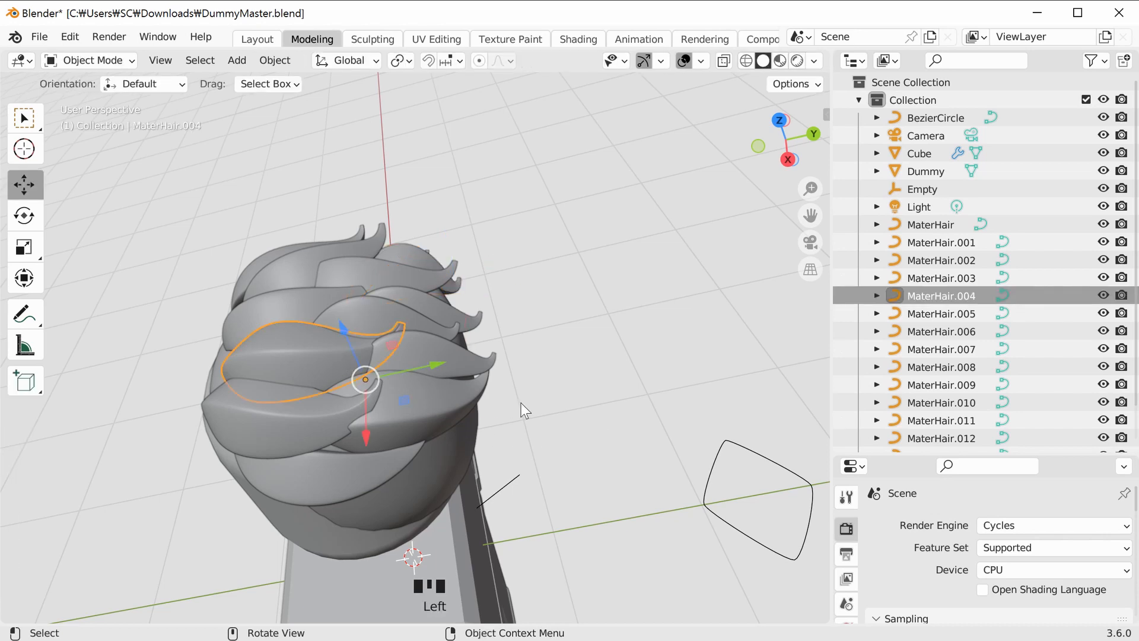
scroll(518, 399, up, 3)
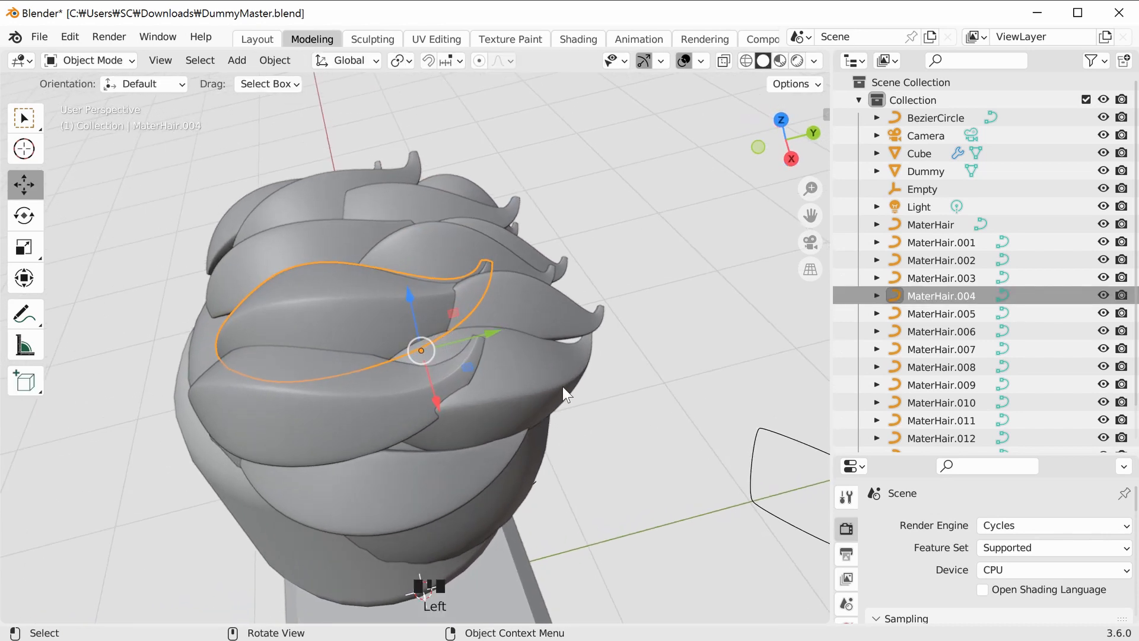
key(Tab)
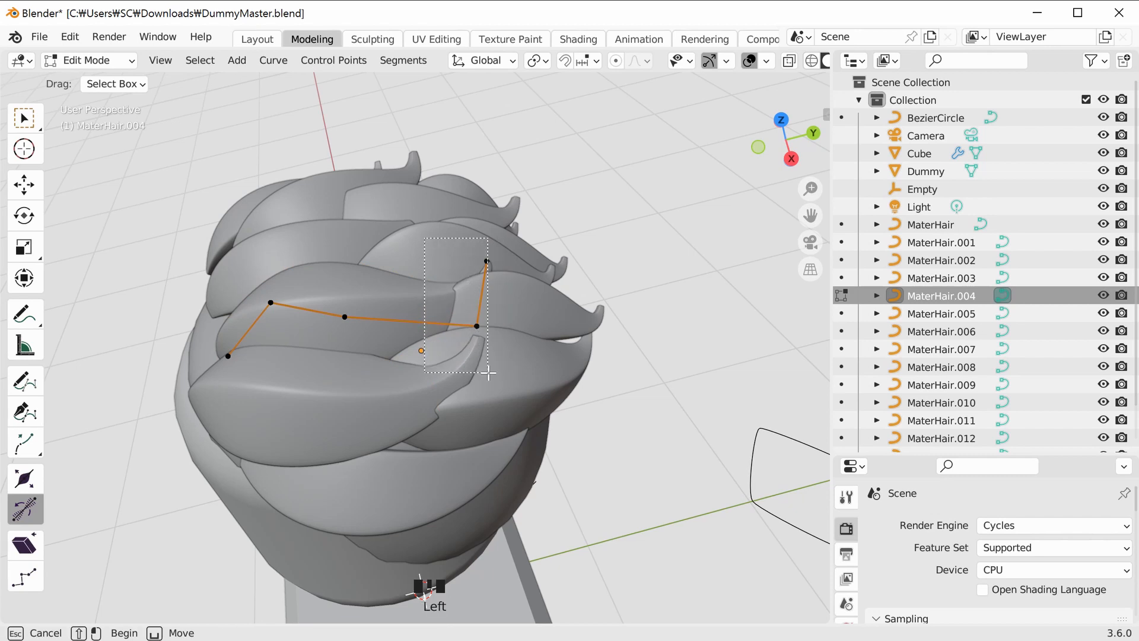
middle_drag(595, 273, 591, 239)
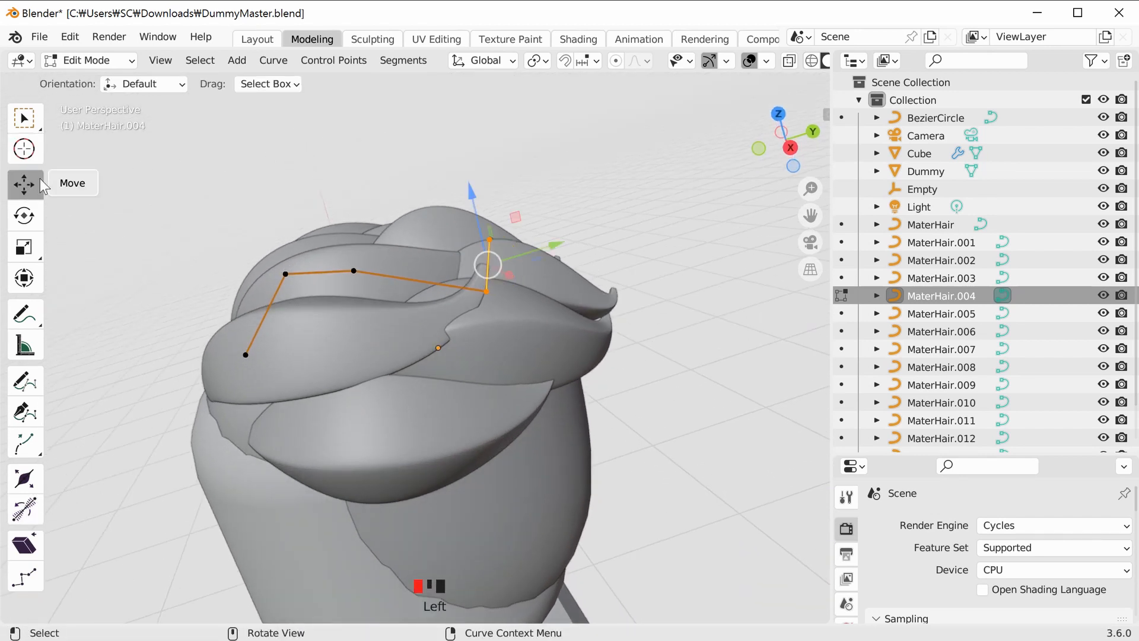
drag(472, 193, 468, 174)
click(515, 198)
middle_drag(515, 198, 509, 316)
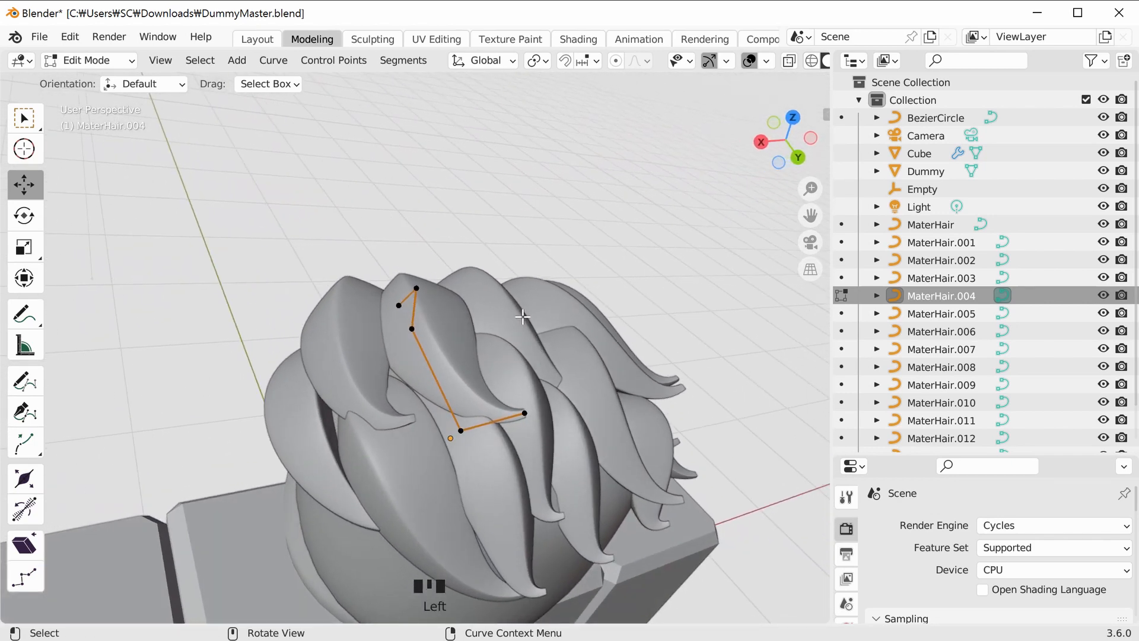
Finish editing MaterHair.004 and raise the tip end point of MaterHair.002 slightly along Z.
key(Tab)
click(511, 319)
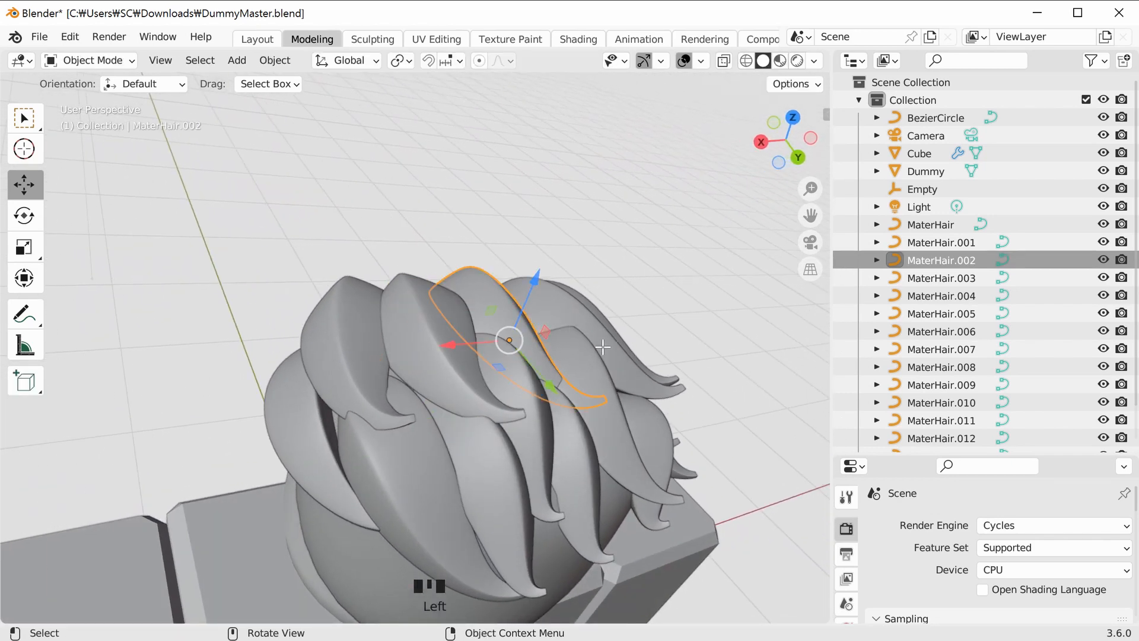
key(Tab)
middle_drag(656, 436, 661, 429)
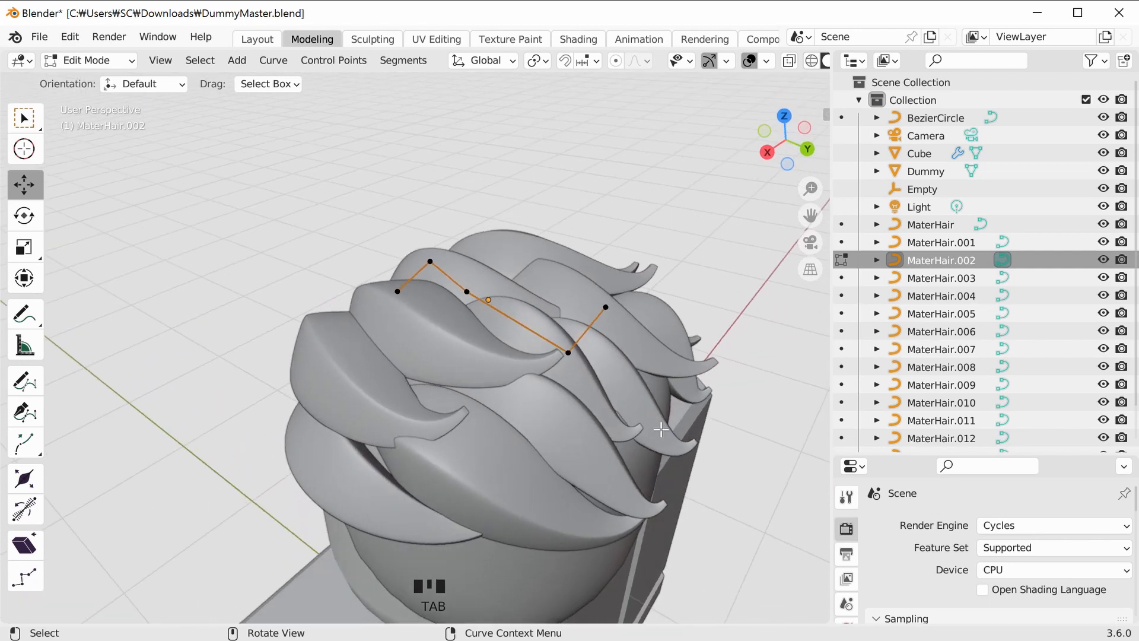
middle_drag(559, 245, 587, 279)
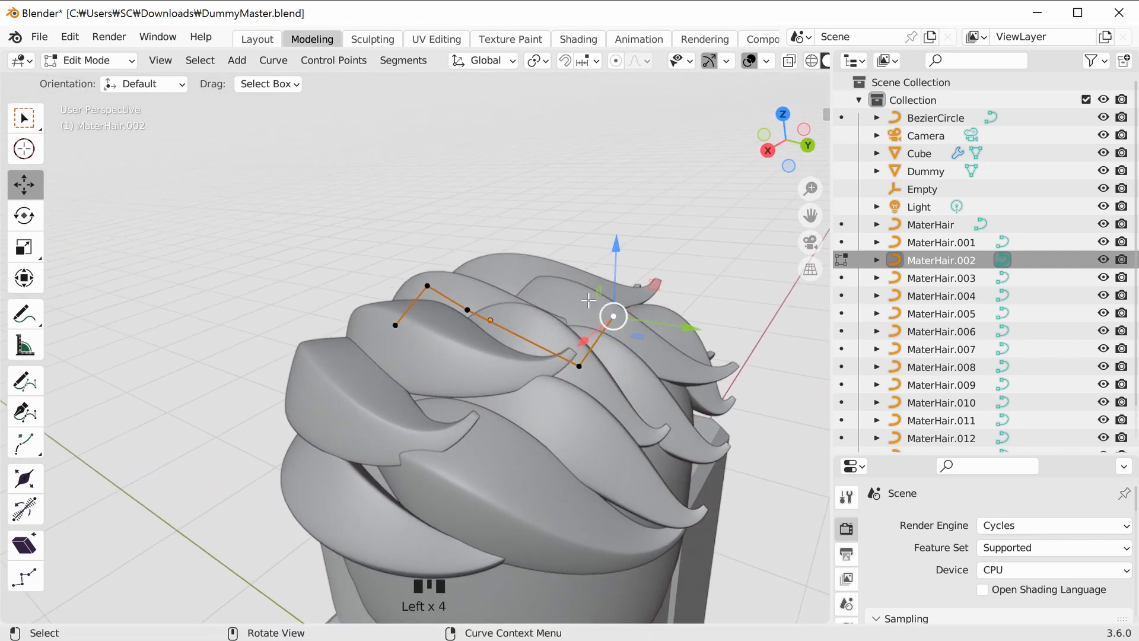
drag(596, 270, 593, 245)
click(653, 190)
Adjust the placement of MaterHair.002's control points relative to the neighbouring strands.
middle_drag(654, 190, 658, 412)
middle_drag(680, 463, 657, 409)
drag(590, 340, 525, 358)
middle_drag(623, 341, 760, 378)
drag(458, 467, 422, 453)
middle_drag(473, 465, 446, 445)
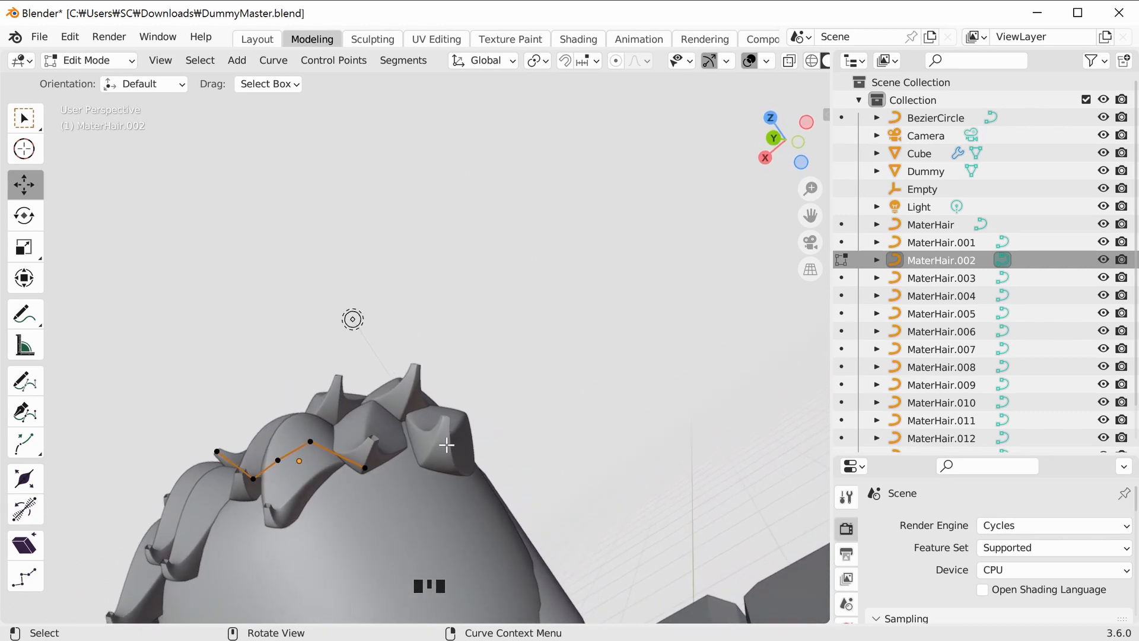
Finish editing MaterHair.002 and tilt all control points of MaterHair.007 about 20°.
key(Tab)
click(453, 438)
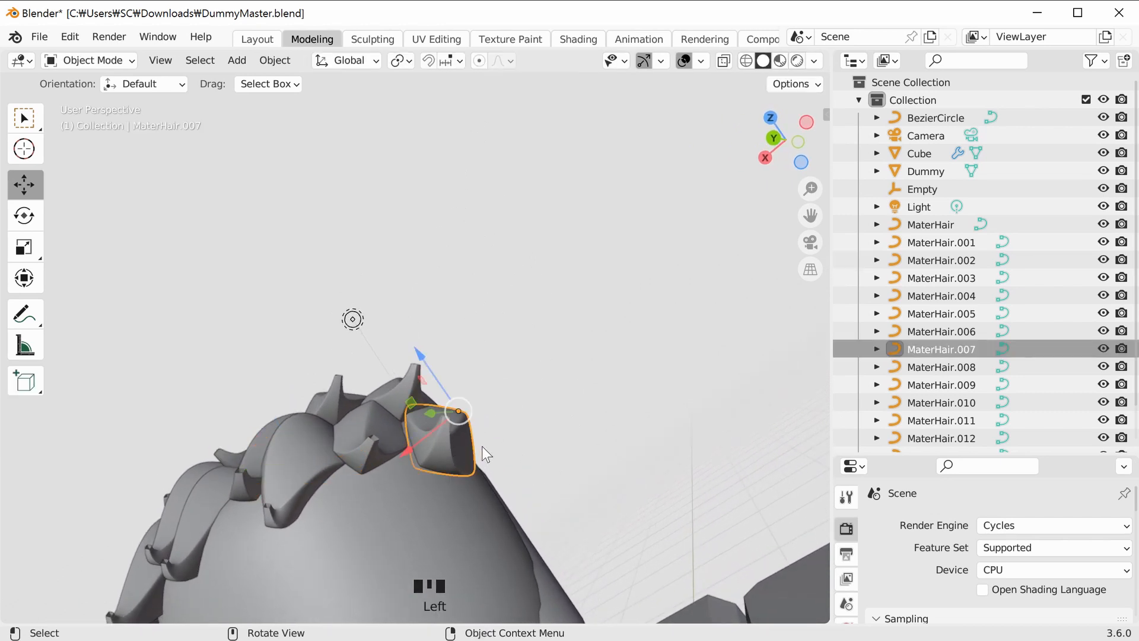
key(Tab)
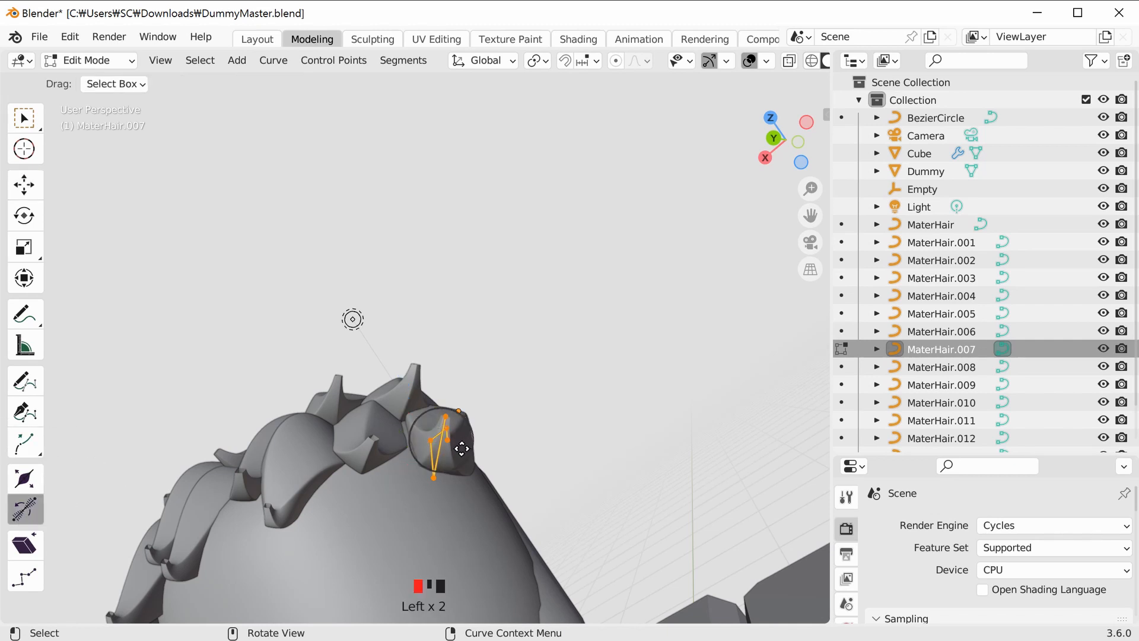
drag(469, 437, 466, 435)
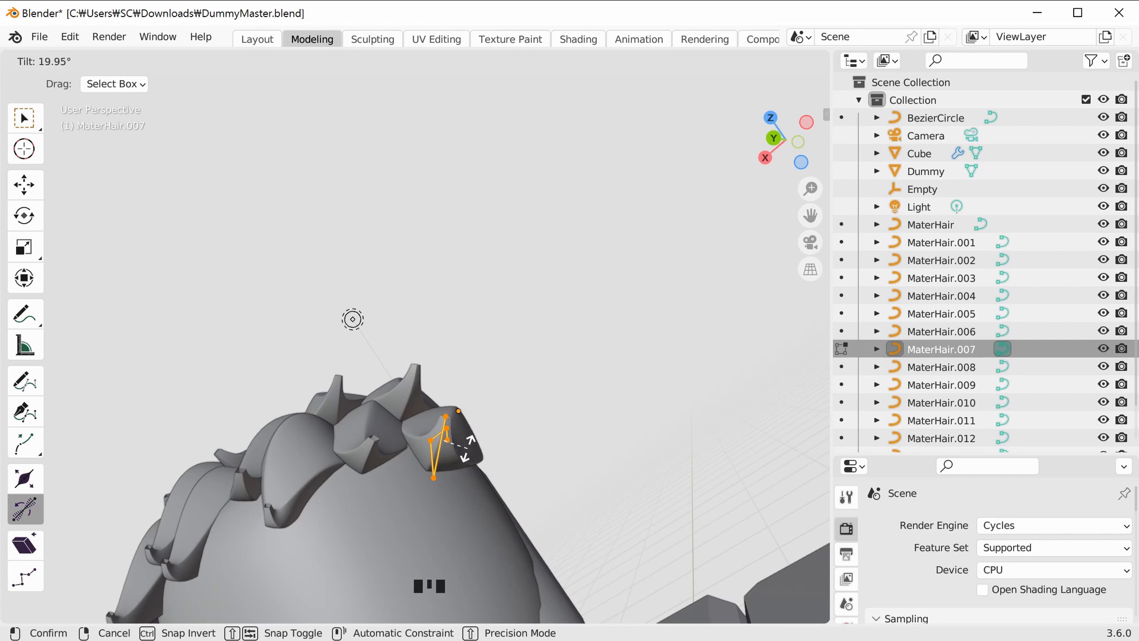
drag(467, 448, 467, 448)
click(575, 393)
middle_drag(657, 423, 327, 512)
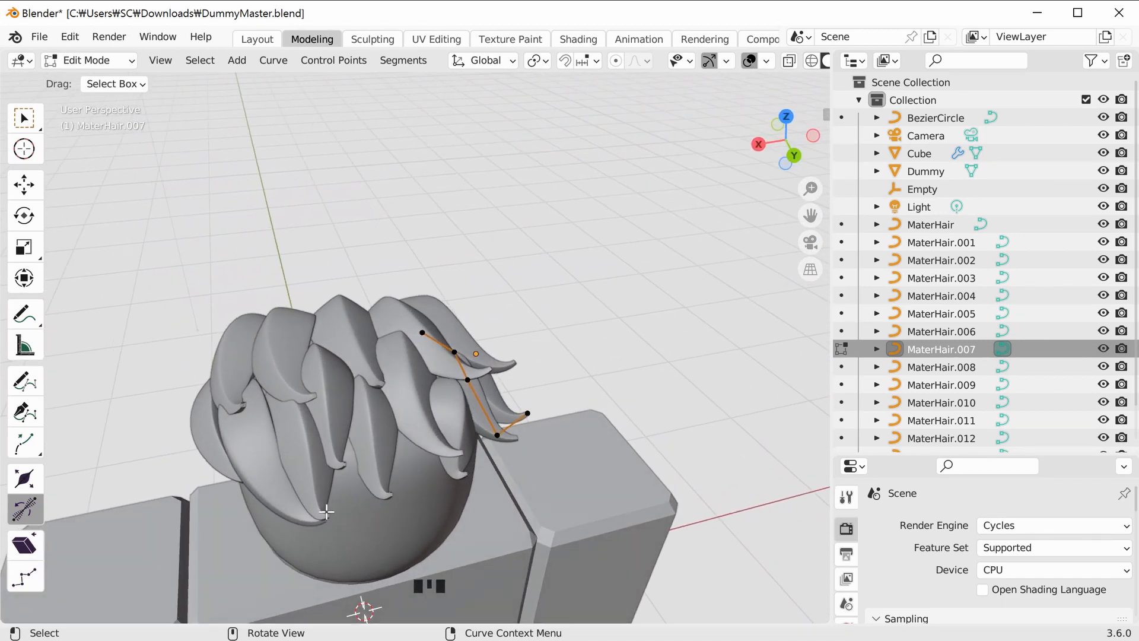
Move the two tip control points of MaterHair.013 about -0.068 m in X, -0.021 m in Y and 0.058 m in Z.
key(Tab)
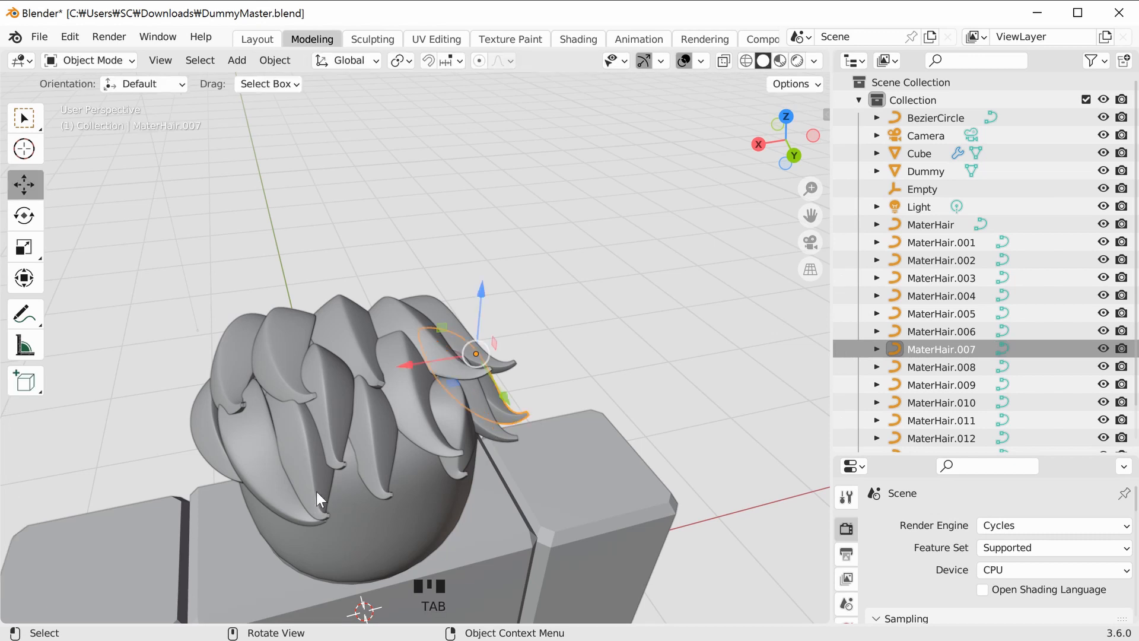
key(Tab)
click(365, 546)
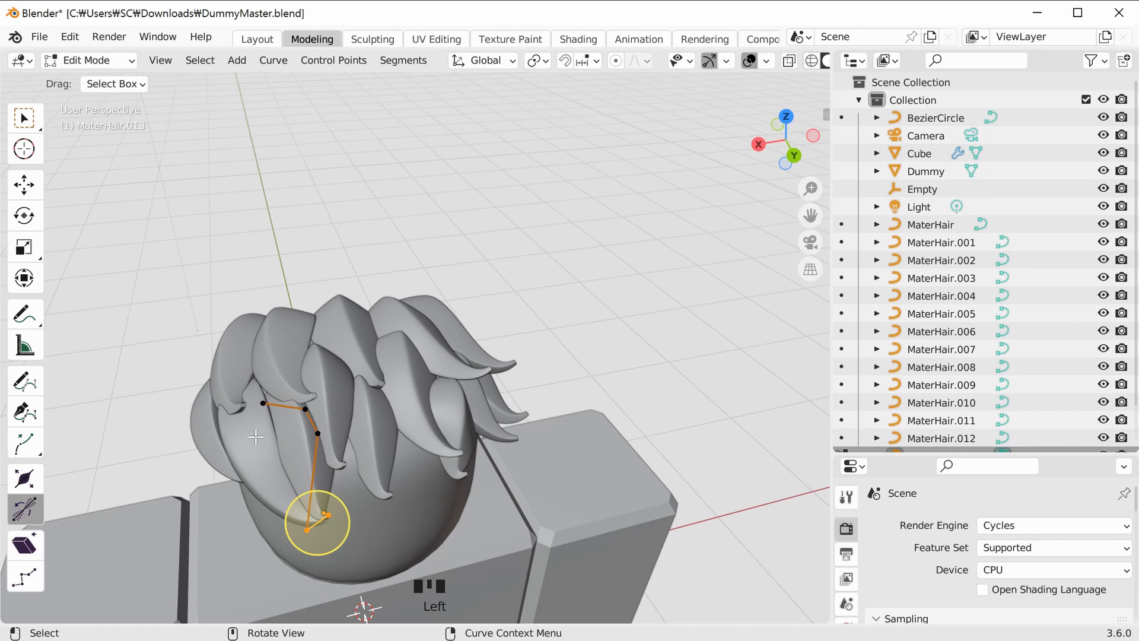
key(g)
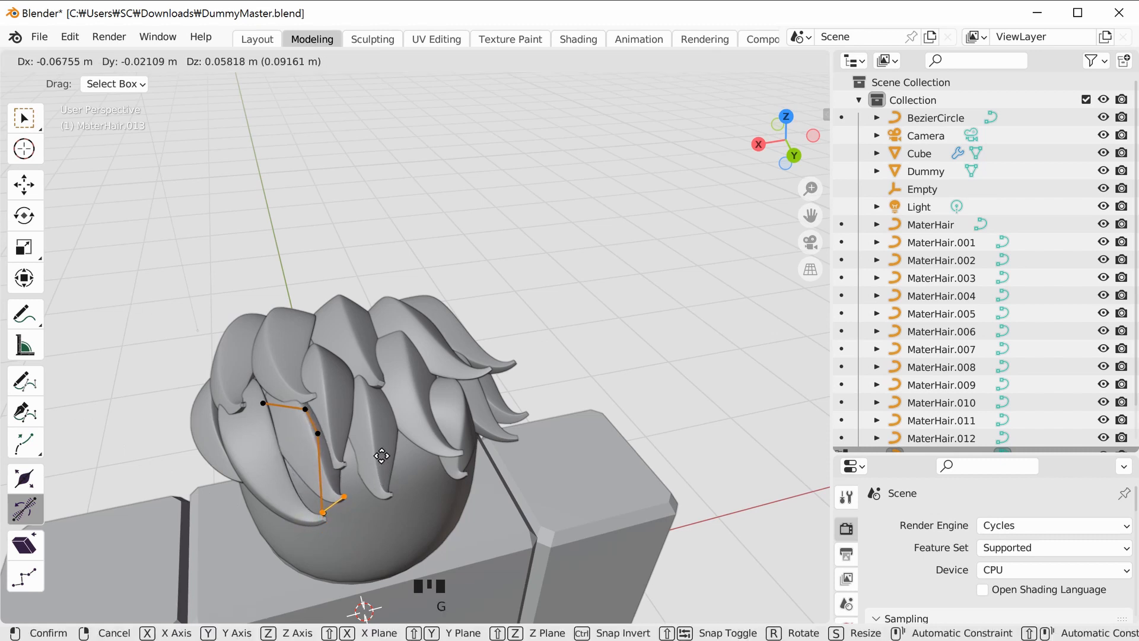
click(381, 458)
click(662, 332)
Move the control point next to MaterHair.013's tip -0.0156 m in X, -0.0036 m in Y and 0.0164 m in Z, and finish editing.
middle_drag(594, 424, 377, 406)
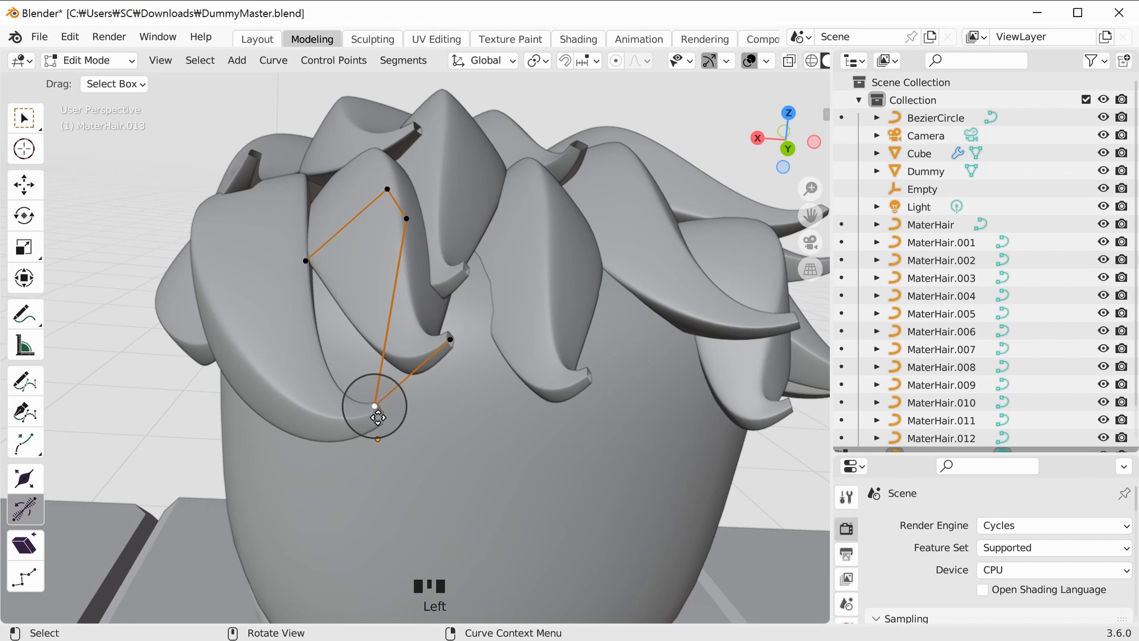
key(g)
click(390, 405)
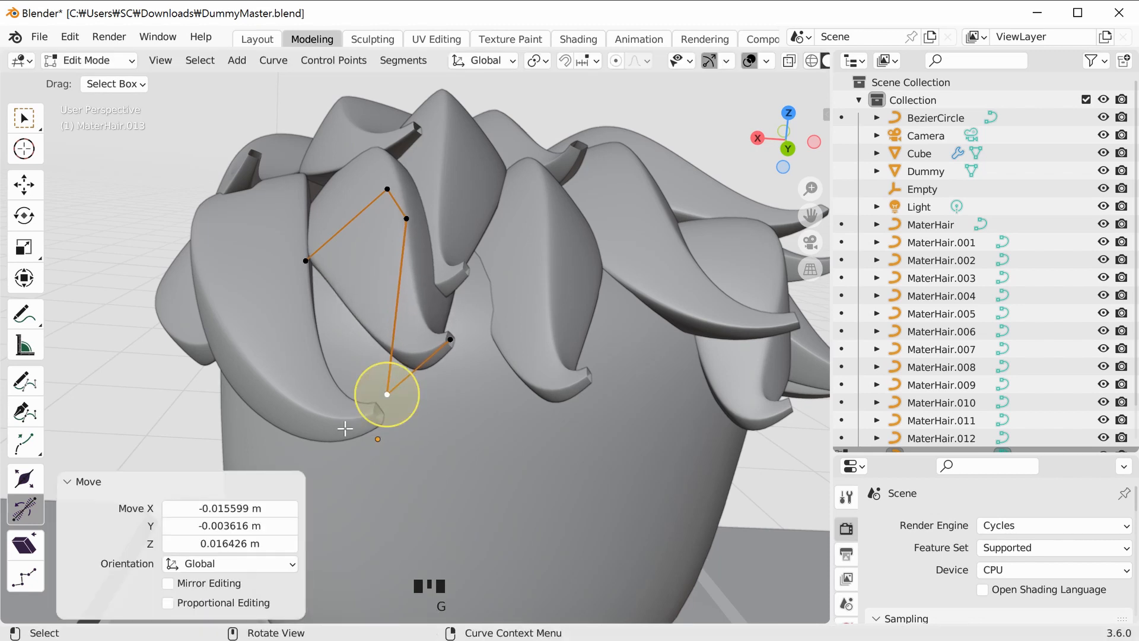
click(384, 450)
key(Tab)
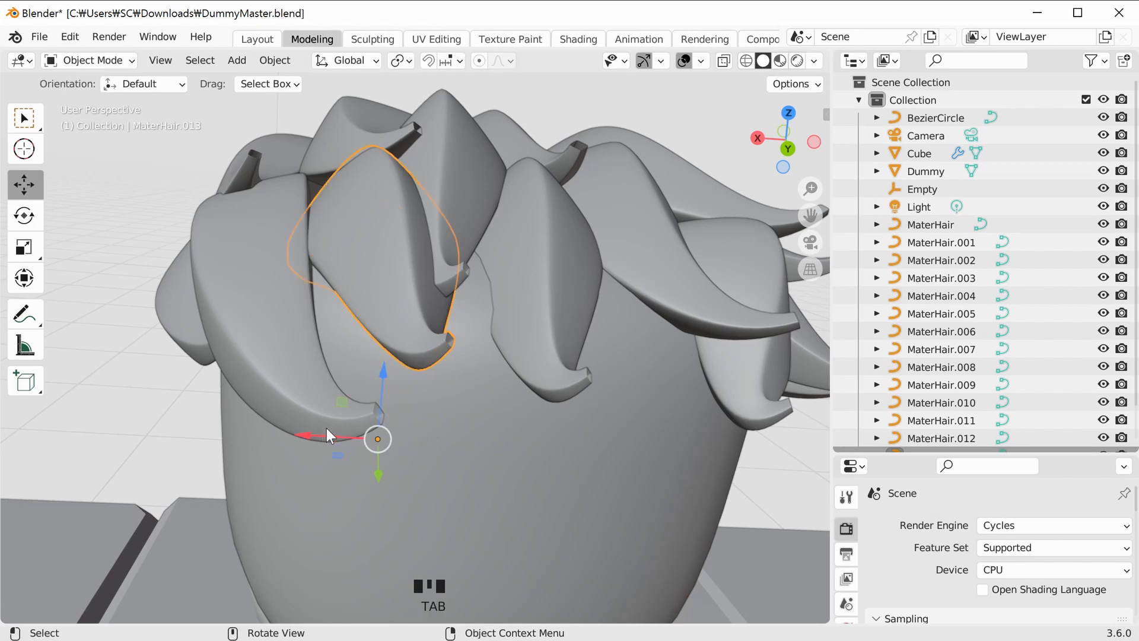
Edit the MaterHair.009 curve and move its tip end point slightly back toward the strand's root side.
click(330, 426)
mouse_move(394, 448)
middle_down()
mouse_move(401, 438)
mouse_move(405, 449)
middle_up()
key(Tab)
click(420, 449)
mouse_move(485, 485)
middle_down()
mouse_move(477, 475)
mouse_move(473, 486)
middle_up()
key(g)
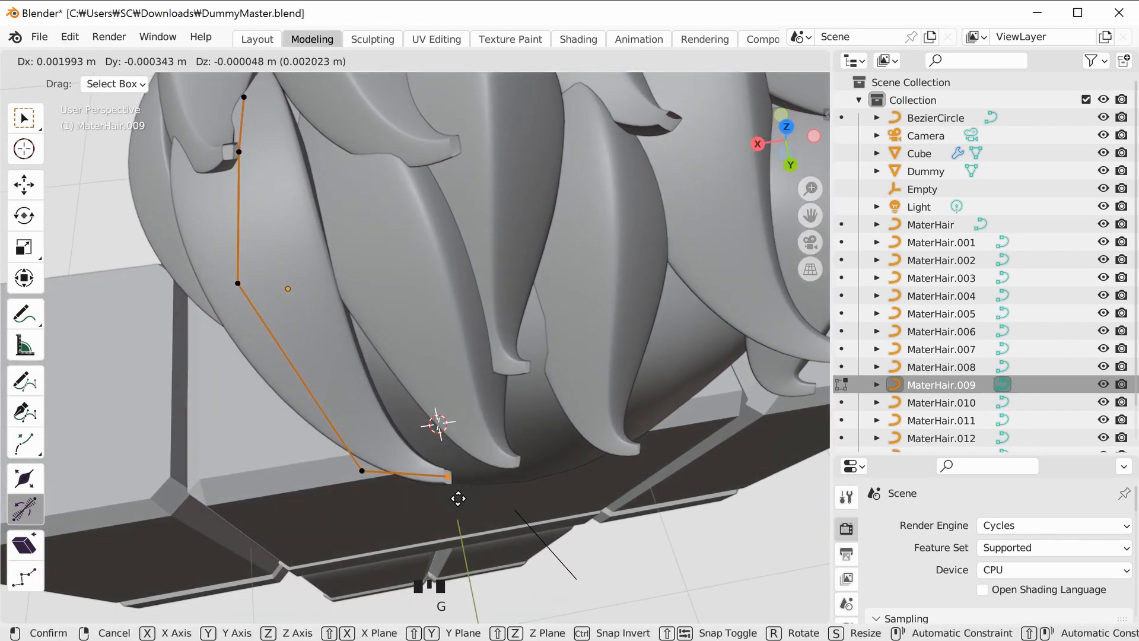
click(381, 487)
Move the control point next to MaterHair.009's tip about 0.1 m inward so the tip curls the other way.
click(362, 471)
key(g)
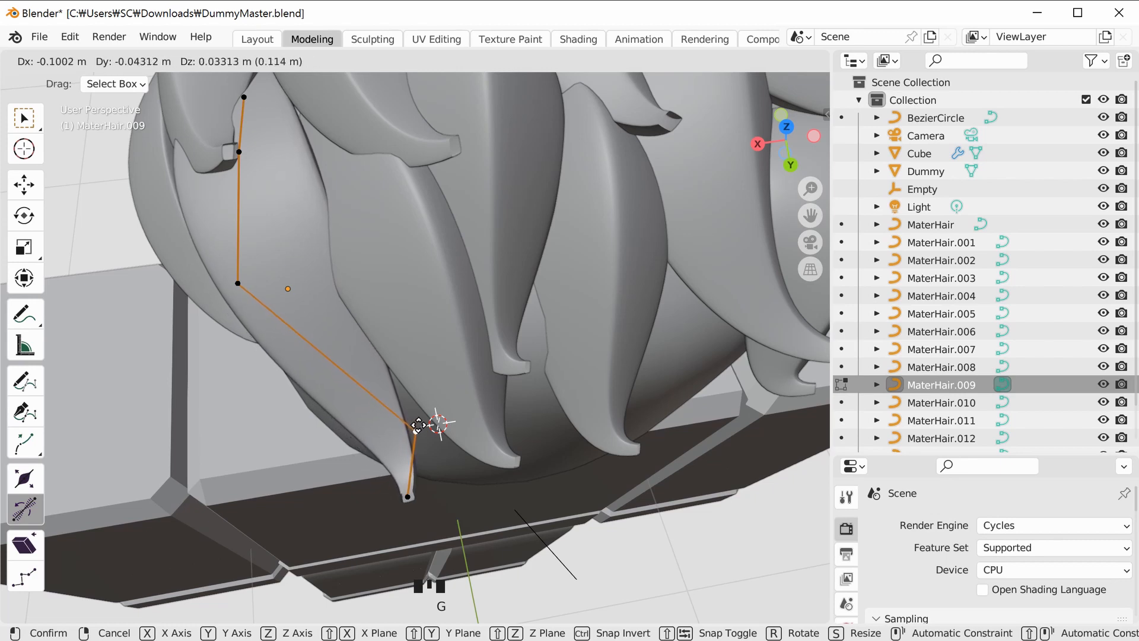
click(437, 425)
click(690, 559)
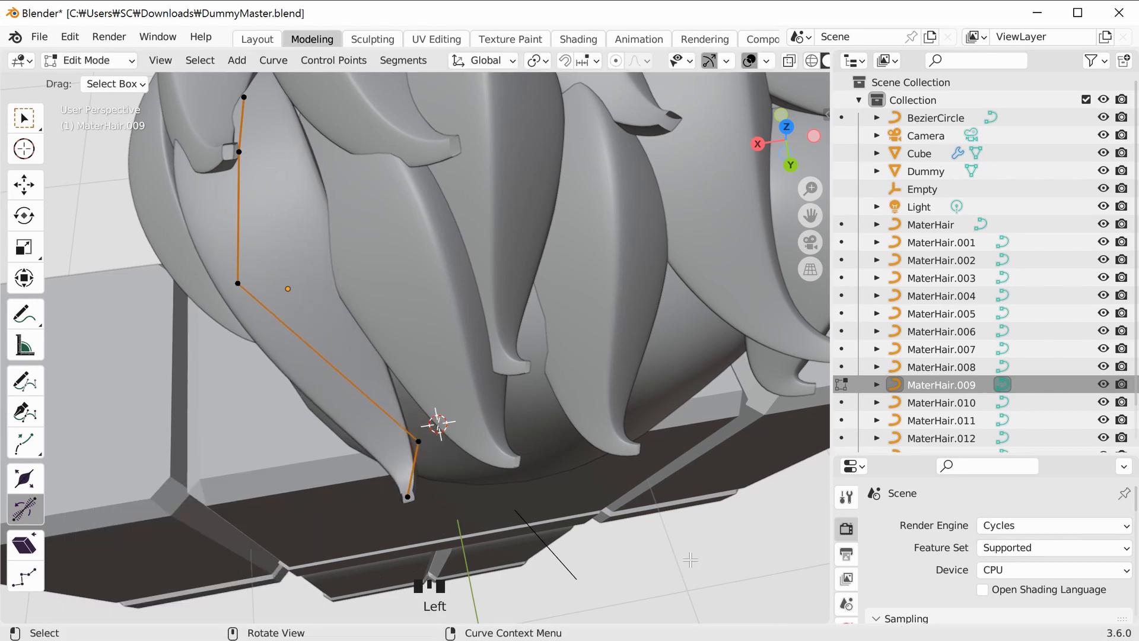
middle_drag(704, 546, 412, 482)
Finish editing MaterHair.009 and move the tip end point of MaterHair.006 slightly outward and down.
key(Tab)
click(387, 475)
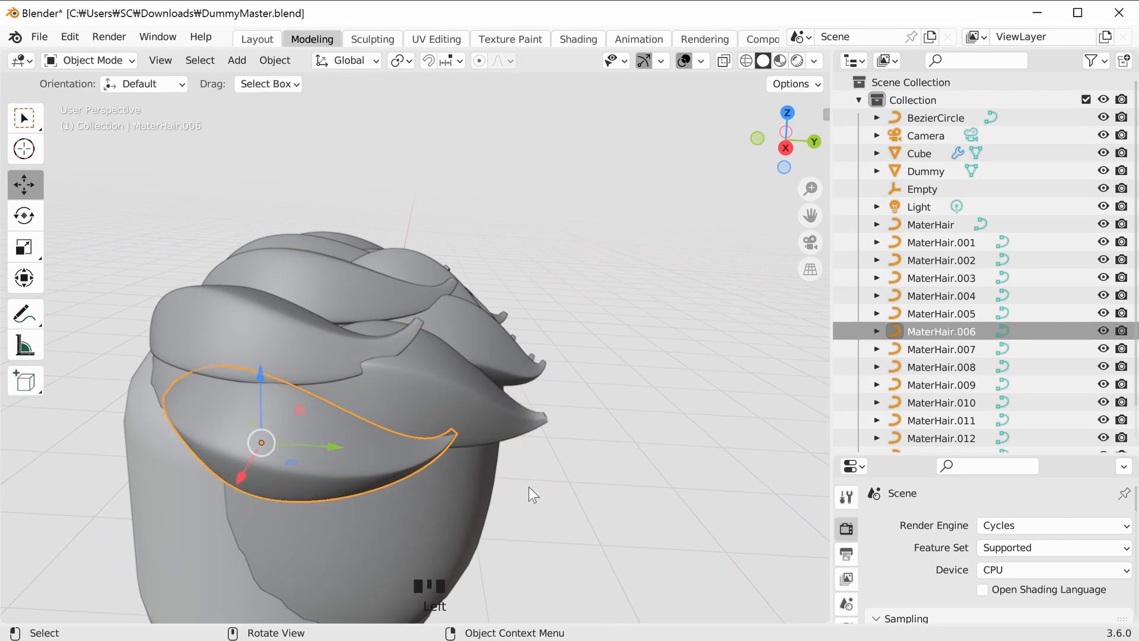
key(Tab)
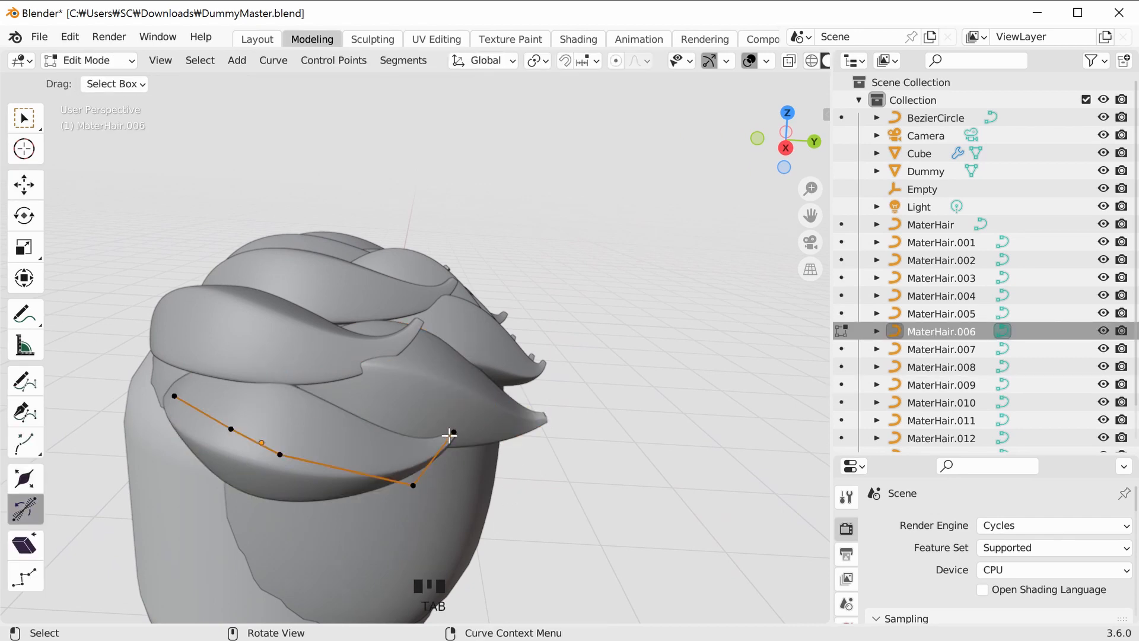
middle_drag(488, 443, 522, 459)
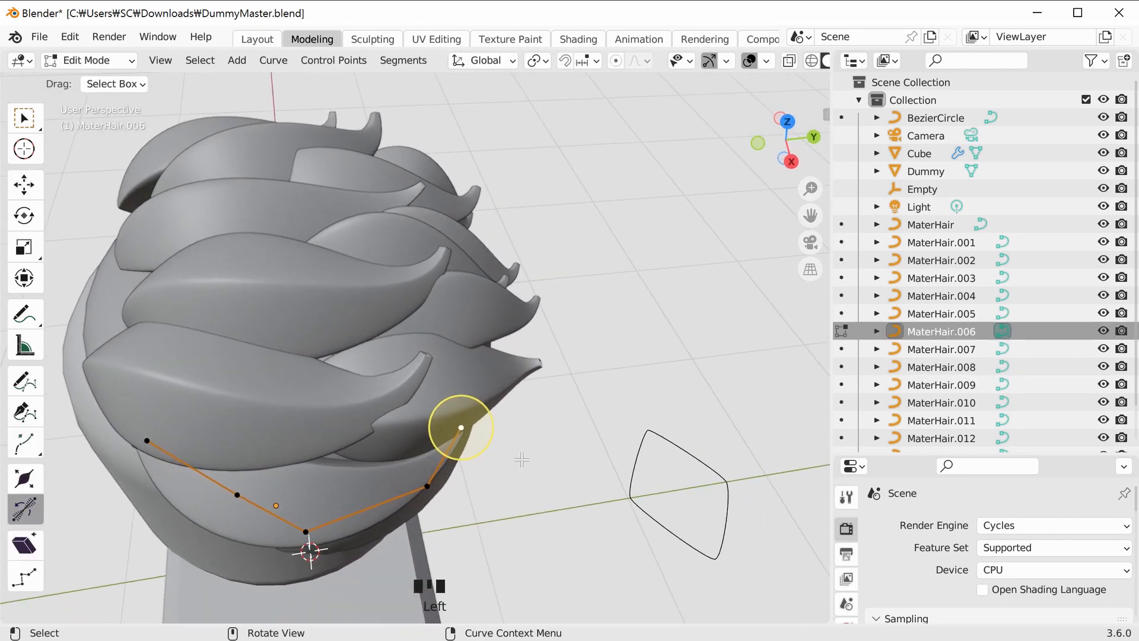
key(g)
click(537, 475)
Move the control point next to MaterHair.006's tip about -0.062 m in X, -0.004 m in Y and 0.049 m in Z, and finish editing.
key(g)
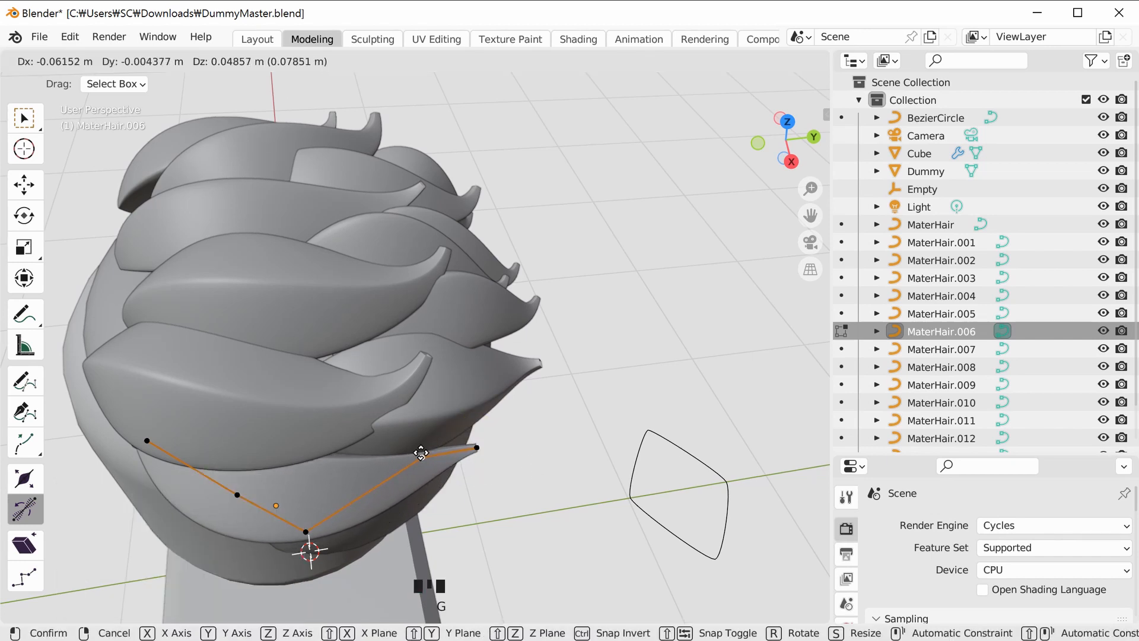
click(421, 453)
click(477, 447)
middle_drag(583, 514, 588, 508)
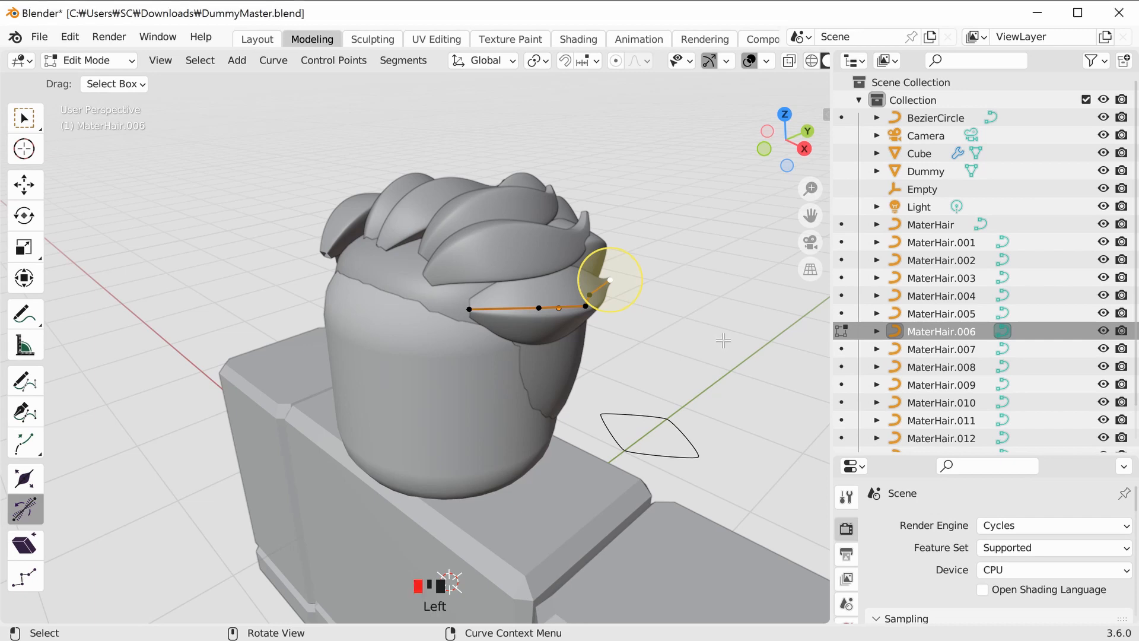
key(Tab)
click(728, 336)
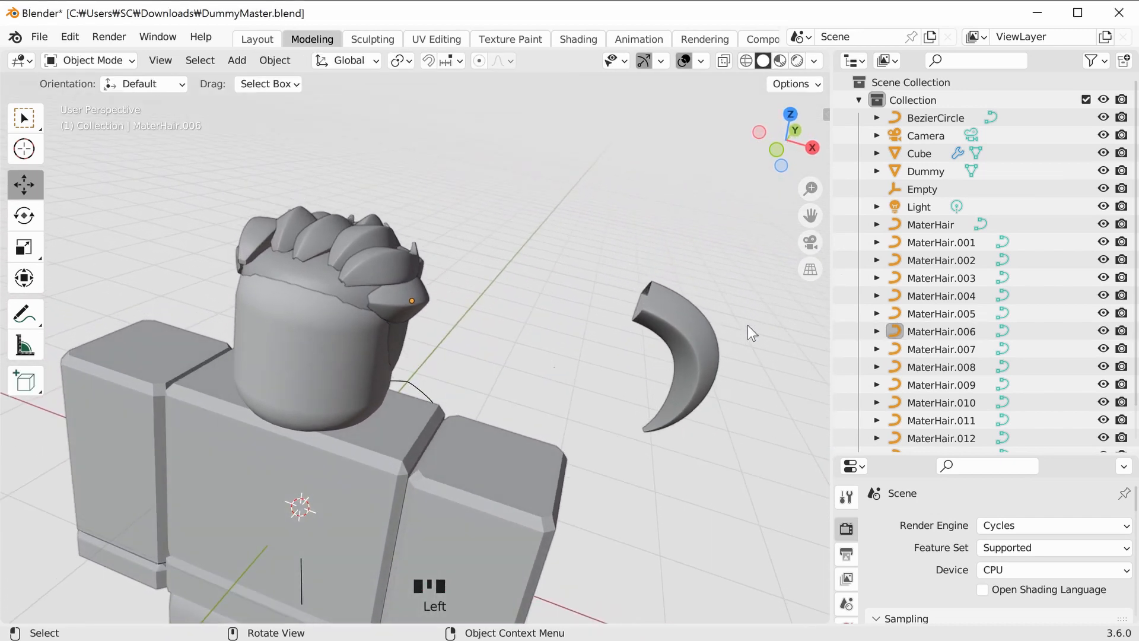
Duplicate the original MaterHair strand and place the copy beside the head, offset -1.3801 m in X, -0.93073 m in Y and 0.051374 m in Z.
click(749, 425)
middle_drag(753, 430, 693, 450)
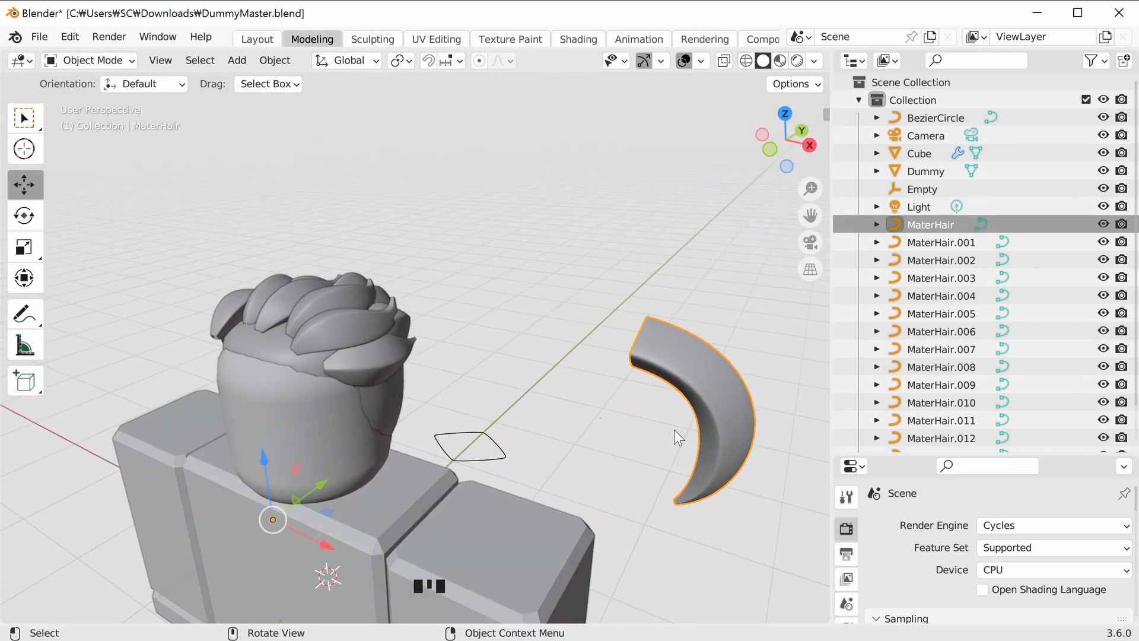
key(shift+d)
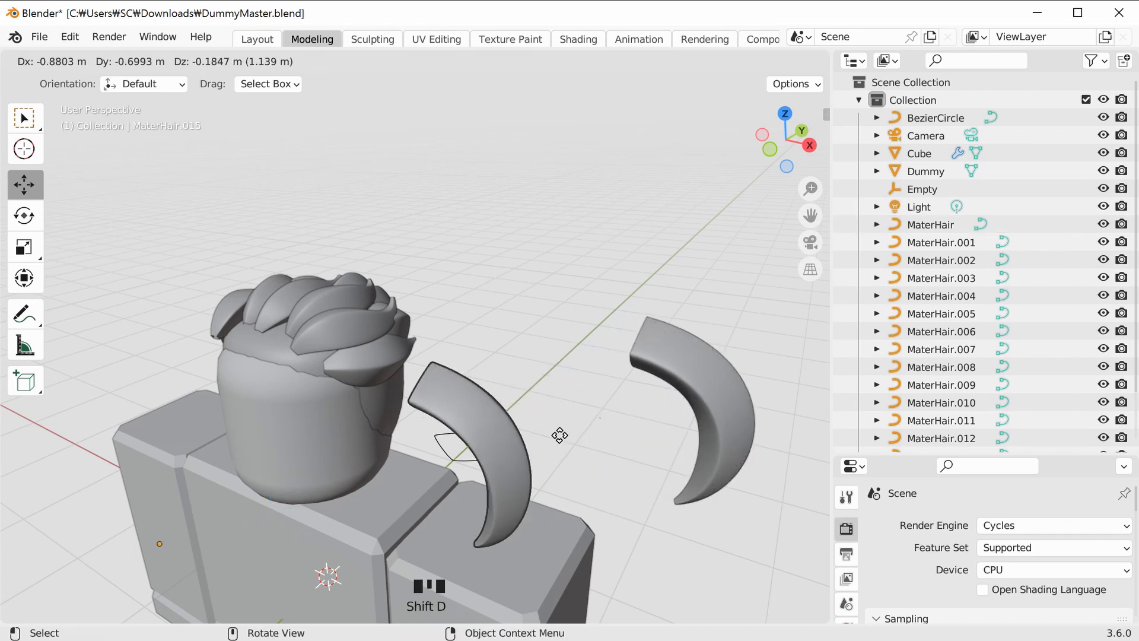
click(515, 409)
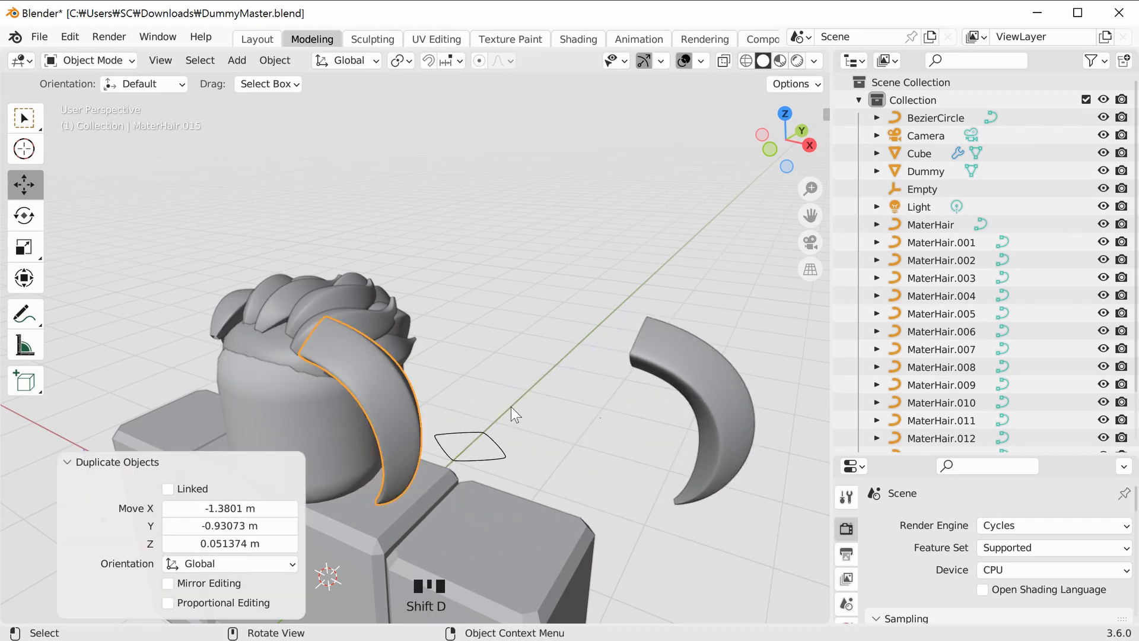
mouse_move(510, 407)
middle_down()
mouse_move(514, 432)
mouse_move(504, 415)
mouse_move(528, 412)
middle_up()
Set the duplicated strand's origin to its geometry and prepare to position it from above.
right_click(646, 314)
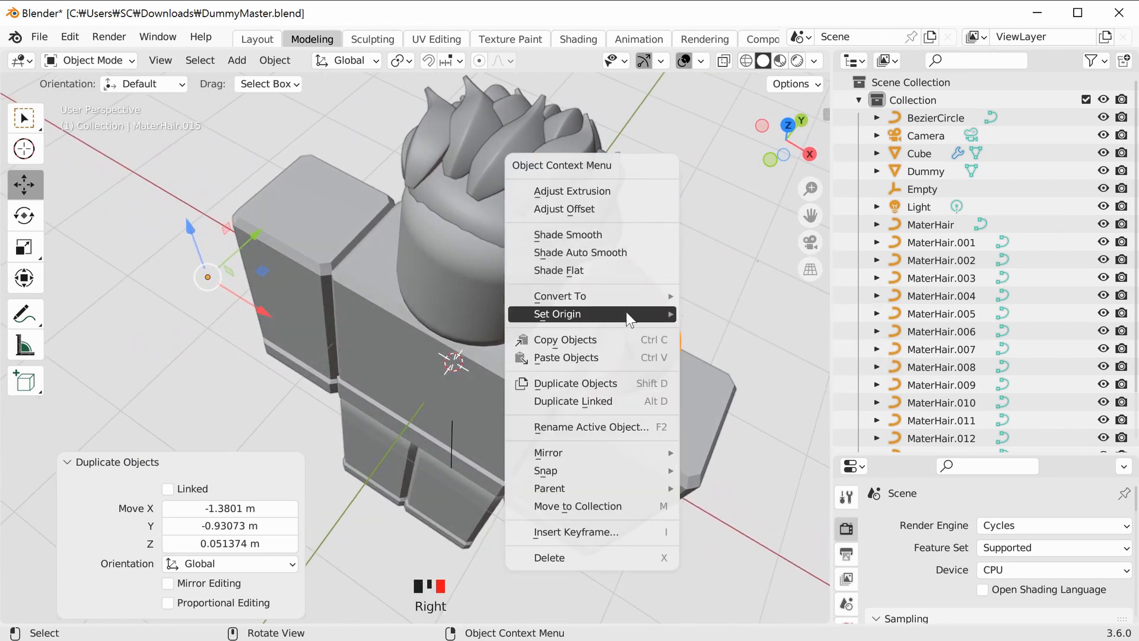
mouse_move(630, 314)
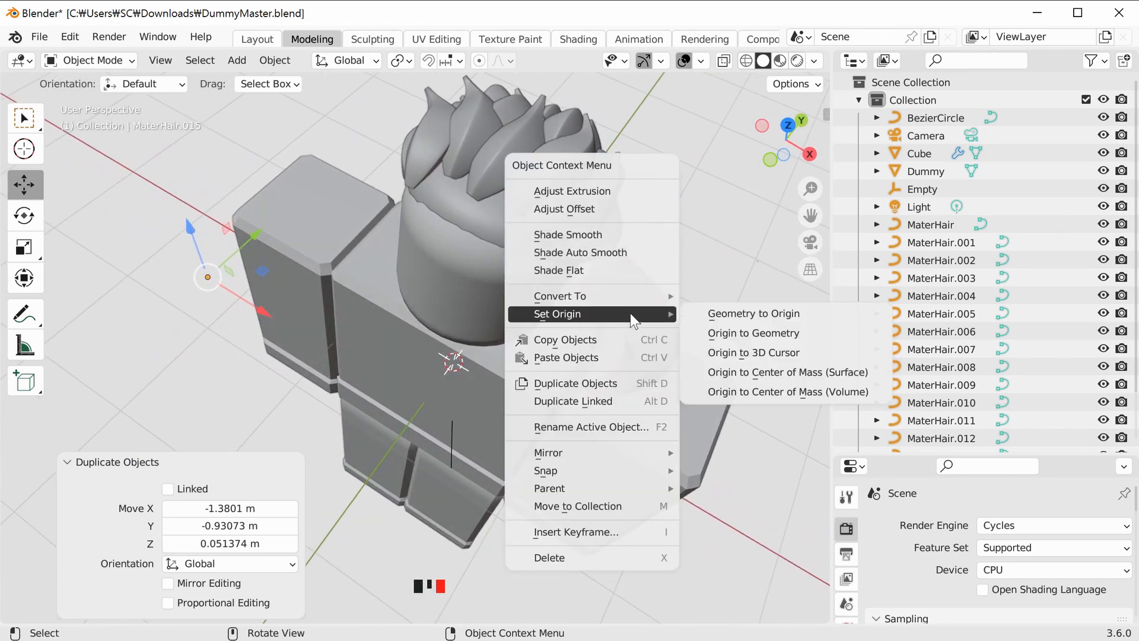
click(793, 336)
middle_drag(778, 350, 642, 380)
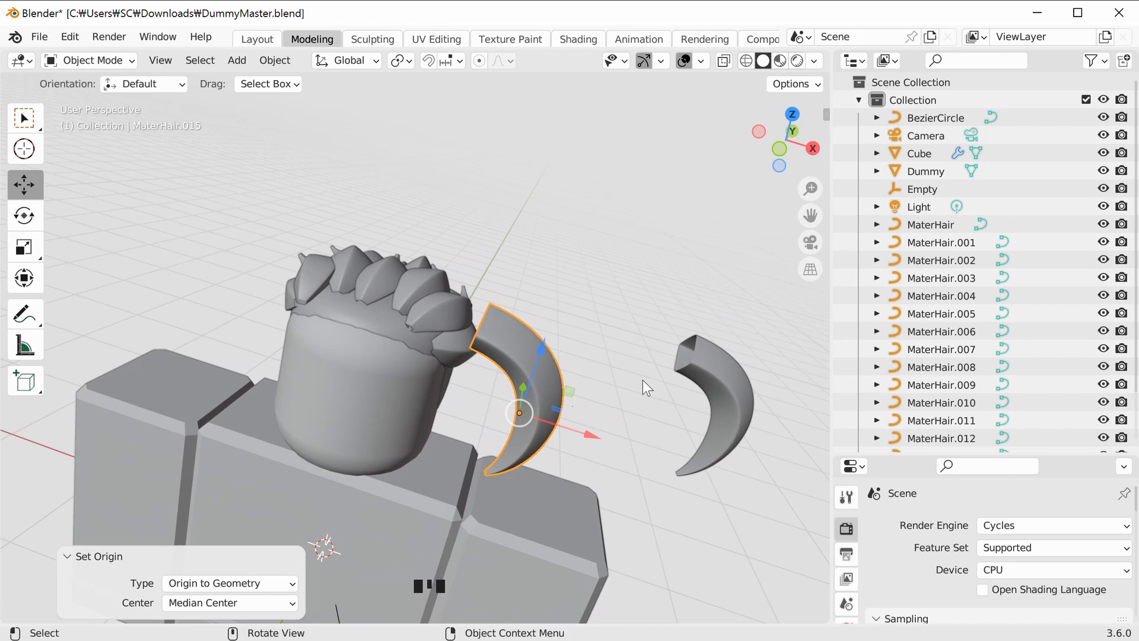
click(792, 113)
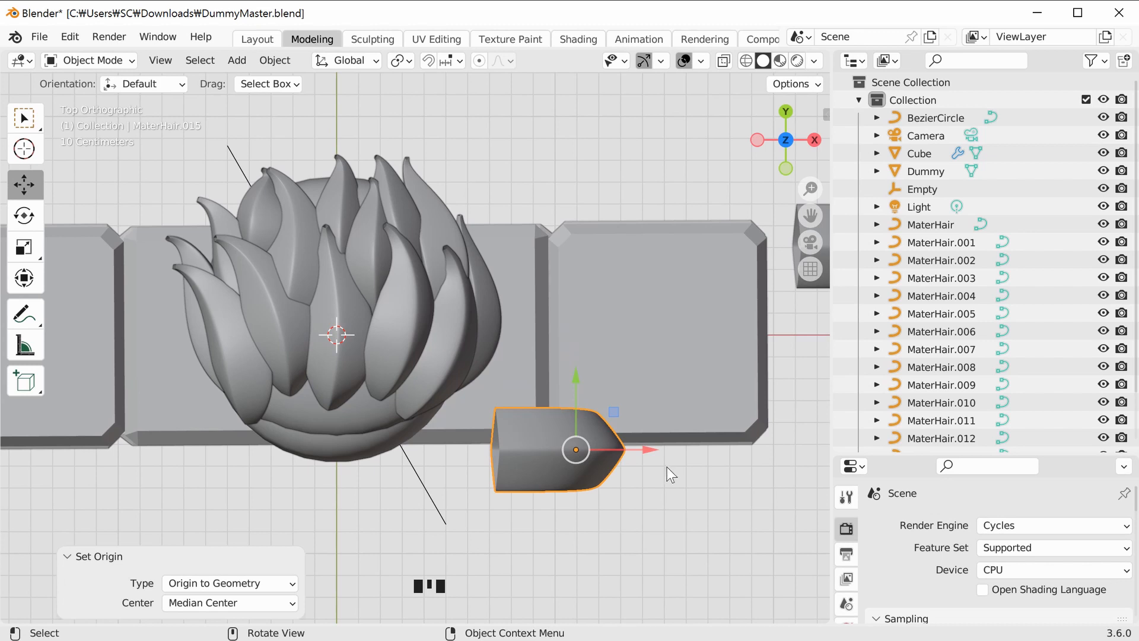
Rotate the new strand -67.7° as seen from above and move it -0.83102 m in X and 0.47662 m in Y onto the head.
click(25, 216)
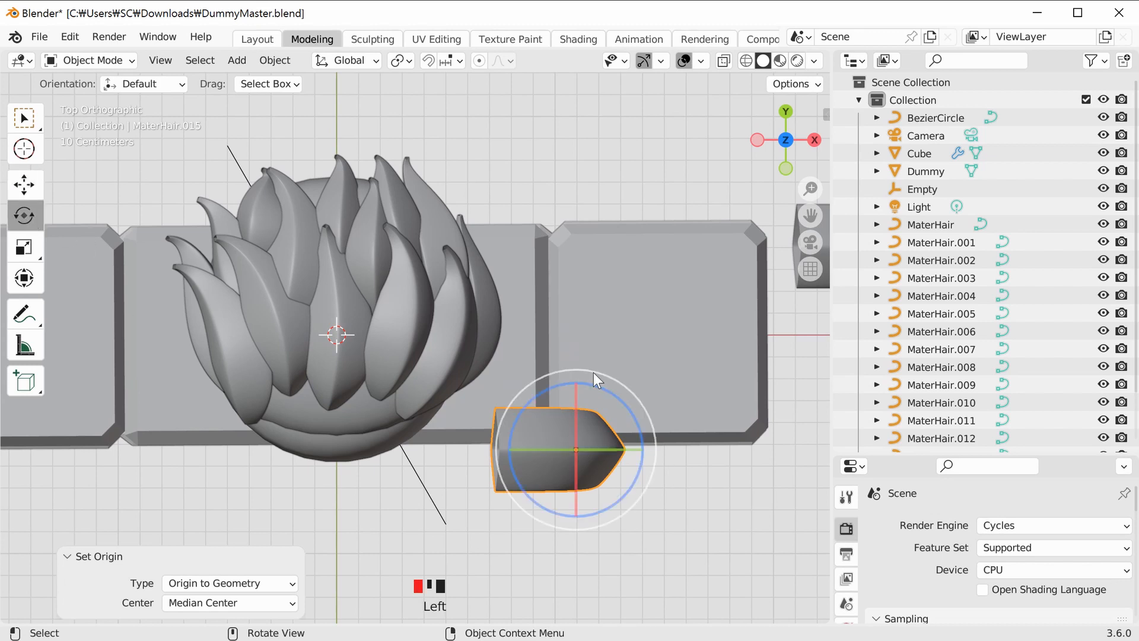
drag(632, 513, 646, 403)
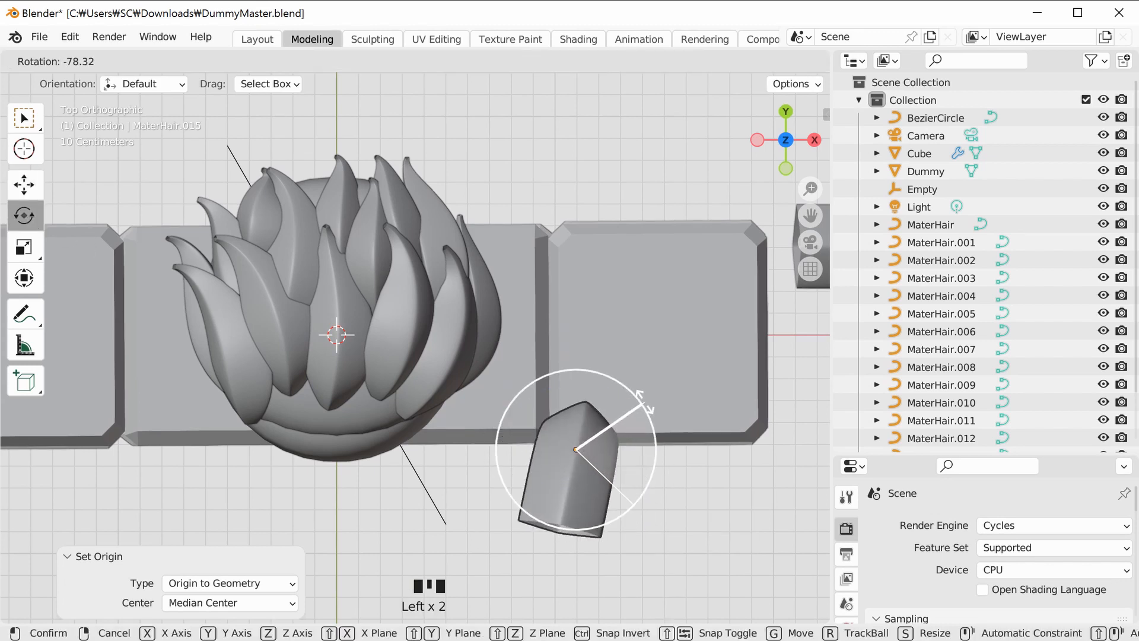
drag(647, 403, 653, 410)
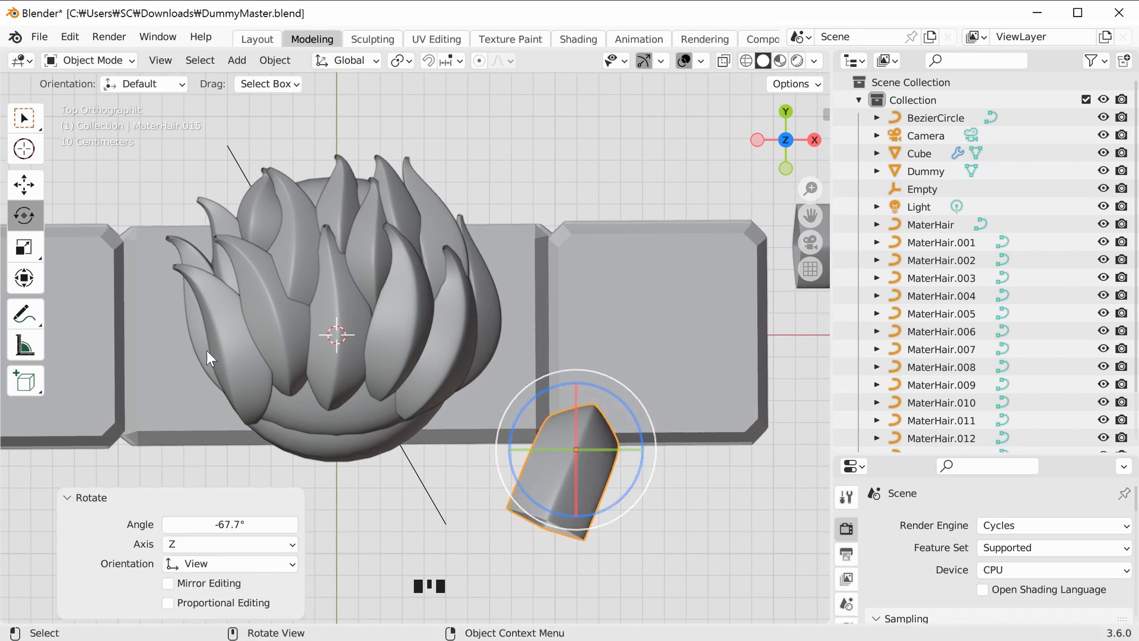
click(34, 184)
drag(613, 422, 422, 301)
In the right side view, rotate the strand -102° and raise it so it arches over the back and crown of the head.
click(816, 140)
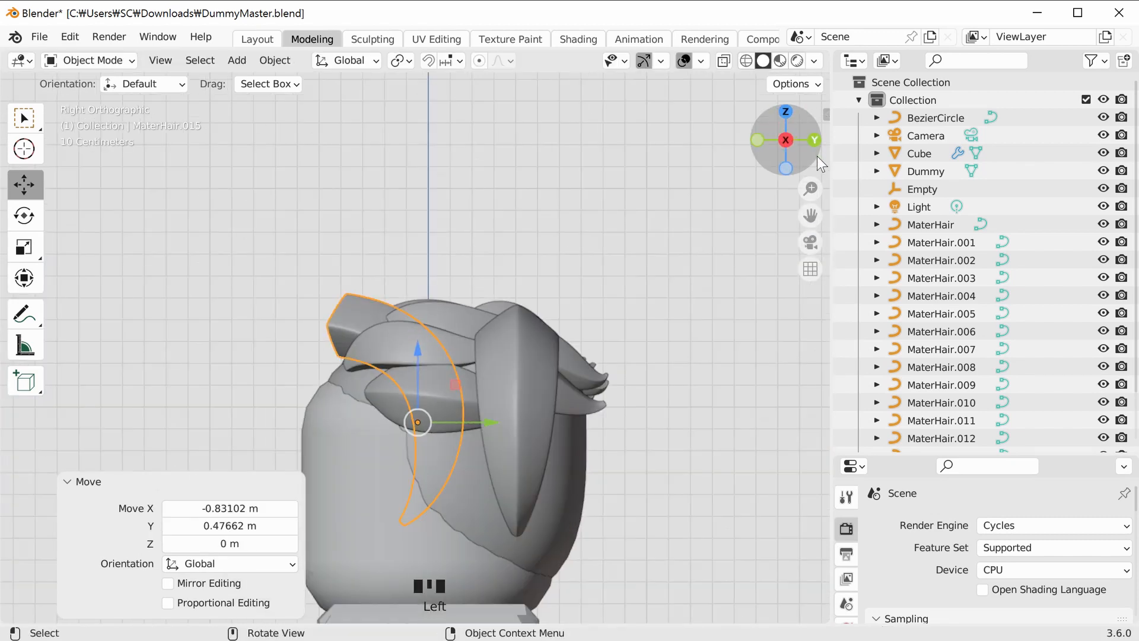
click(24, 215)
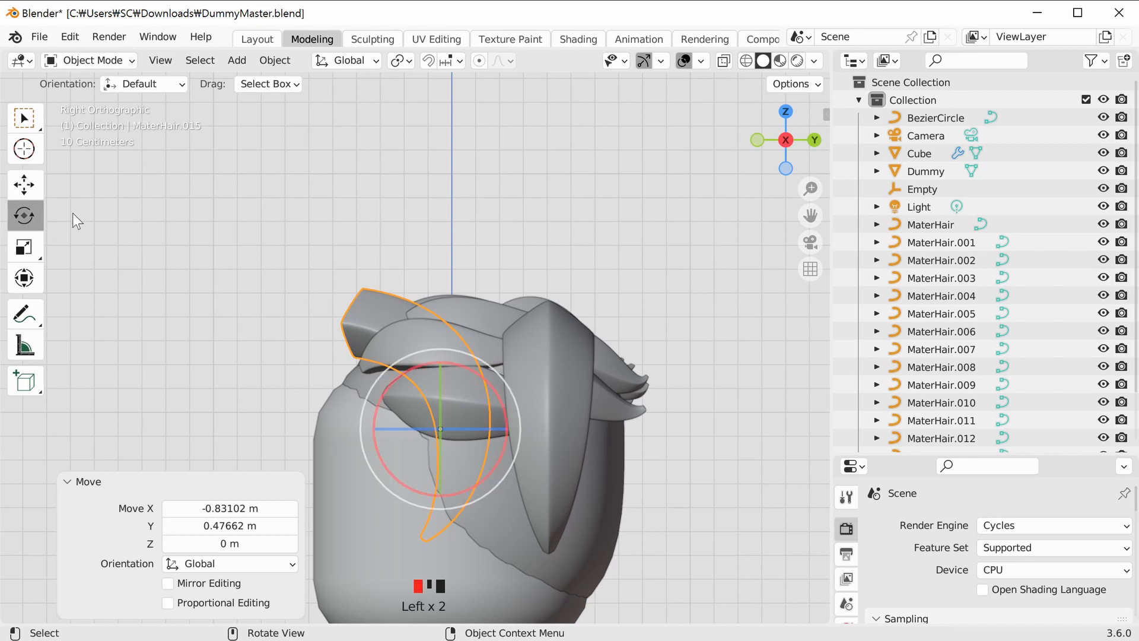
drag(499, 481, 490, 319)
click(24, 184)
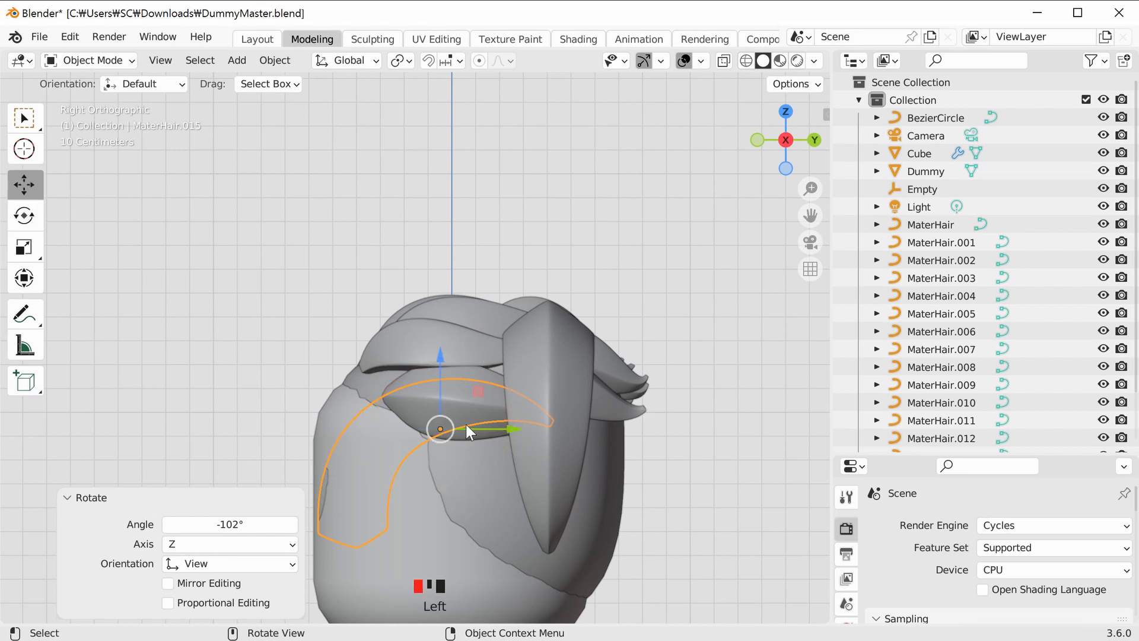
drag(476, 390, 486, 245)
click(700, 425)
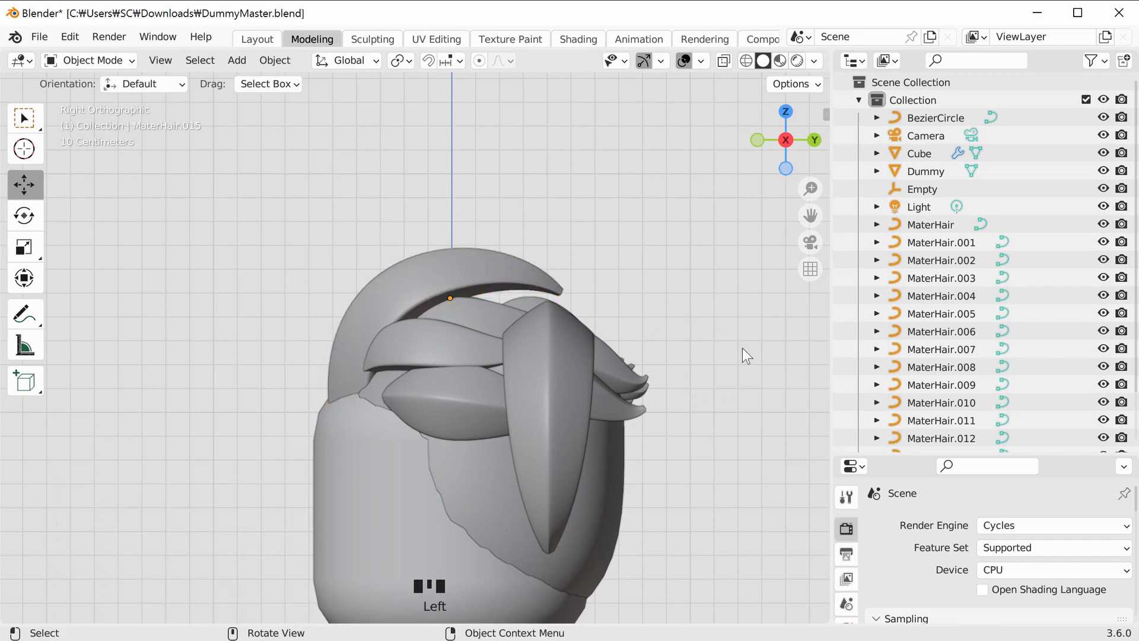
Shift the arched strand 0.056379 m in X and 0.04469 m in Y to fit beside the neighbouring strands.
drag(789, 130, 720, 247)
middle_drag(720, 247, 542, 373)
middle_drag(338, 366, 472, 336)
drag(440, 303, 464, 304)
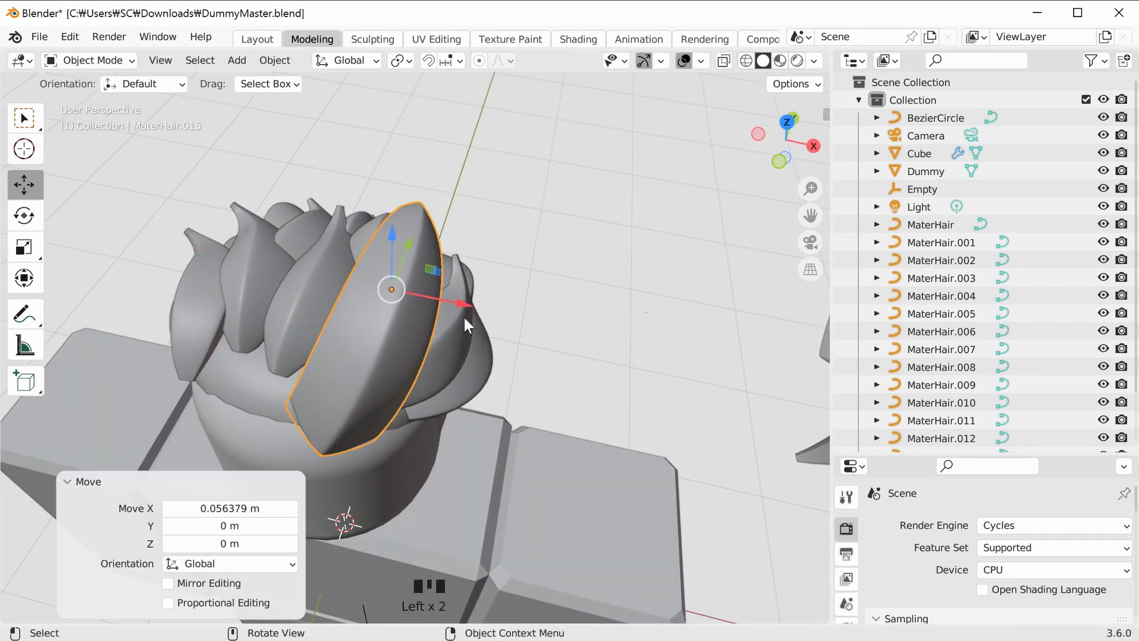
middle_drag(464, 315, 427, 337)
drag(409, 280, 413, 271)
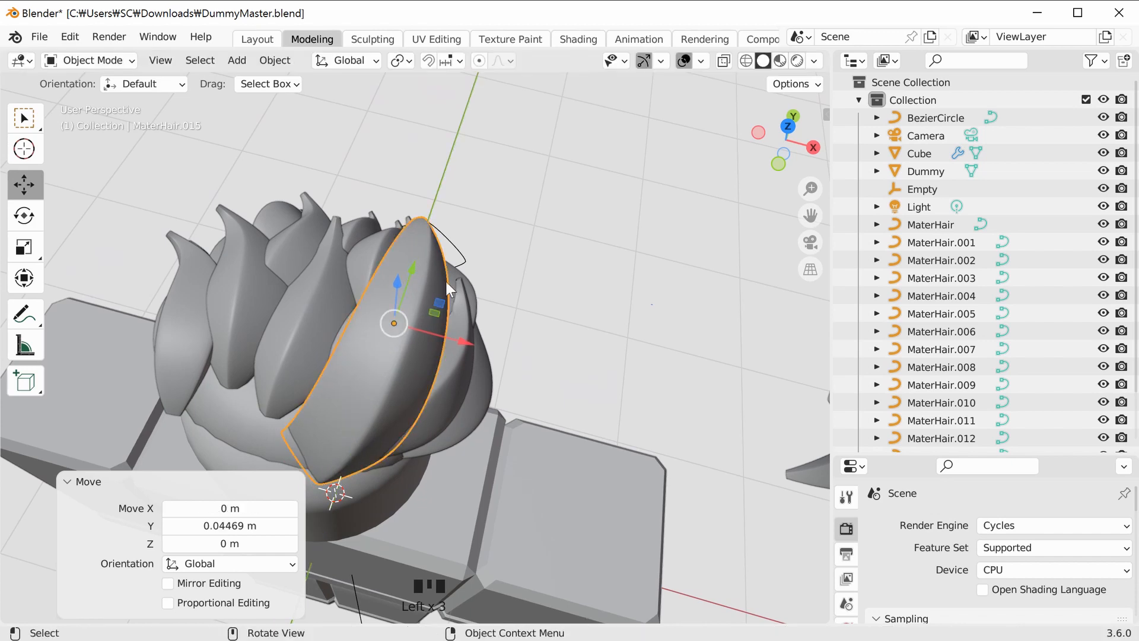
click(628, 383)
middle_drag(629, 387, 642, 405)
Start editing MaterHair.015 and adjust the curve radius at its root end point.
click(375, 337)
middle_drag(448, 347, 597, 401)
key(Tab)
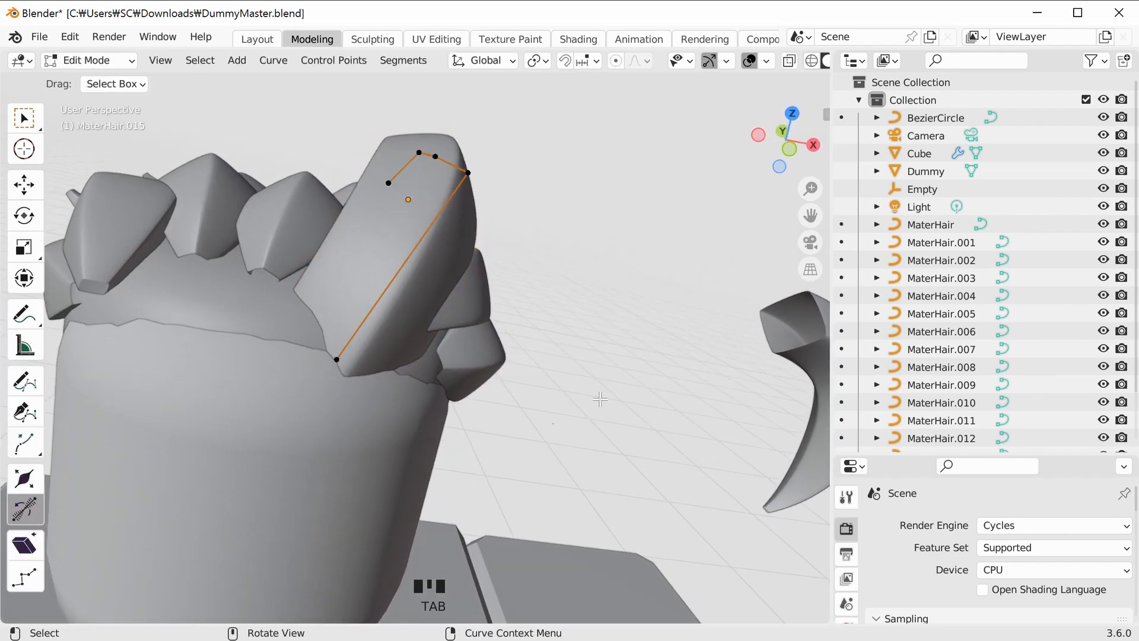
click(337, 359)
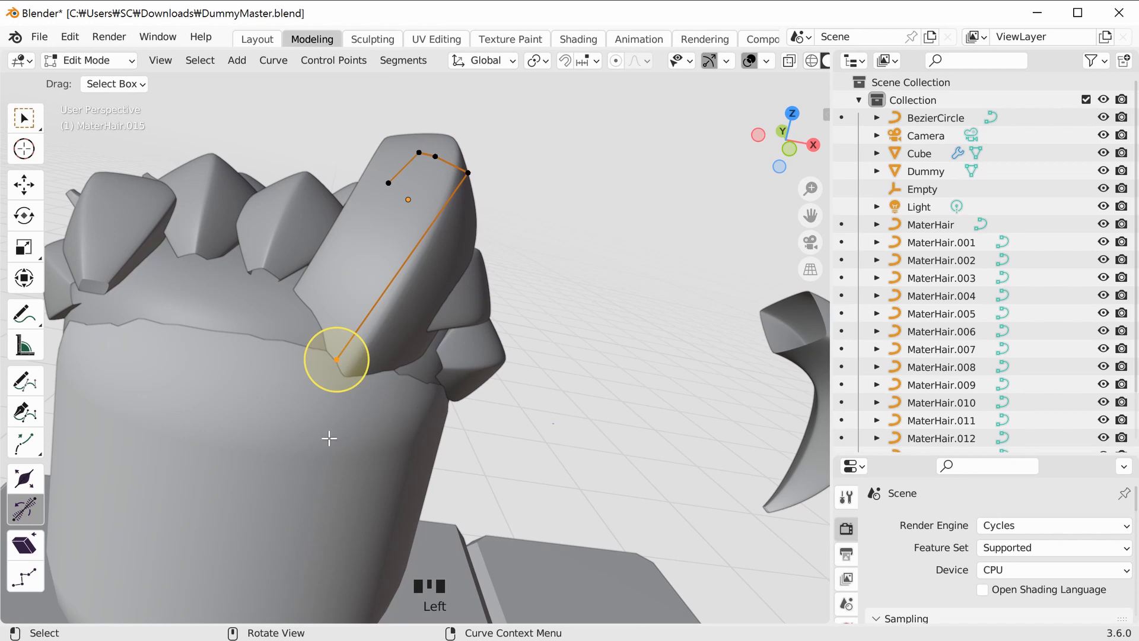
middle_drag(330, 438, 323, 439)
middle_drag(395, 466, 391, 453)
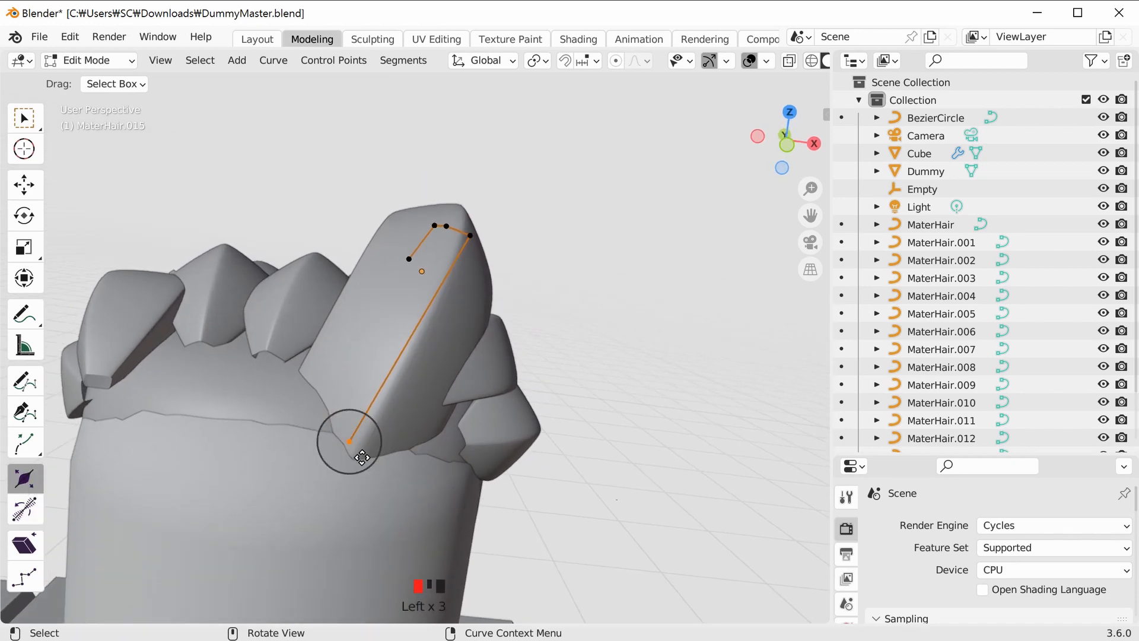
drag(350, 461, 344, 444)
Select the two control points before MaterHair.015's tip and lower them along Z towards the head.
middle_drag(344, 444, 549, 244)
key(b)
drag(549, 244, 689, 369)
middle_drag(689, 369, 668, 279)
click(25, 182)
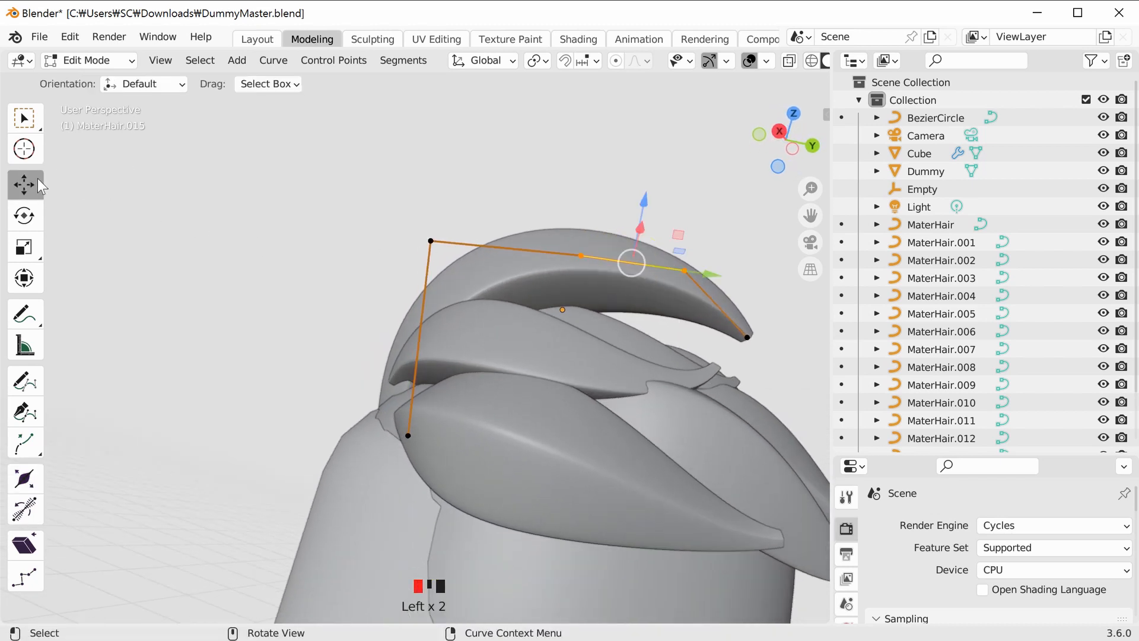
drag(647, 205, 652, 280)
Nudge the shape of MaterHair.015 sideways with two small control point moves and finish editing it.
middle_drag(693, 352, 549, 413)
click(433, 379)
drag(542, 403, 528, 404)
middle_drag(527, 404, 560, 442)
drag(469, 406, 484, 407)
middle_drag(675, 356, 508, 356)
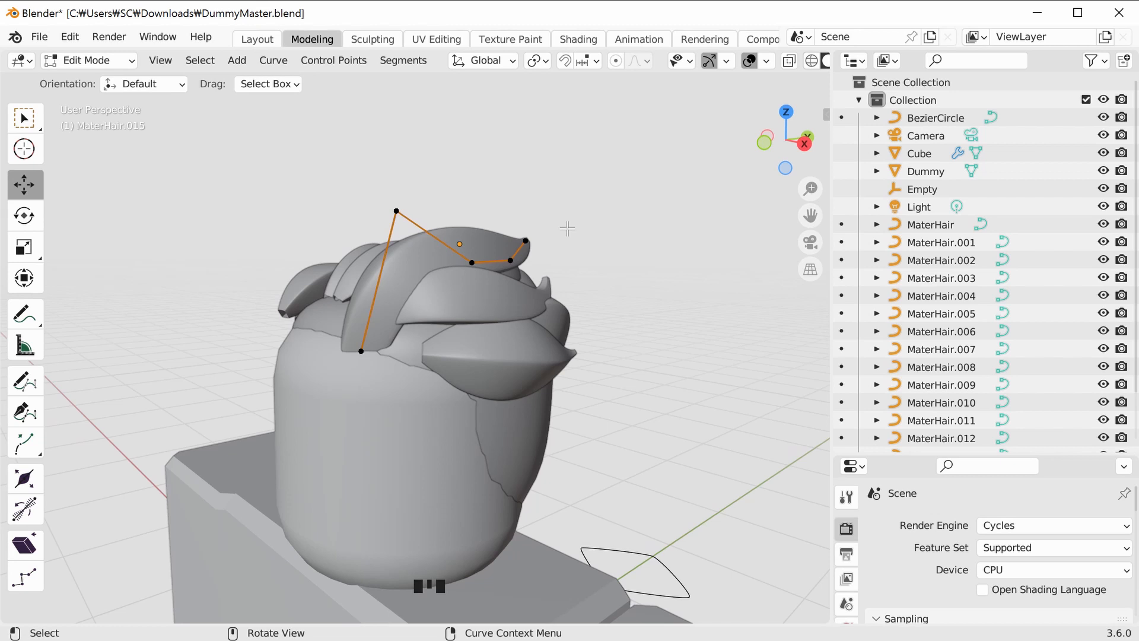
key(Tab)
Edit MaterHair.001 and move its root end point sideways and -0.084374 m in Z.
click(631, 373)
click(475, 308)
middle_drag(625, 352, 635, 369)
key(Tab)
drag(477, 376, 533, 384)
drag(469, 300, 469, 327)
Fine-tune the position of MaterHair.001's root end point along Y and Z so it sits against the head.
middle_drag(470, 326, 511, 426)
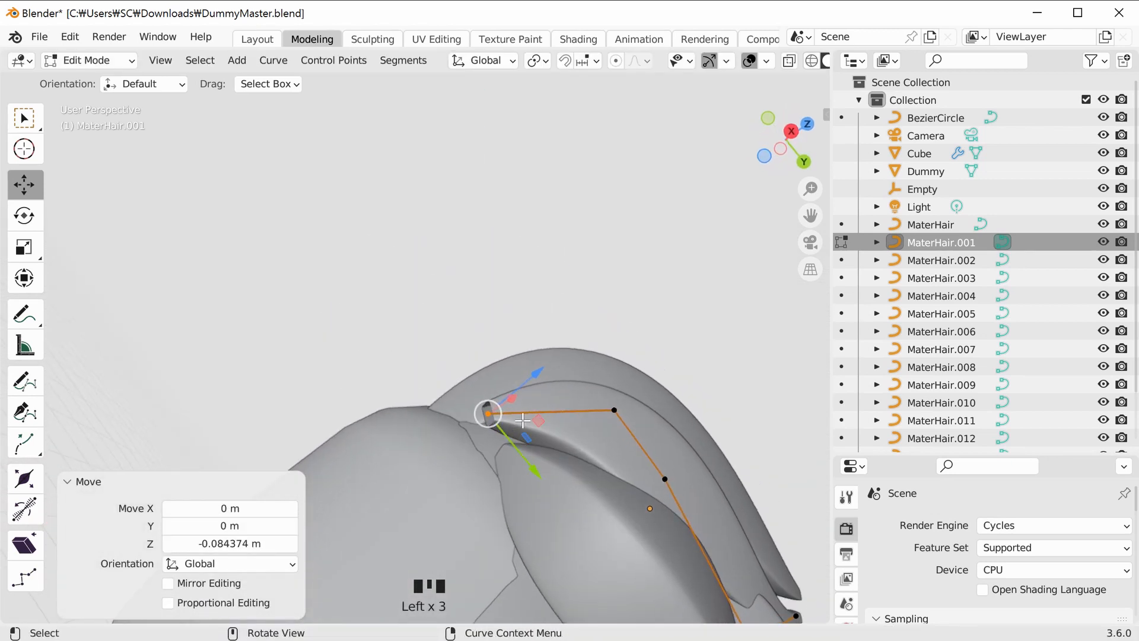
drag(536, 374, 529, 386)
drag(538, 483, 556, 505)
middle_drag(557, 504, 561, 378)
drag(561, 378, 540, 381)
middle_drag(539, 381, 508, 338)
drag(509, 338, 483, 326)
drag(476, 280, 471, 303)
Reposition further control points of MaterHair.001 to refine how the strand curves beside its neighbours.
middle_drag(471, 304, 734, 395)
click(714, 386)
drag(685, 419, 646, 385)
middle_drag(645, 384, 410, 360)
click(382, 342)
mouse_move(469, 344)
mouse_down()
mouse_move(449, 359)
mouse_move(458, 359)
mouse_up()
middle_drag(468, 361, 727, 393)
click(663, 286)
Finish editing MaterHair.001 and duplicate MaterHair.015, offset -0.25973 m in X, 0.006757 m in Y and -0.005749 m in Z.
middle_drag(726, 393, 642, 453)
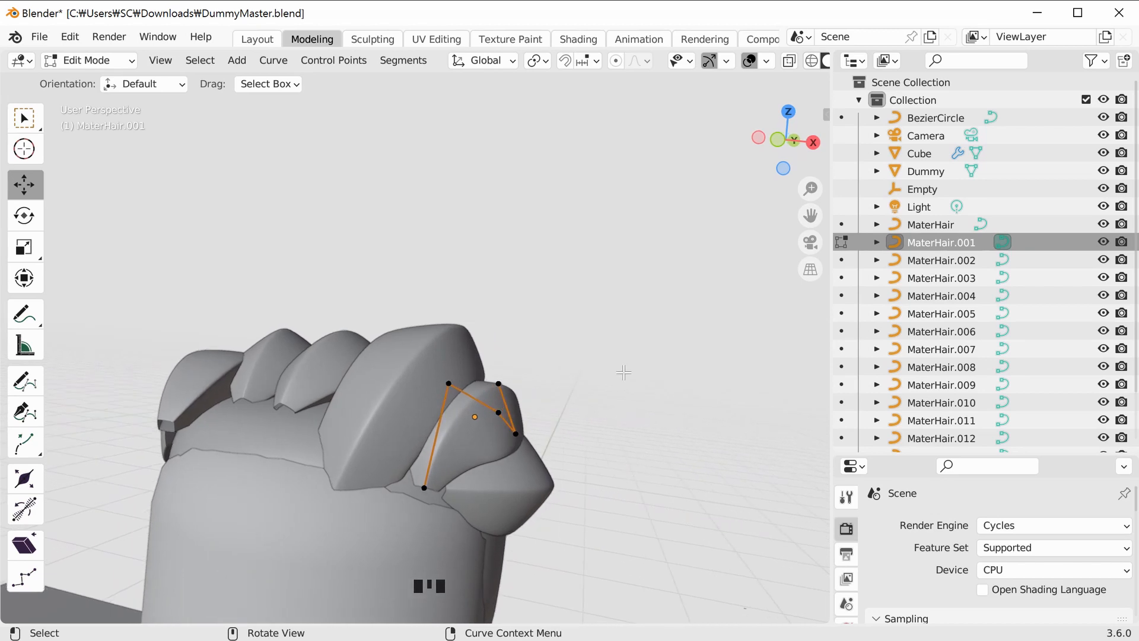
middle_drag(518, 449, 509, 386)
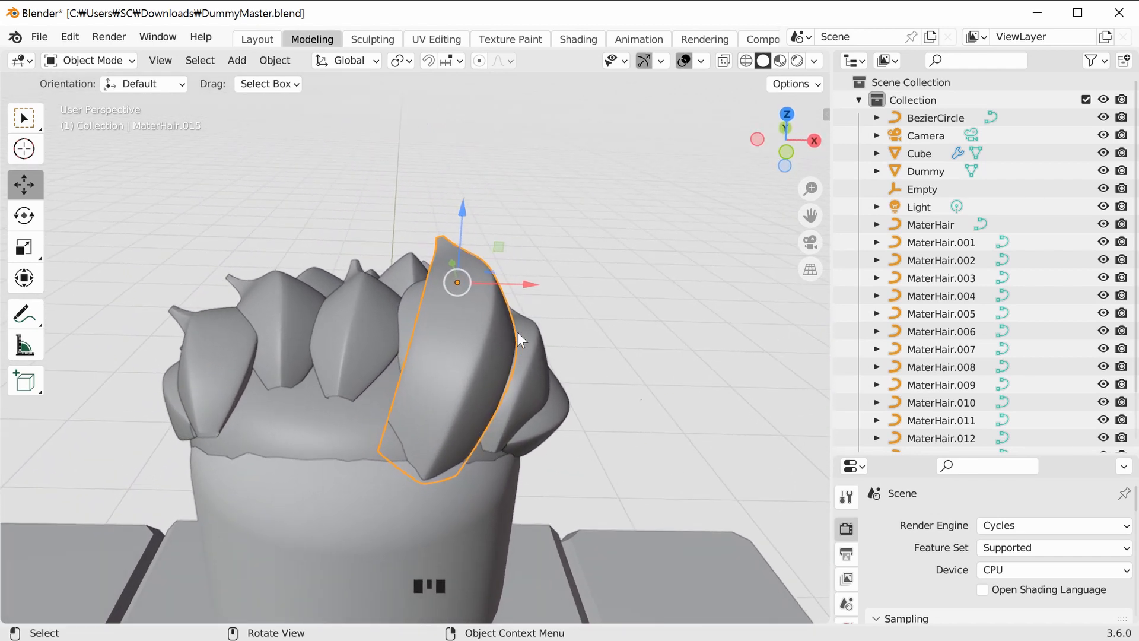
key(shift+d)
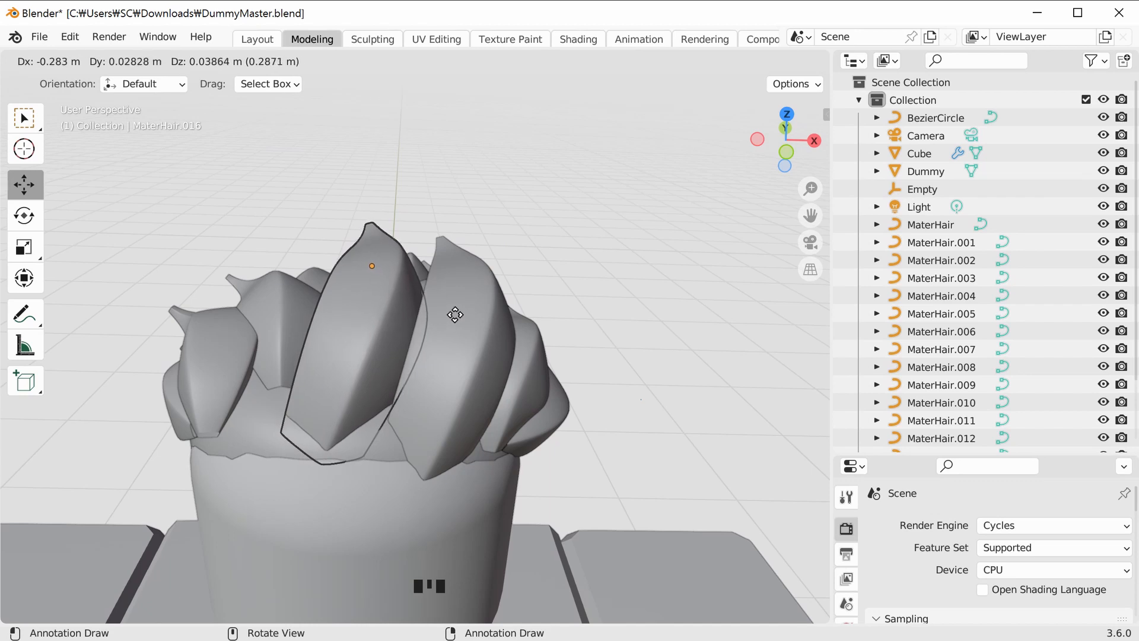
click(460, 329)
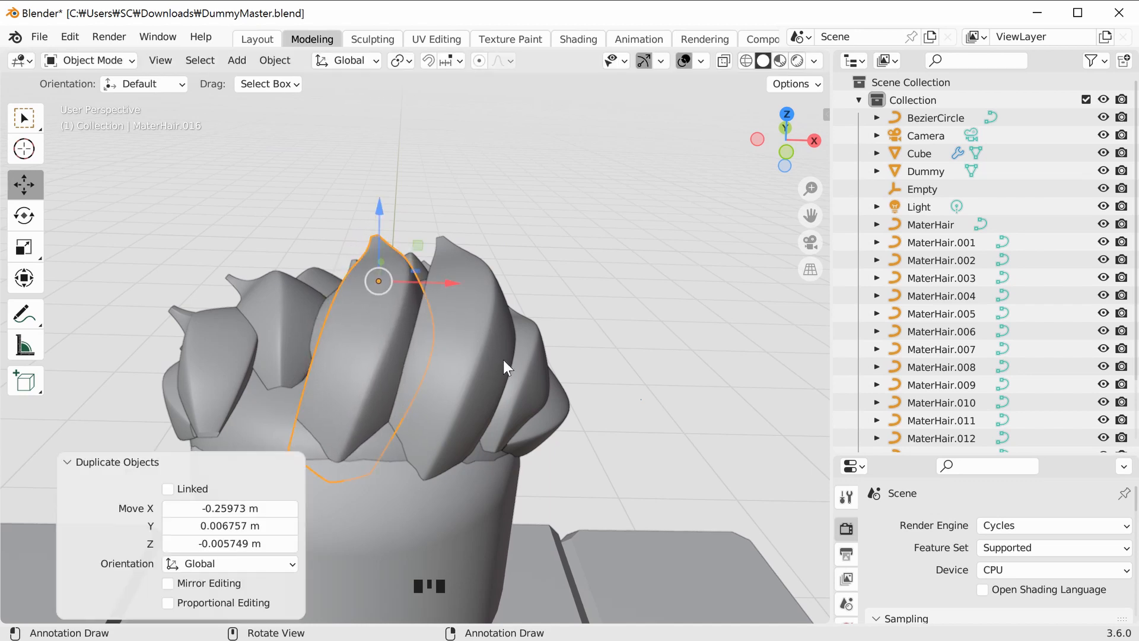
Rotate the duplicate -24.8° as seen from above and move it -0.13262 m in X and -0.004325 m in Y.
click(783, 121)
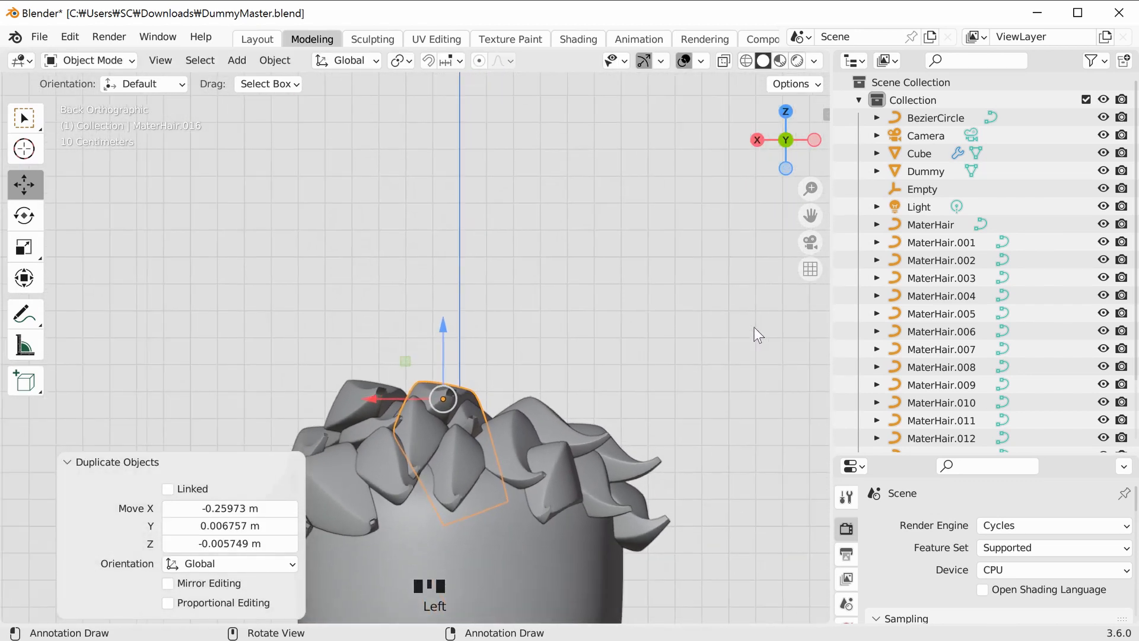
click(786, 113)
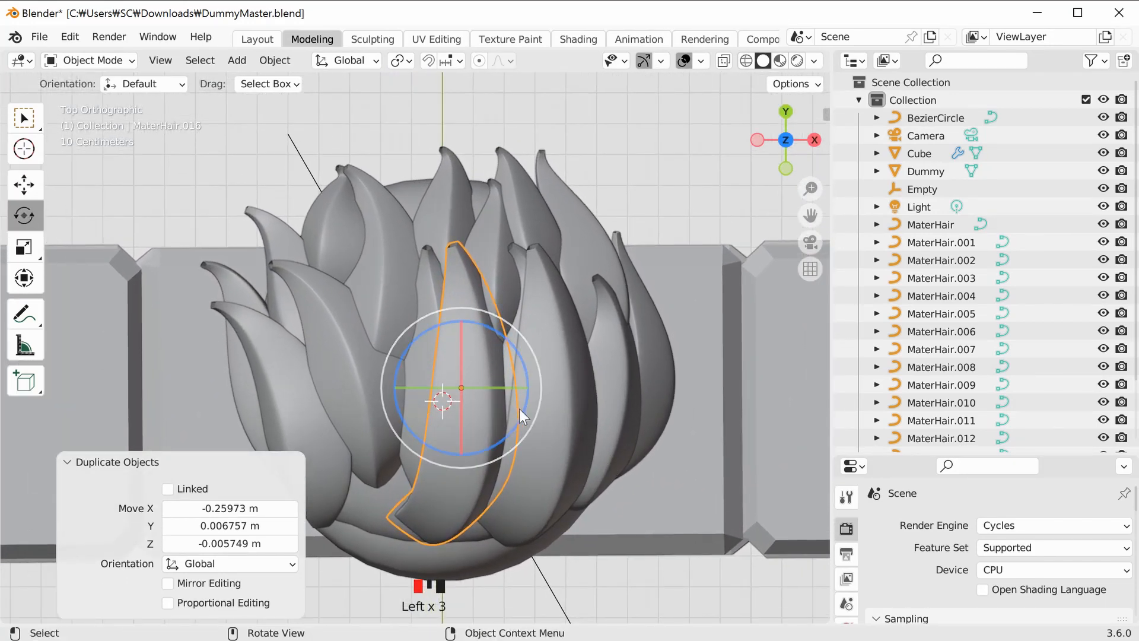
drag(527, 434, 525, 405)
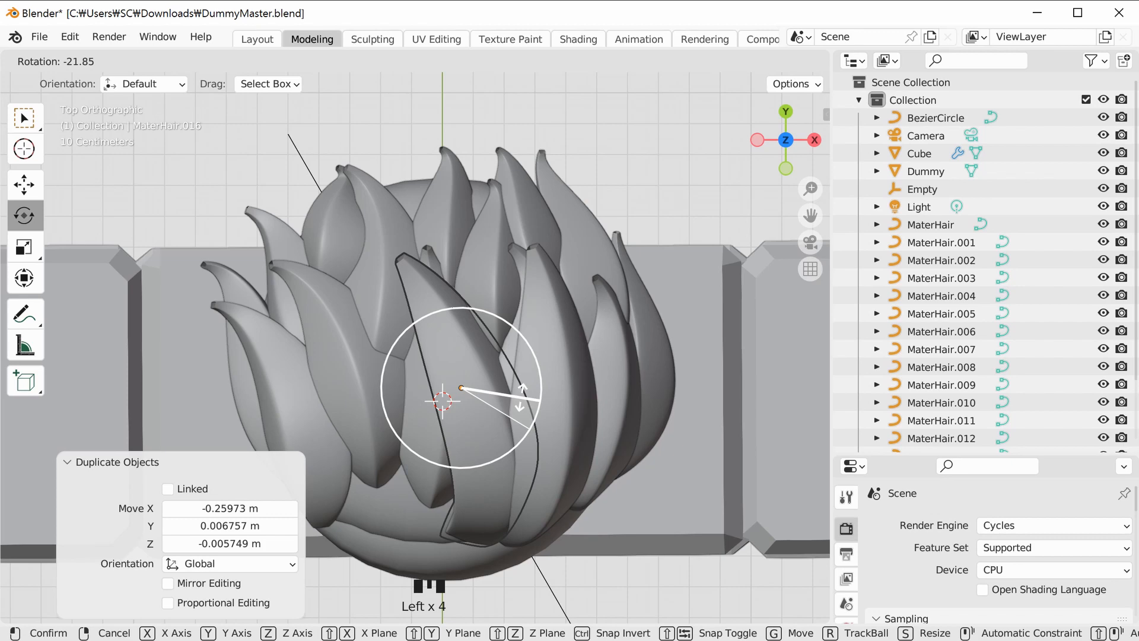
drag(521, 393, 444, 390)
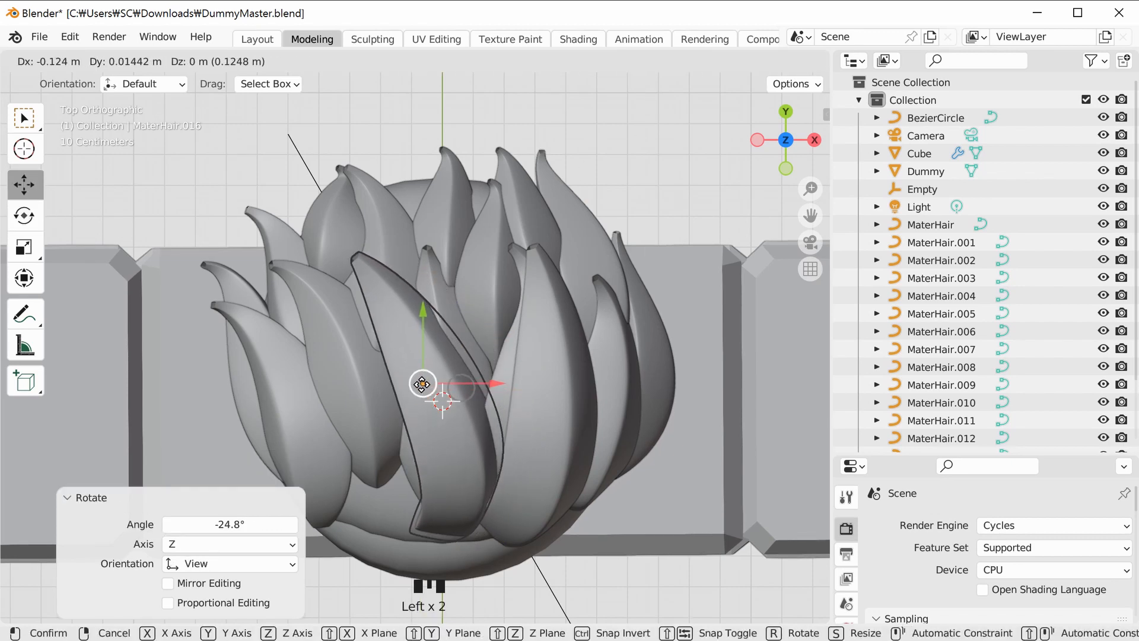
drag(420, 390, 420, 390)
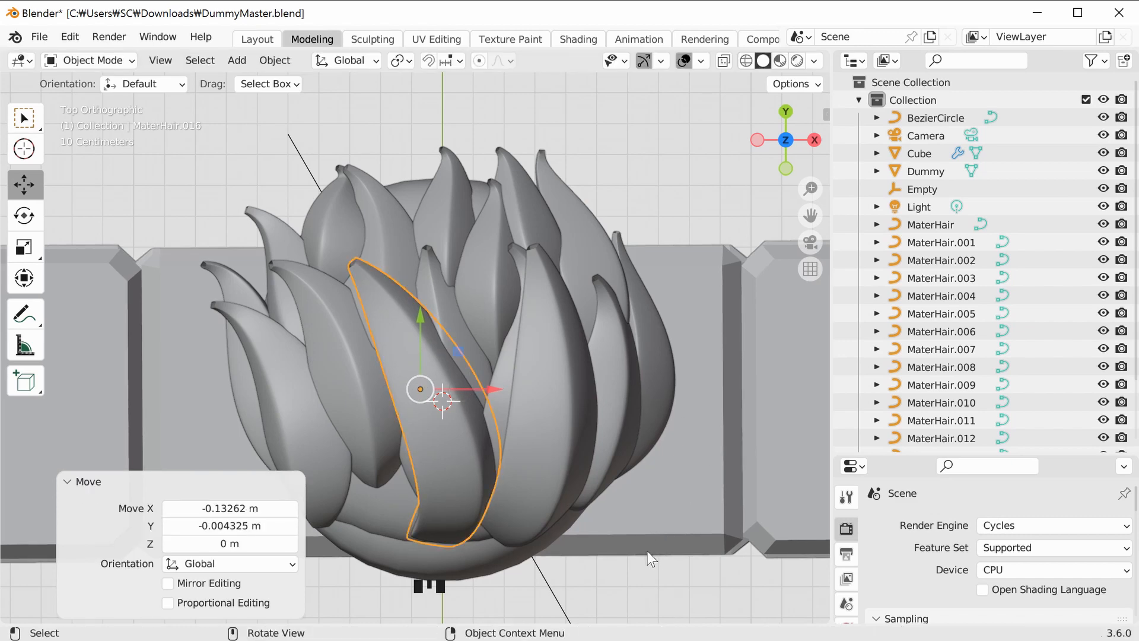
Edit MaterHair.016, select all its control points and tilt them about -38°.
shift+middle_drag(624, 545, 618, 522)
drag(785, 150, 628, 420)
middle_drag(628, 420, 509, 401)
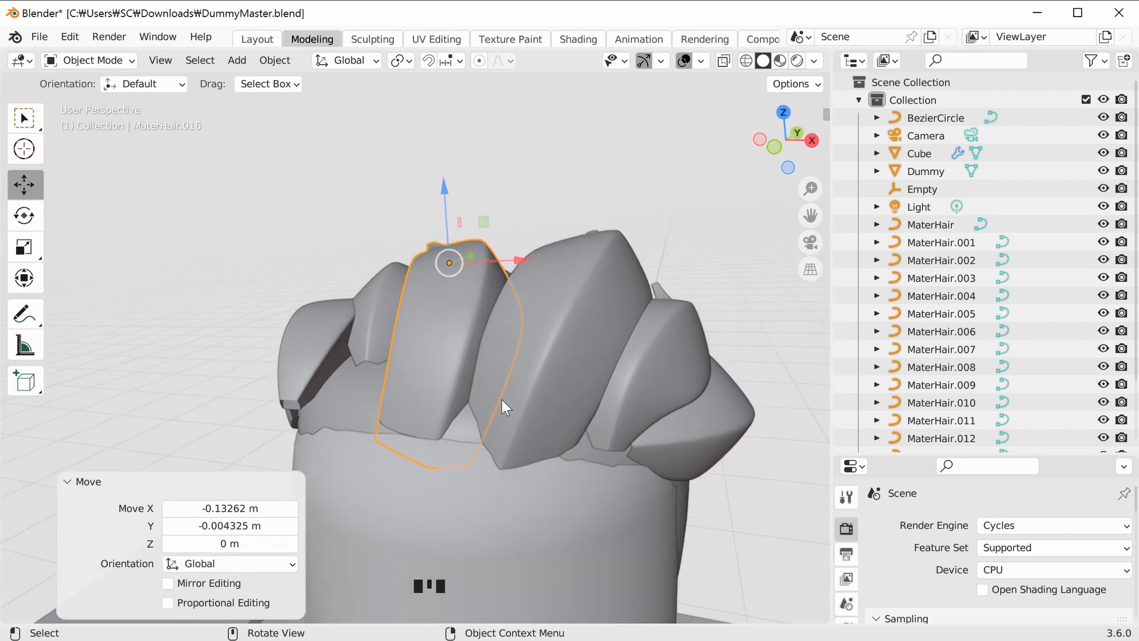
key(Tab)
click(344, 191)
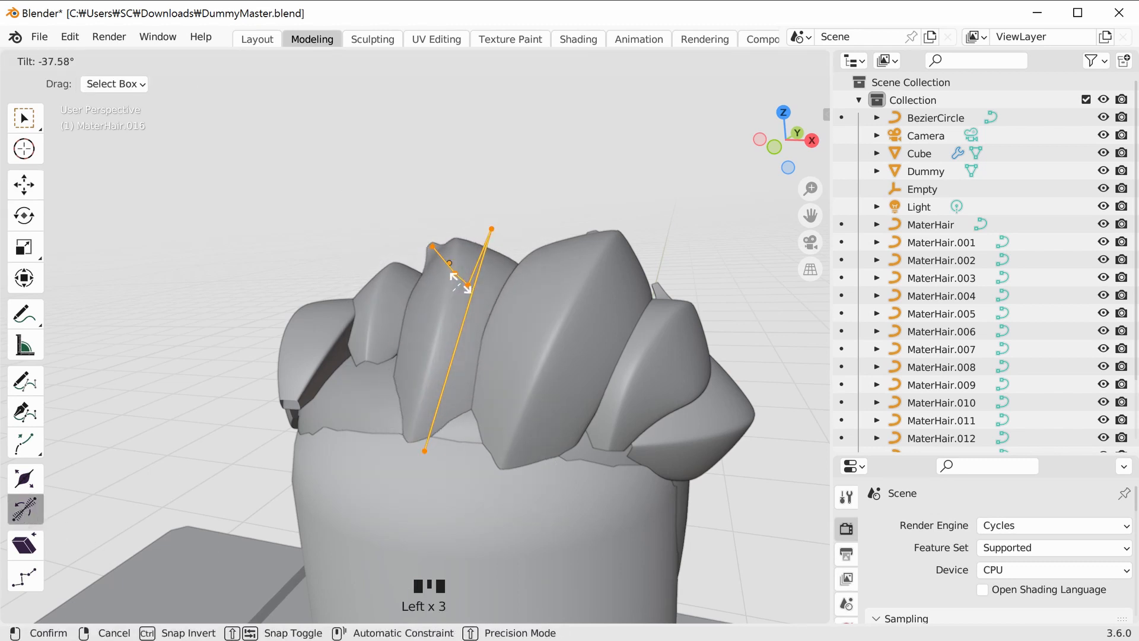
click(457, 285)
click(642, 217)
Move the middle control point of MaterHair.016 -0.077431 m in X.
middle_drag(687, 318, 317, 409)
drag(323, 406, 324, 408)
middle_drag(304, 350, 301, 363)
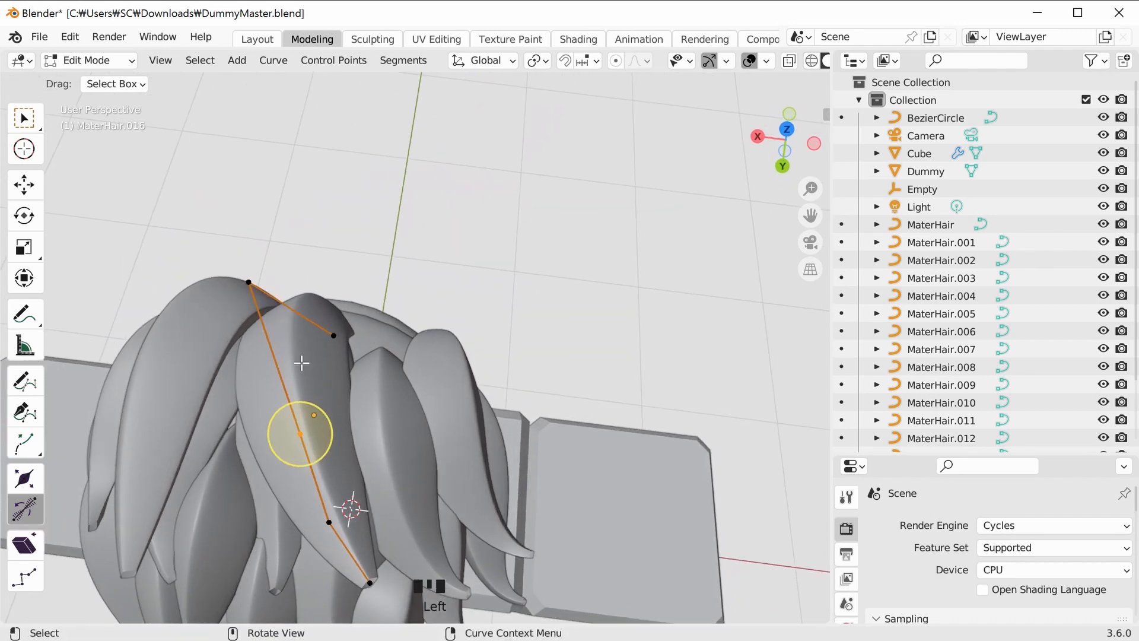
drag(258, 429, 284, 440)
middle_drag(415, 415, 478, 266)
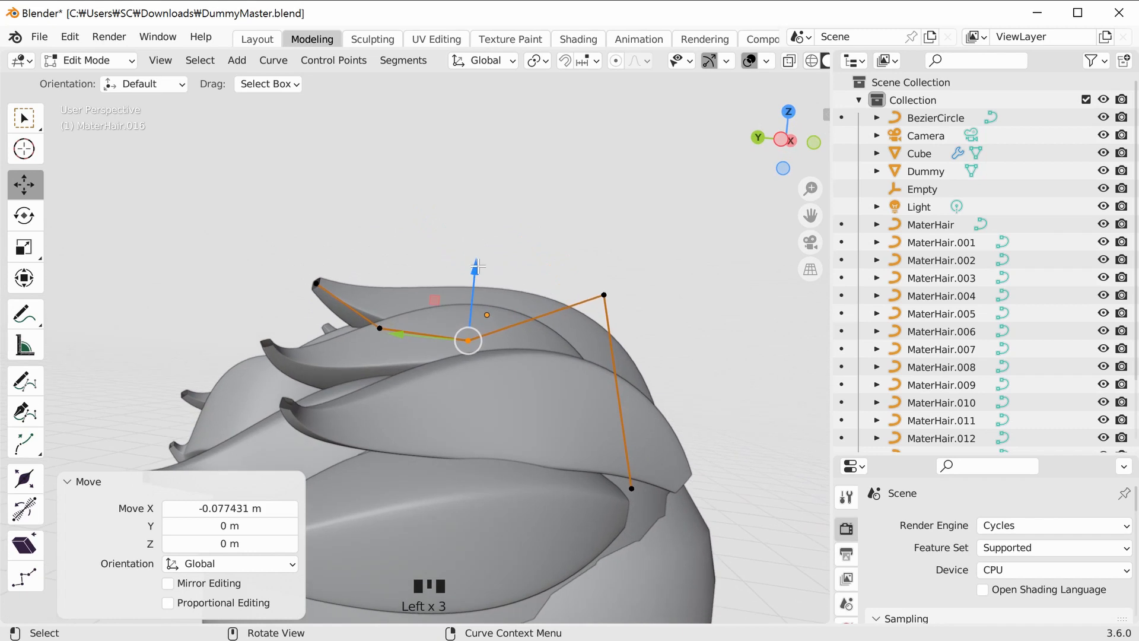
Move the control point next to MaterHair.016's root about -0.216 m in X.
middle_drag(665, 313, 648, 367)
drag(618, 328, 620, 330)
middle_drag(620, 329, 691, 347)
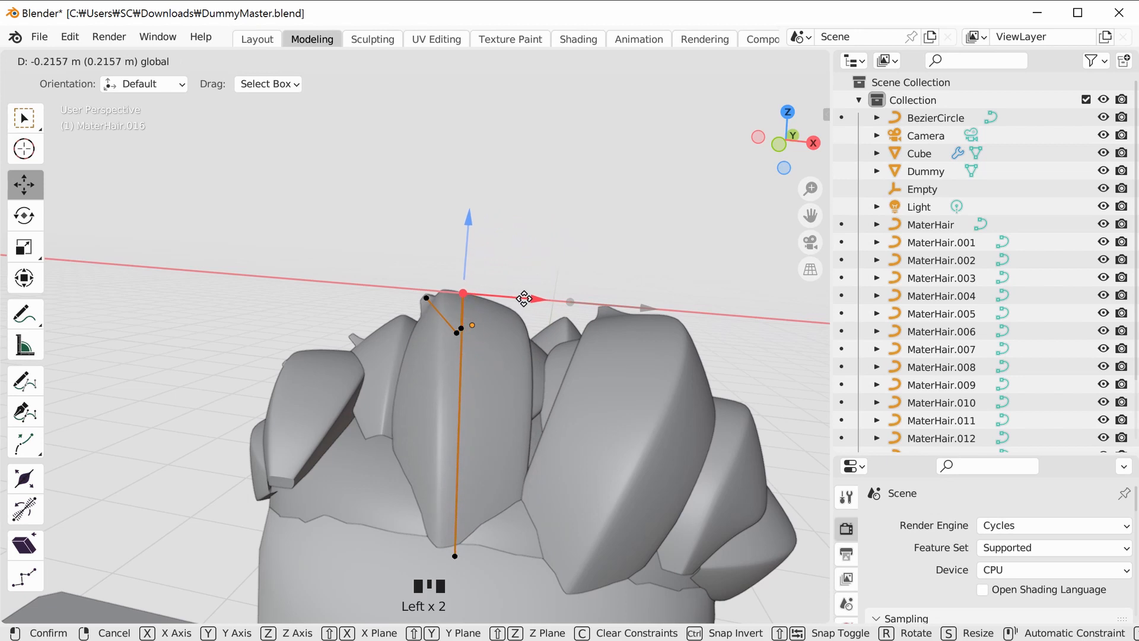
drag(524, 298, 525, 299)
click(618, 241)
Move MaterHair.016's root end point 0.060823 m in X and finish editing the strand.
middle_drag(618, 241, 652, 479)
click(632, 490)
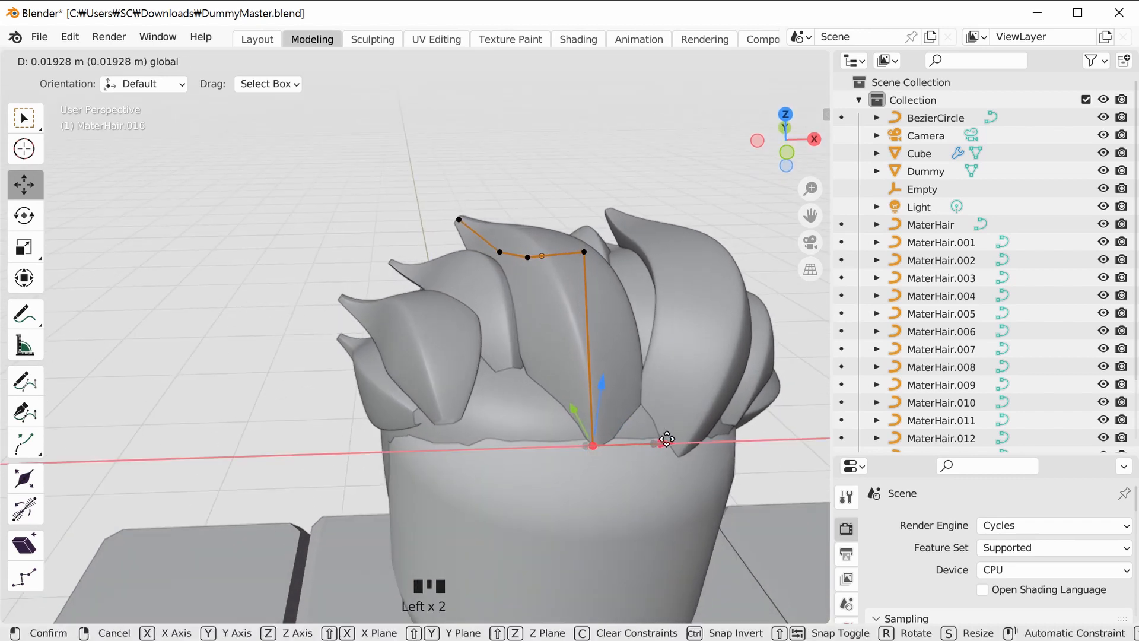
drag(679, 439, 681, 439)
middle_drag(596, 397, 552, 374)
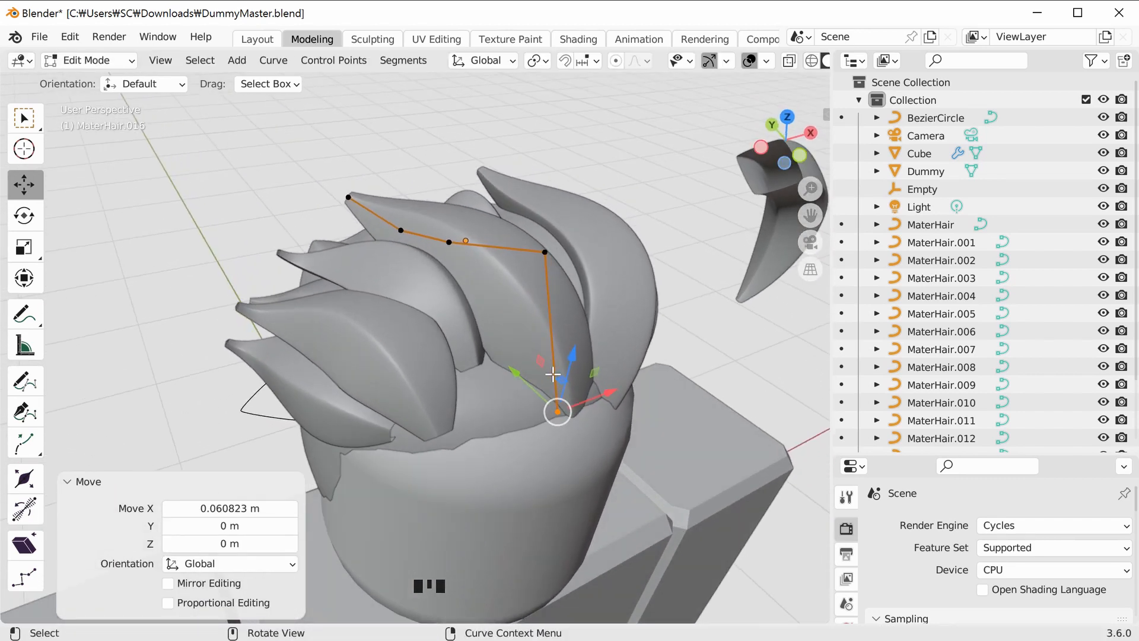
click(521, 384)
middle_drag(521, 384, 655, 467)
middle_drag(641, 231, 636, 419)
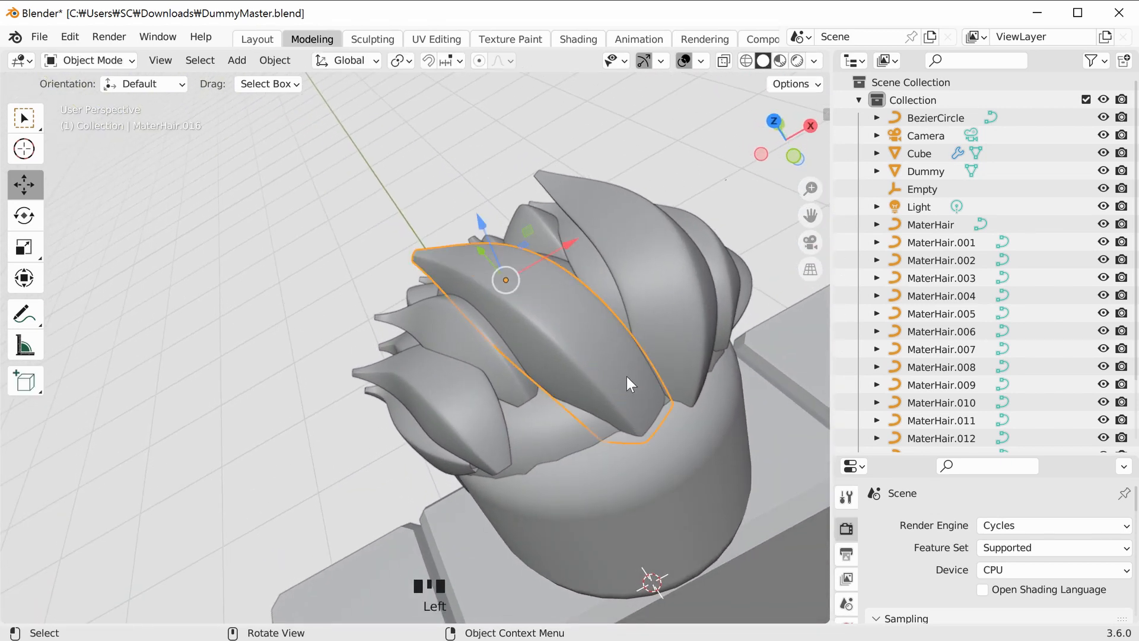
Duplicate MaterHair.016 and place the copy beside it, offset -0.29334 m in X, -0.00368 m in Y and 0.020084 m in Z.
key(shift+d)
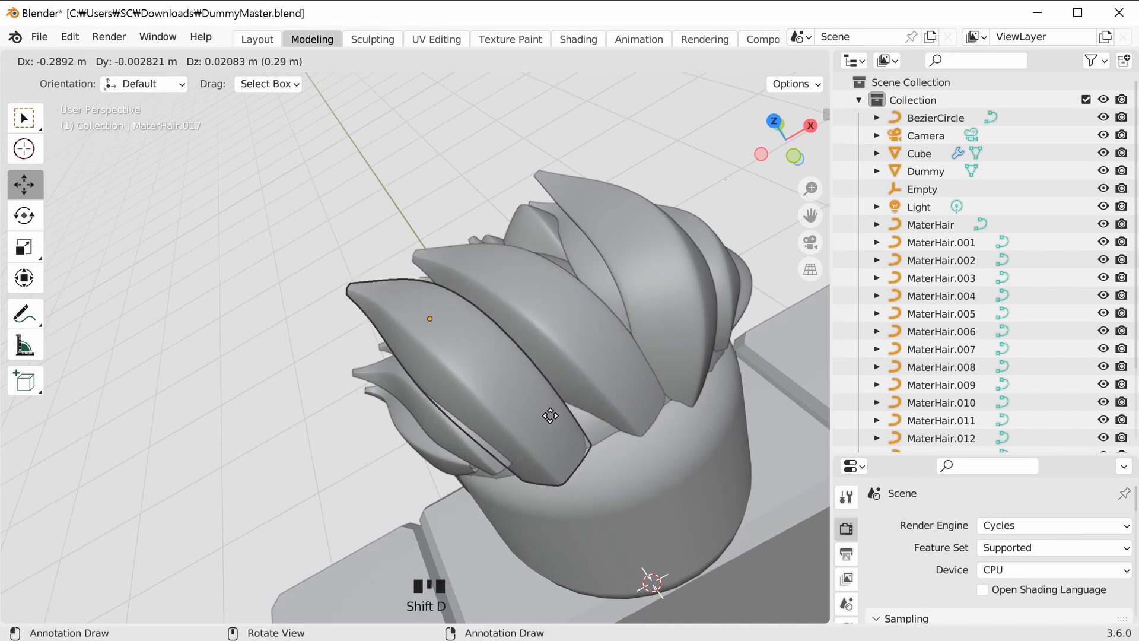
click(550, 416)
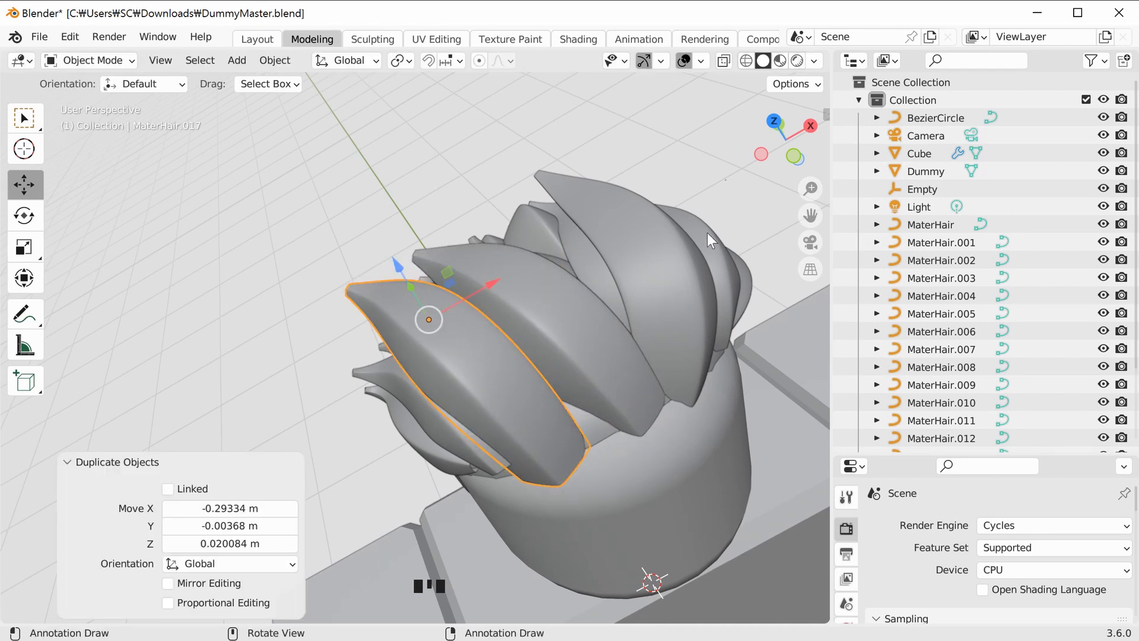
click(695, 159)
middle_drag(729, 244, 516, 497)
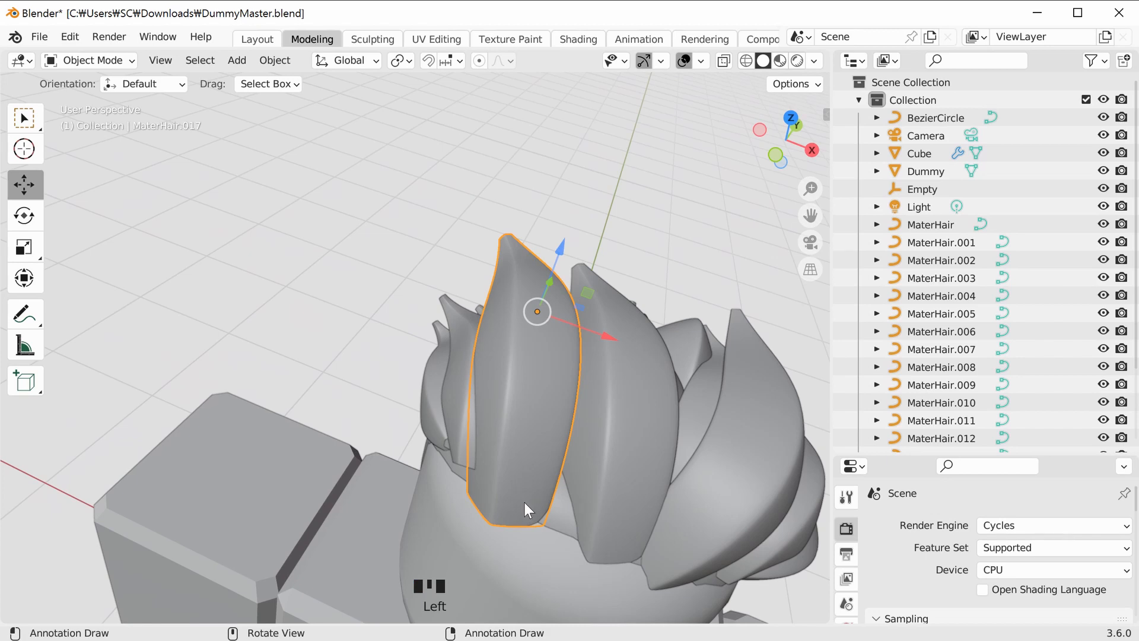
Rotate MaterHair.017 by about -7 degrees in the current view.
key(r)
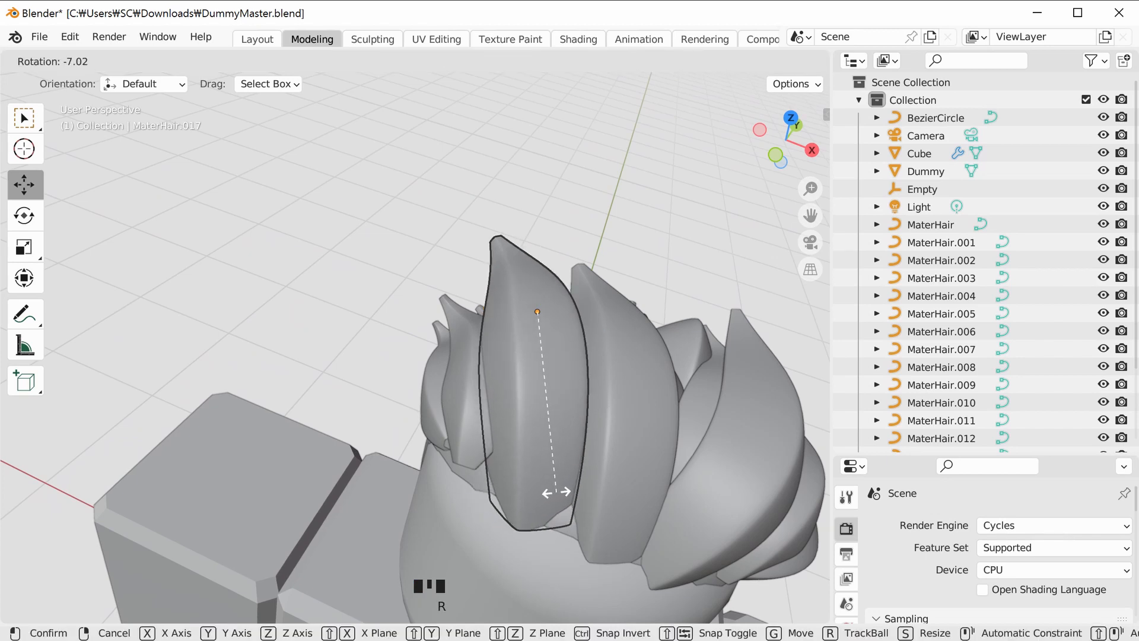
click(557, 492)
click(695, 236)
Edit MaterHair.016 with all its control points selected and tilt them to twist the strand's profile.
middle_drag(742, 296, 628, 447)
scroll(672, 447, up, 5)
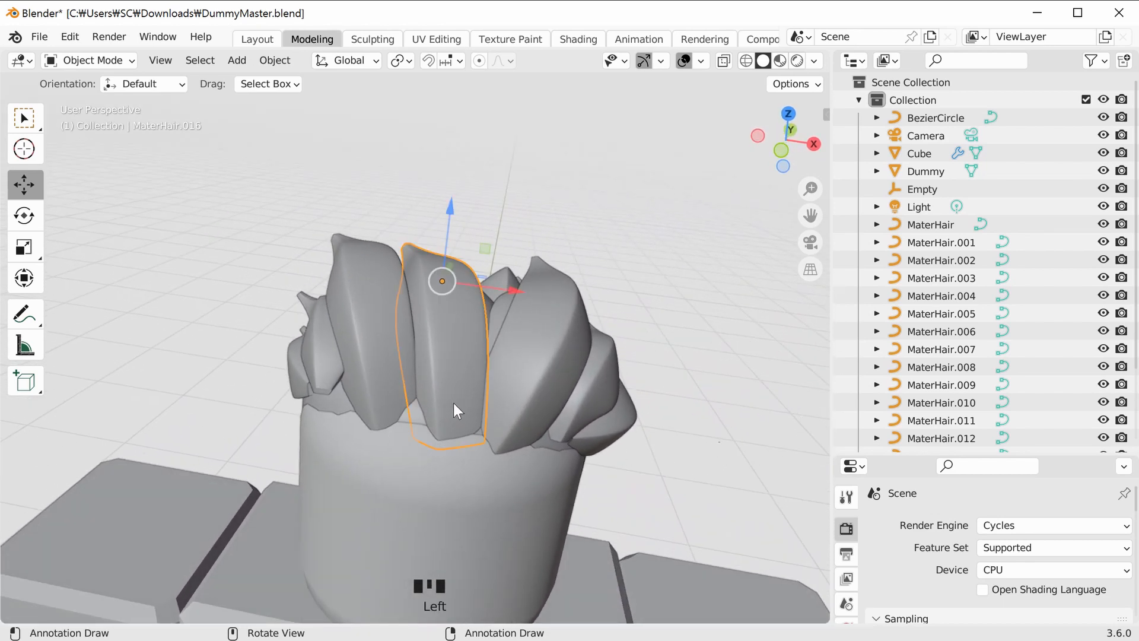
key(Tab)
click(375, 223)
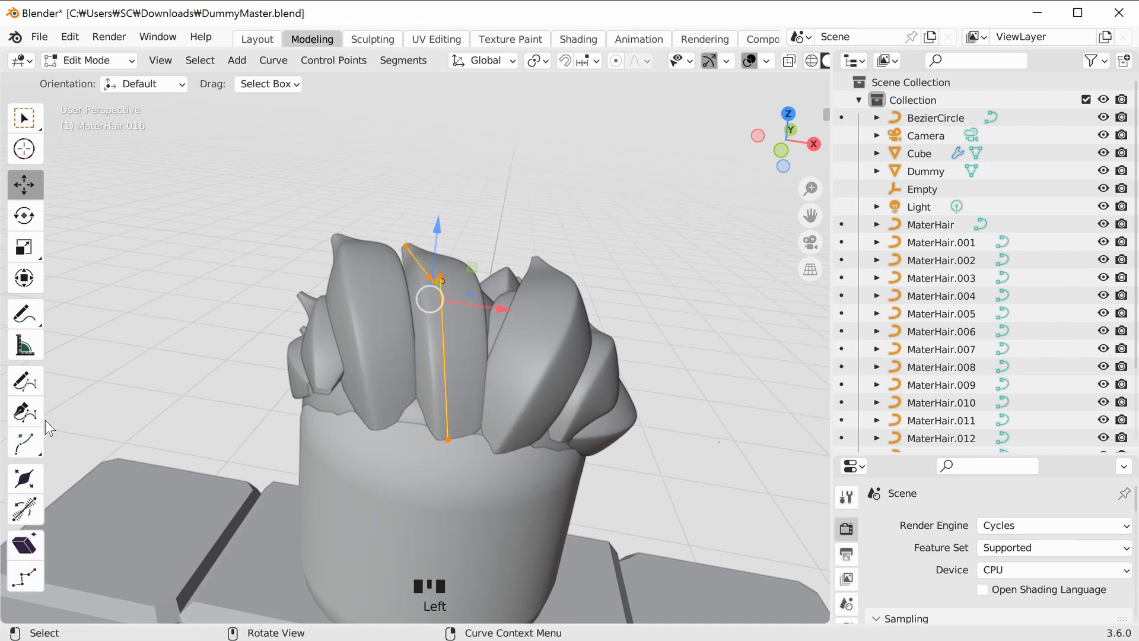
drag(448, 323, 451, 323)
click(512, 328)
middle_drag(511, 328, 503, 396)
Open the strand beside MaterHair.016 for editing and reposition its selected control points.
key(Tab)
click(374, 404)
key(Tab)
middle_drag(374, 404, 567, 375)
key(g)
click(530, 359)
middle_drag(639, 355, 641, 437)
Scale the radius of MaterHair.016's three middle control points by 1.587.
key(Tab)
click(529, 454)
key(Tab)
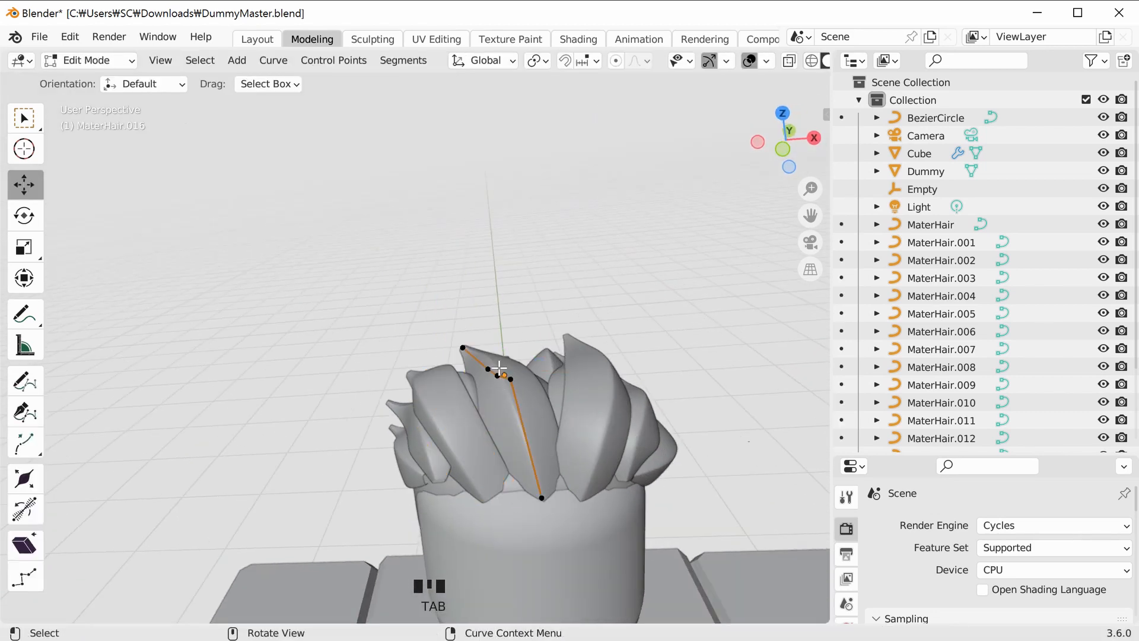
middle_drag(644, 321, 414, 436)
drag(576, 330, 584, 329)
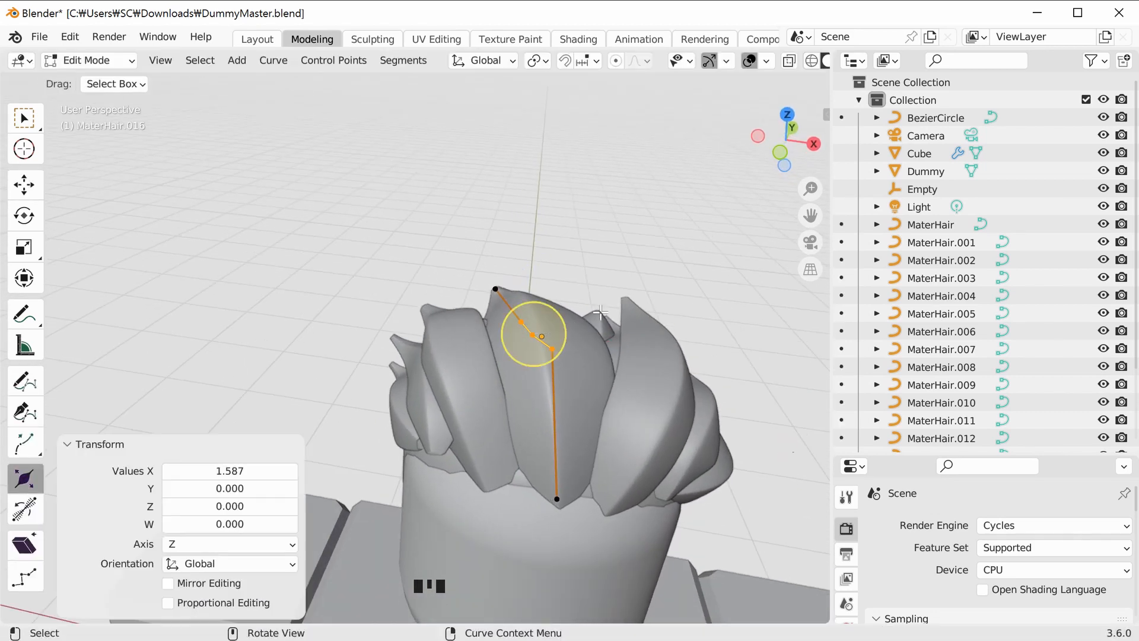
click(632, 350)
middle_drag(633, 350, 514, 351)
middle_drag(477, 271, 558, 332)
Adjust the control point radius of the next strand at the back of the head.
key(Tab)
click(532, 390)
click(31, 478)
drag(592, 389, 698, 368)
scroll(697, 368, down, 3)
middle_drag(698, 368, 665, 386)
Open MaterHair.017 for editing and adjust the tilt of its control points.
key(Tab)
scroll(451, 416, up, 1)
click(445, 396)
middle_drag(425, 396, 515, 428)
click(448, 418)
scroll(448, 418, up, 1)
key(Tab)
middle_drag(541, 361, 486, 391)
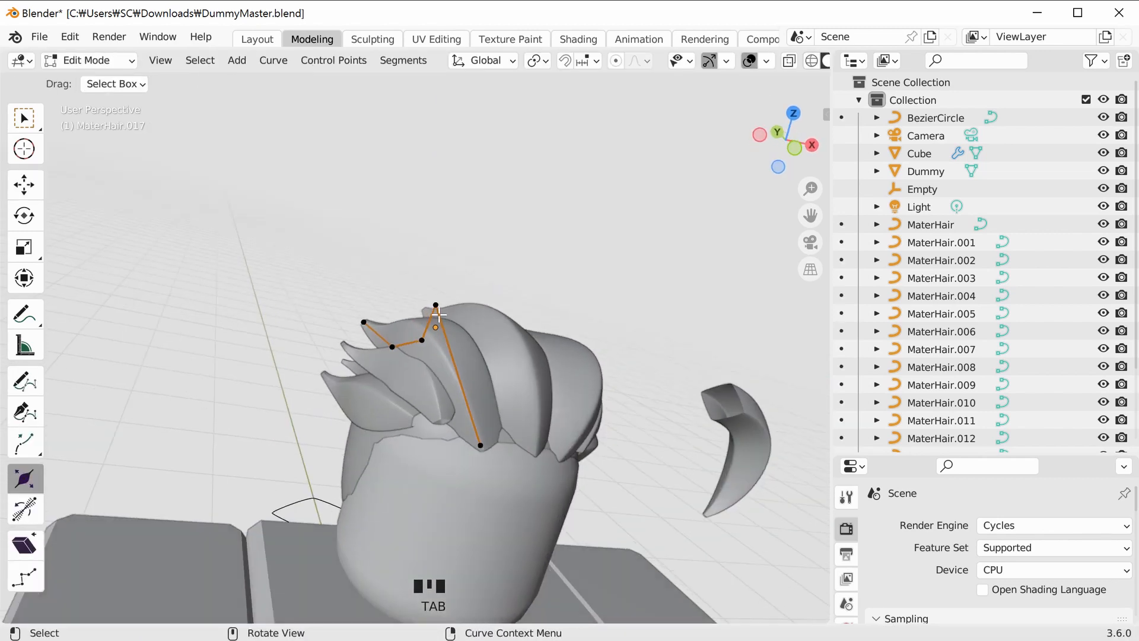
scroll(475, 380, up, 2)
click(475, 349)
click(25, 508)
middle_drag(627, 280, 522, 309)
click(580, 435)
drag(603, 440, 647, 463)
middle_drag(647, 463, 638, 498)
Reposition a control point of MaterHair.017 to refine the strand's curve.
click(445, 342)
middle_drag(561, 381, 522, 378)
key(g)
click(599, 371)
middle_drag(661, 382, 510, 487)
Open MaterHair.003 for editing and reposition the control point next to its root.
key(Tab)
click(415, 445)
key(Tab)
scroll(510, 487, up, 1)
click(437, 482)
click(488, 534)
middle_drag(489, 535, 510, 386)
click(279, 289)
key(g)
click(474, 333)
middle_drag(475, 334, 415, 350)
key(g)
click(420, 374)
Move MaterHair.003's two control points nearest the root end point together and adjust their tilt.
shift+click(167, 293)
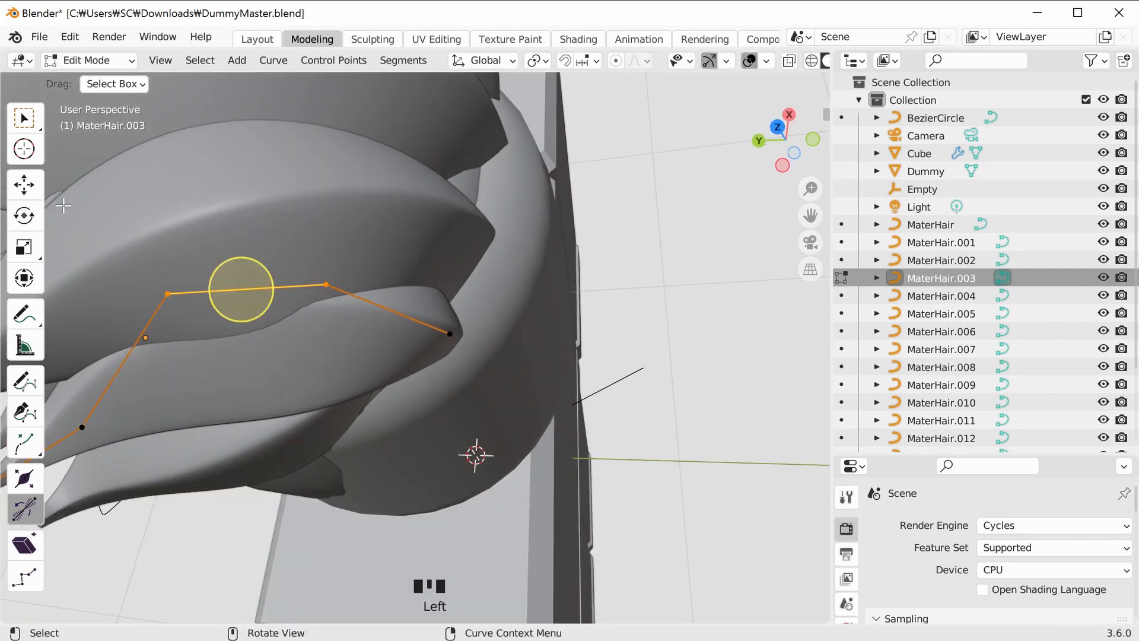
click(23, 185)
middle_drag(178, 249, 226, 255)
drag(307, 240, 299, 270)
middle_drag(326, 262, 537, 356)
click(24, 509)
drag(563, 357, 546, 343)
middle_drag(538, 343, 509, 416)
Tilt MaterHair.003's root end point and reposition it against the head.
click(508, 432)
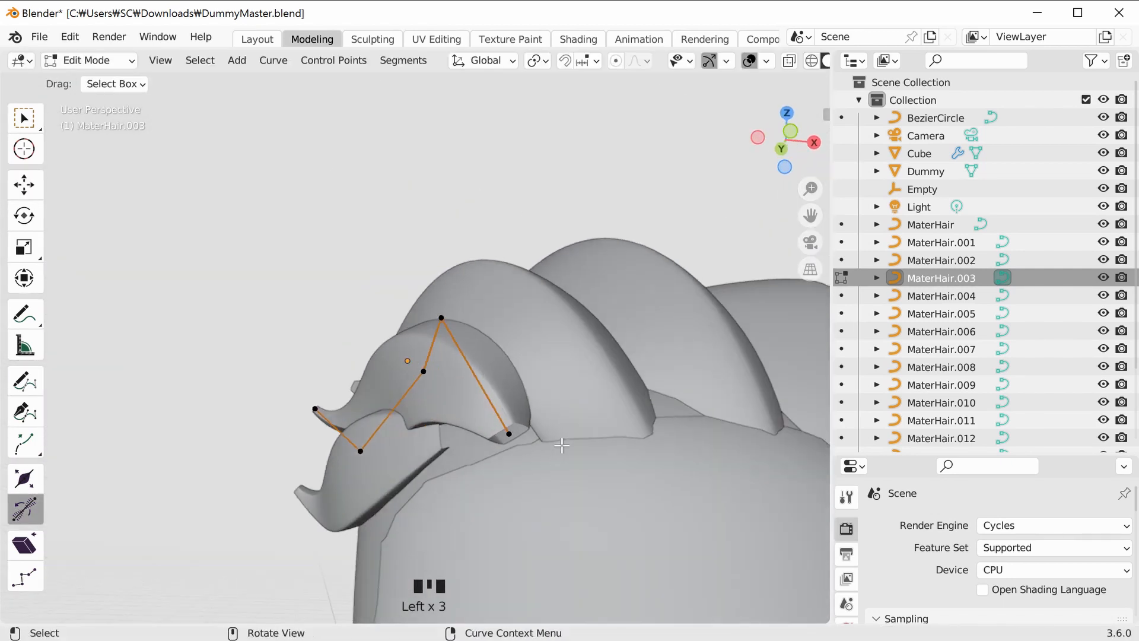
click(524, 443)
drag(545, 457, 547, 437)
middle_drag(546, 437, 613, 410)
key(g)
click(527, 504)
middle_drag(528, 504, 542, 422)
scroll(541, 422, down, 3)
Finish editing MaterHair.003 and shift MaterHair.007 slightly down and sideways.
key(Tab)
click(542, 422)
drag(500, 333, 499, 341)
drag(436, 407, 451, 407)
middle_drag(821, 367, 400, 461)
Reposition a control point of MaterHair.007 and finish editing the strand.
key(Tab)
scroll(600, 437, up, 2)
click(567, 480)
key(g)
click(576, 483)
scroll(555, 451, down, 4)
key(Tab)
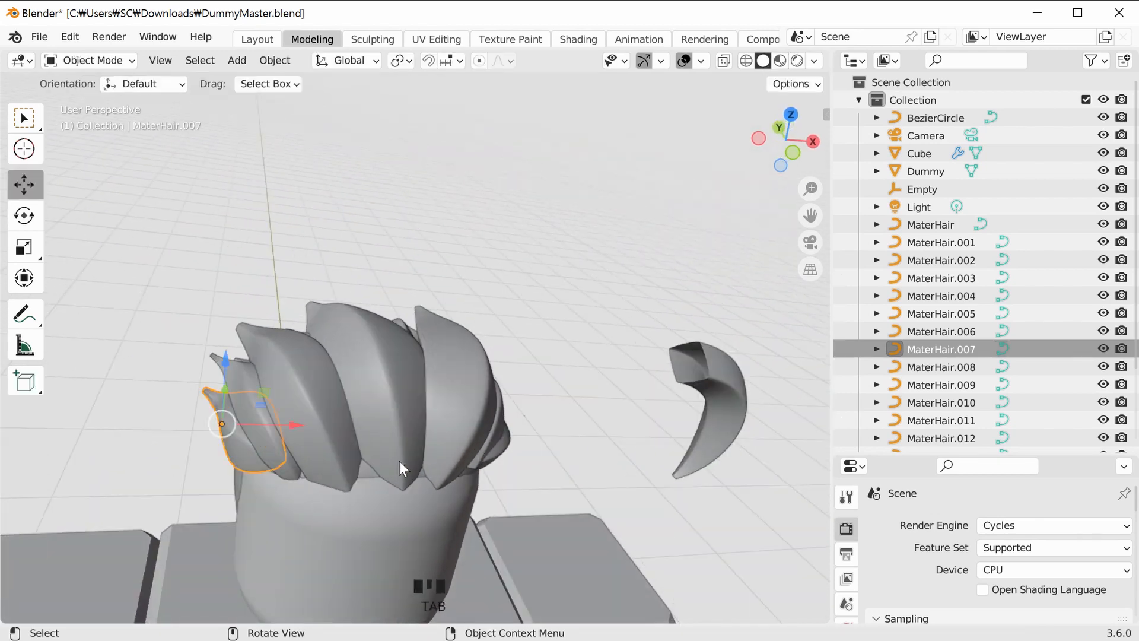
Edit the strand's curve again and reposition its control points to fit the head.
key(Tab)
scroll(400, 458, up, 3)
middle_drag(465, 483, 465, 449)
key(g)
click(449, 447)
scroll(531, 402, down, 2)
scroll(612, 287, up, 2)
click(613, 287)
click(465, 449)
drag(389, 490, 407, 480)
click(628, 382)
middle_drag(628, 383, 493, 460)
scroll(493, 461, down, 3)
Open MaterHair.001 for editing and adjust the control point next to its tip.
key(Tab)
click(558, 449)
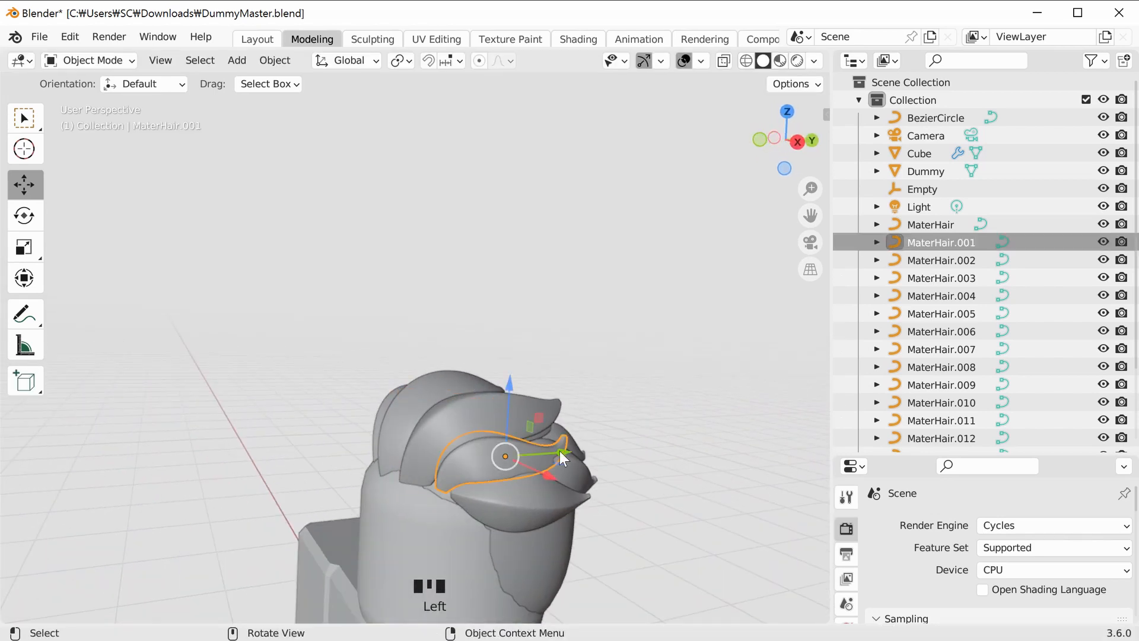
click(503, 401)
middle_drag(503, 401, 532, 482)
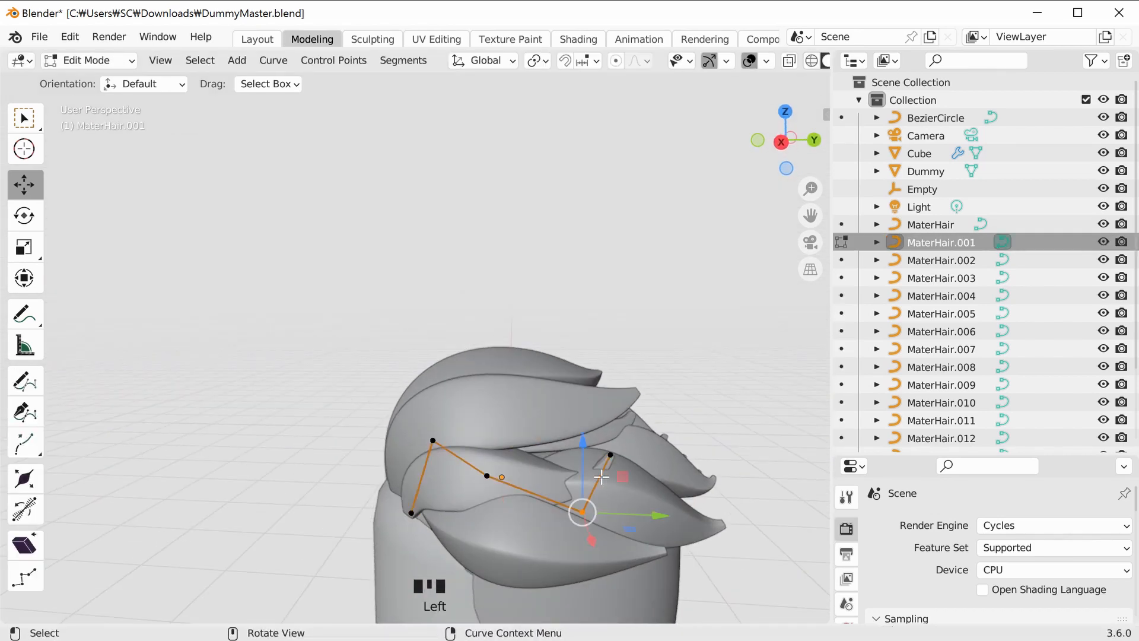
middle_drag(723, 362, 712, 451)
scroll(564, 264, down, 6)
click(564, 265)
scroll(562, 422, up, 2)
Leave curve editing and move MaterHair.006 -0.017479 m in Z.
key(Tab)
click(562, 422)
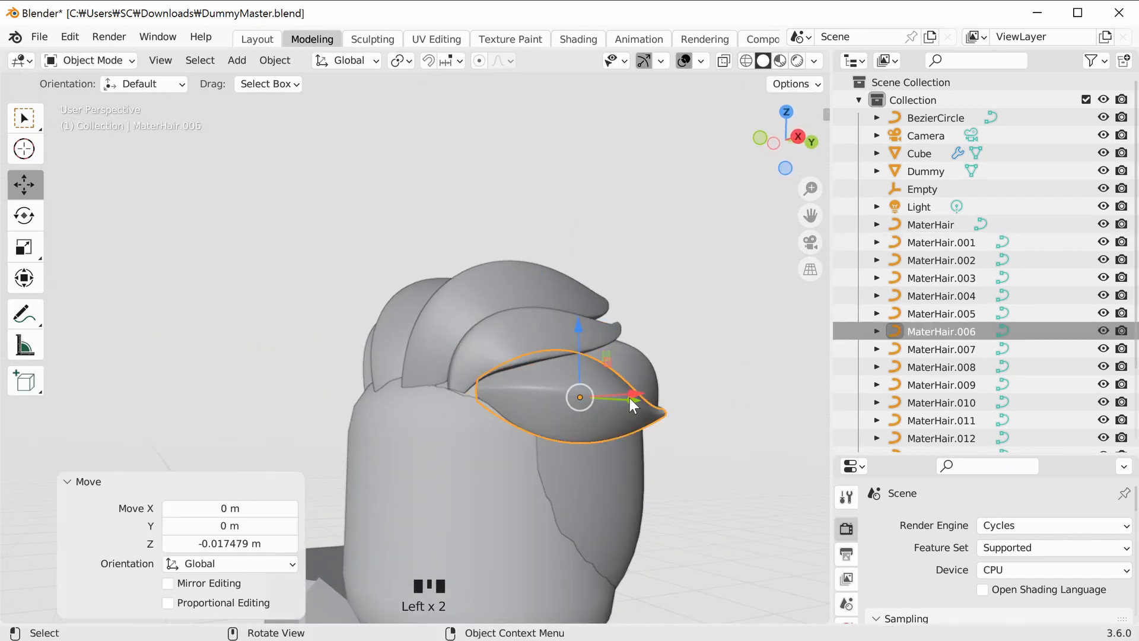
click(699, 361)
Edit MaterHair.001 again and raise the selected control point at its root side in Z.
middle_drag(308, 326, 410, 335)
click(350, 332)
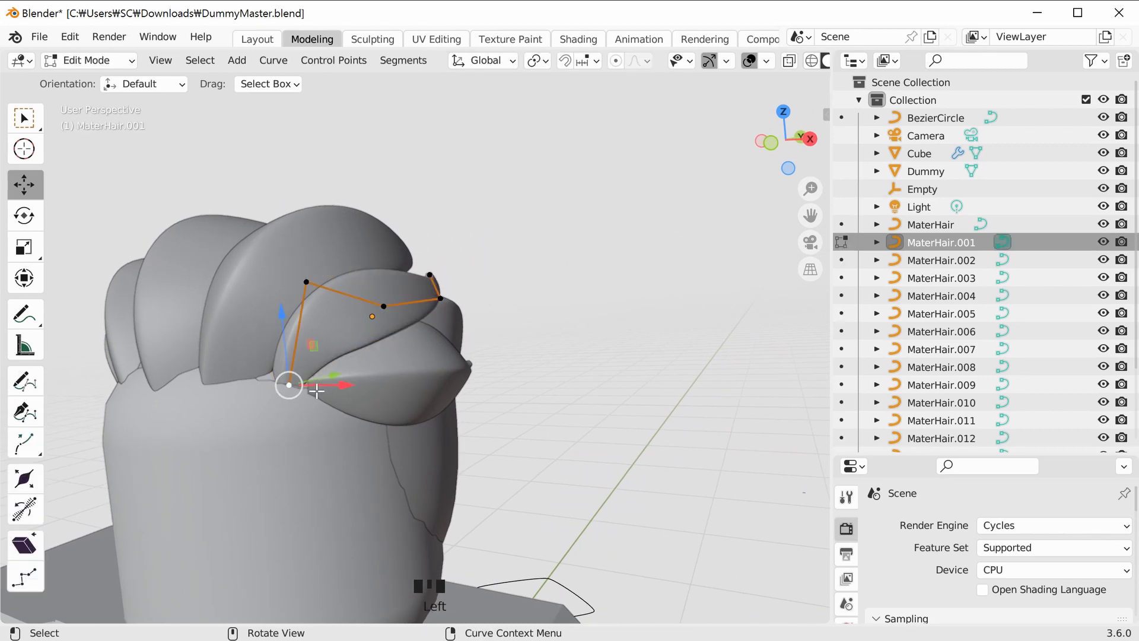
middle_drag(754, 403, 653, 373)
click(687, 379)
click(788, 141)
drag(810, 215, 784, 215)
shift+middle_drag(784, 215, 737, 263)
drag(574, 240, 717, 369)
click(24, 184)
drag(635, 221, 633, 173)
click(633, 172)
middle_drag(633, 173, 789, 220)
Reposition the control points at MaterHair.001's root side relative to the neighbouring strand.
drag(201, 447, 290, 503)
drag(289, 477, 292, 478)
middle_drag(294, 478, 457, 481)
click(396, 396)
drag(465, 378, 519, 354)
click(326, 433)
middle_drag(178, 498, 117, 410)
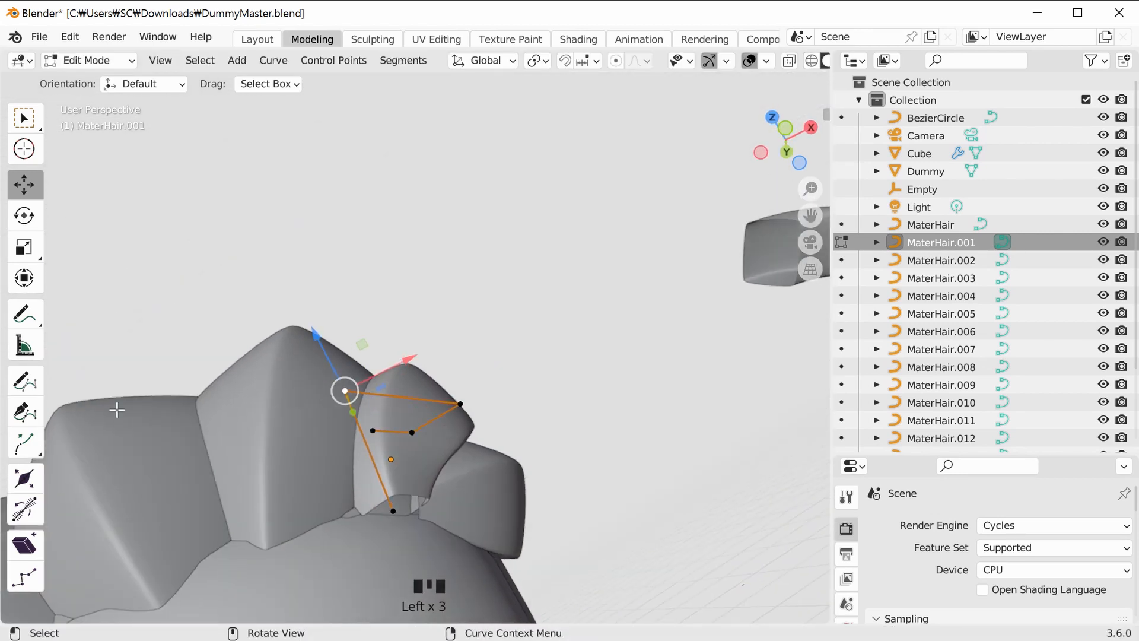
Nudge the control point next to MaterHair.001's root in X and refine its position from another angle.
click(26, 182)
drag(404, 360, 408, 358)
middle_drag(546, 348, 688, 404)
click(330, 392)
drag(372, 339, 362, 352)
click(595, 301)
middle_drag(595, 300, 462, 261)
Move MaterHair.001's root end point slightly in X.
click(463, 463)
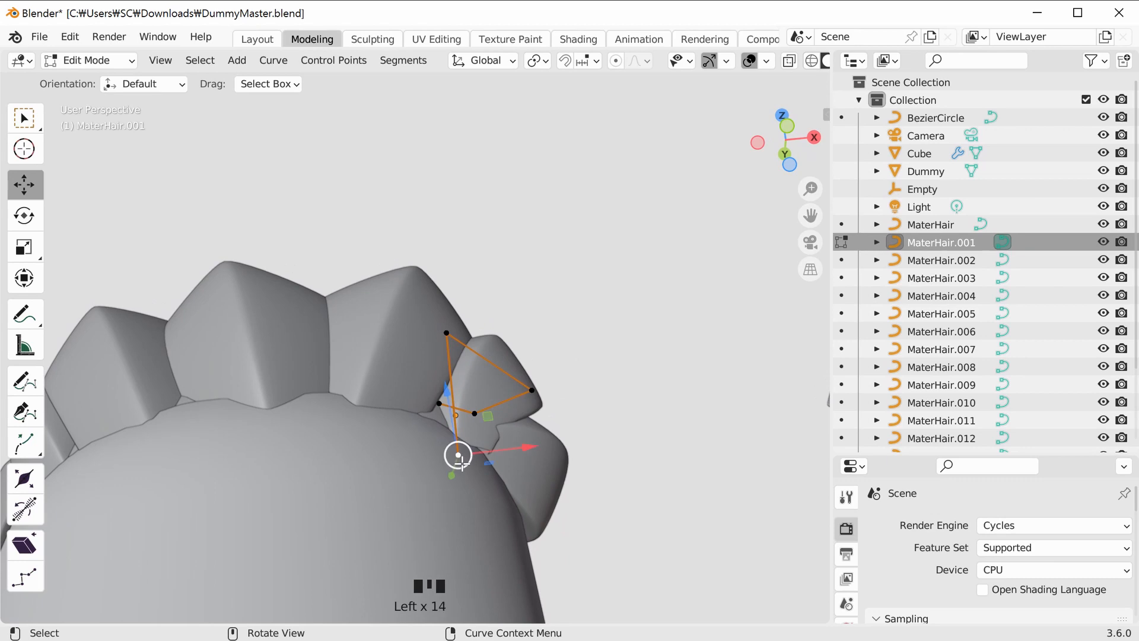
drag(531, 447, 529, 453)
middle_drag(528, 453, 601, 372)
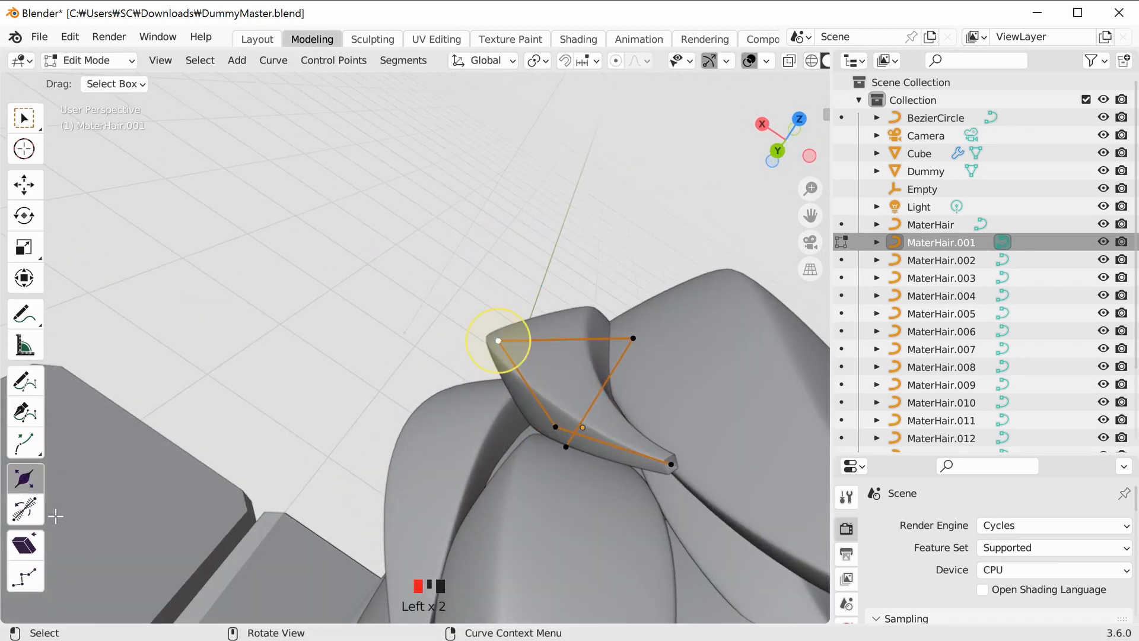
Fine-tune MaterHair.001's radius at the selected control point and at its tip.
drag(493, 426, 499, 426)
middle_drag(498, 426, 546, 439)
click(25, 478)
click(567, 427)
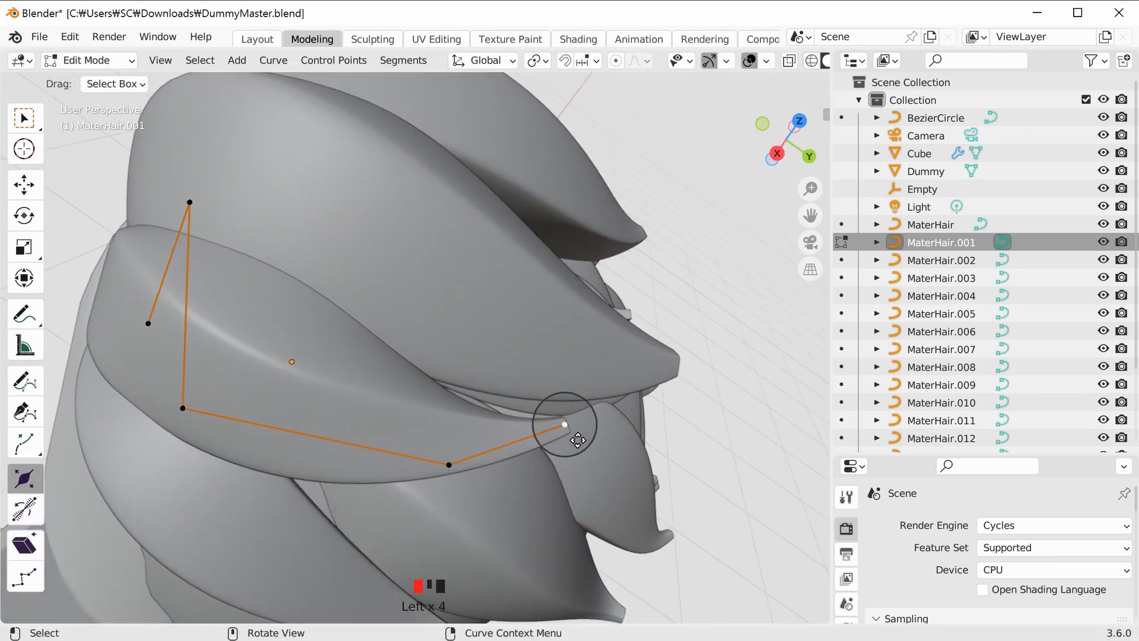
drag(578, 437, 567, 428)
scroll(566, 428, down, 1)
Tilt another control point of MaterHair.001 and reposition it to refine how the strand sits beside its neighbours.
middle_drag(567, 428, 671, 487)
click(519, 453)
click(25, 509)
drag(544, 488, 504, 472)
middle_drag(540, 475, 534, 516)
click(25, 185)
drag(484, 511, 422, 479)
middle_drag(742, 410, 680, 386)
scroll(680, 386, down, 4)
click(680, 386)
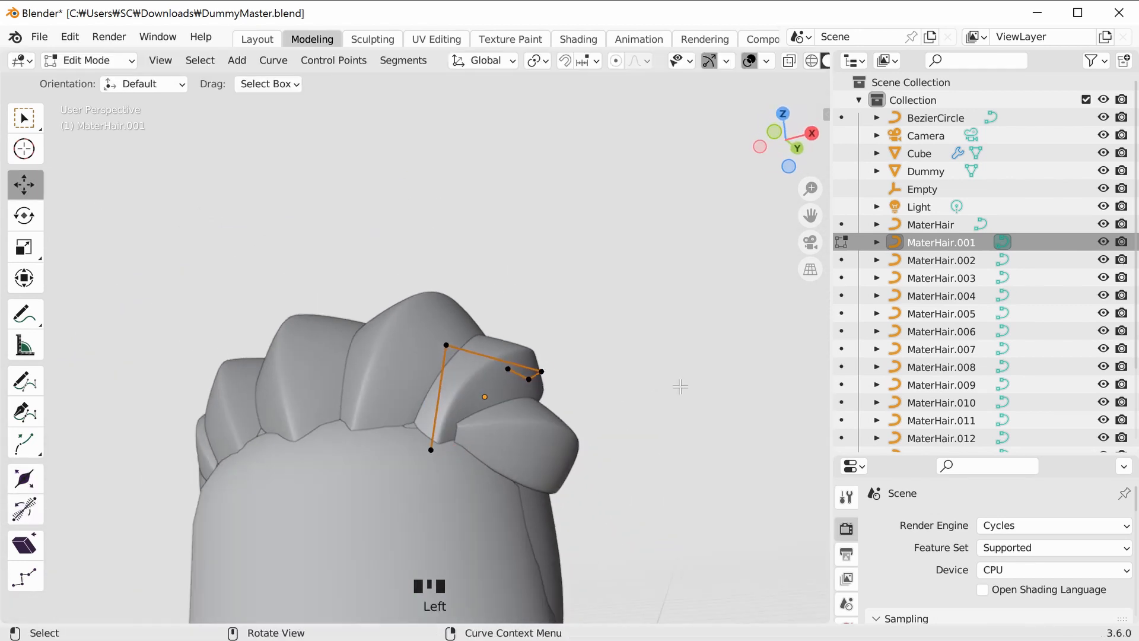
Finish editing MaterHair.001, duplicate the MaterHair template strand and place the copy near the front of the head.
scroll(662, 479, down, 3)
middle_drag(662, 479, 720, 407)
key(Tab)
click(726, 390)
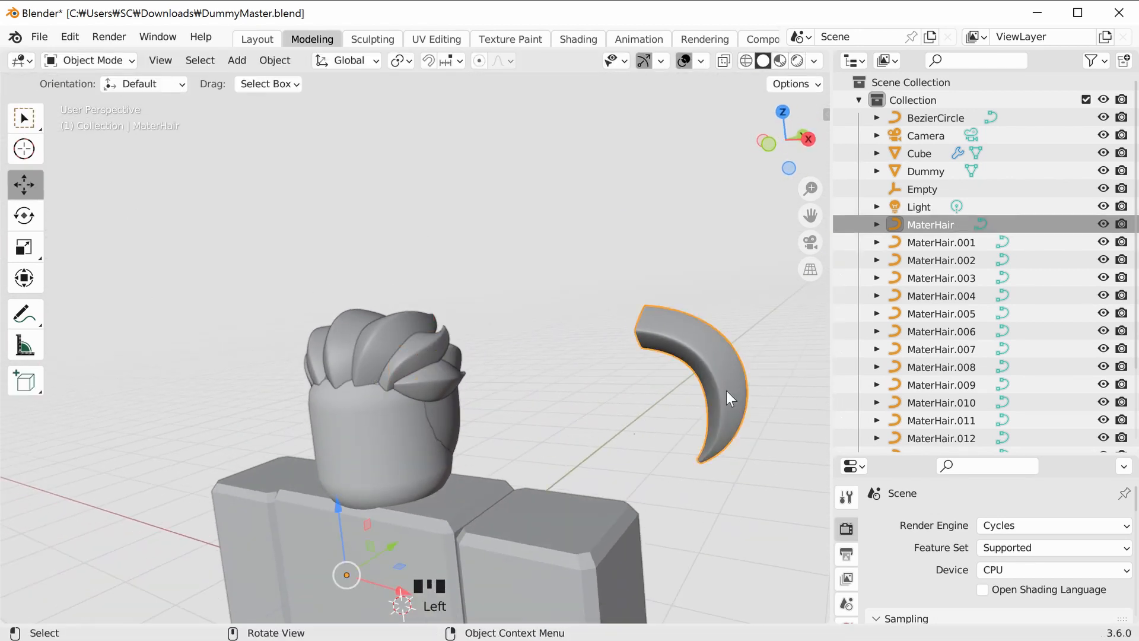
click(459, 480)
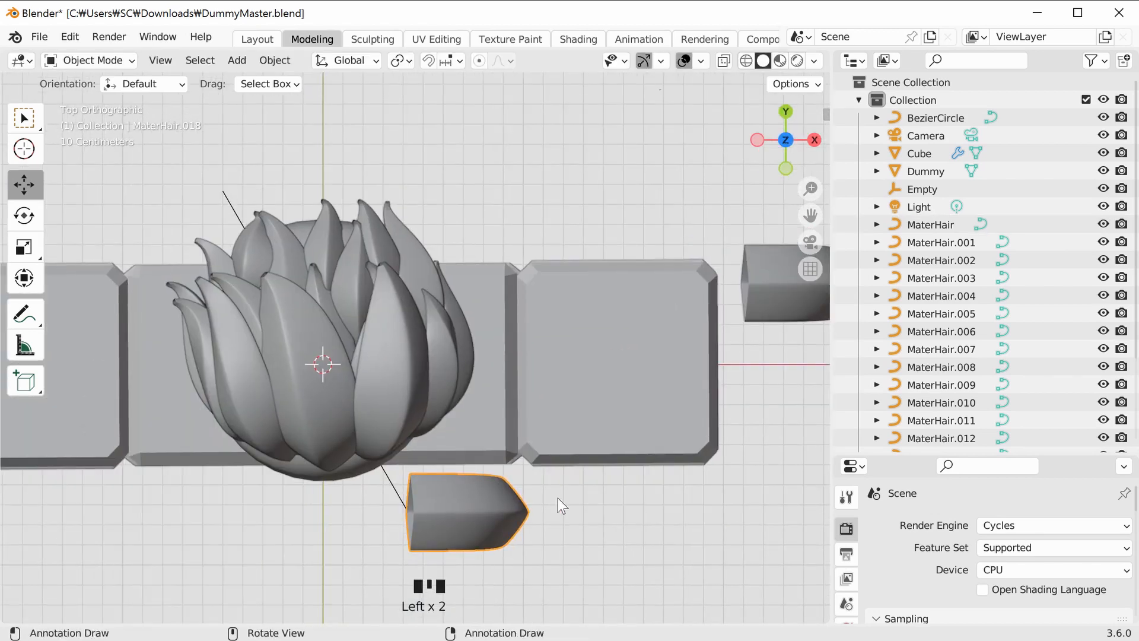
key(r)
key(r)
right_click(499, 509)
Set the new strand's origin to its geometry and rotate it 135° about Z in the top view.
click(28, 214)
scroll(515, 514, down, 5)
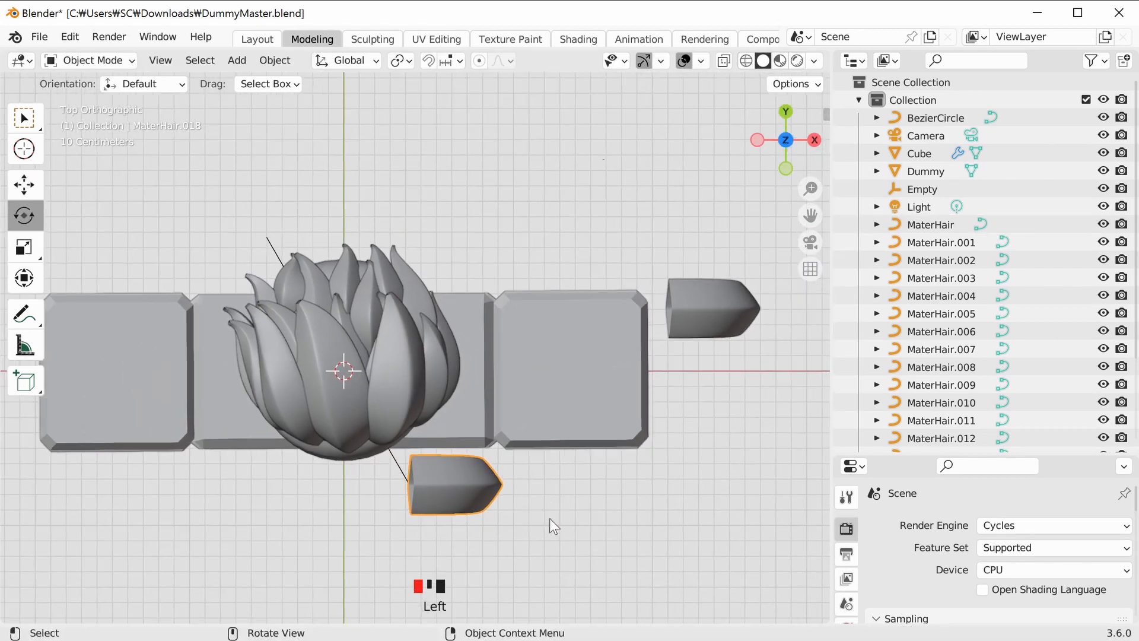
scroll(486, 479, up, 3)
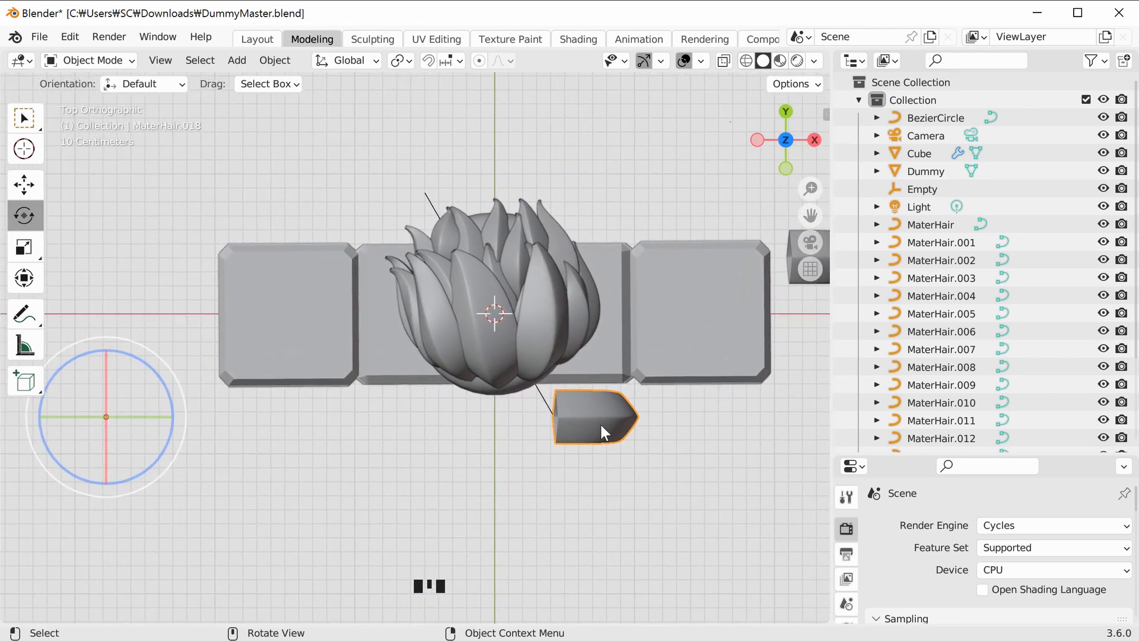
right_click(604, 421)
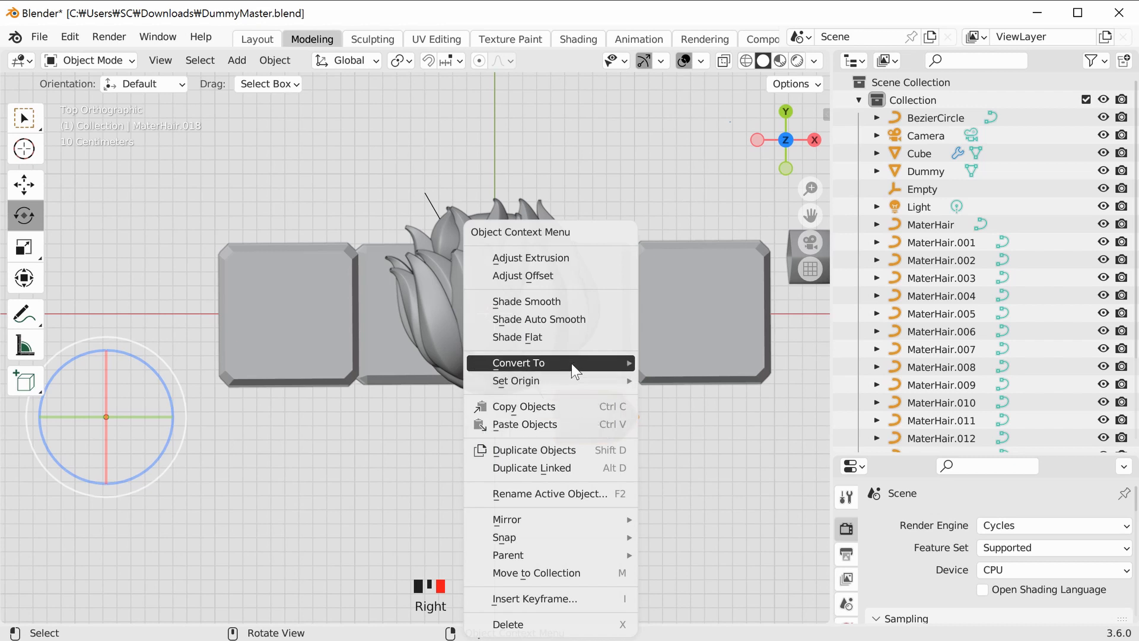
mouse_move(574, 380)
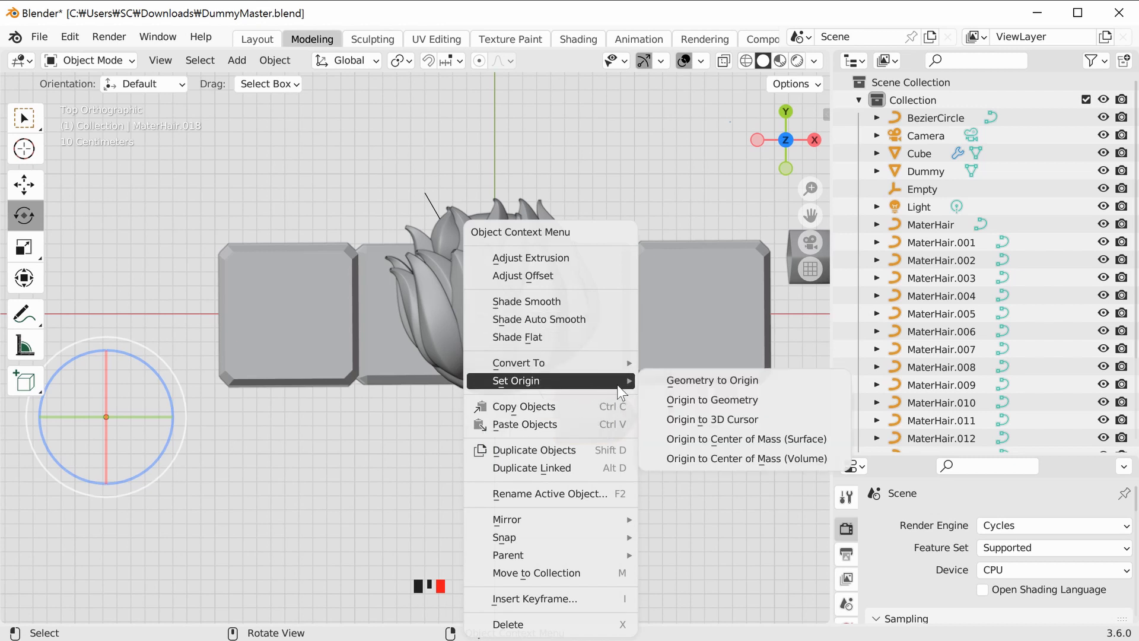
click(754, 410)
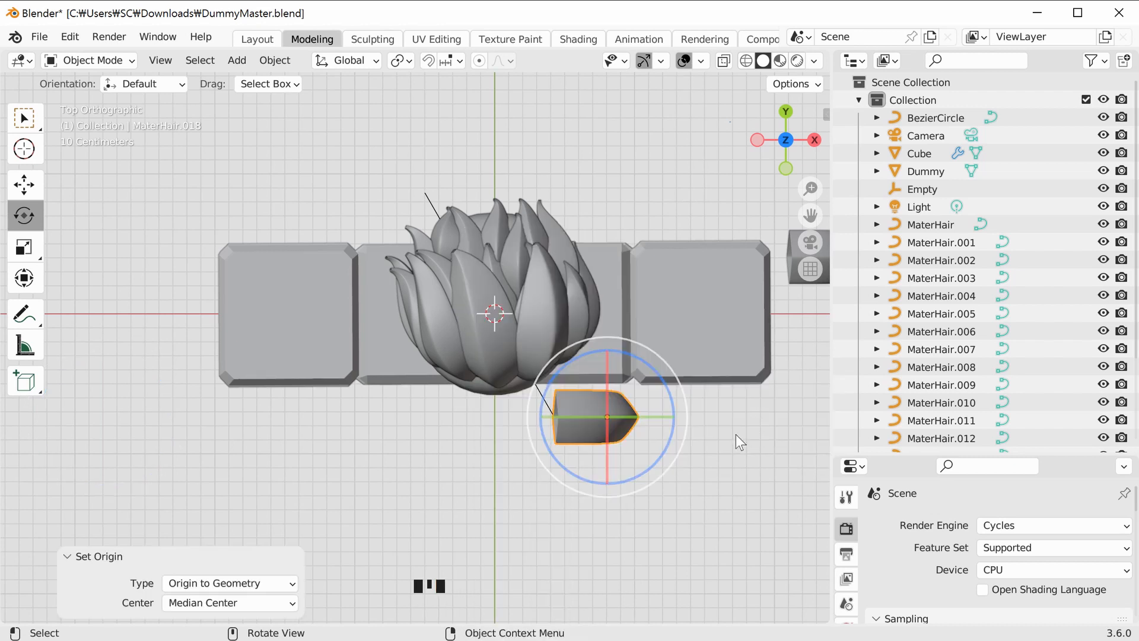
drag(668, 472, 534, 408)
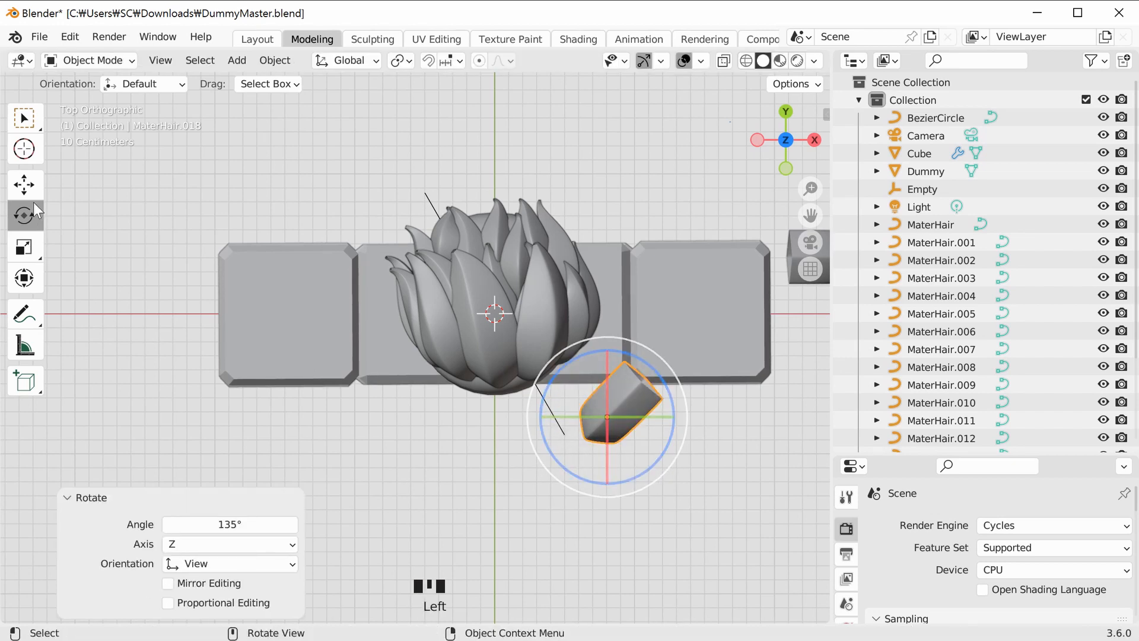
Move the new strand -1.0145 m in X and 0.025442 m in Y to the front of the head.
click(23, 184)
drag(634, 416, 494, 382)
scroll(558, 415, up, 2)
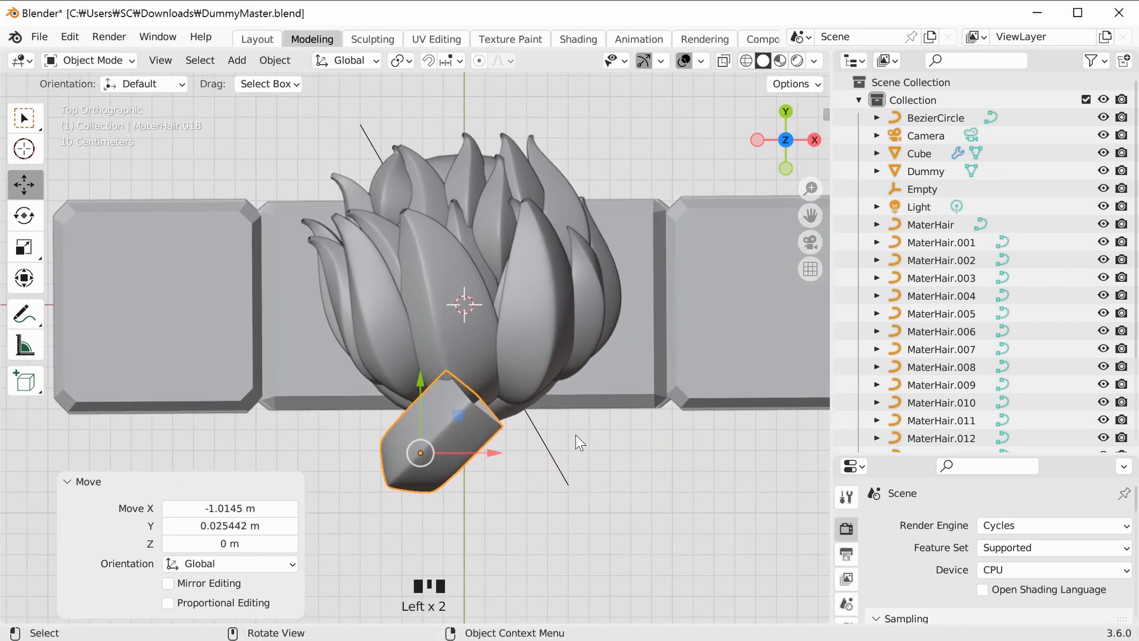
In the front view, adjust the strand's height against the hairline and shift it -0.088283 m in X.
click(786, 169)
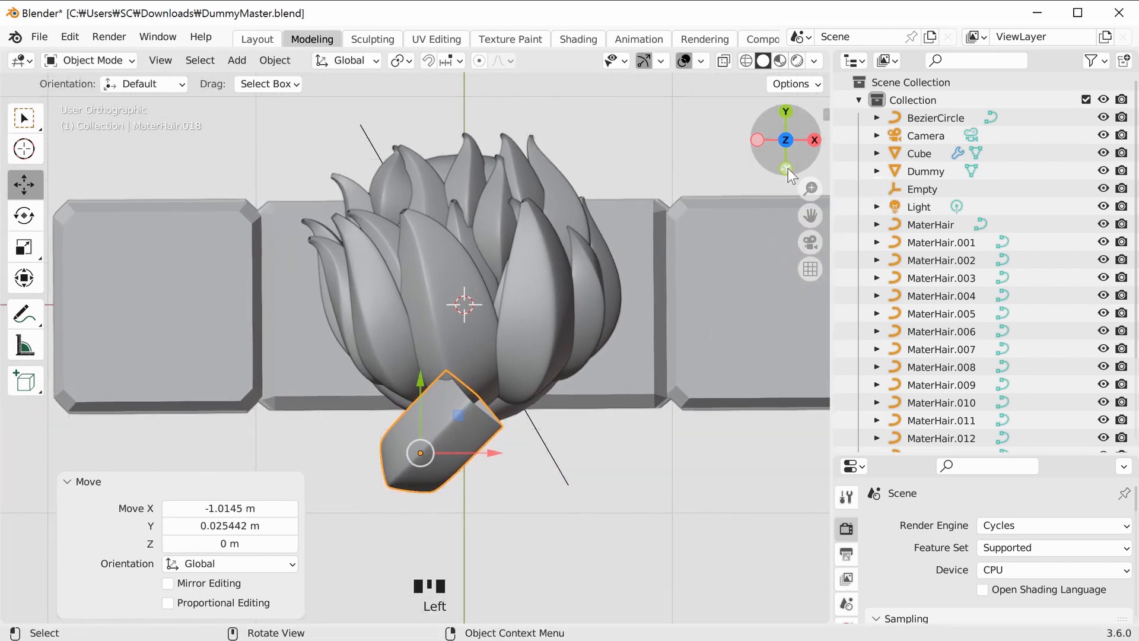
drag(419, 360, 405, 405)
mouse_move(689, 442)
shift+middle_down()
mouse_move(659, 441)
mouse_move(712, 440)
shift+middle_up()
drag(499, 459, 483, 457)
shift+middle_drag(717, 452, 693, 418)
ctrl+middle_drag(693, 419, 646, 394)
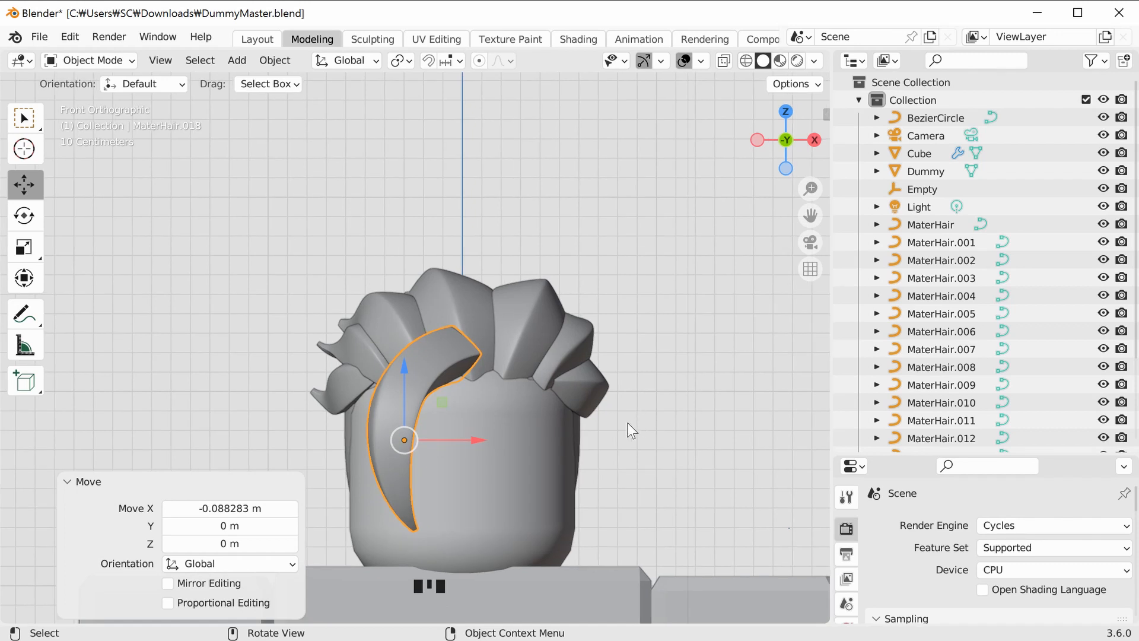
Select all control points of MaterHair.018 and shrink their radius to make the strand thin.
key(Tab)
drag(311, 287, 532, 538)
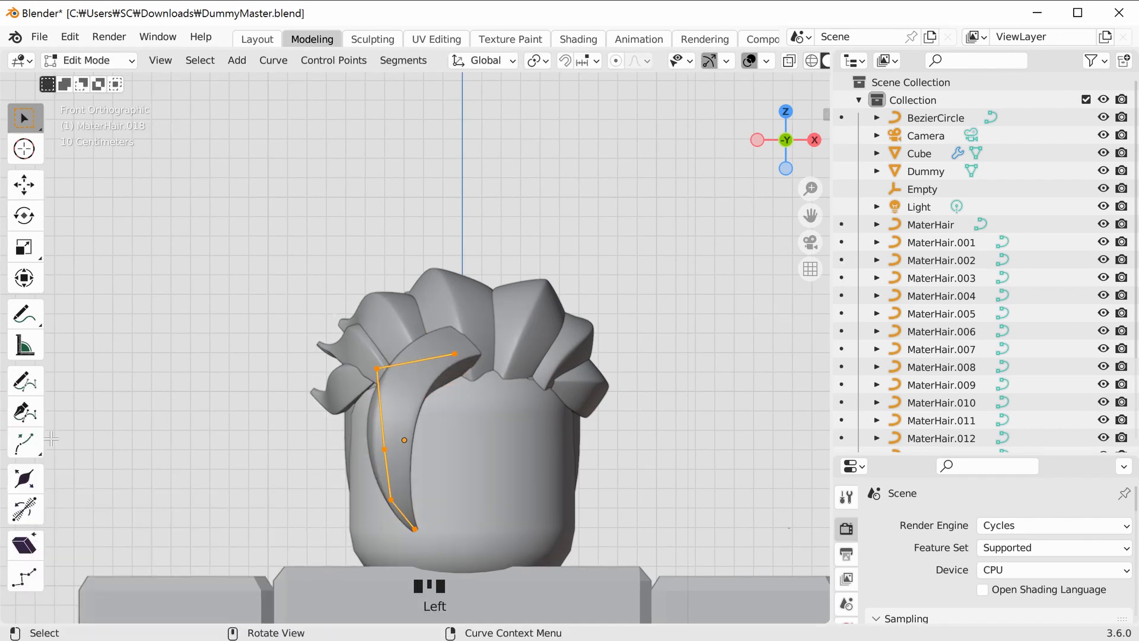
click(25, 480)
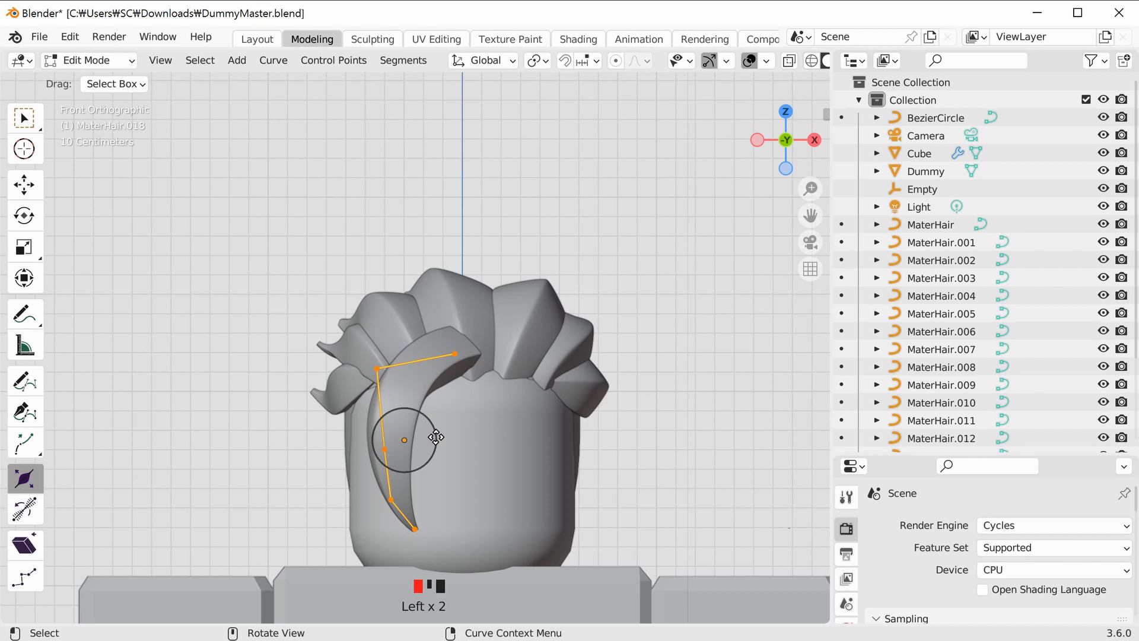
drag(415, 446, 405, 440)
click(716, 428)
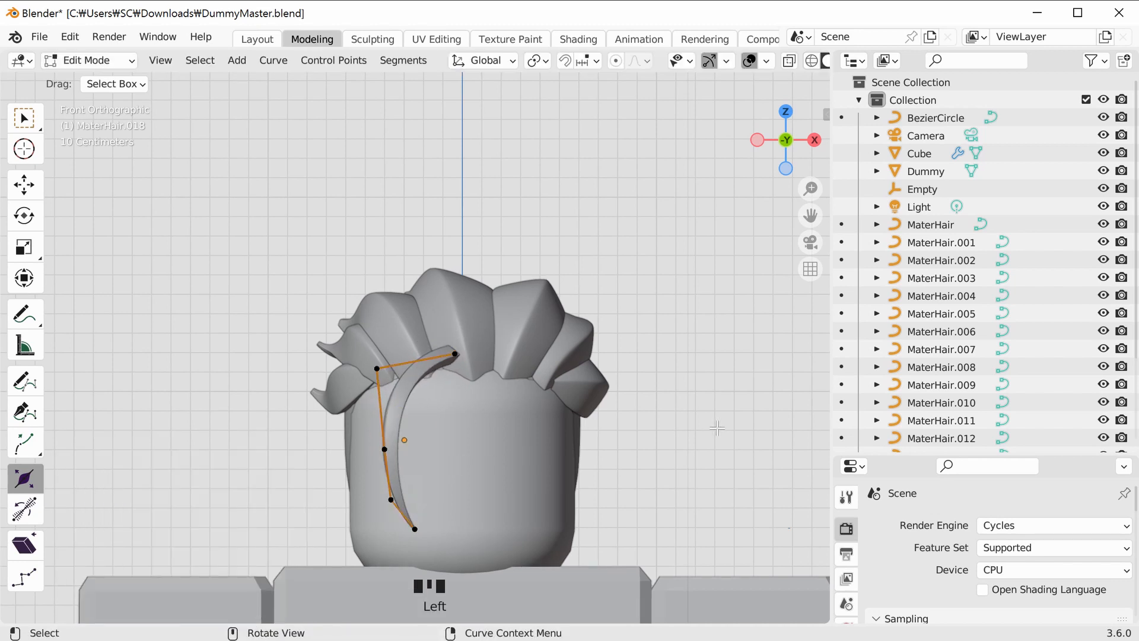
Reposition MaterHair.018's root control point against the front hairline, checking it from several angles.
click(451, 351)
click(784, 142)
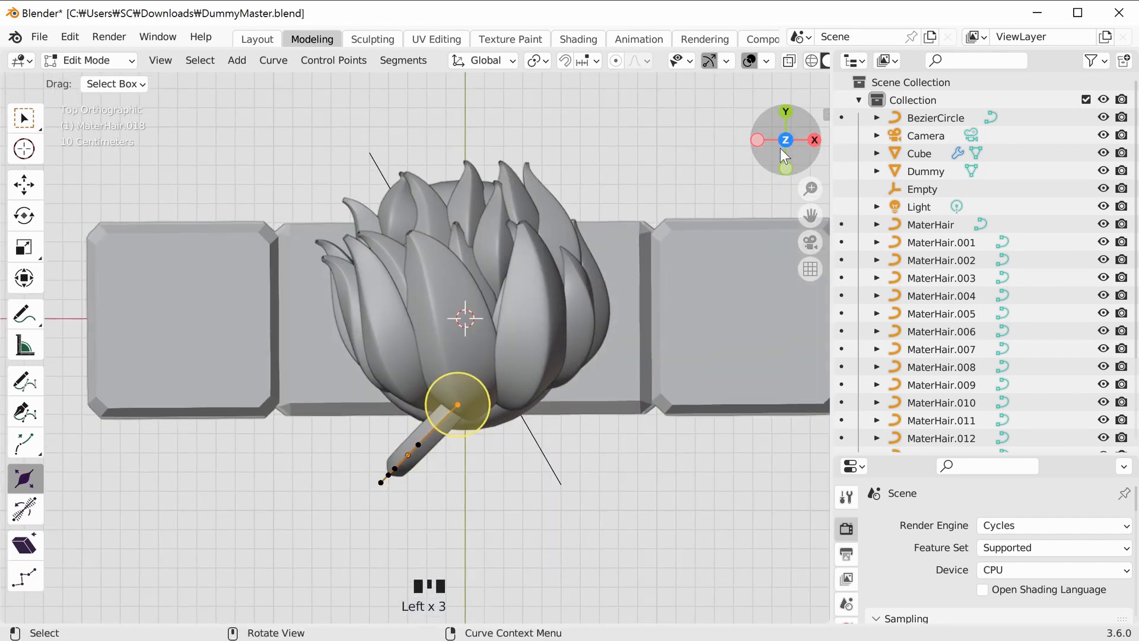
click(785, 168)
shift+middle_drag(786, 148, 792, 220)
drag(782, 153, 682, 275)
middle_drag(682, 275, 509, 420)
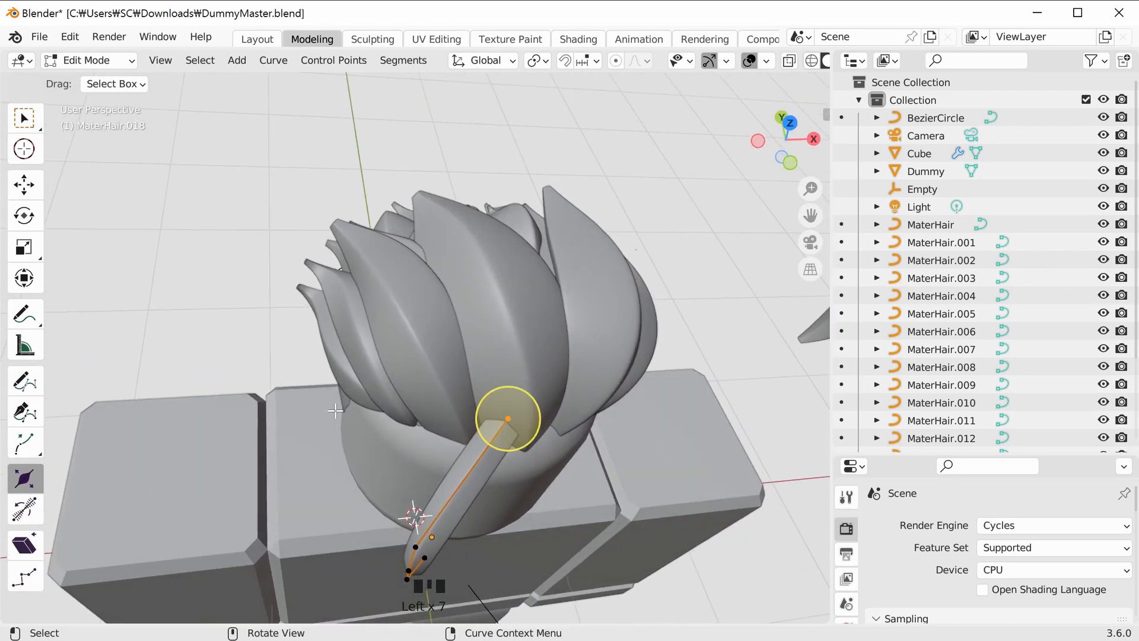
click(23, 185)
drag(556, 418, 512, 362)
middle_drag(558, 415, 441, 220)
drag(431, 208, 427, 241)
Move the control point next to MaterHair.018's root and fine-tune the root point's height in Z.
click(302, 280)
middle_drag(443, 297, 420, 434)
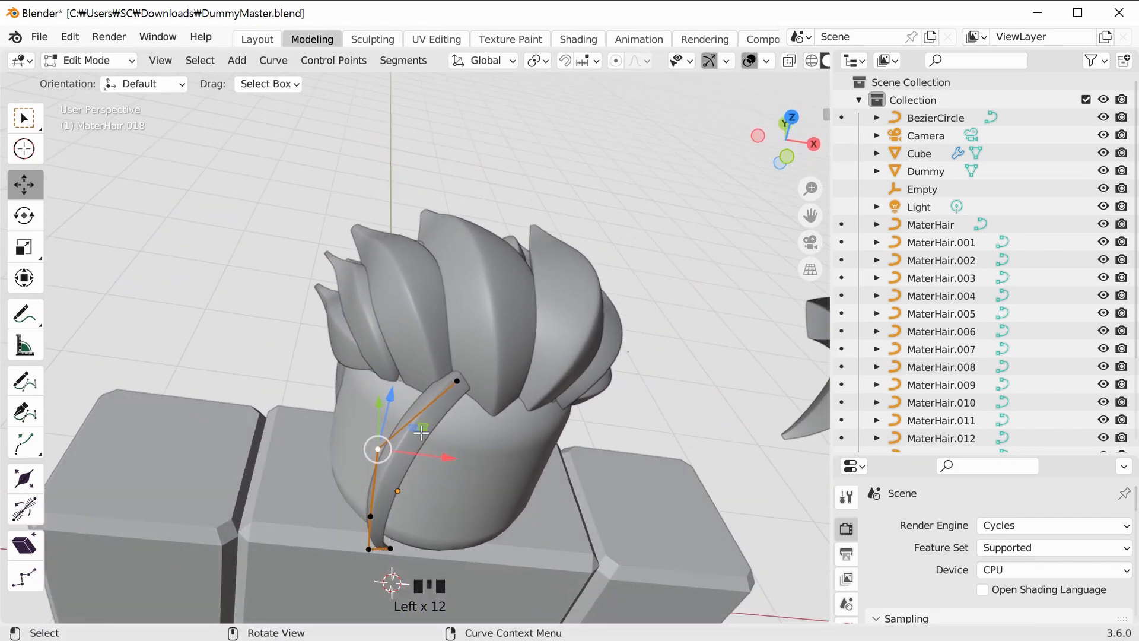
drag(380, 450, 417, 413)
middle_drag(561, 410, 494, 336)
scroll(494, 335, up, 2)
click(449, 303)
drag(464, 266, 464, 279)
shift+middle_drag(493, 249, 450, 420)
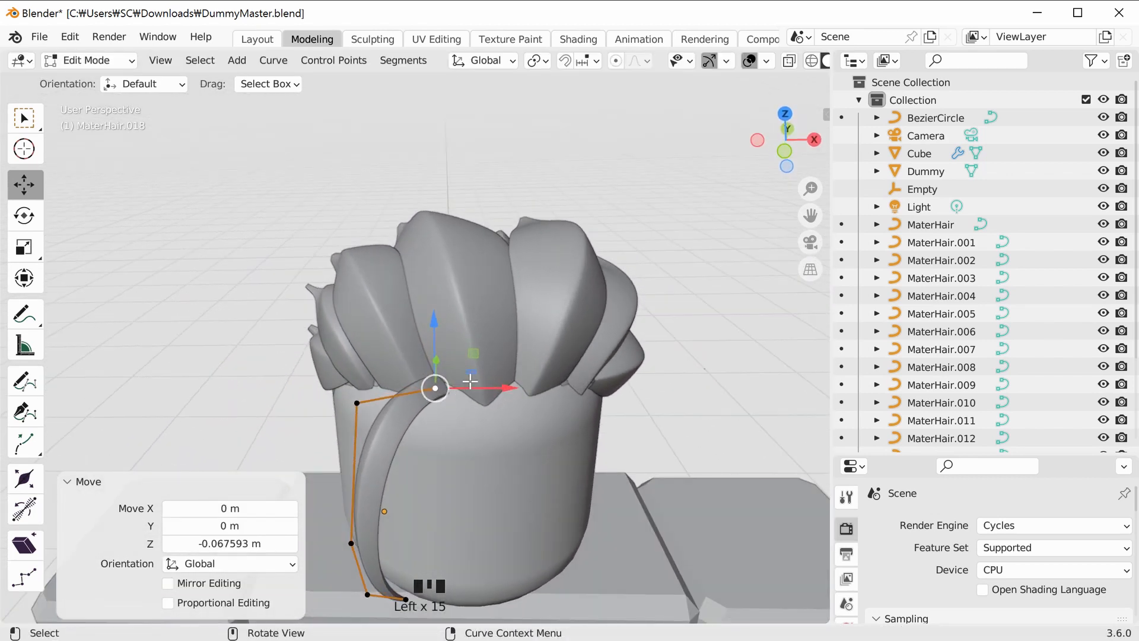
drag(444, 366, 444, 344)
Select the three lower control points of MaterHair.018 and move them in Y toward the face.
middle_drag(444, 344, 543, 386)
middle_drag(392, 442, 457, 462)
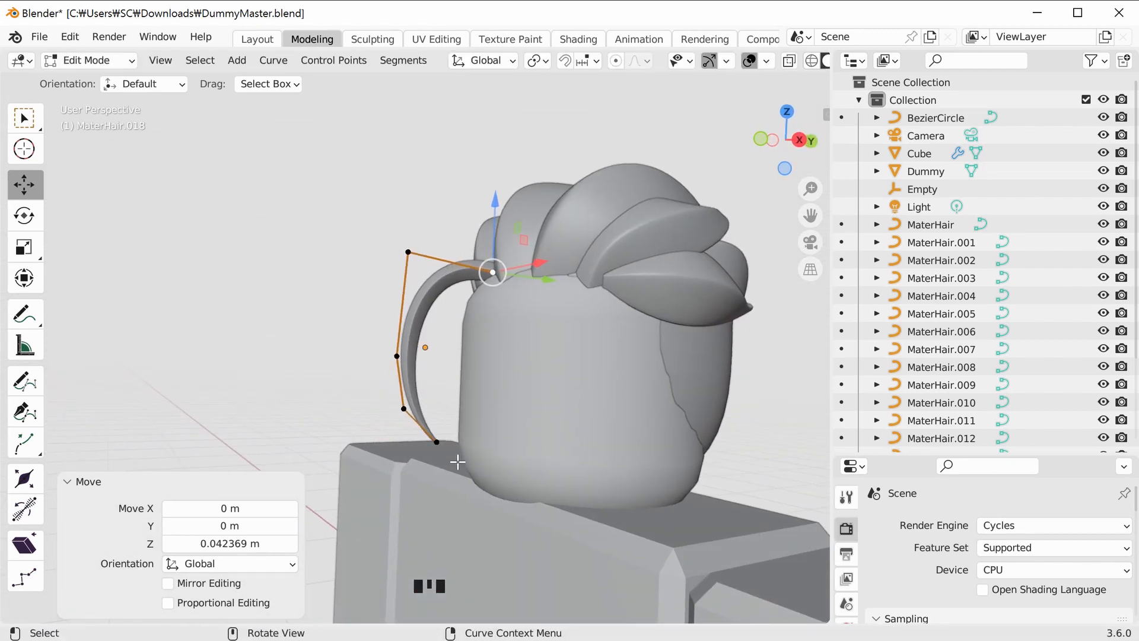
drag(371, 337, 420, 280)
shift+middle_drag(421, 279, 445, 323)
click(418, 355)
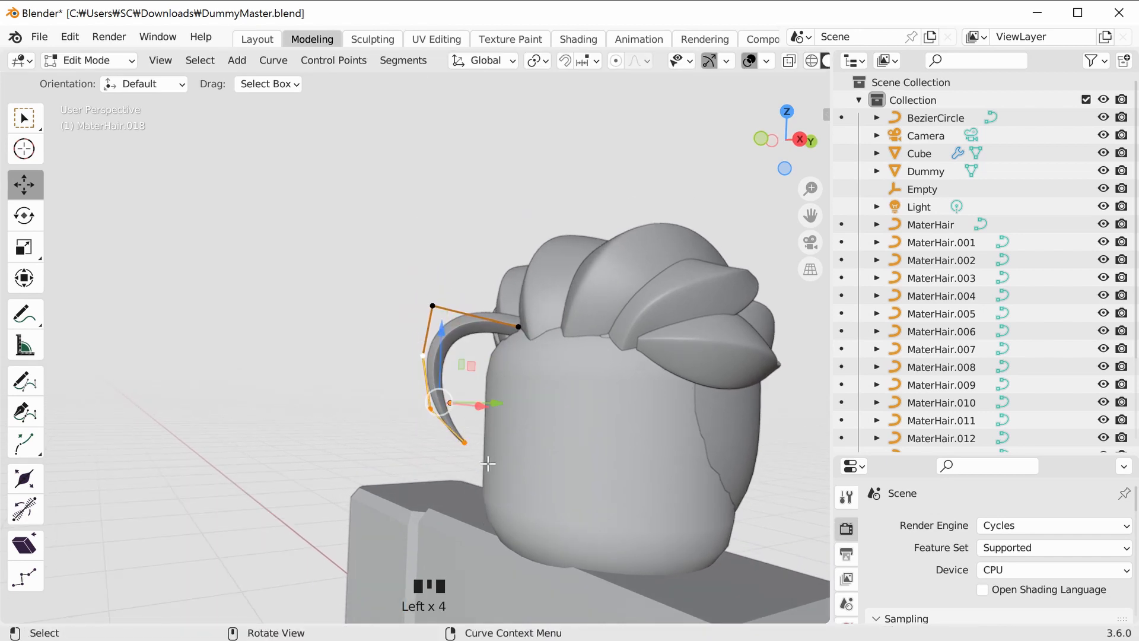
drag(498, 404, 525, 411)
Reposition the control point next to MaterHair.018's root to reshape the strand's upper bend.
click(452, 302)
middle_drag(472, 299, 481, 423)
drag(422, 368, 429, 323)
middle_drag(429, 322, 497, 369)
Lower MaterHair.018's root point by 0.048446 m in Z and move it freely up against the front strand.
click(463, 341)
drag(467, 285, 492, 308)
middle_drag(492, 307, 520, 422)
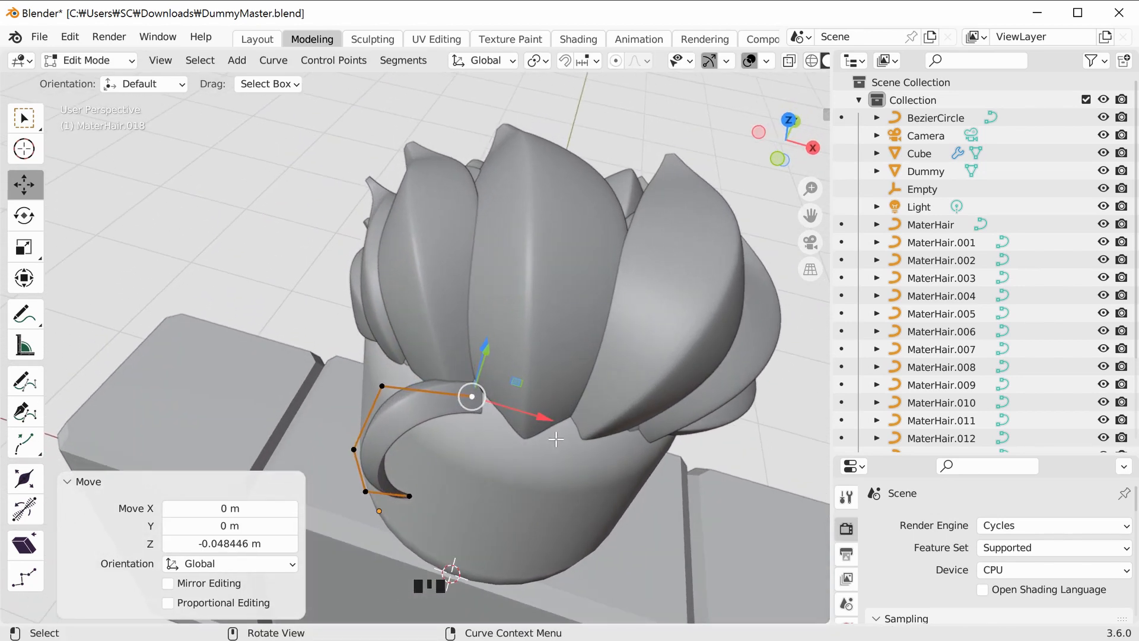
key(g)
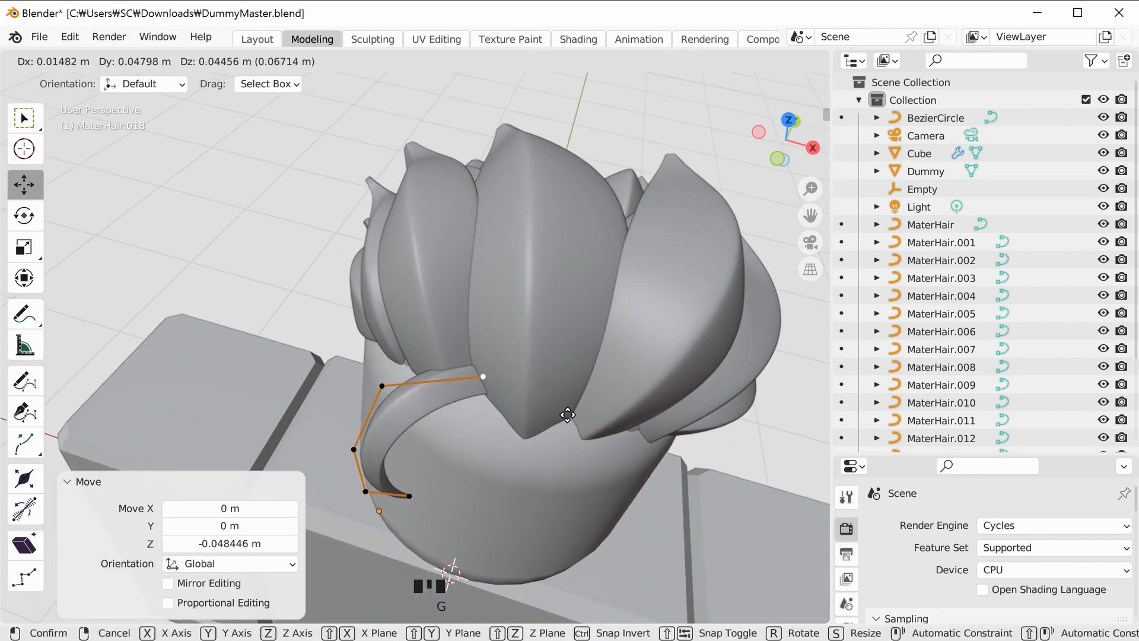
click(577, 402)
click(726, 157)
Select MaterHair.018's two uppermost control points and lower them by 0.025104 m in Z.
middle_drag(709, 415, 552, 305)
middle_drag(590, 221, 507, 216)
drag(404, 220, 659, 313)
drag(542, 197, 551, 214)
click(412, 211)
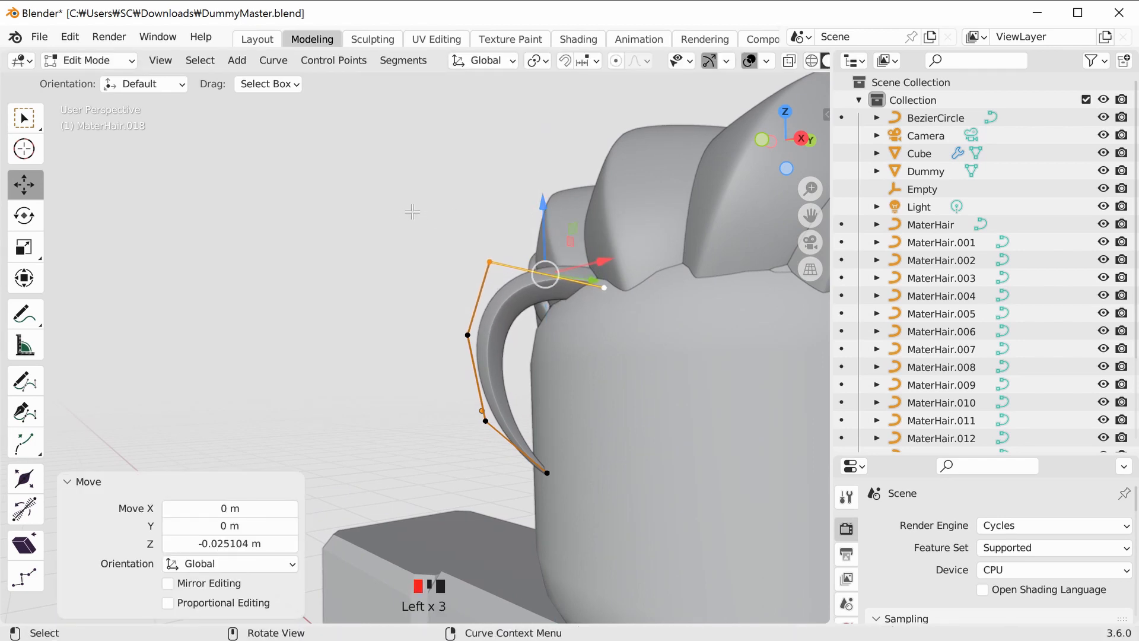
Move MaterHair.018's three middle control points in Y toward the head and push the lower one further in.
scroll(493, 212, down, 2)
middle_drag(493, 211, 579, 214)
scroll(568, 463, up, 3)
drag(599, 486, 559, 461)
click(702, 122)
middle_drag(702, 123, 588, 428)
drag(553, 417, 552, 417)
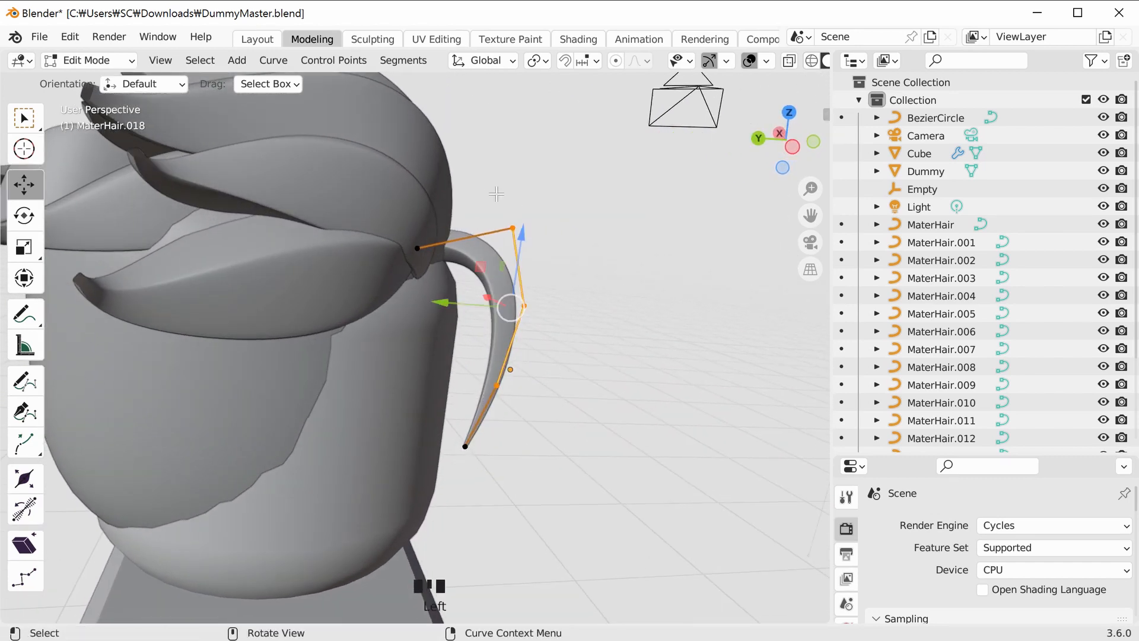
mouse_move(443, 303)
mouse_down()
mouse_move(424, 312)
mouse_move(432, 303)
mouse_up()
drag(452, 394, 387, 390)
click(629, 438)
Select the three lower control points of MaterHair.018 and raise them by 0.083336 m in Z.
scroll(633, 440, down, 1)
middle_drag(634, 440, 452, 410)
scroll(658, 455, up, 1)
click(588, 328)
scroll(452, 410, up, 2)
drag(308, 305, 418, 445)
middle_drag(439, 415, 508, 408)
drag(411, 324, 410, 302)
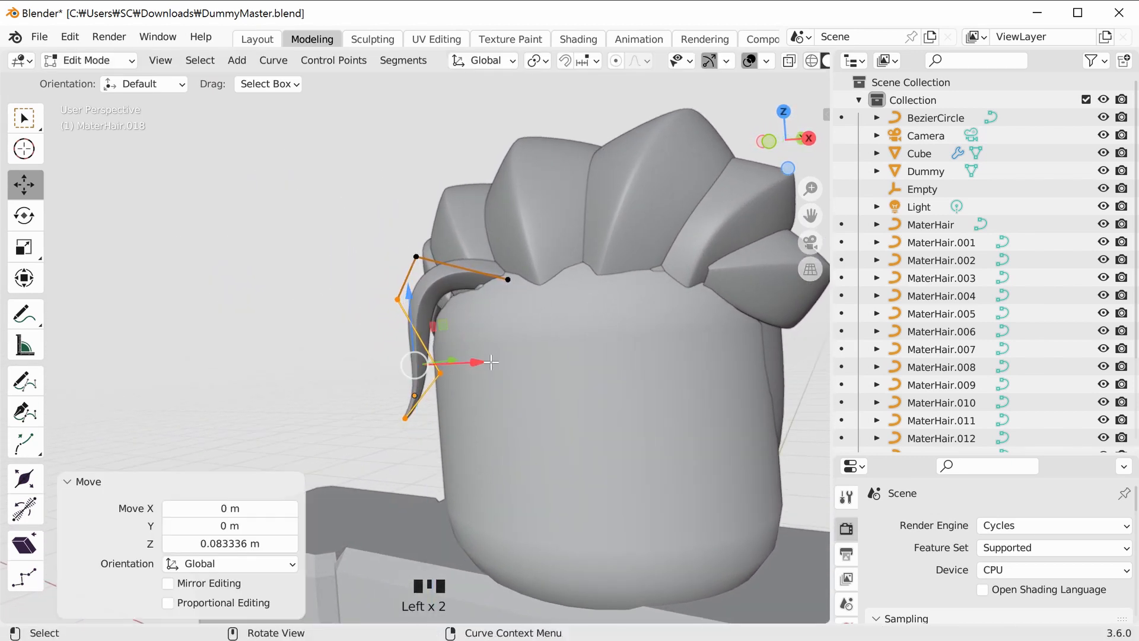
Shift the three lower control points in positive X and finish editing MaterHair.018.
drag(480, 362, 499, 362)
middle_drag(498, 362, 584, 382)
scroll(740, 419, down, 3)
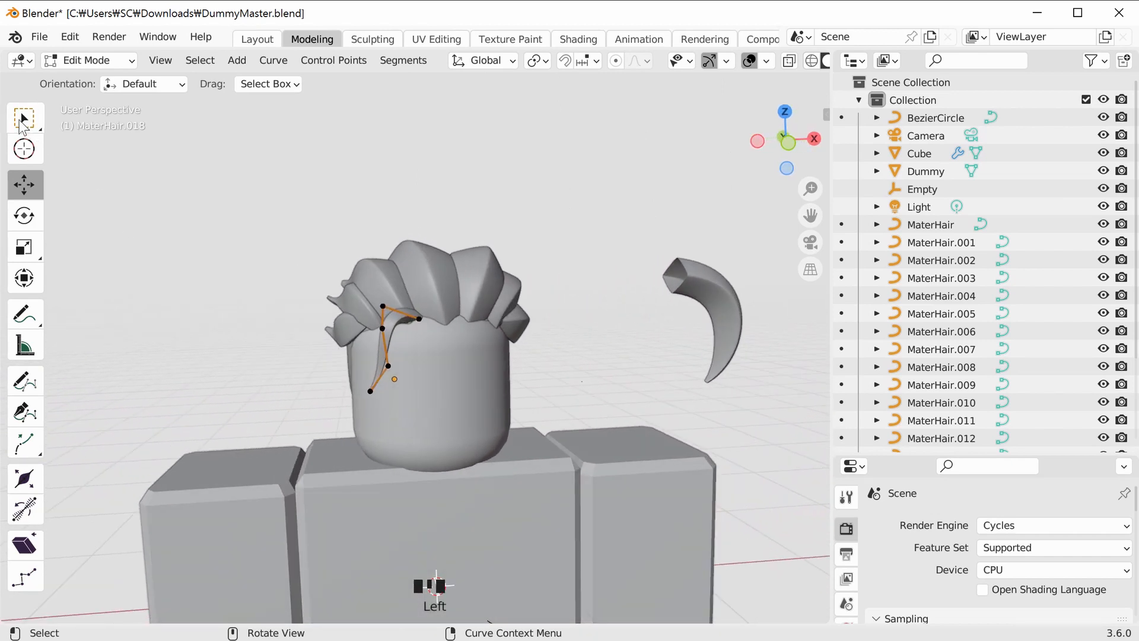
click(23, 121)
middle_drag(733, 431, 723, 422)
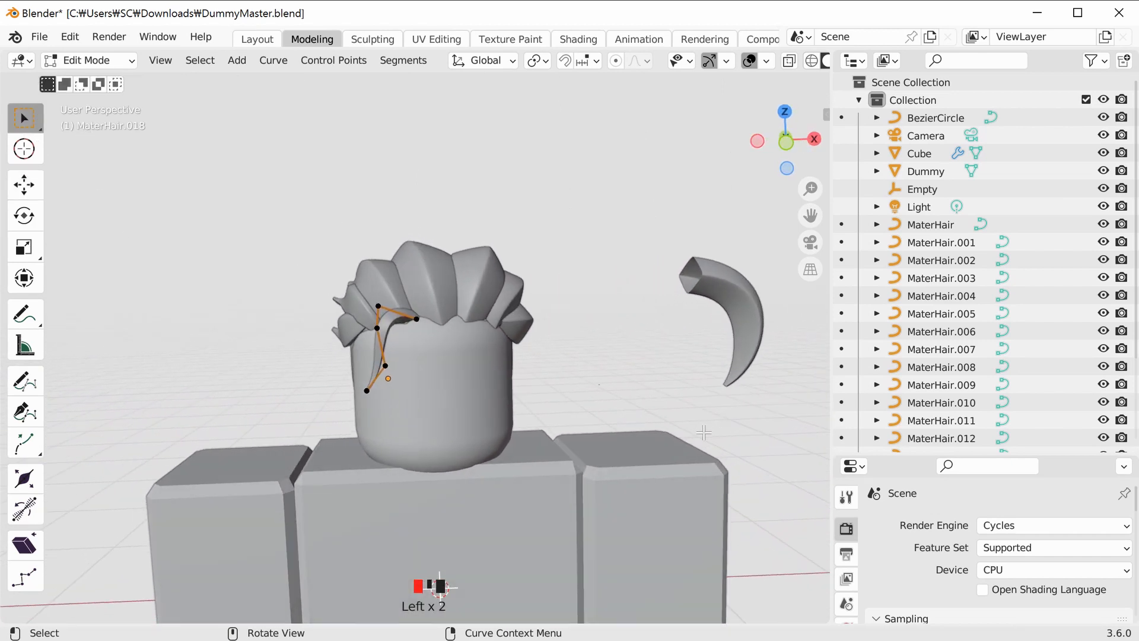
key(Tab)
Duplicate the MaterHair template strand, offsetting the copy -1.1124 m in X, -0.84478 m in Y and -0.031166 m in Z.
click(632, 385)
middle_drag(632, 386, 719, 399)
click(724, 399)
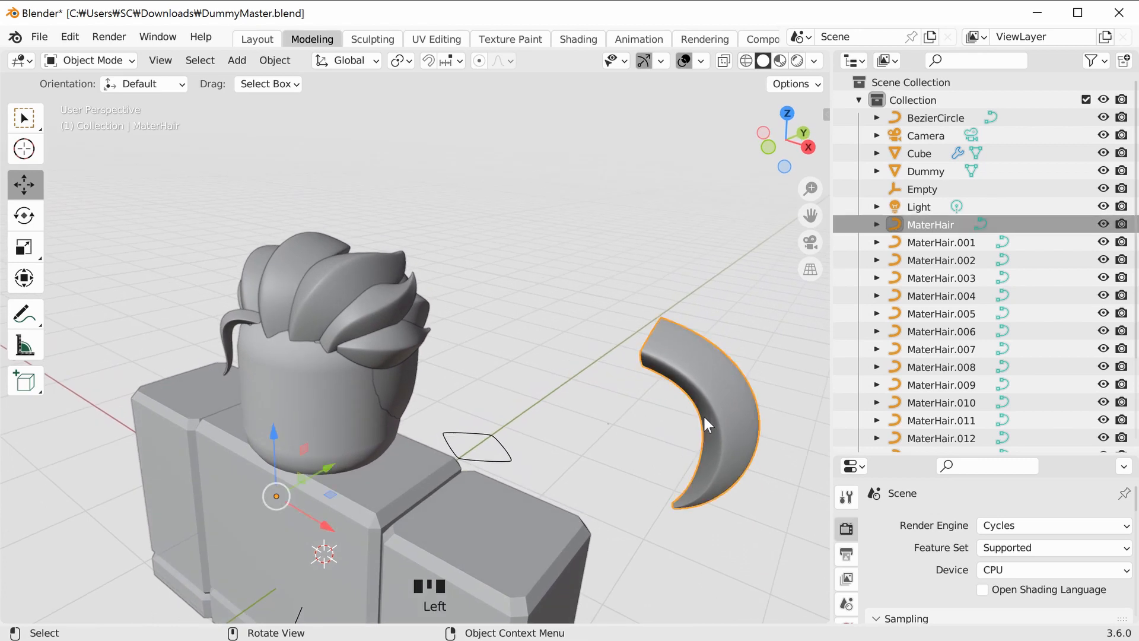
key(shift+d)
click(565, 420)
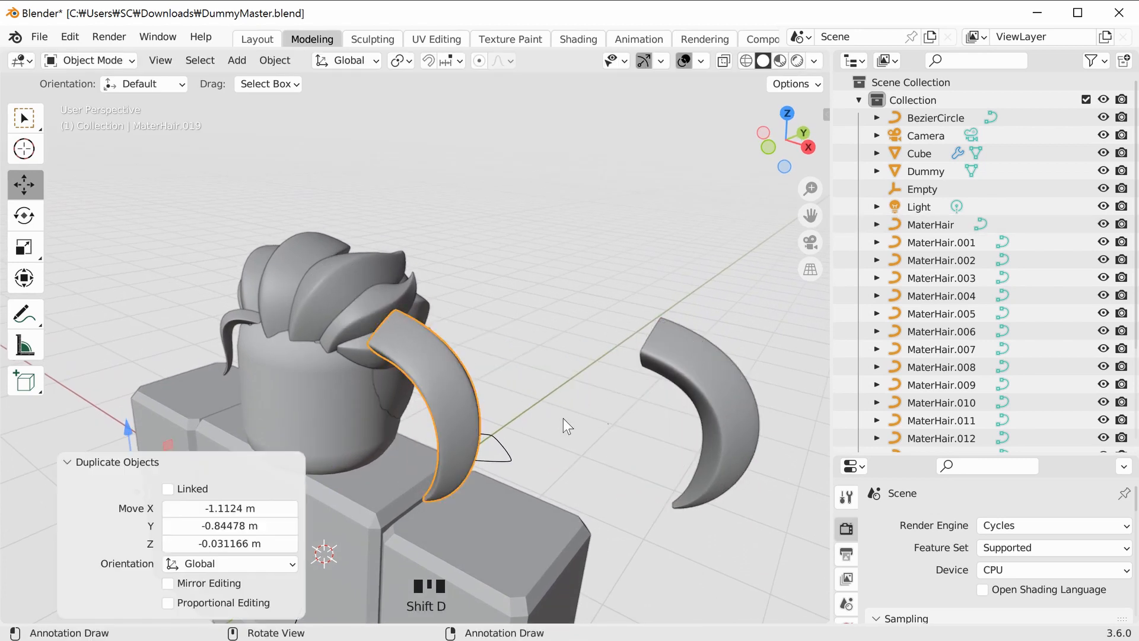
View MaterHair.019 from the top and set its origin to its geometry.
click(788, 113)
shift+middle_drag(618, 404, 624, 438)
click(588, 510)
ctrl+middle_drag(589, 499, 514, 472)
shift+middle_drag(514, 472, 617, 421)
right_click(618, 420)
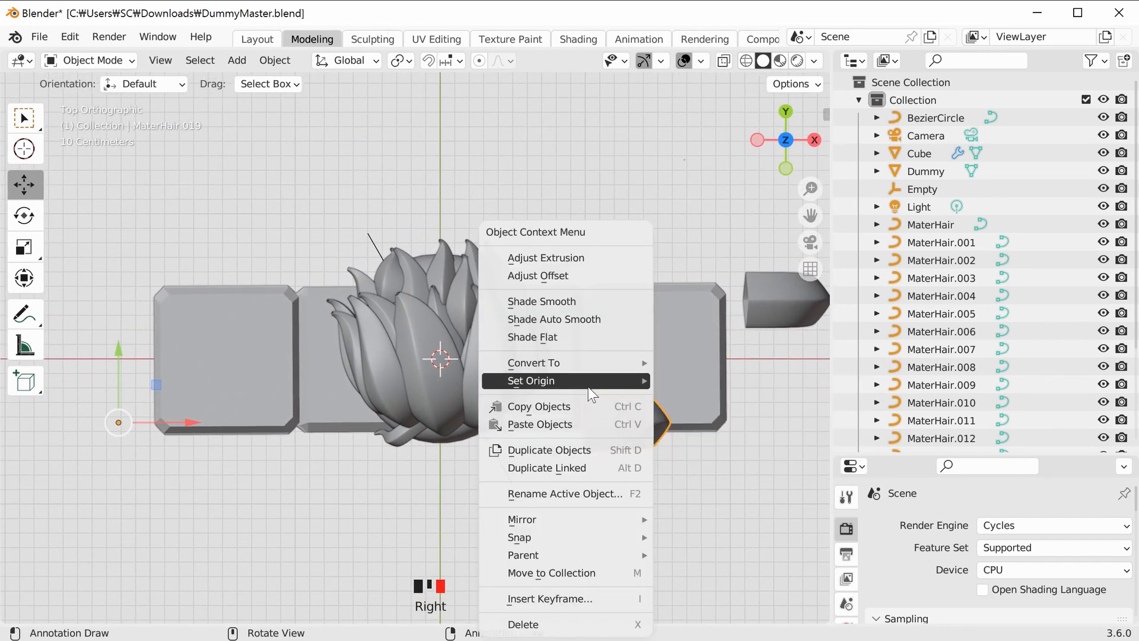
mouse_move(602, 391)
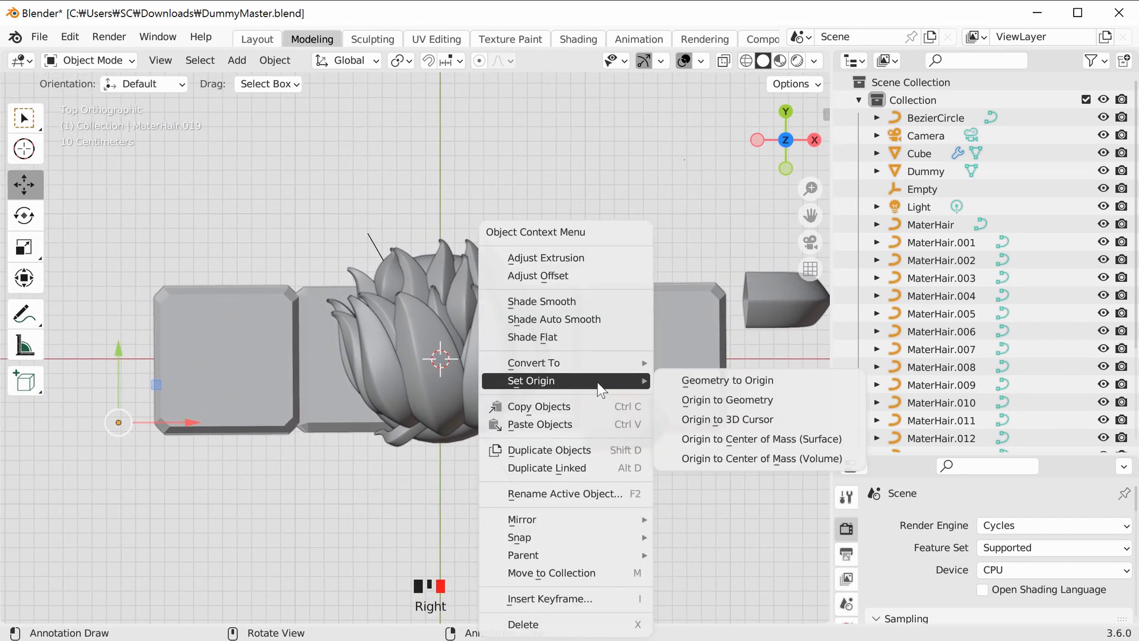
click(766, 404)
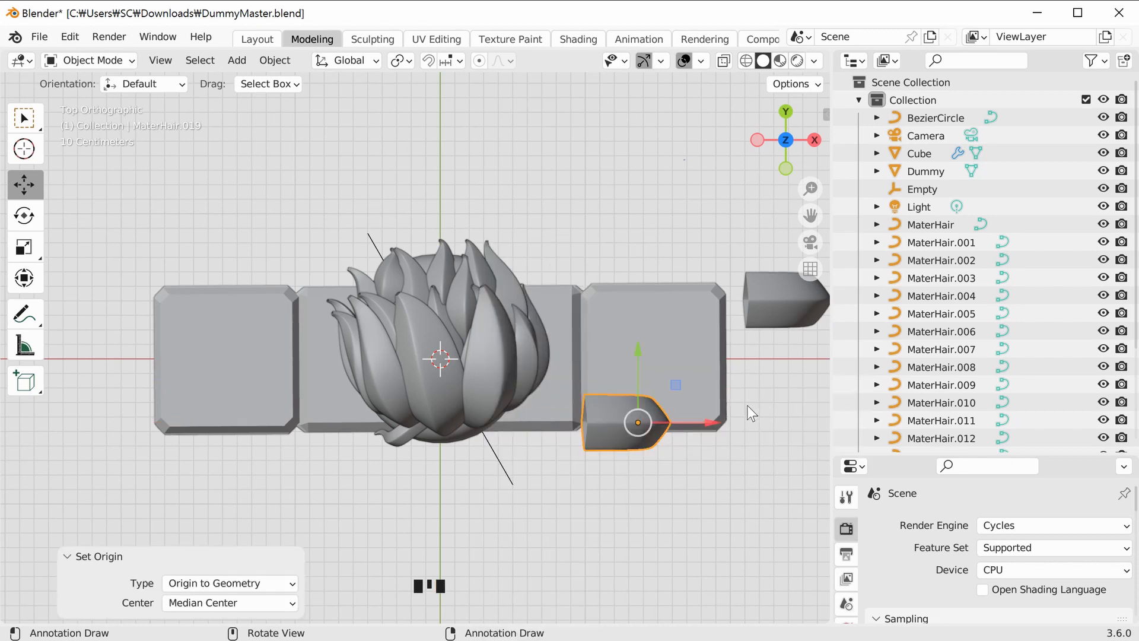
Move MaterHair.019 in Y and X onto the positive-X side of the head.
drag(639, 359, 624, 280)
drag(690, 351, 583, 354)
click(646, 222)
click(556, 352)
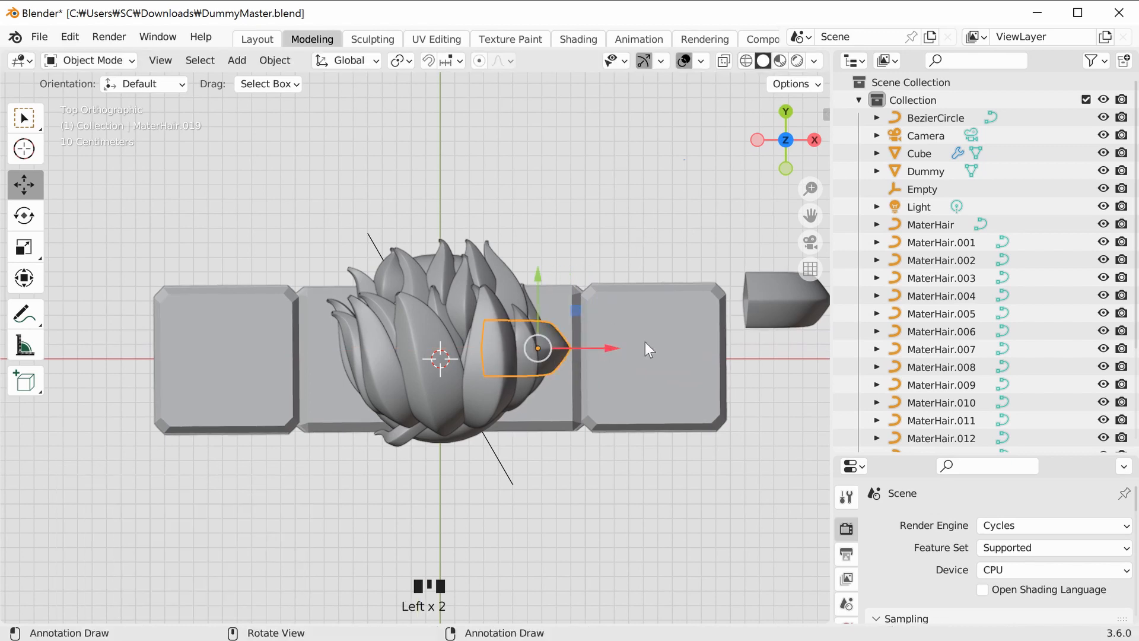
In the right view, move MaterHair.019 in negative Y, then lower it 0.1669 m in Z.
click(814, 140)
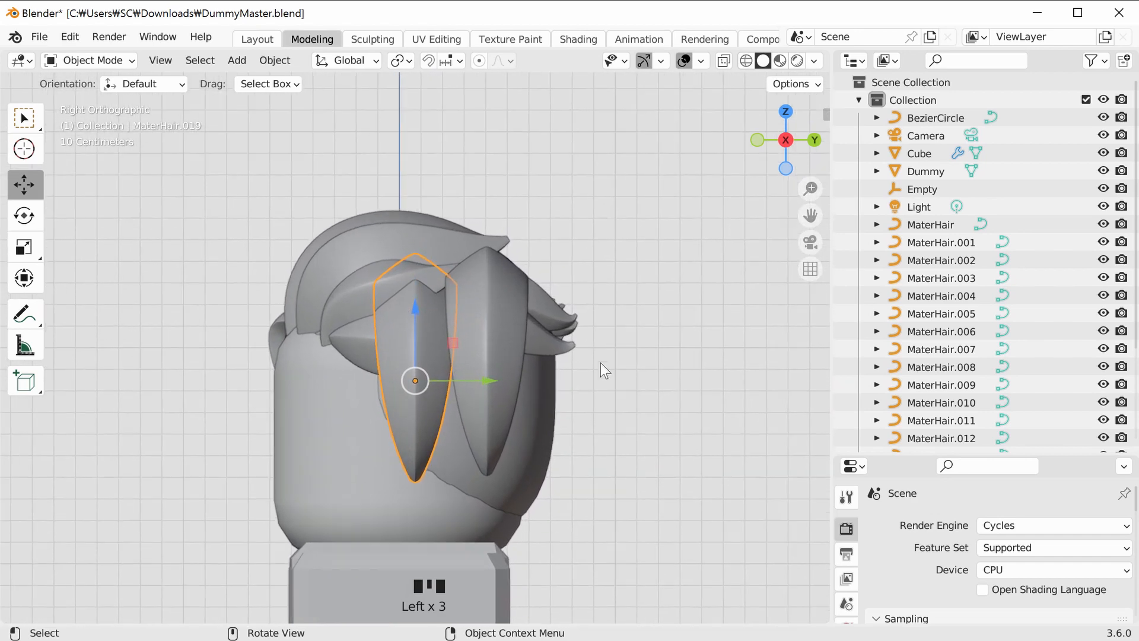
drag(482, 386, 456, 385)
drag(394, 314, 386, 349)
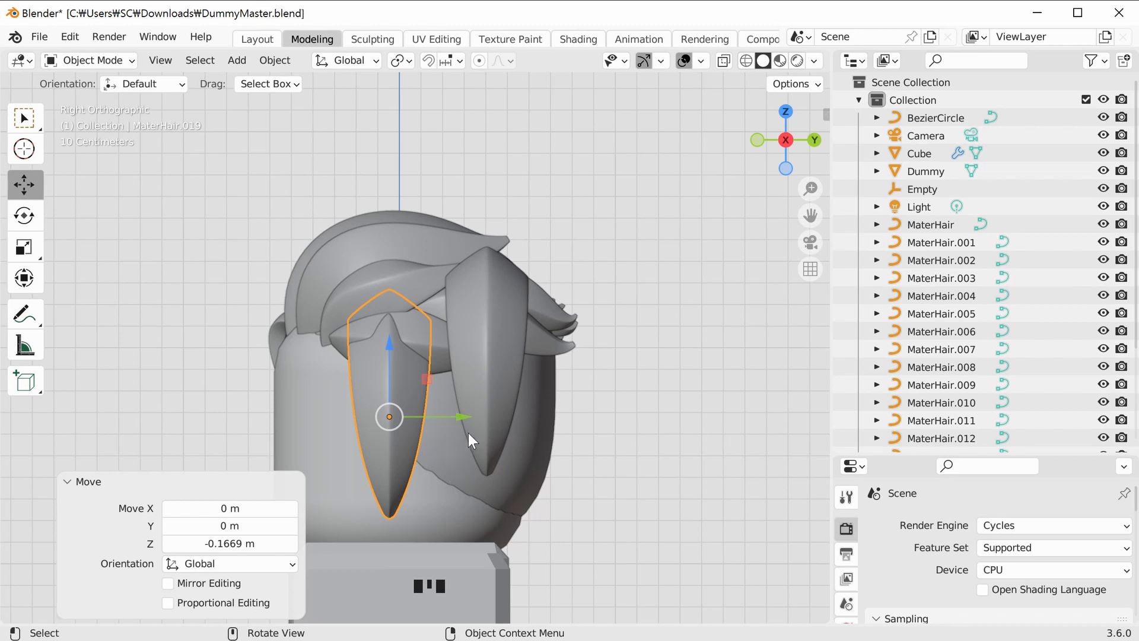
Edit MaterHair.019 and shrink the radius of all its control points except the tip by a factor of about 0.53.
key(Tab)
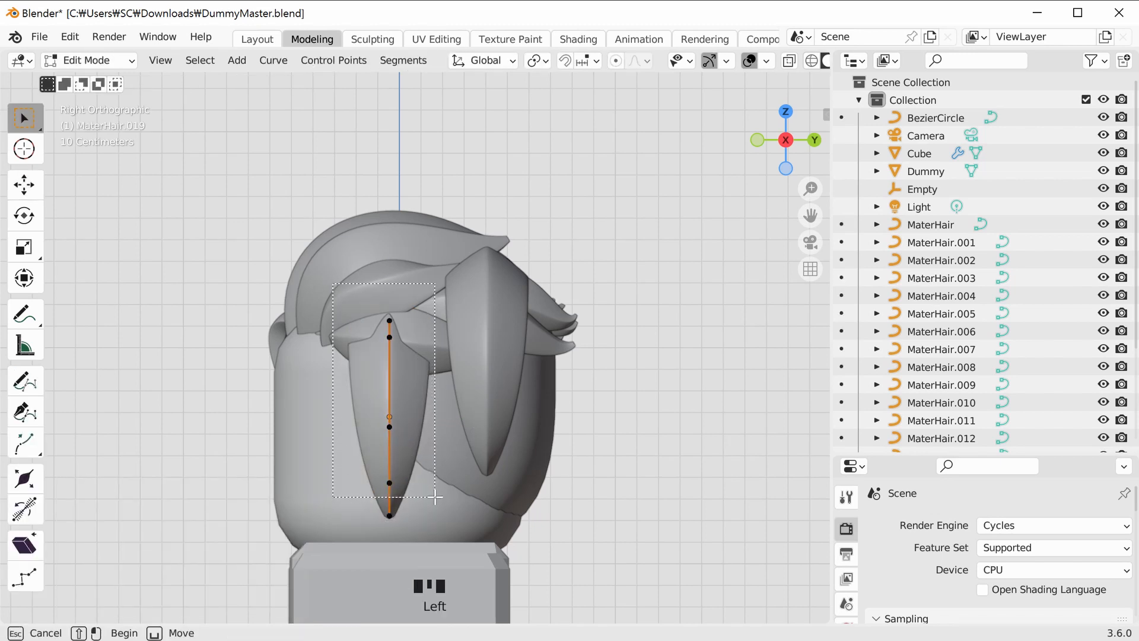
drag(435, 497, 435, 498)
click(24, 511)
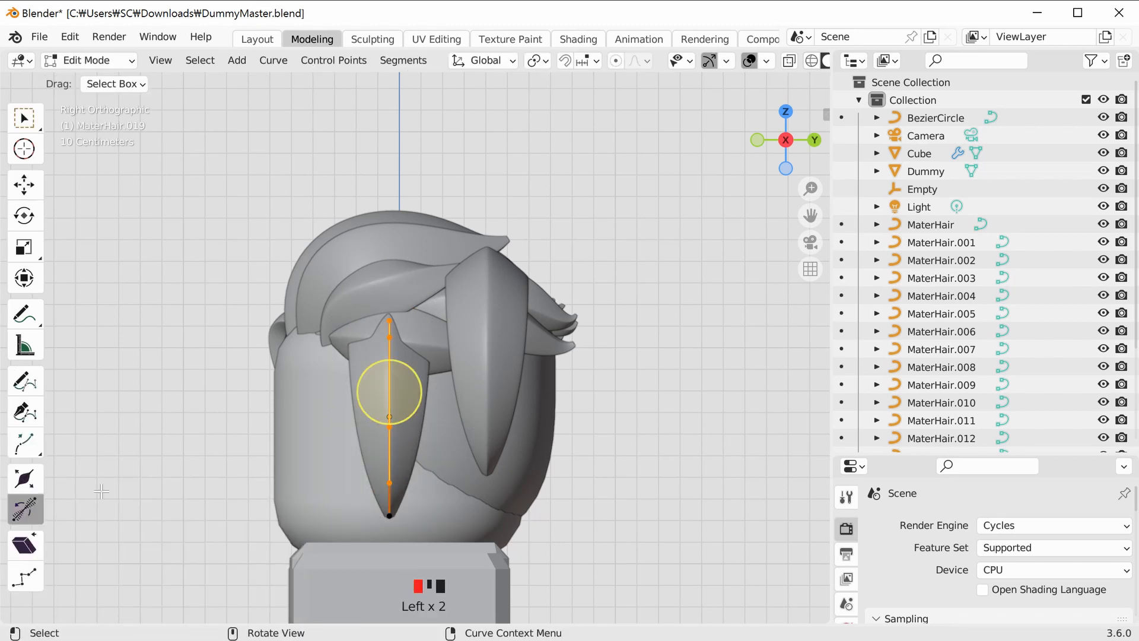
drag(389, 391, 395, 399)
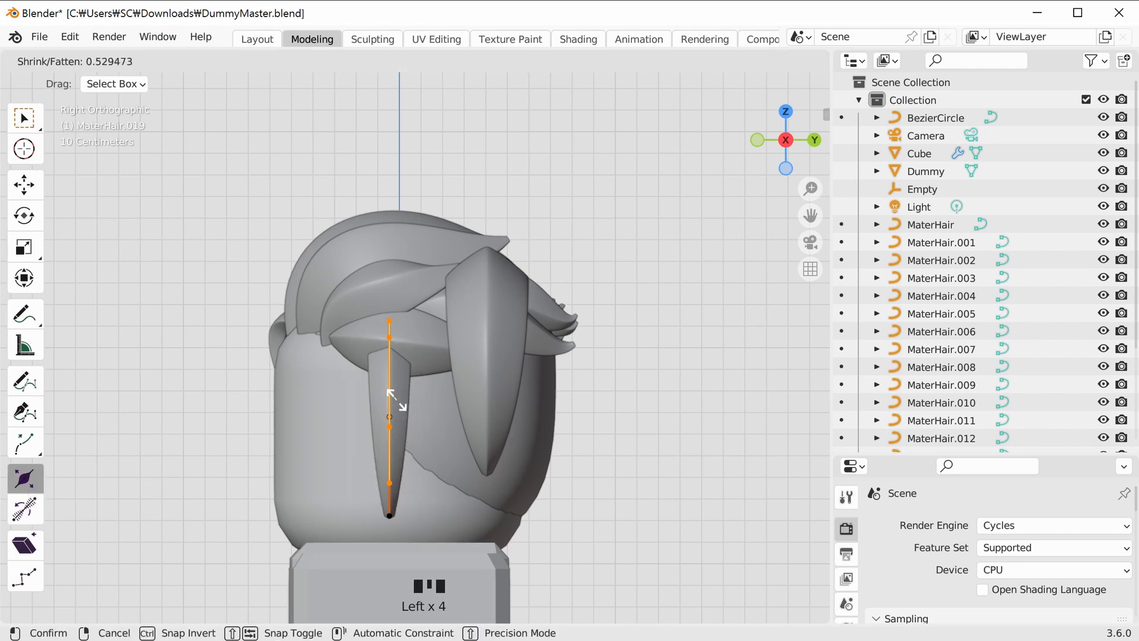
drag(394, 397, 394, 394)
click(675, 391)
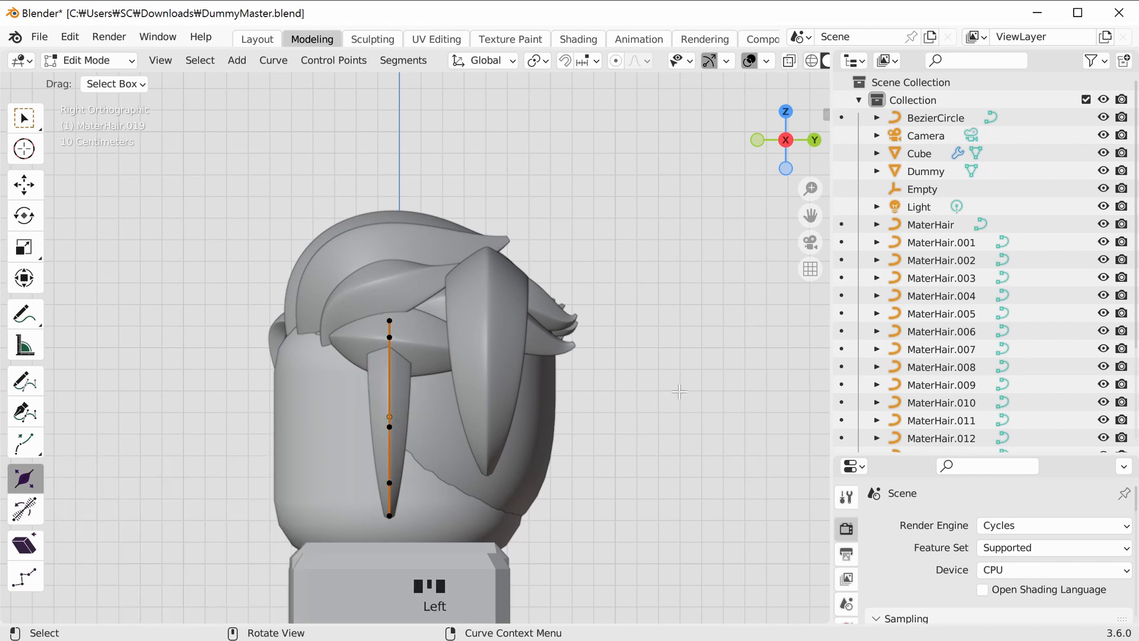
Move the third and fourth control points of MaterHair.019 in negative X toward the head.
drag(793, 140, 819, 142)
middle_drag(820, 142, 652, 391)
drag(650, 425, 611, 320)
shift+middle_drag(669, 353, 663, 407)
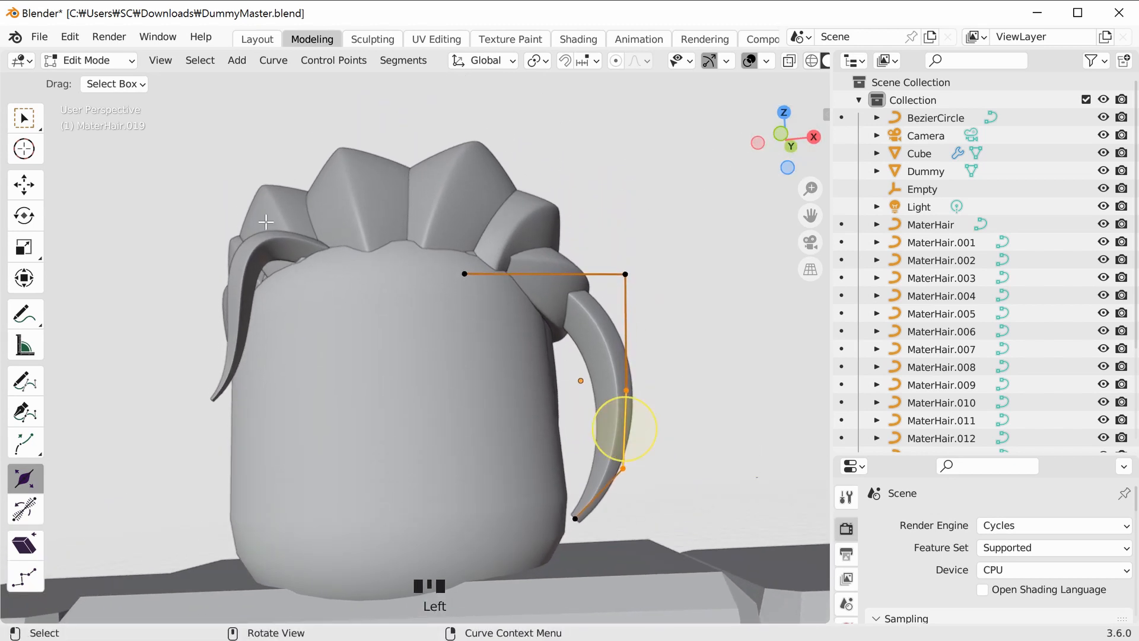
click(35, 189)
drag(675, 422, 599, 428)
Move the upper bend control point of MaterHair.019 about 0.12 m in negative X.
middle_drag(600, 428, 727, 407)
drag(615, 303, 657, 385)
drag(686, 337, 665, 335)
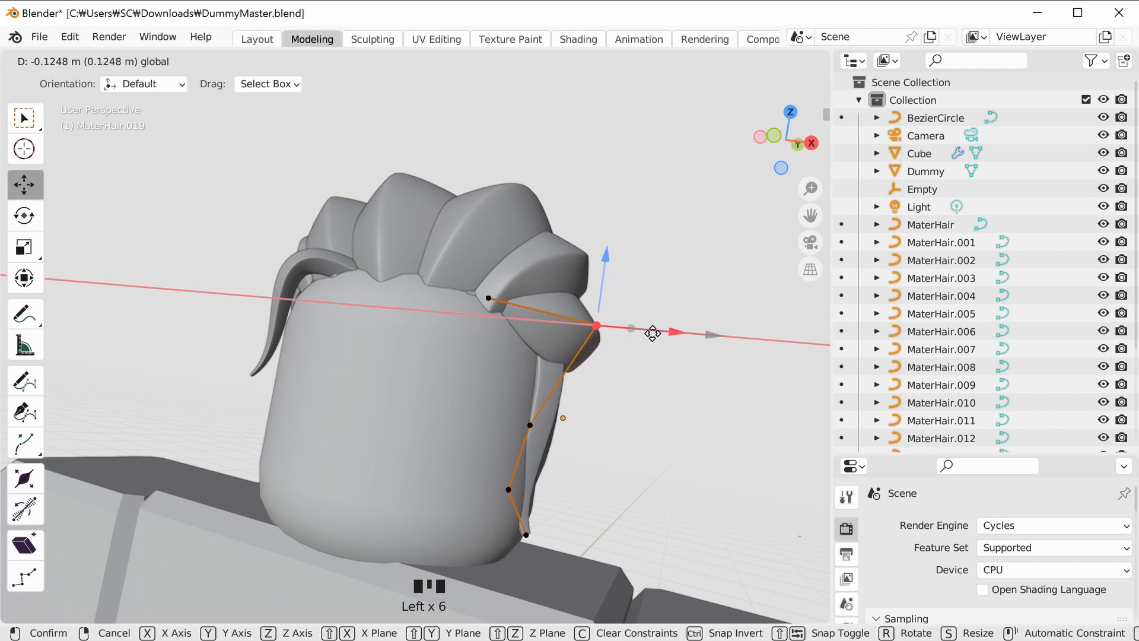
drag(644, 333, 644, 334)
Raise the lower control points of MaterHair.019 along Z to shorten the strand.
middle_drag(644, 334, 774, 439)
drag(606, 398, 686, 488)
shift+middle_drag(687, 476, 667, 481)
drag(629, 388, 626, 333)
Shift a lower control point of MaterHair.019 along Y to adjust how the strand hangs beside the head.
click(372, 428)
middle_drag(372, 428, 436, 382)
click(442, 383)
drag(506, 386, 526, 391)
click(674, 390)
middle_drag(674, 390, 674, 390)
Reduce the radius at the tip control point of MaterHair.019 and finish editing the curve.
scroll(554, 411, up, 1)
click(522, 392)
scroll(590, 419, up, 5)
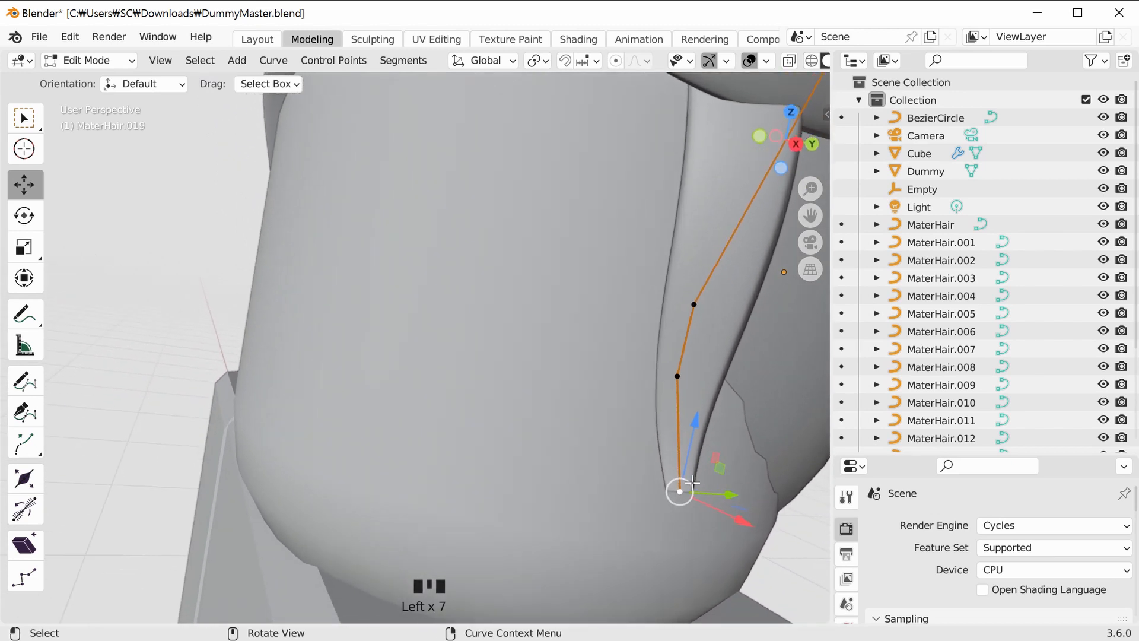
click(24, 478)
mouse_move(718, 427)
mouse_down()
mouse_move(688, 433)
mouse_move(712, 426)
mouse_up()
click(182, 397)
middle_drag(285, 428, 588, 478)
scroll(544, 475, down, 6)
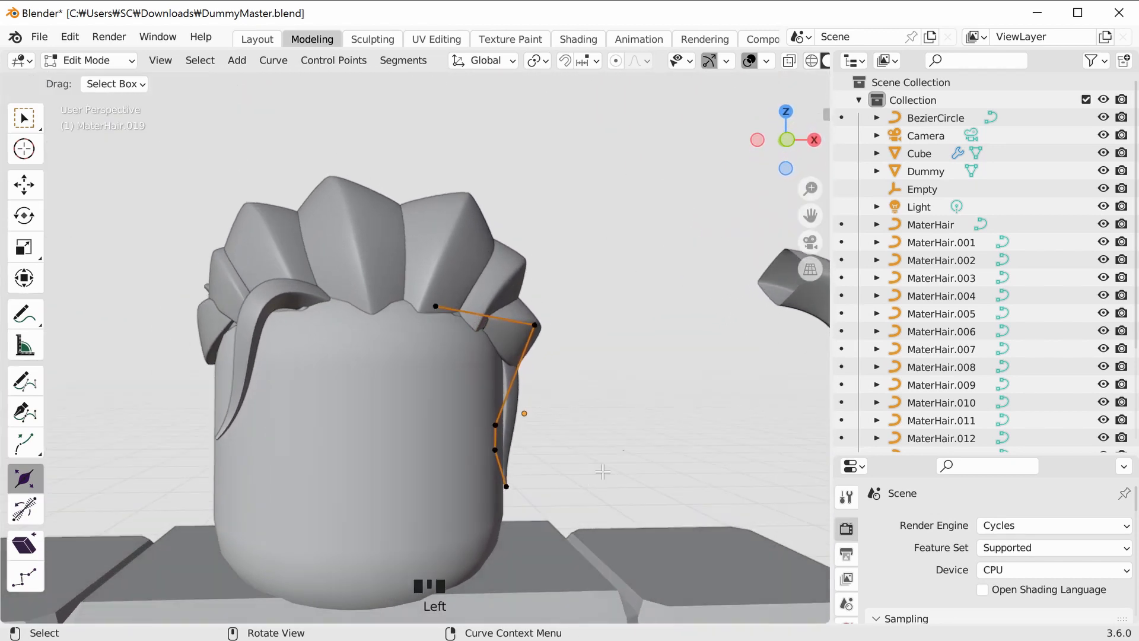
mouse_move(660, 440)
middle_down()
mouse_move(687, 439)
mouse_move(655, 408)
mouse_move(656, 432)
middle_up()
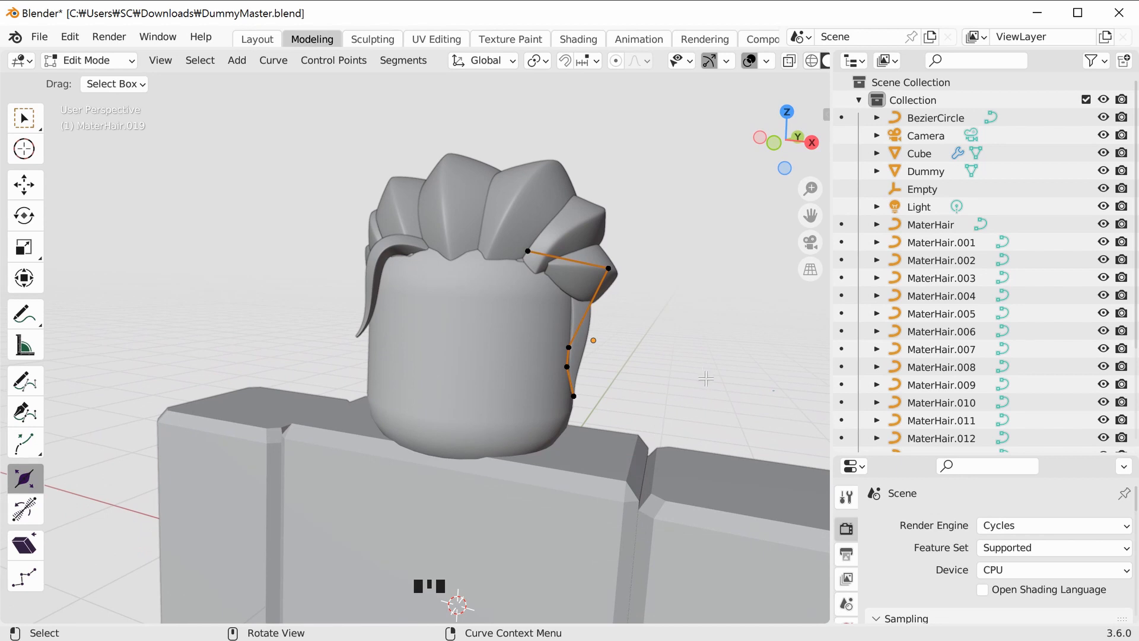
mouse_move(1133, 244)
mouse_down()
mouse_move(1133, 270)
mouse_move(1133, 246)
mouse_up()
scroll(1066, 247, down, 1)
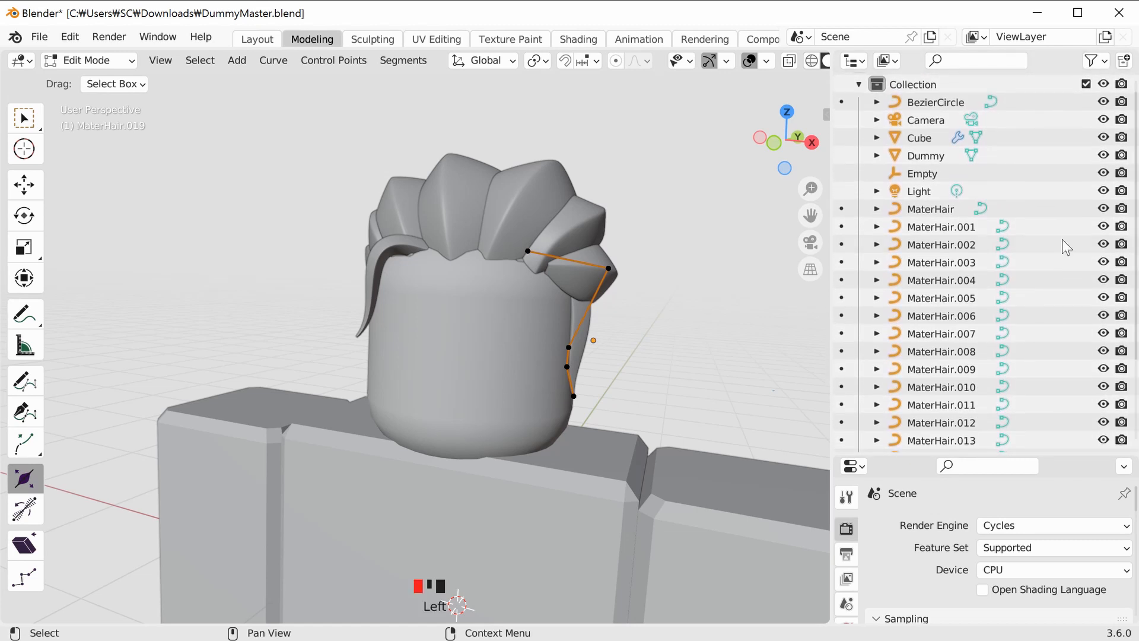
double_click(934, 210)
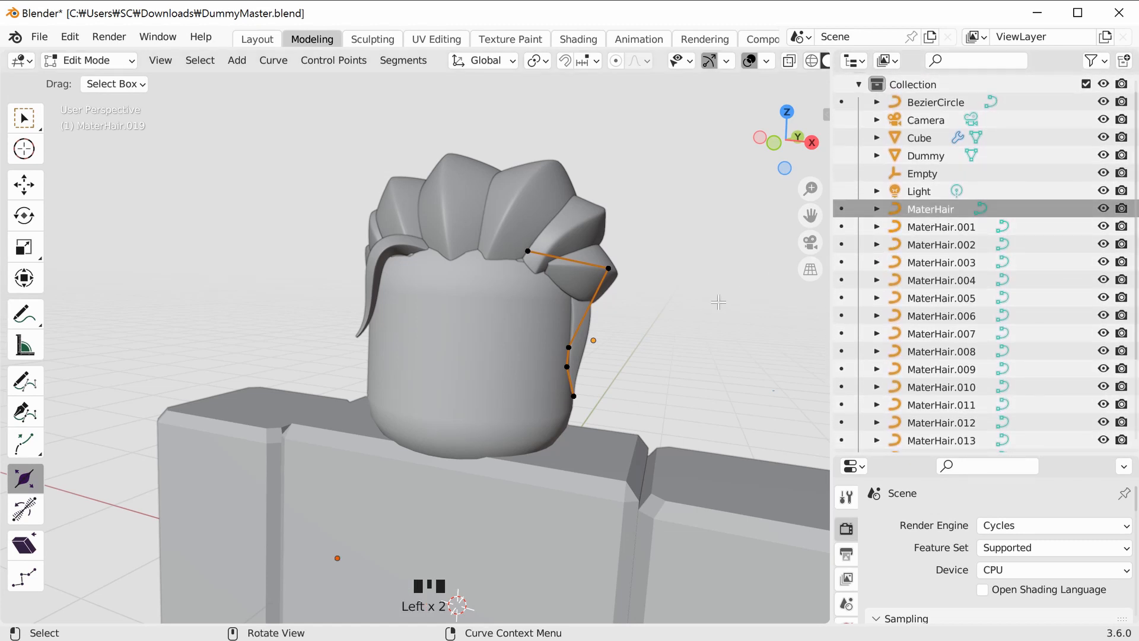
key(Tab)
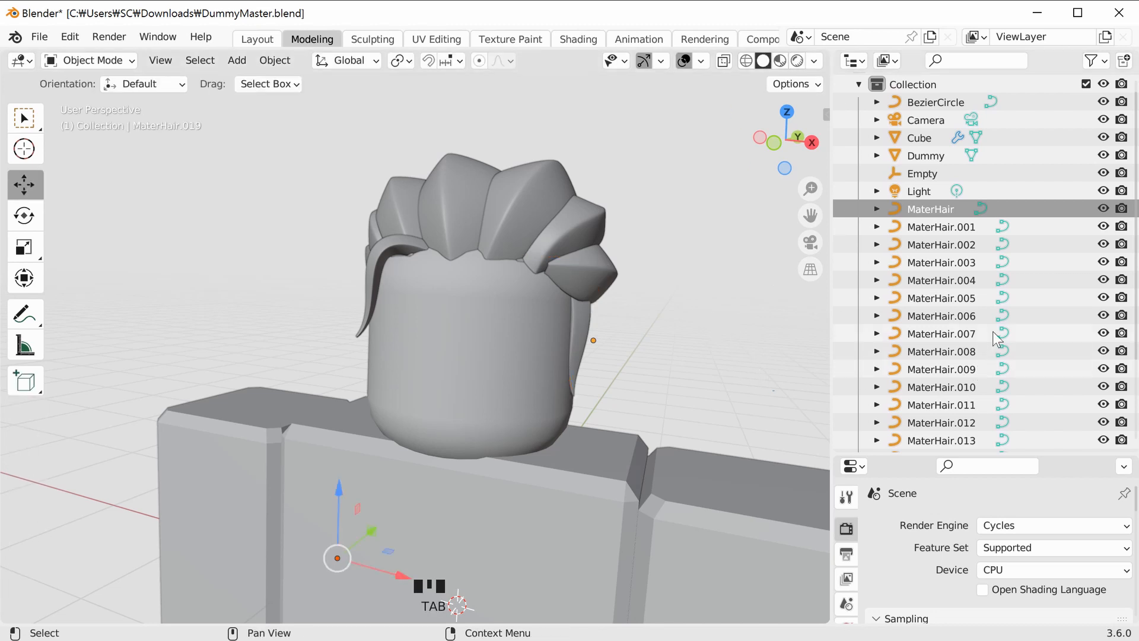
Select every strand from MaterHair to MaterHair.019 and add the Cube mesh to the selection.
scroll(946, 229, down, 1)
click(946, 226)
click(947, 238)
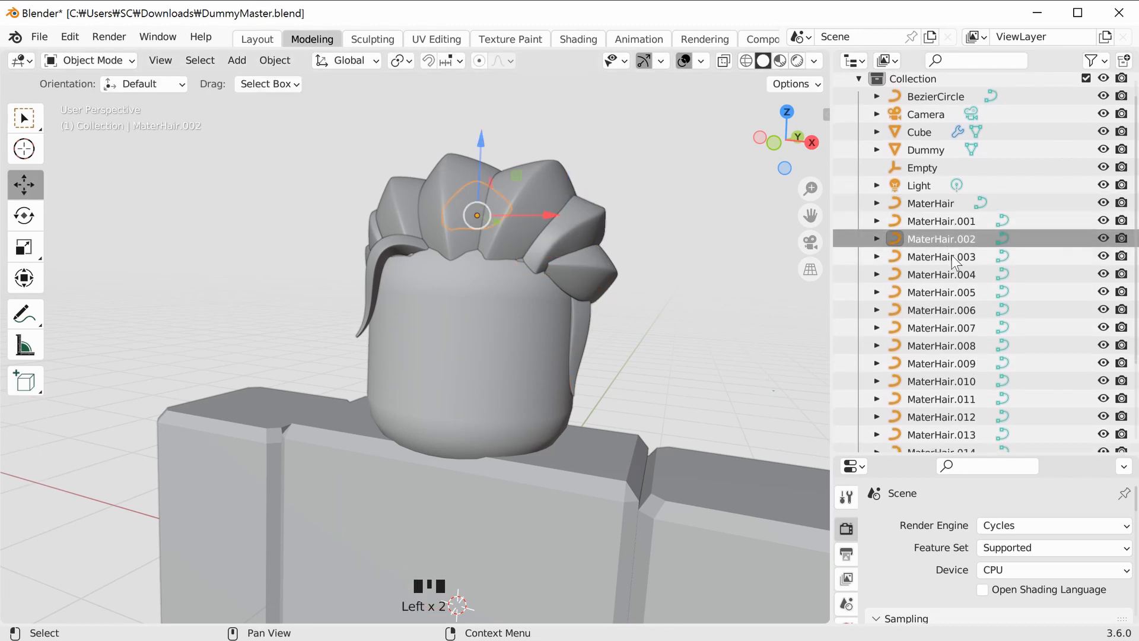
mouse_move(1134, 333)
mouse_down()
mouse_move(1134, 409)
mouse_move(1135, 313)
mouse_up()
click(988, 436)
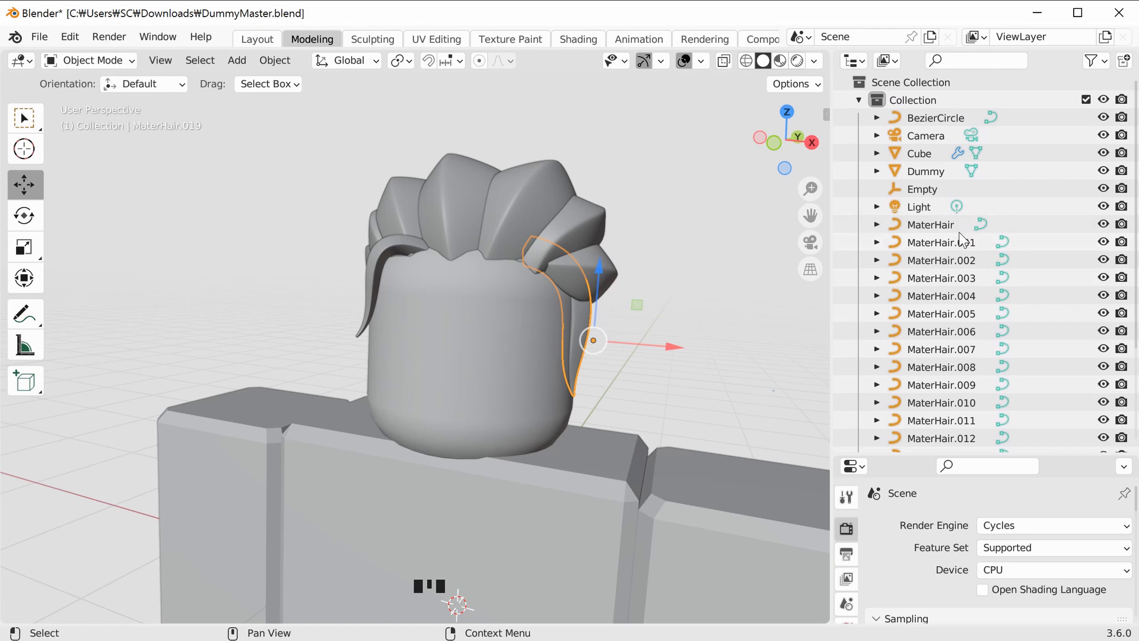
shift+click(938, 226)
middle_drag(664, 344, 639, 386)
shift+click(571, 362)
middle_drag(777, 465, 642, 448)
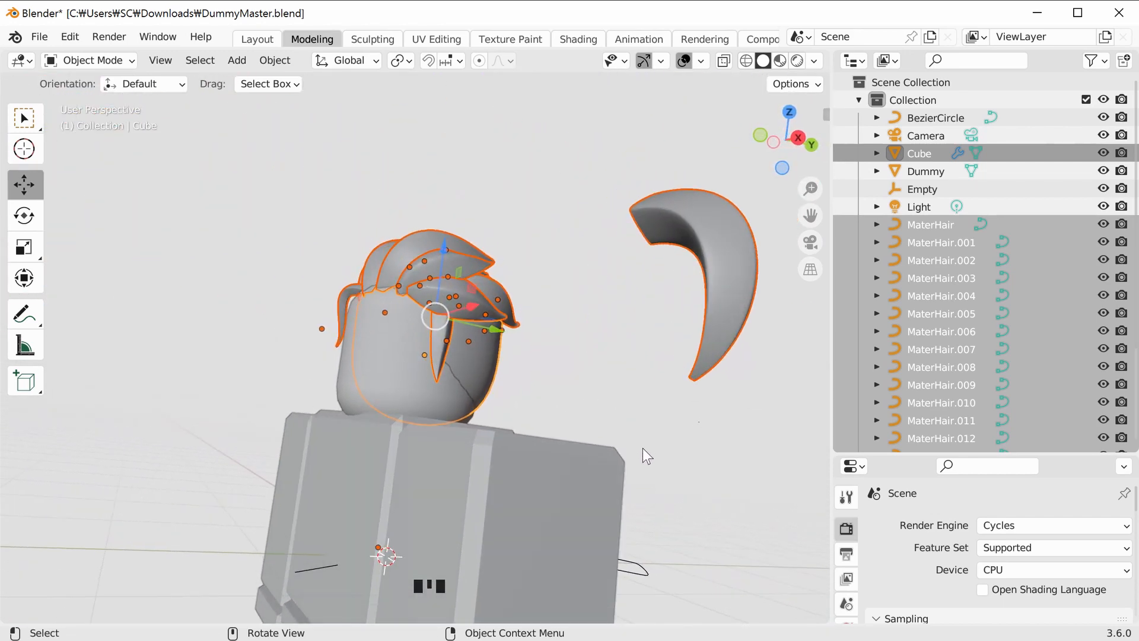
middle_drag(664, 237, 589, 325)
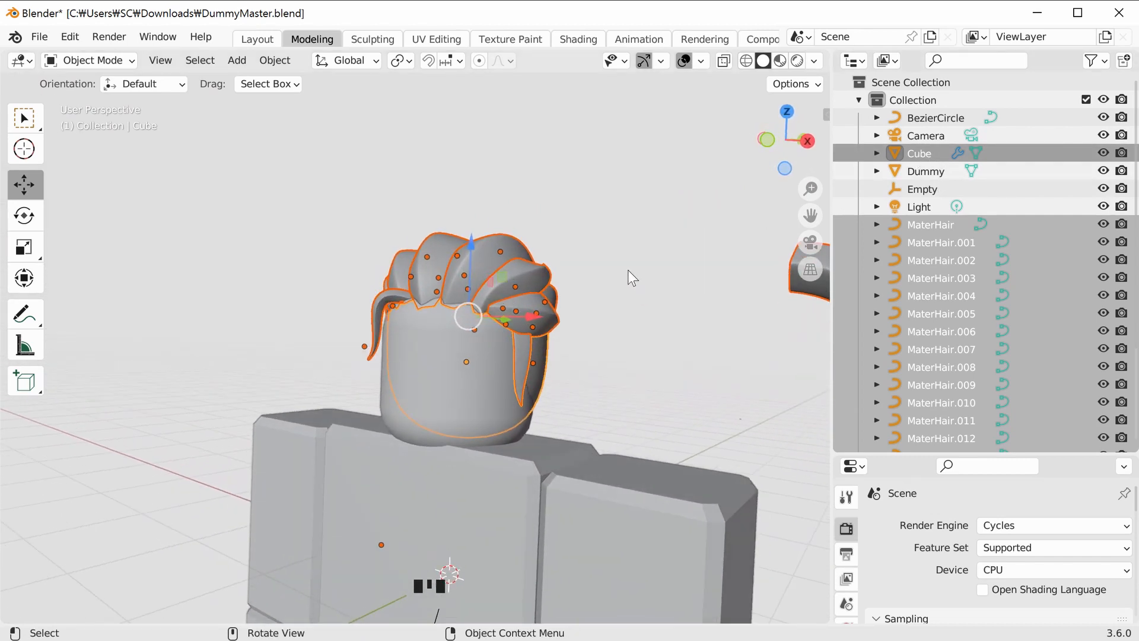
Add a Plain Axes empty at the world origin.
key(shift+a)
mouse_move(628, 268)
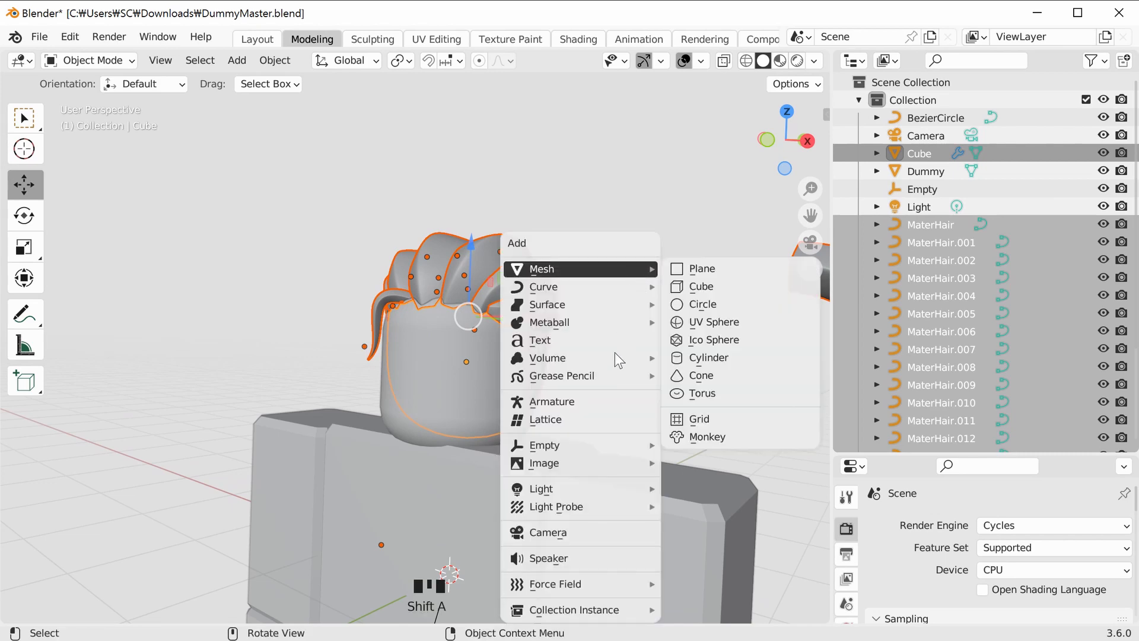
mouse_move(609, 451)
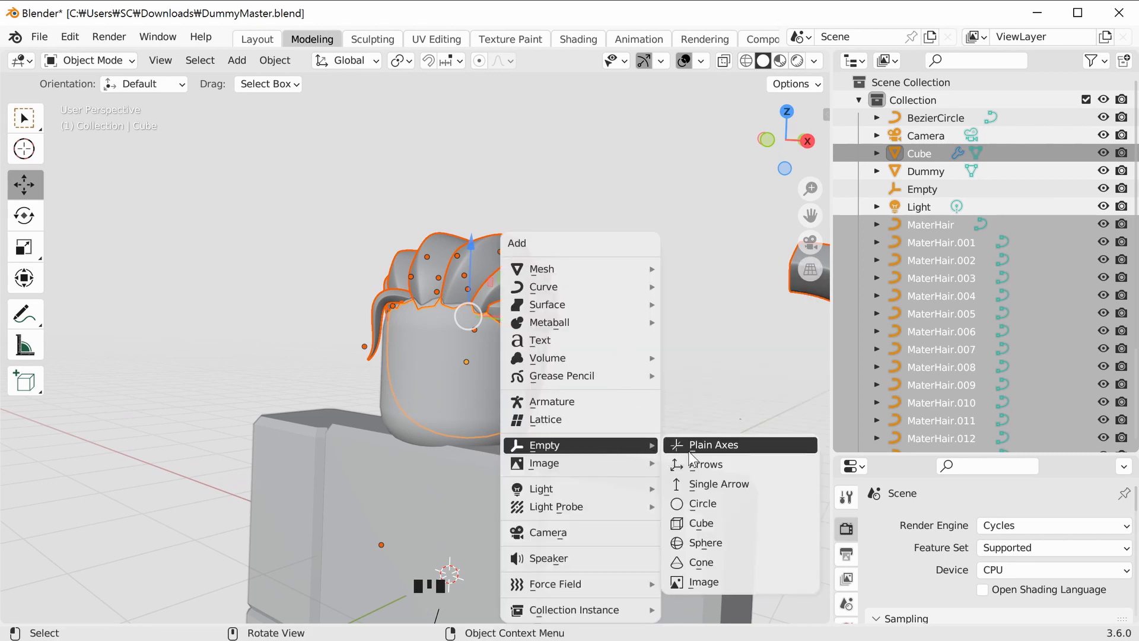
click(712, 445)
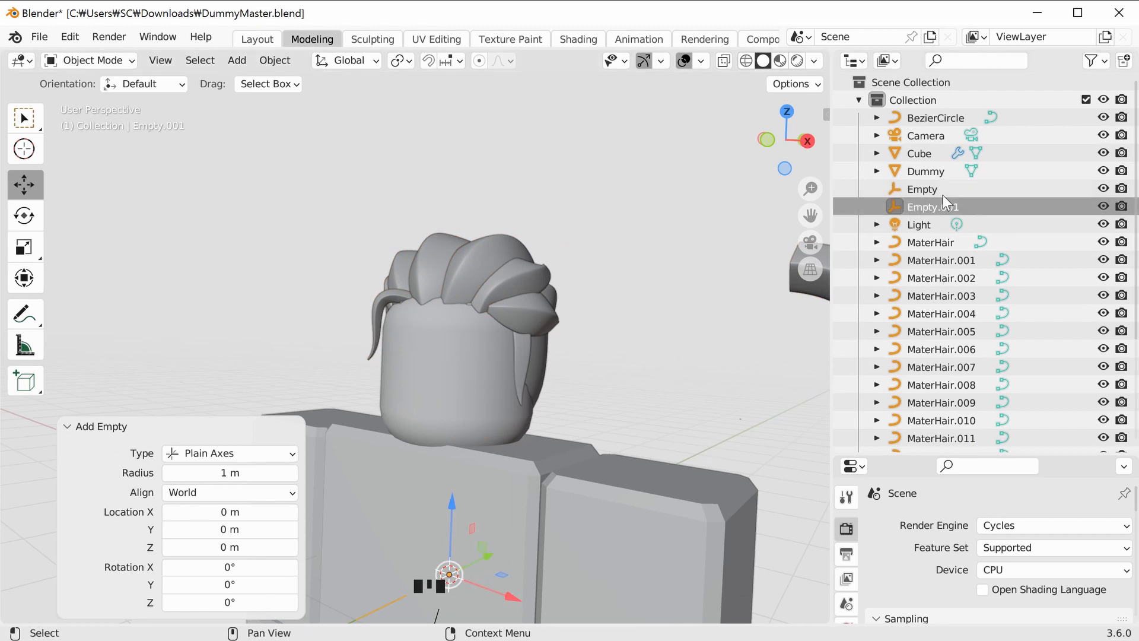
Select all strands from MaterHair through MaterHair.019 and parent them to the existing Empty.
click(952, 242)
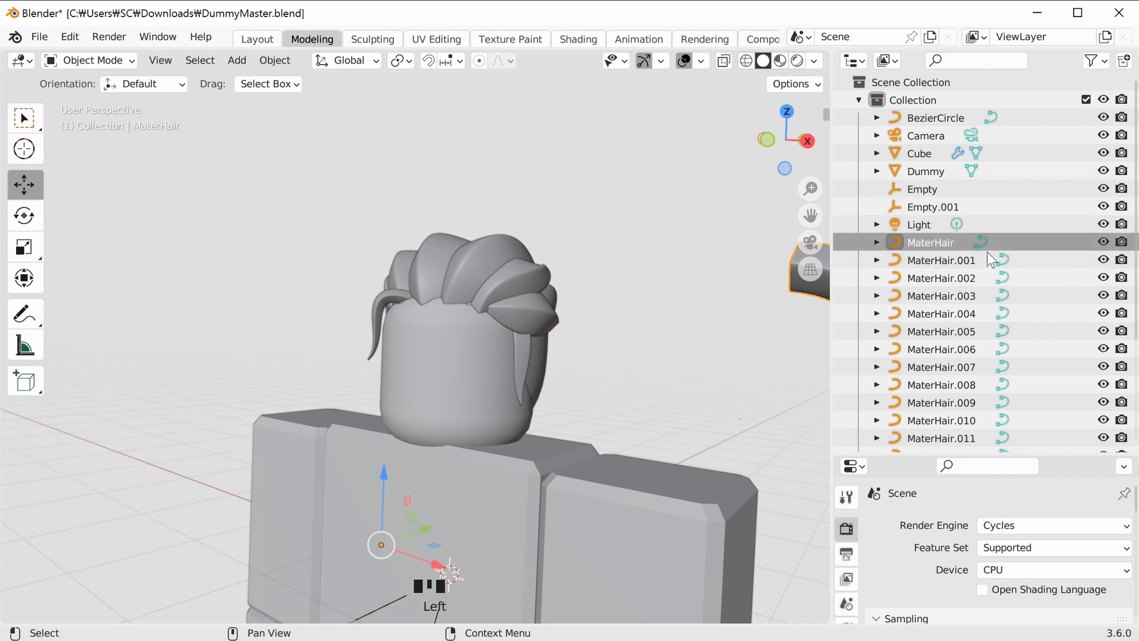
click(949, 260)
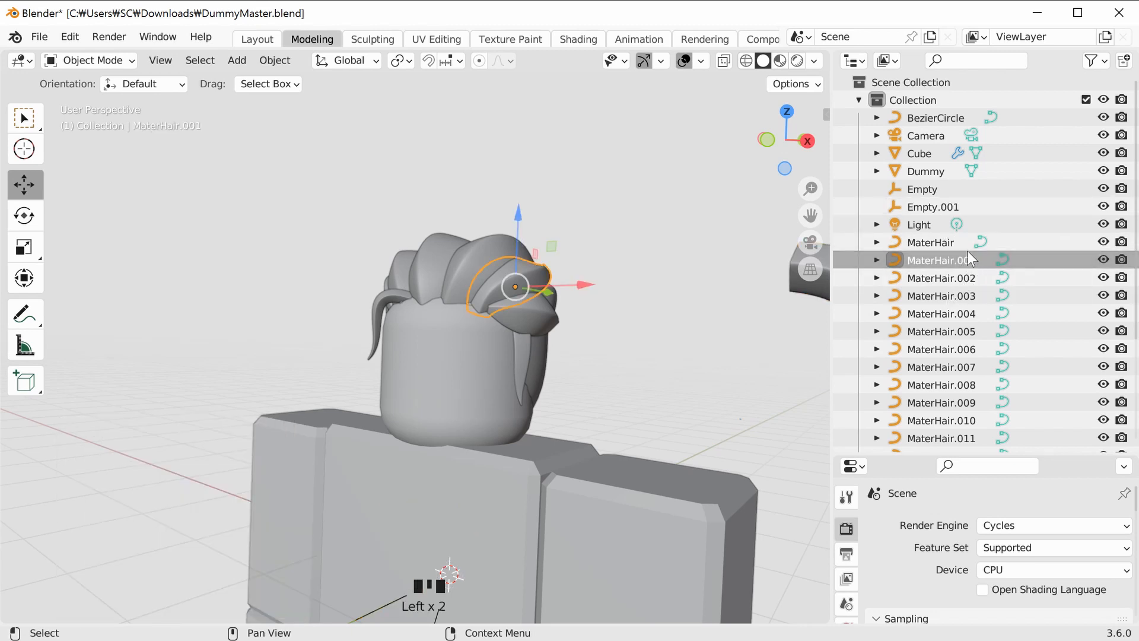
click(935, 241)
drag(1134, 330, 1136, 467)
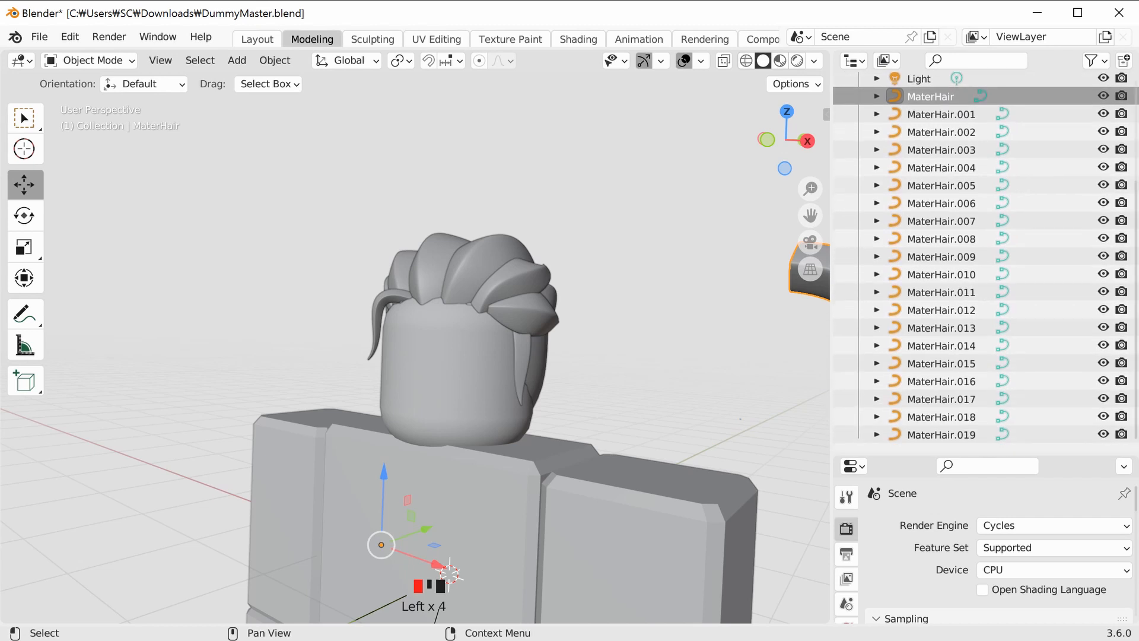
shift+click(949, 436)
drag(1134, 417, 1134, 316)
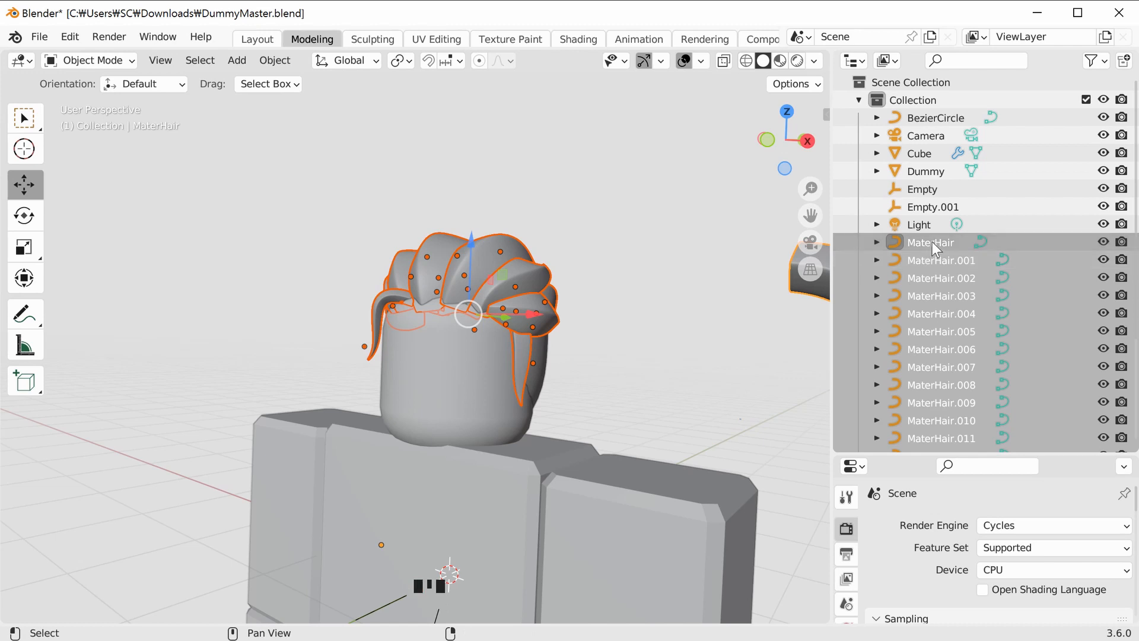
shift+drag(932, 242, 934, 187)
click(957, 286)
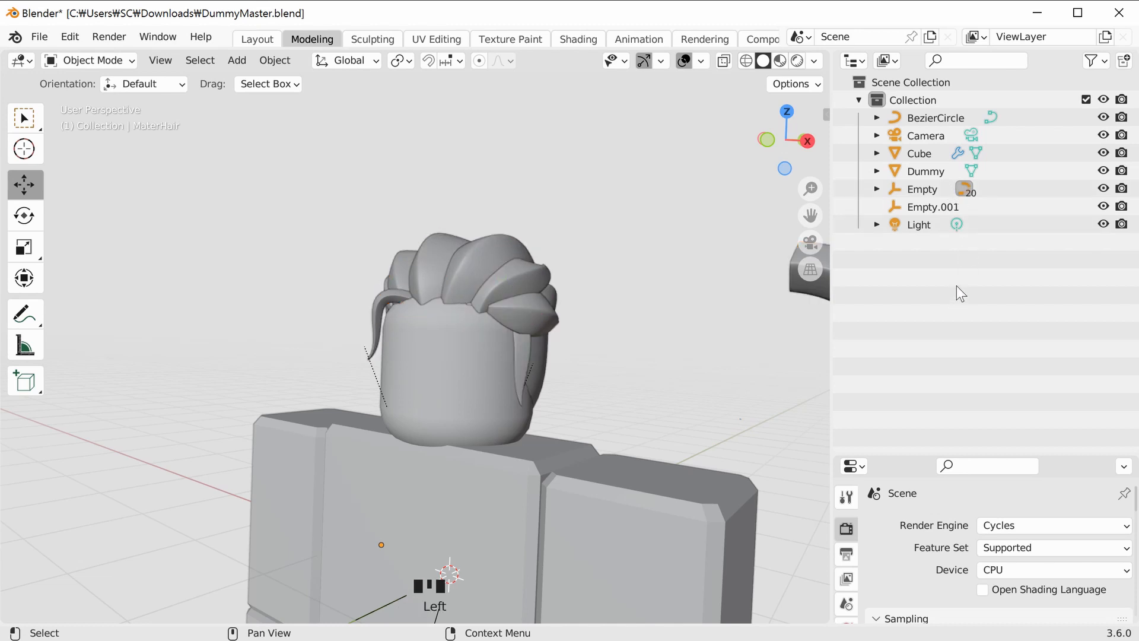
Parent the Cube mesh to Empty as well and check the list of Empty's children.
click(930, 157)
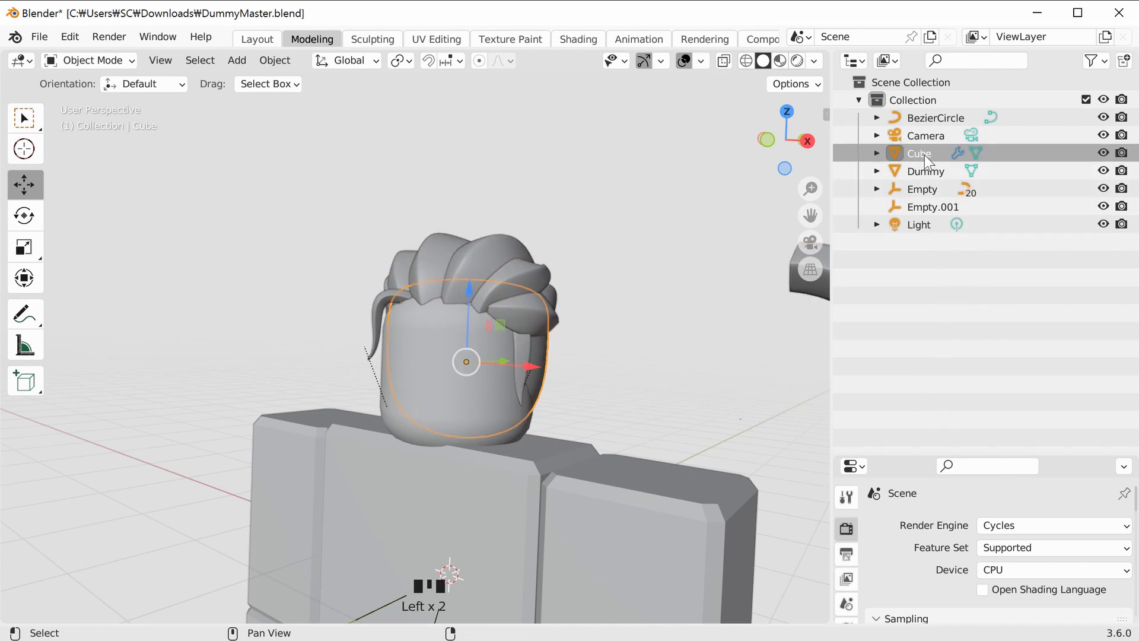
shift+drag(923, 159, 933, 192)
click(929, 318)
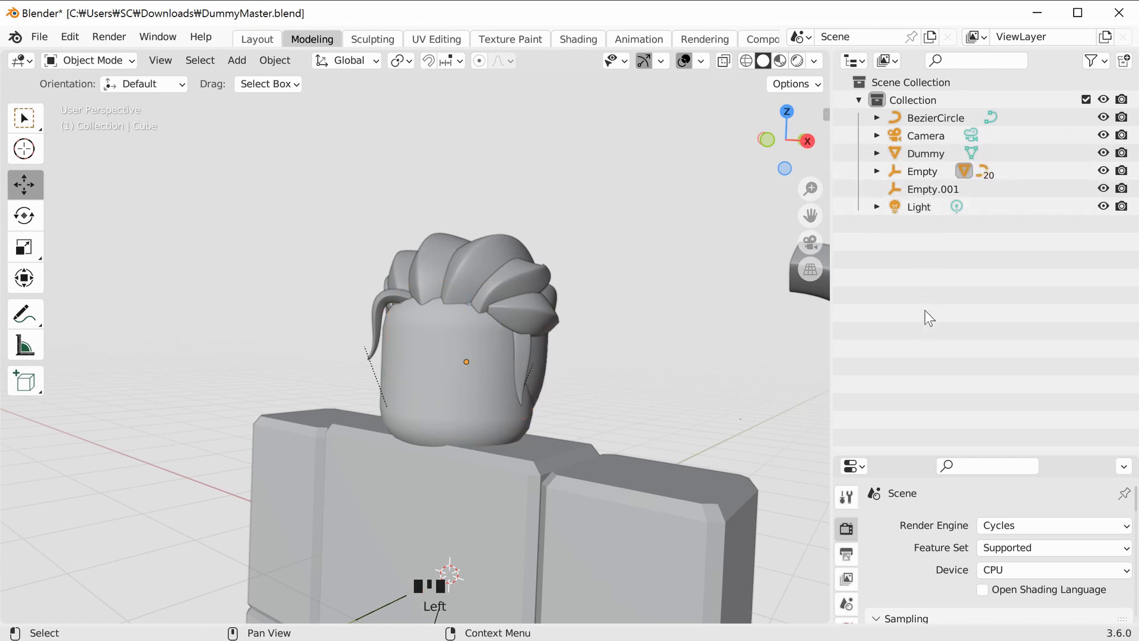
click(928, 173)
click(877, 172)
mouse_move(1133, 235)
mouse_down()
mouse_move(1136, 343)
mouse_move(1133, 236)
mouse_up()
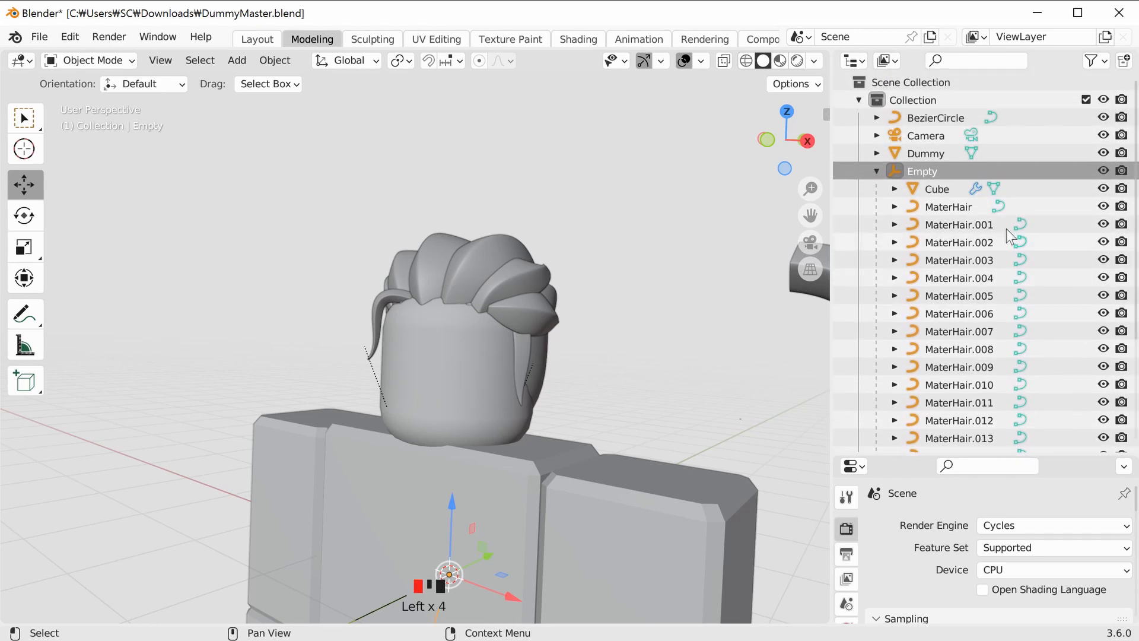
click(877, 171)
click(684, 332)
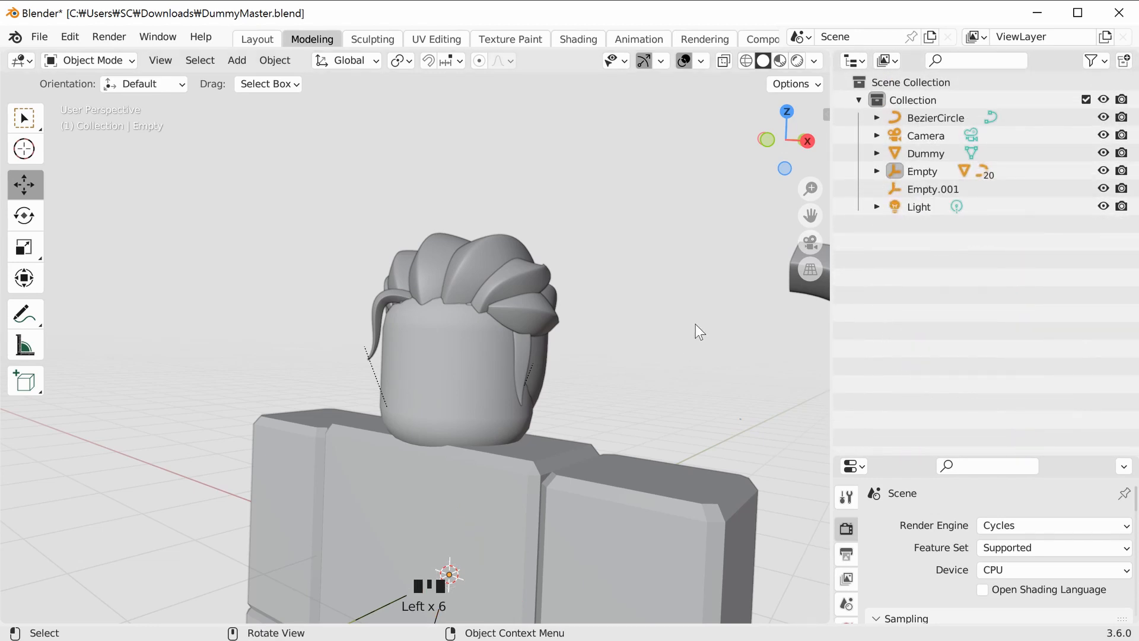
Select the side strand MaterHair.019, expand Empty's children, enlarge the properties area and add a Mirror modifier to the strand.
middle_drag(696, 324, 548, 347)
click(548, 347)
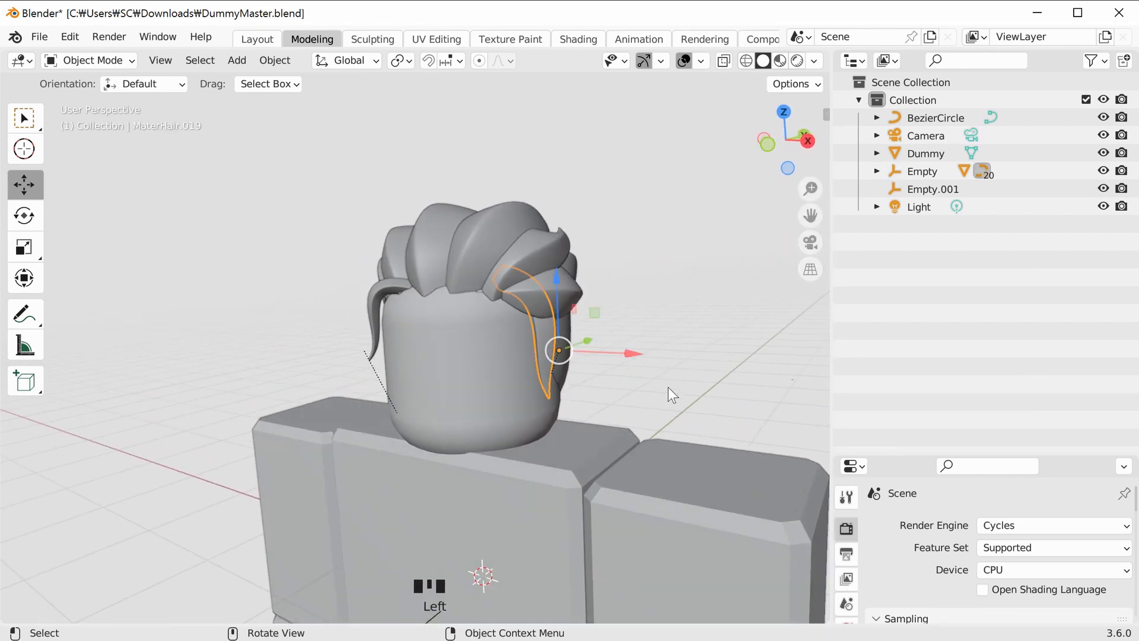
click(877, 172)
drag(1134, 288, 1134, 387)
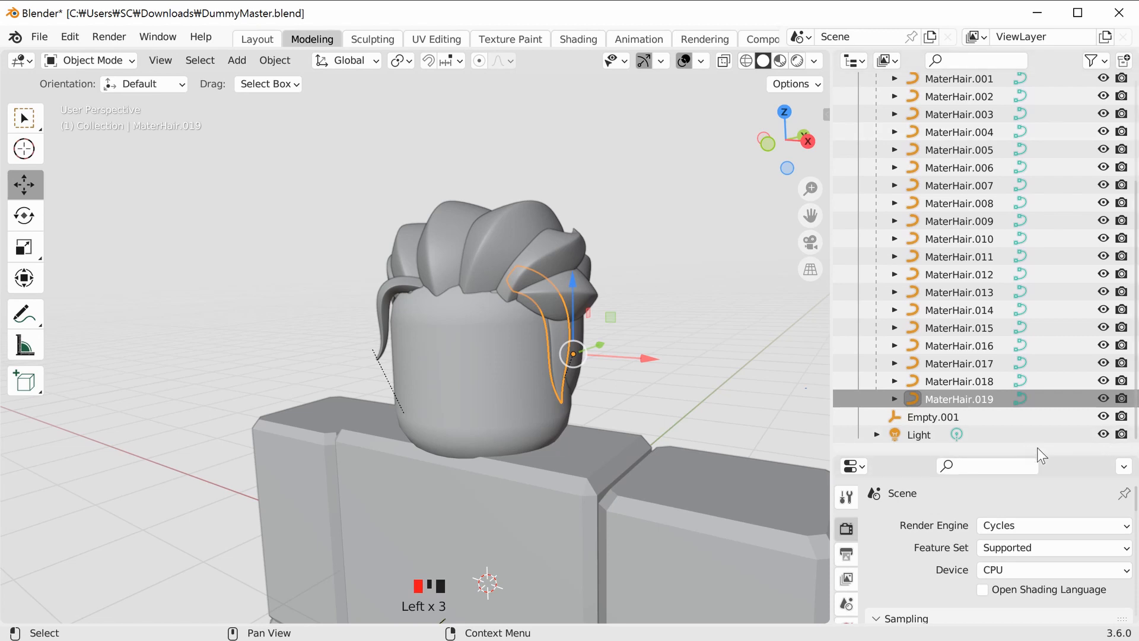
drag(1041, 453, 1041, 275)
middle_drag(569, 356, 463, 392)
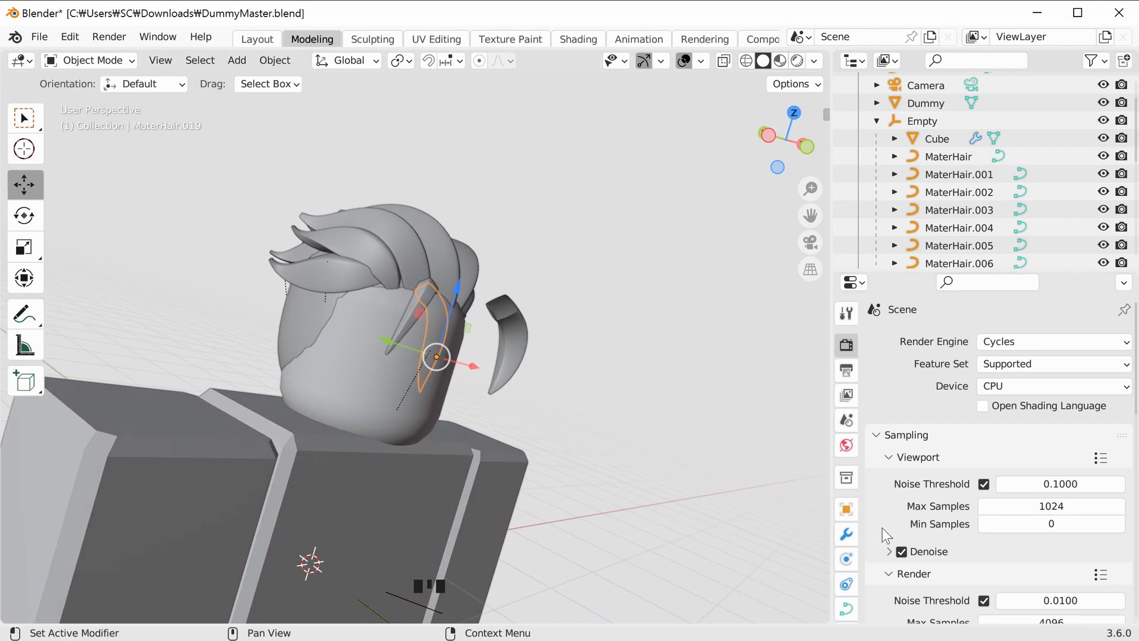
click(847, 535)
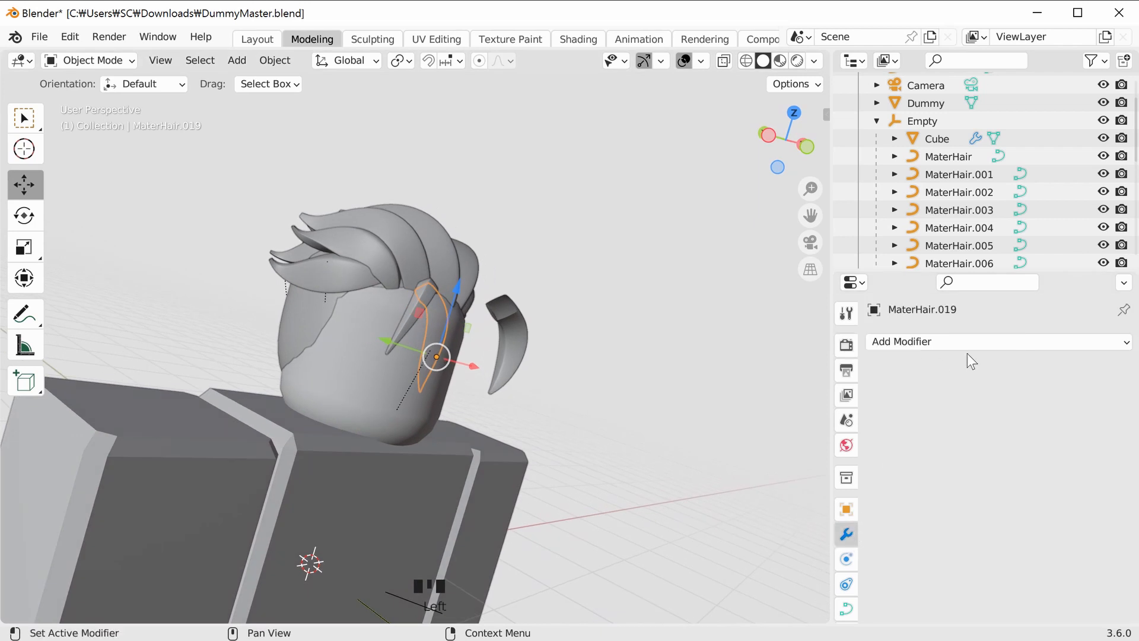
click(987, 347)
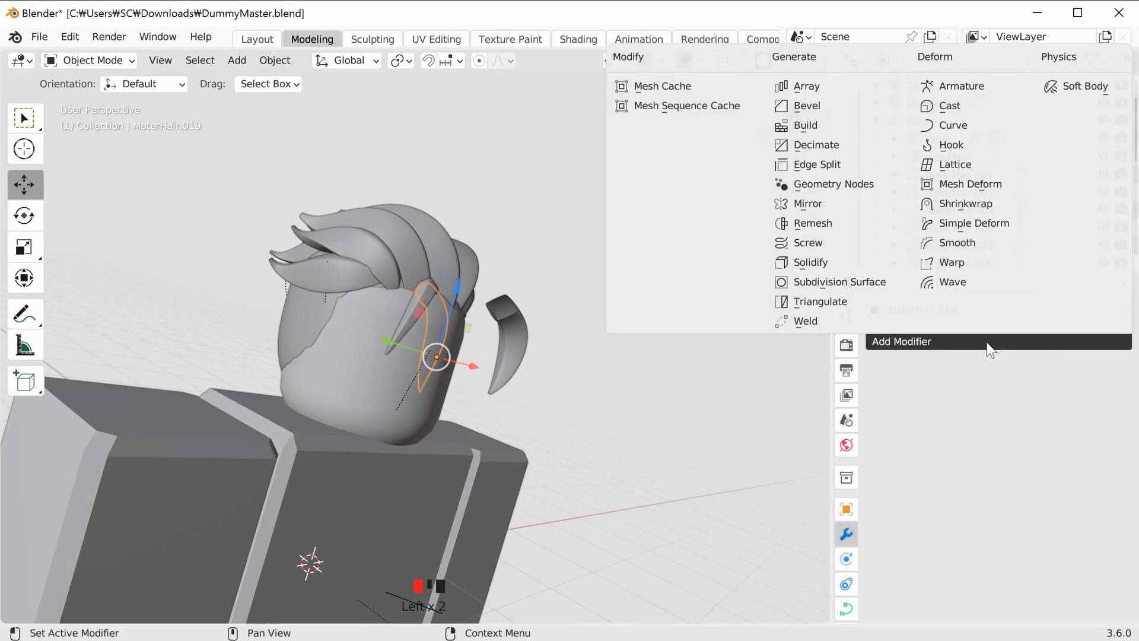
click(816, 204)
middle_drag(593, 397, 617, 439)
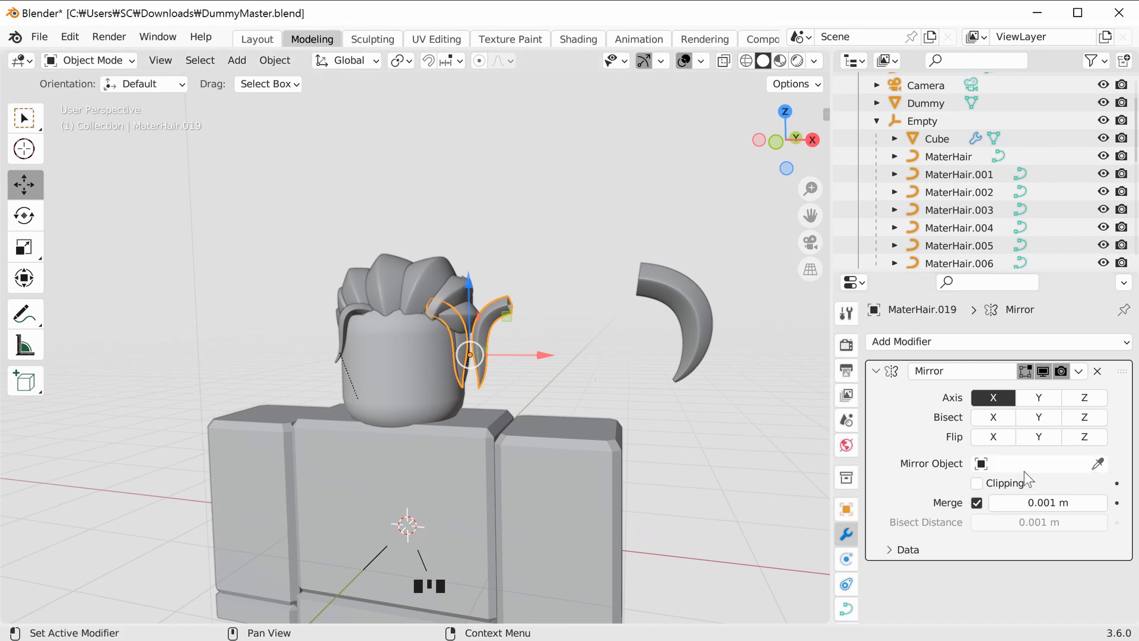
Try mirroring MaterHair.019 about Empty, changing the mirror axis from X to Y only.
click(997, 464)
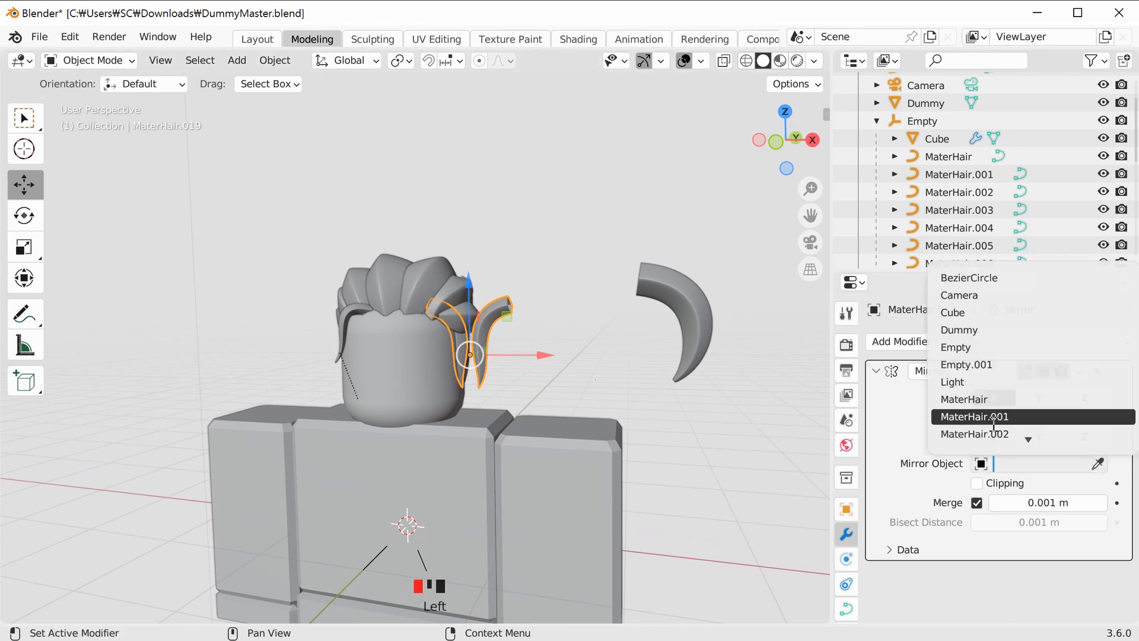
click(976, 347)
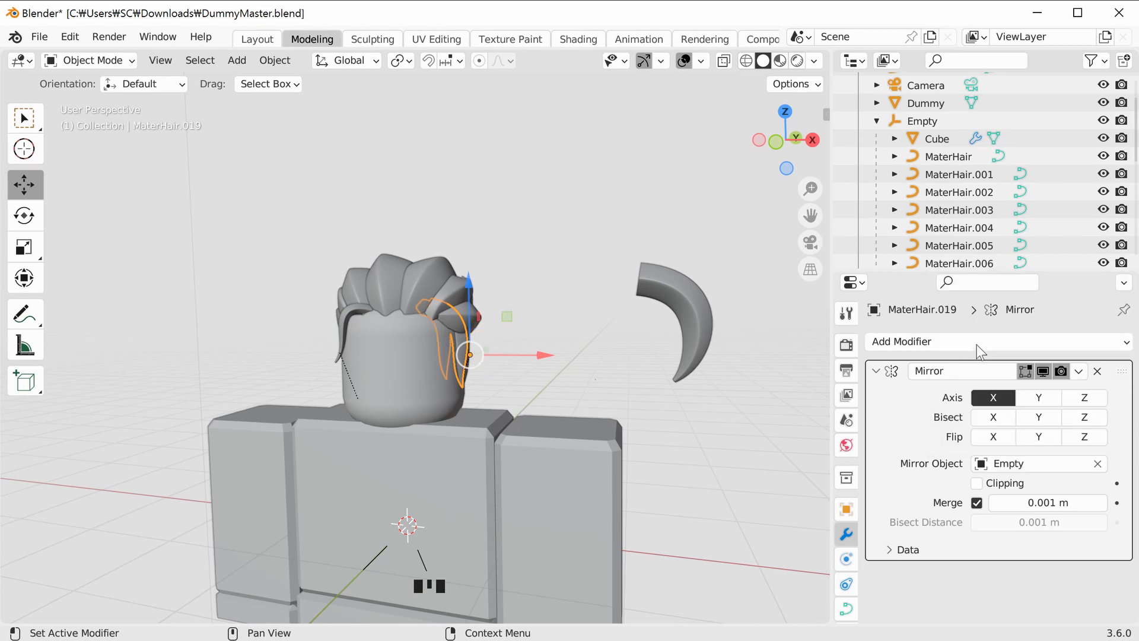
middle_drag(710, 393, 570, 491)
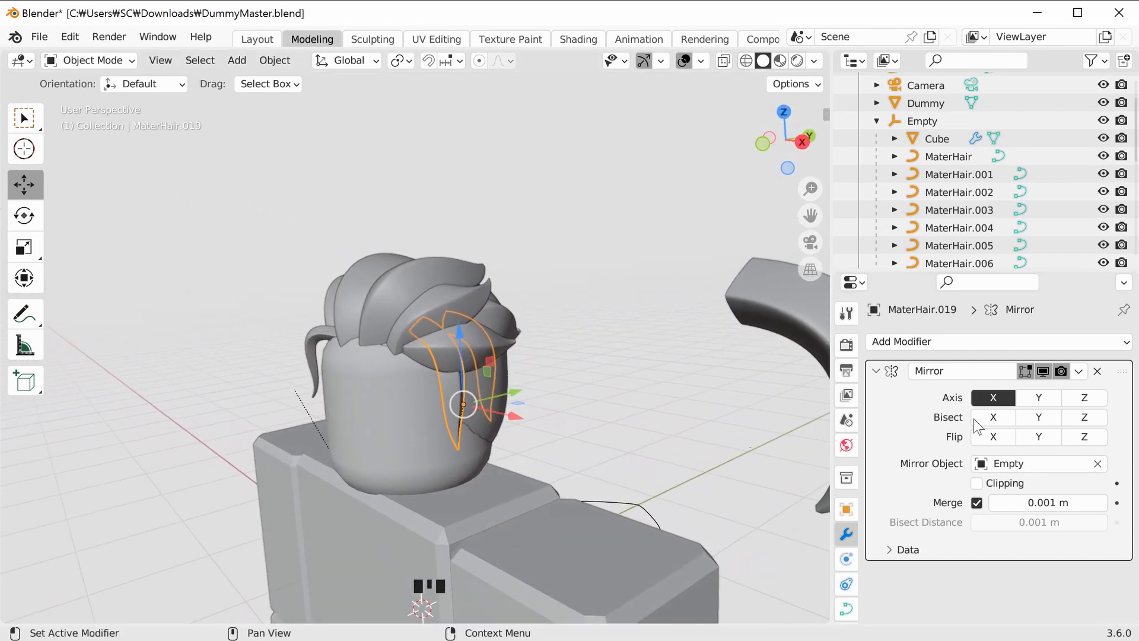
click(1040, 398)
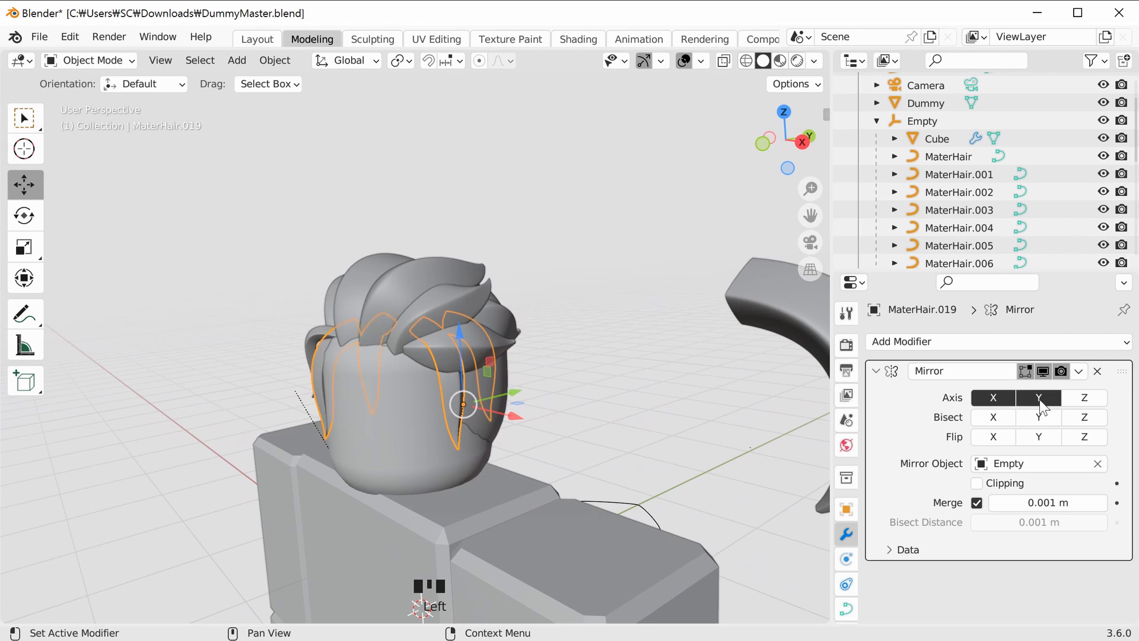
click(994, 398)
middle_drag(825, 418, 645, 494)
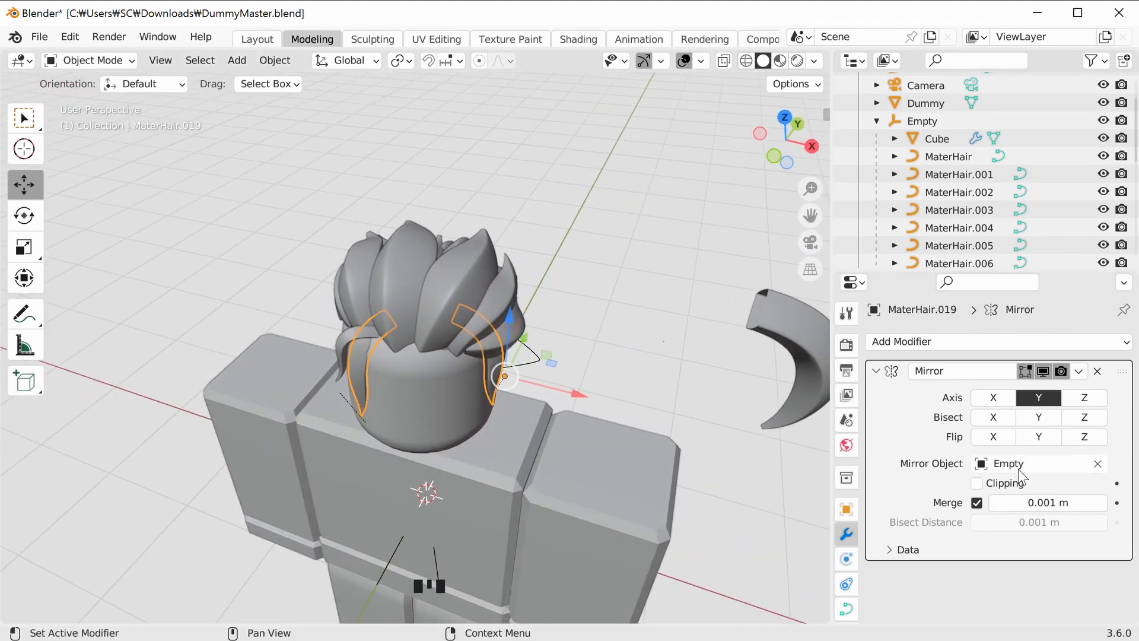
Set Dummy as the Mirror modifier's mirror object and mirror MaterHair.019 on the X axis only.
click(1078, 468)
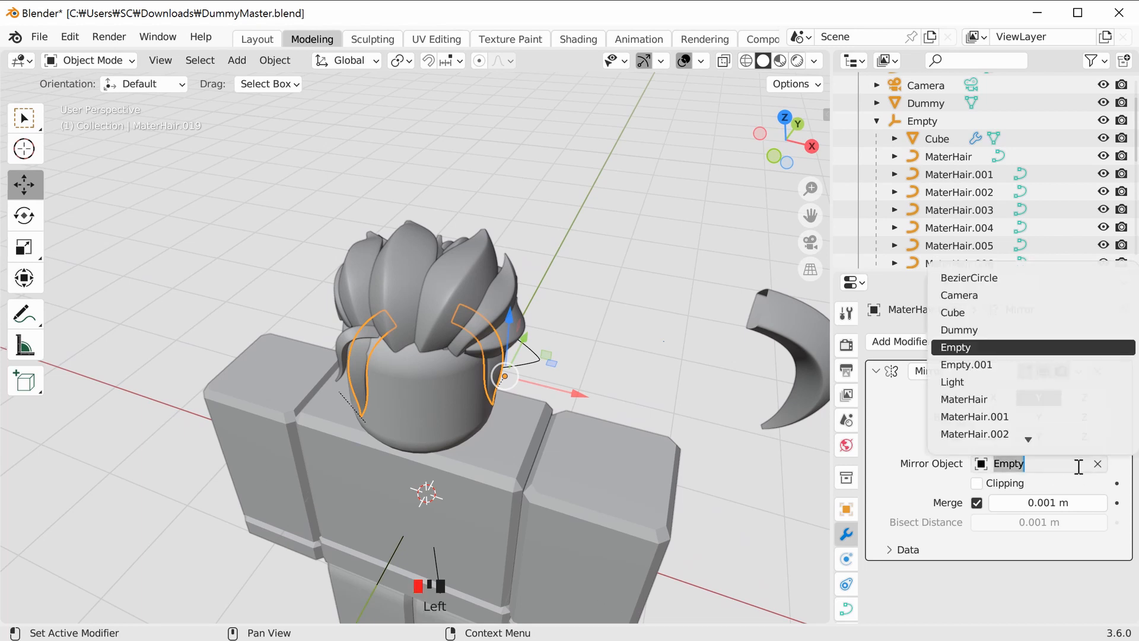
click(983, 330)
middle_drag(811, 354, 843, 464)
click(993, 397)
click(1034, 399)
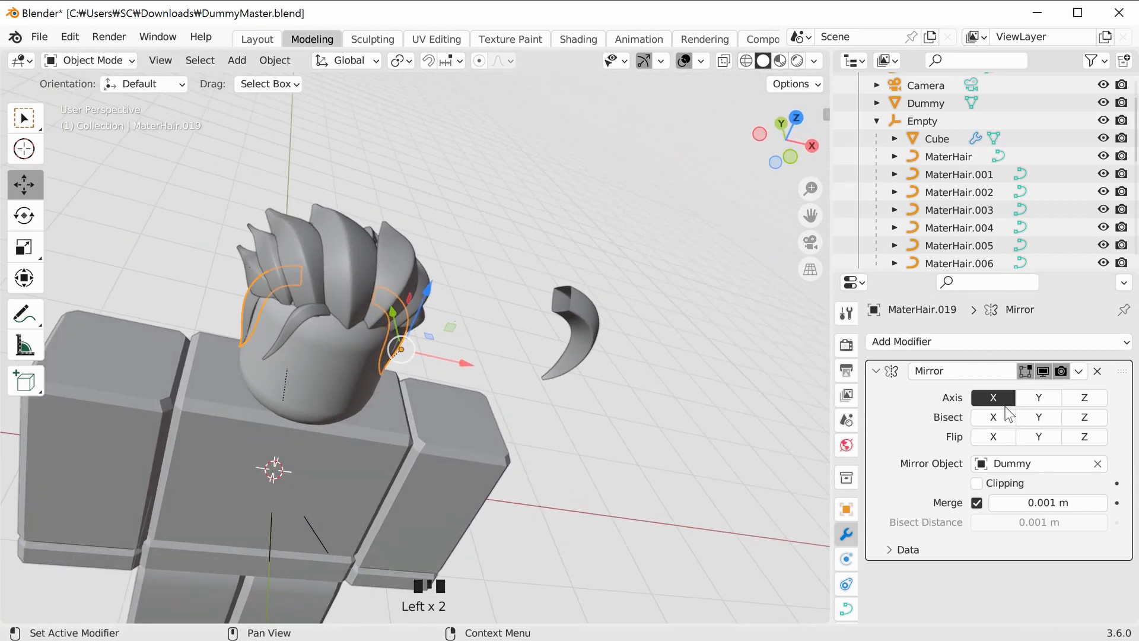
middle_drag(789, 428, 274, 305)
middle_drag(575, 262, 629, 475)
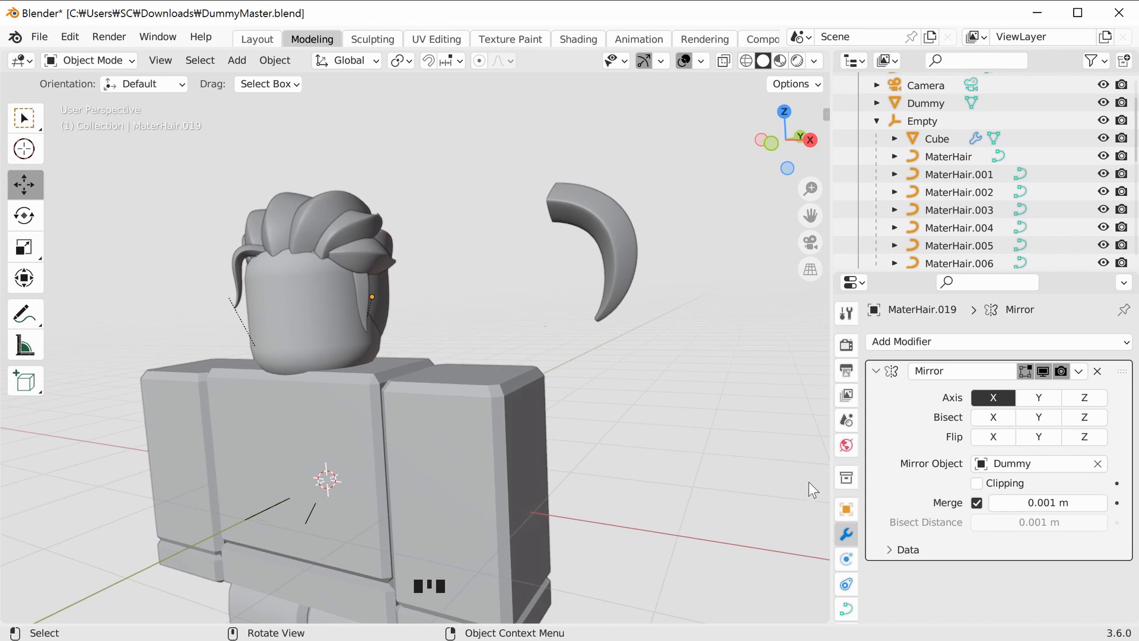
Check the modifiers on Cube and on the strands MaterHair through MaterHair.004 one by one.
drag(1135, 160, 1134, 148)
click(941, 173)
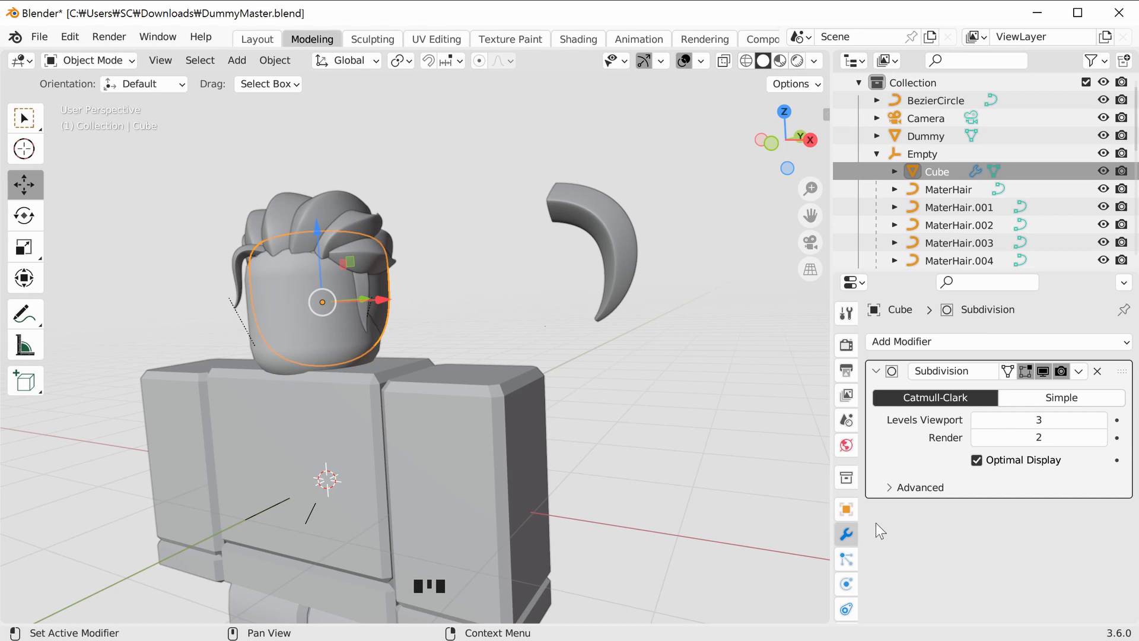
click(970, 190)
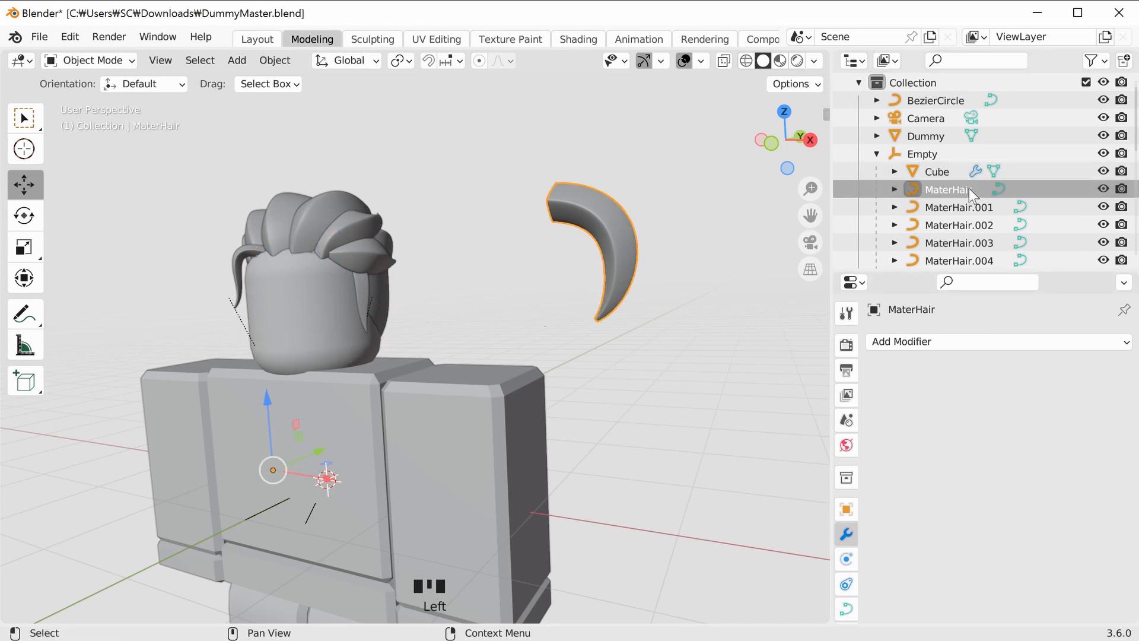
middle_drag(651, 376, 673, 378)
middle_drag(965, 235, 965, 238)
click(966, 212)
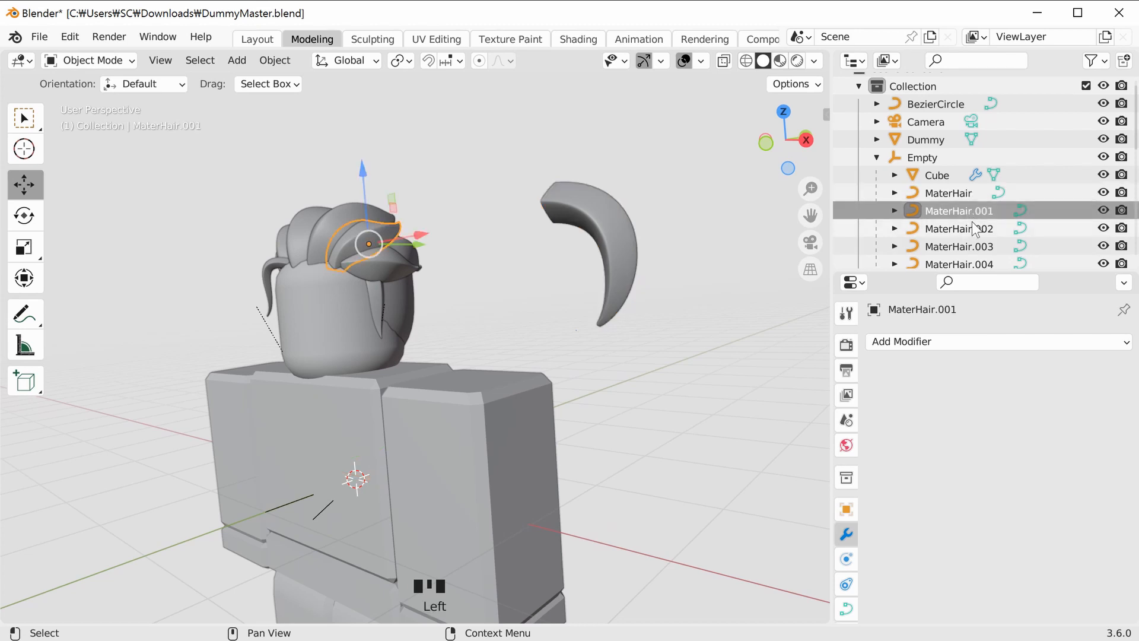
click(971, 229)
click(974, 246)
click(978, 264)
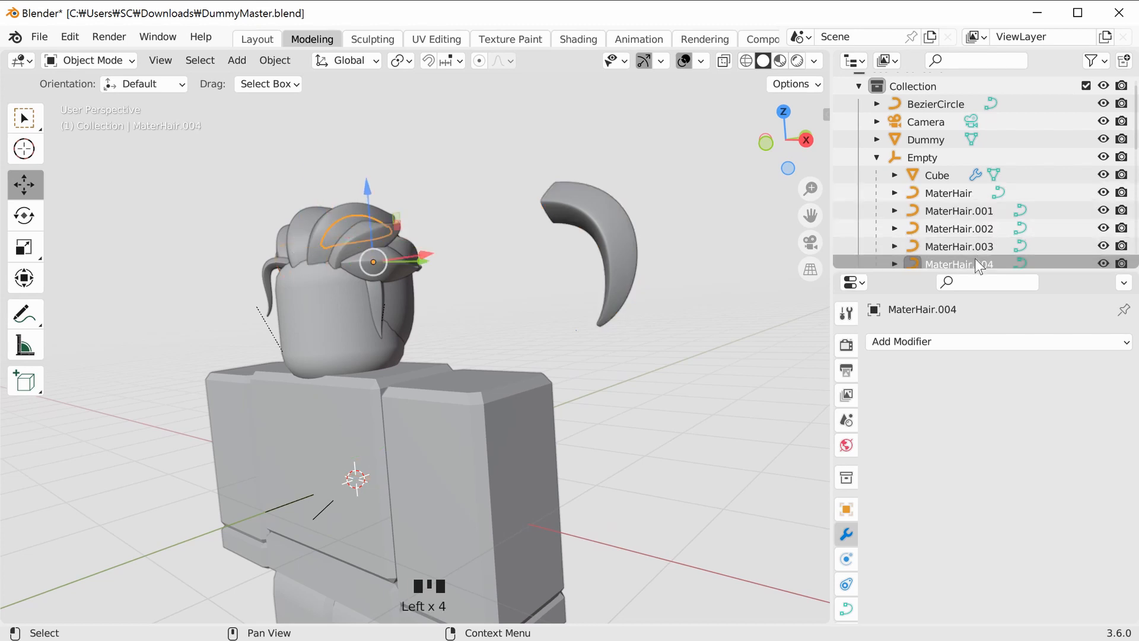
Apply the Subdivision modifier on the Cube mesh.
click(941, 176)
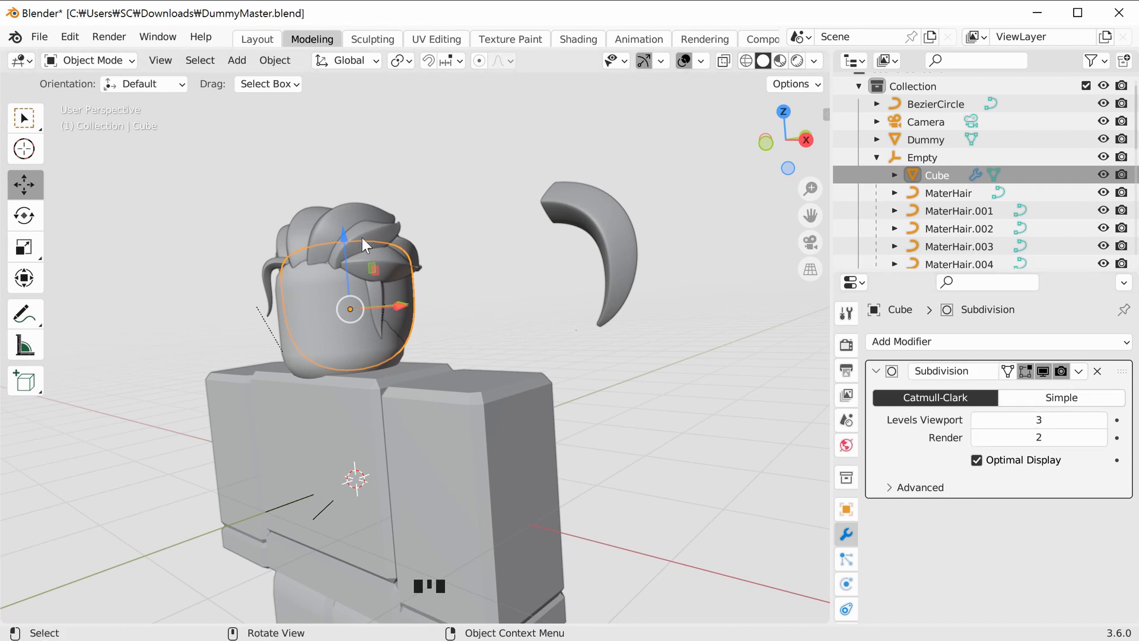
click(1079, 371)
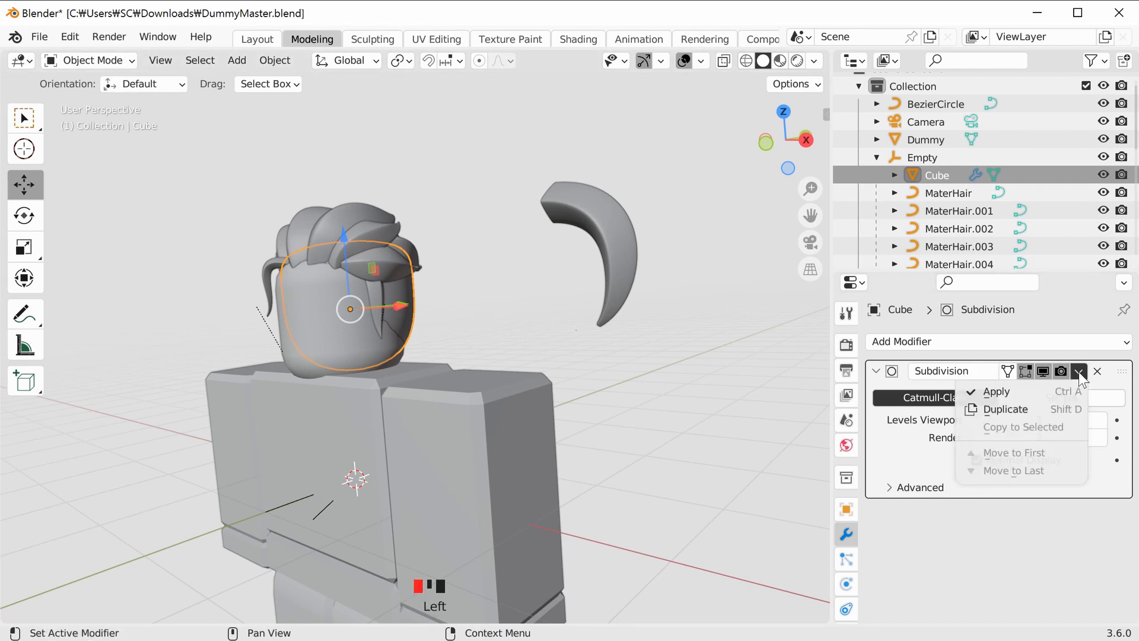
click(1030, 393)
middle_drag(720, 439, 428, 336)
Examine individual strands on the head, including MaterHair.006 and MaterHair.003, for modifiers still to apply.
click(379, 321)
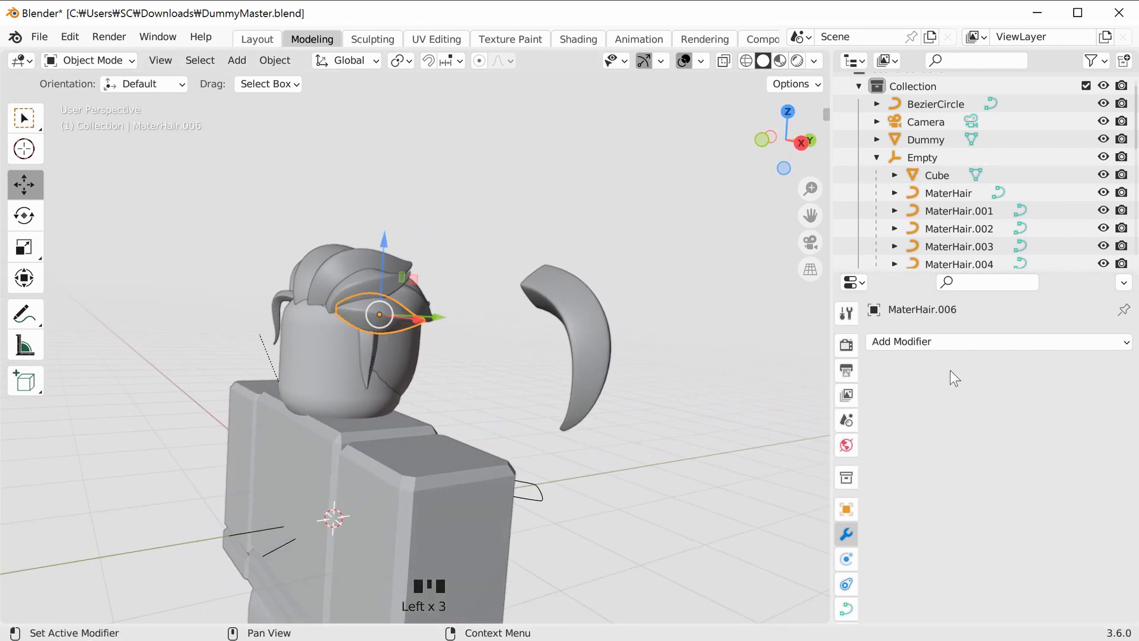
middle_drag(786, 389, 350, 329)
middle_drag(368, 308, 293, 254)
click(297, 264)
click(293, 254)
click(713, 443)
middle_drag(713, 443, 724, 475)
scroll(724, 475, up, 4)
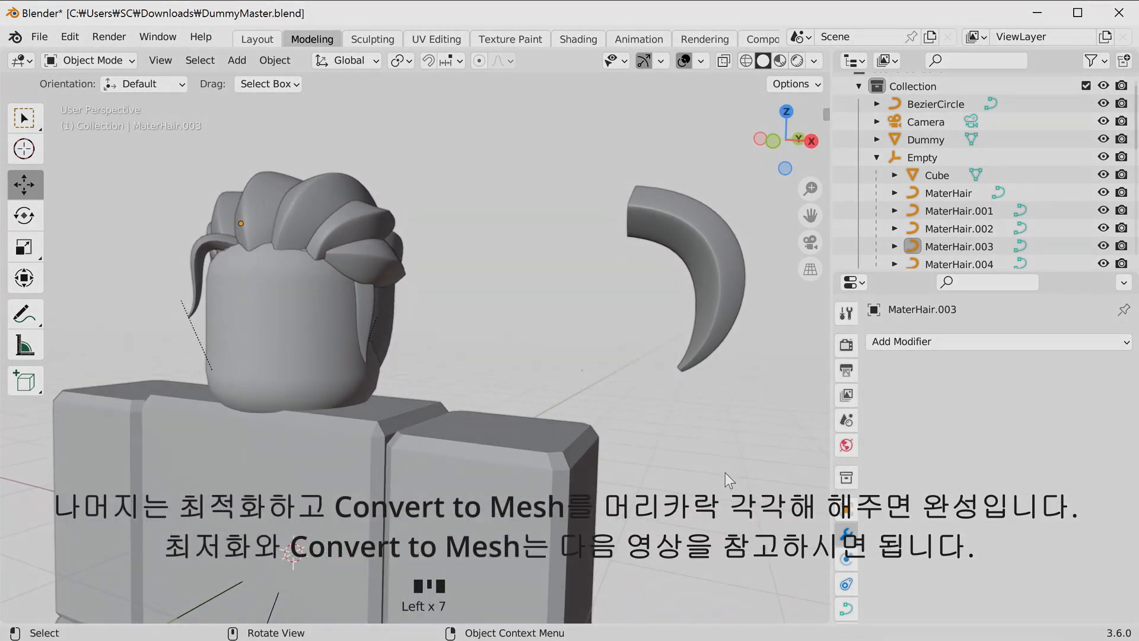
Select the detached master strand MaterHair and inspect the finished hairstyle on the head.
middle_drag(728, 468, 726, 413)
click(747, 339)
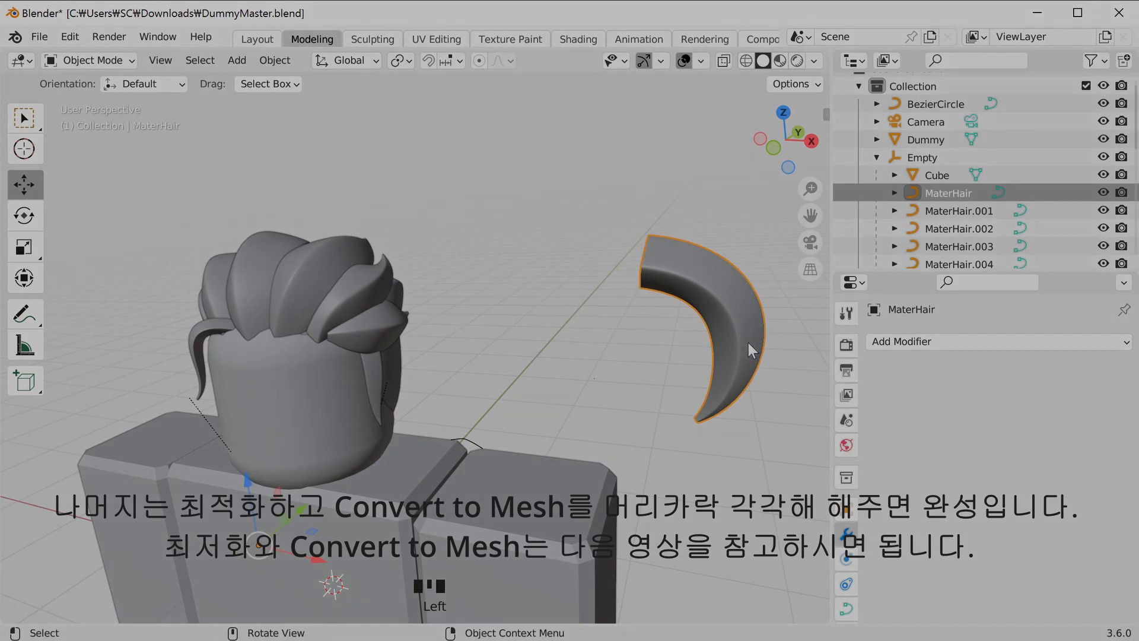
middle_drag(646, 286, 727, 339)
middle_drag(389, 293, 351, 307)
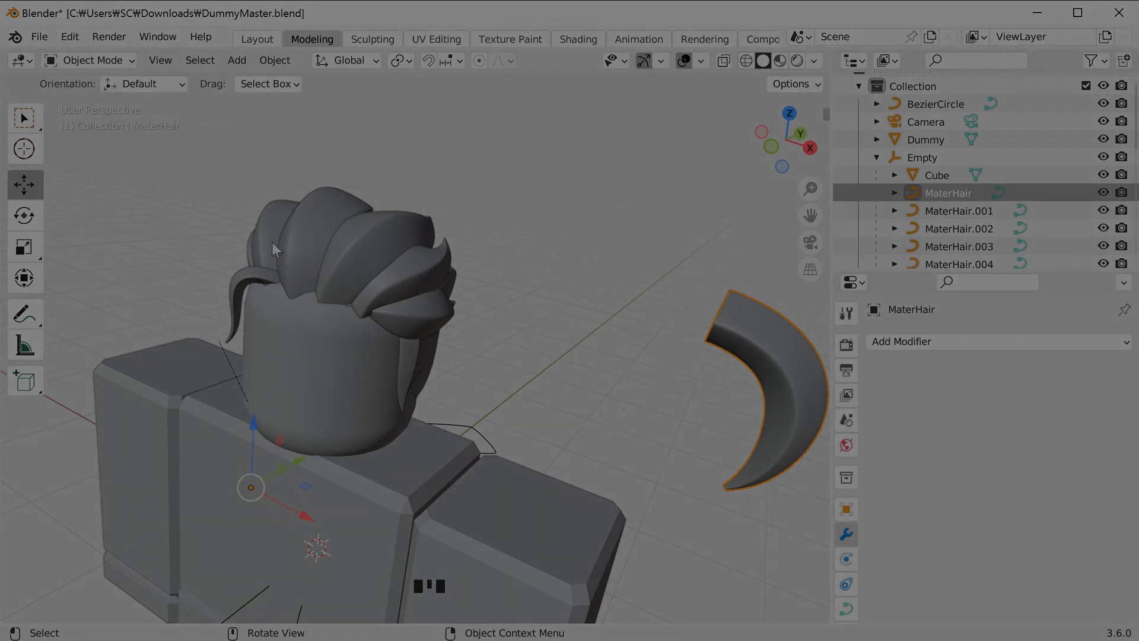
middle_drag(490, 315, 491, 315)
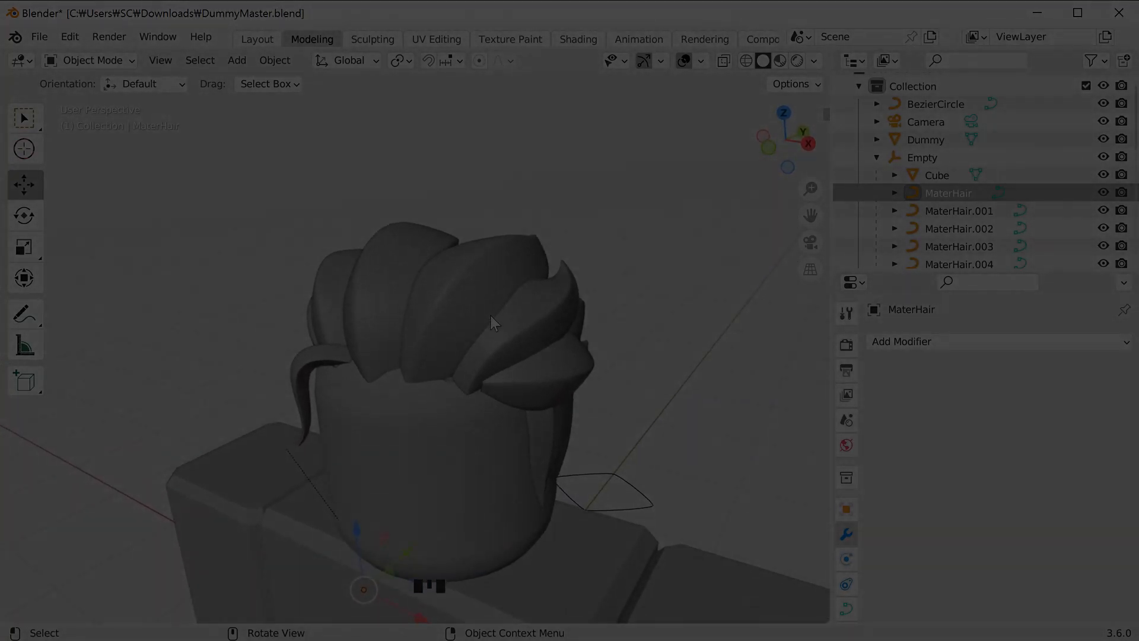